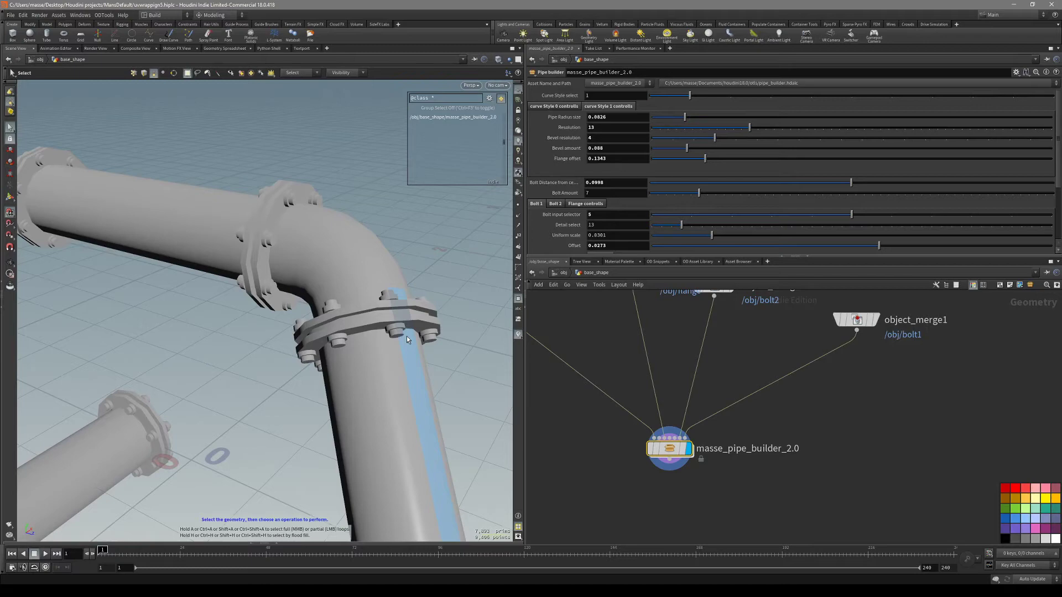
# Step: Inspect the pipe's flanges, bolts and bends from several angles in both shaded and wireframe display
pyautogui.hotkey('shift', 'w')
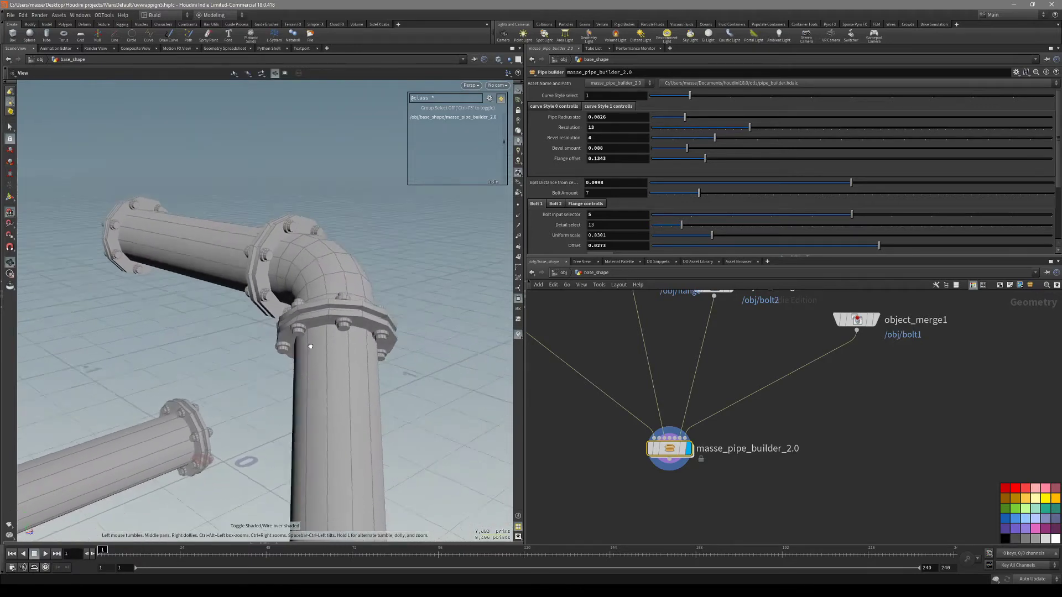
pyautogui.hotkey('shift', 'w')
pyautogui.hotkey('shift', 'w')
pyautogui.keyDown('alt'); pyautogui.moveTo(296, 350); pyautogui.dragTo(308, 369, button='middle'); pyautogui.keyUp('alt')
pyautogui.hotkey('shift', 'w')
pyautogui.moveTo(307, 368)
pyautogui.mouseDown()
pyautogui.moveTo(318, 359)
pyautogui.moveTo(296, 357)
pyautogui.mouseUp()
pyautogui.hotkey('shift', 'w')
pyautogui.moveTo(296, 358); pyautogui.dragTo(287, 372, button='right')
pyautogui.moveTo(287, 372)
pyautogui.mouseDown()
pyautogui.moveTo(413, 310)
pyautogui.moveTo(347, 337)
pyautogui.mouseUp()
pyautogui.moveTo(348, 337); pyautogui.dragTo(348, 360, button='right')
pyautogui.hotkey('shift', 'w')
pyautogui.moveTo(349, 359)
pyautogui.mouseDown()
pyautogui.moveTo(344, 369)
pyautogui.moveTo(423, 328)
pyautogui.moveTo(447, 340)
pyautogui.mouseUp()
pyautogui.hotkey('shift', 'w')
pyautogui.hotkey('shift', 'w')
pyautogui.moveTo(311, 311)
pyautogui.mouseDown()
pyautogui.moveTo(392, 326)
pyautogui.moveTo(434, 315)
pyautogui.moveTo(453, 413)
pyautogui.moveTo(410, 339)
pyautogui.moveTo(481, 376)
pyautogui.mouseUp()
pyautogui.hotkey('shift', 'w')
pyautogui.hotkey('shift', 'w')
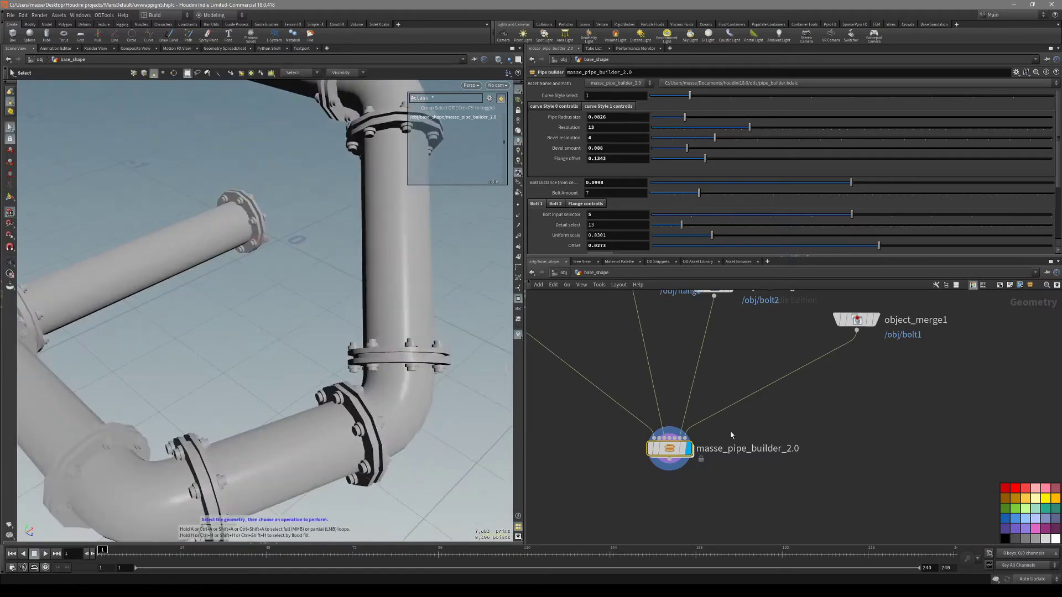
pyautogui.moveTo(774, 421); pyautogui.dragTo(760, 443, button='middle')
pyautogui.keyDown('alt'); pyautogui.moveTo(430, 379); pyautogui.dragTo(382, 387); pyautogui.keyUp('alt')
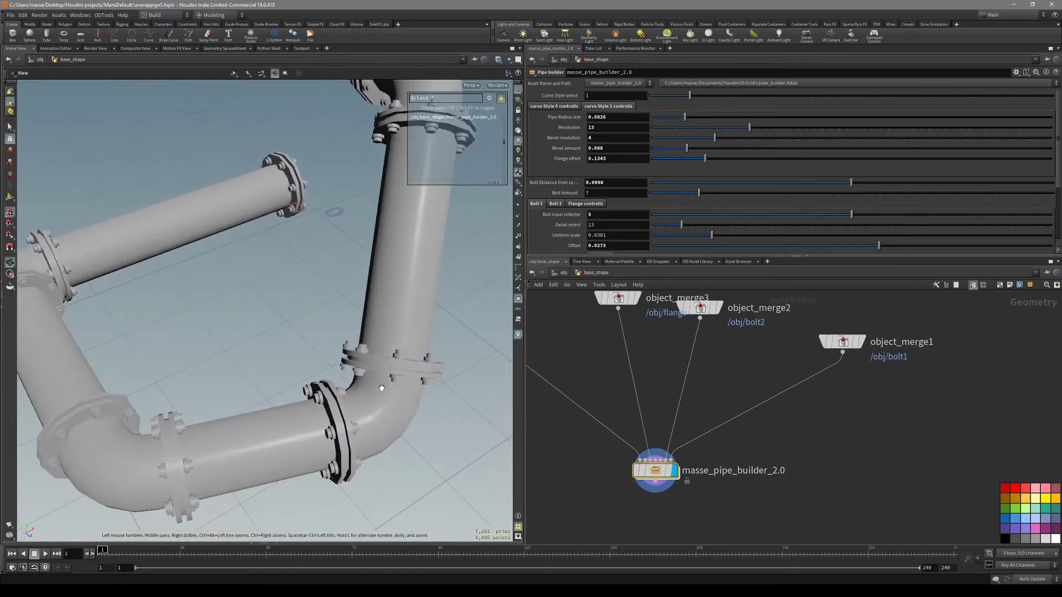
pyautogui.keyDown('alt'); pyautogui.moveTo(392, 359); pyautogui.dragTo(489, 349, button='right'); pyautogui.keyUp('alt')
pyautogui.keyDown('alt'); pyautogui.moveTo(488, 349); pyautogui.dragTo(403, 373); pyautogui.keyUp('alt')
pyautogui.keyDown('alt'); pyautogui.moveTo(379, 341); pyautogui.dragTo(353, 398, button='middle'); pyautogui.keyUp('alt')
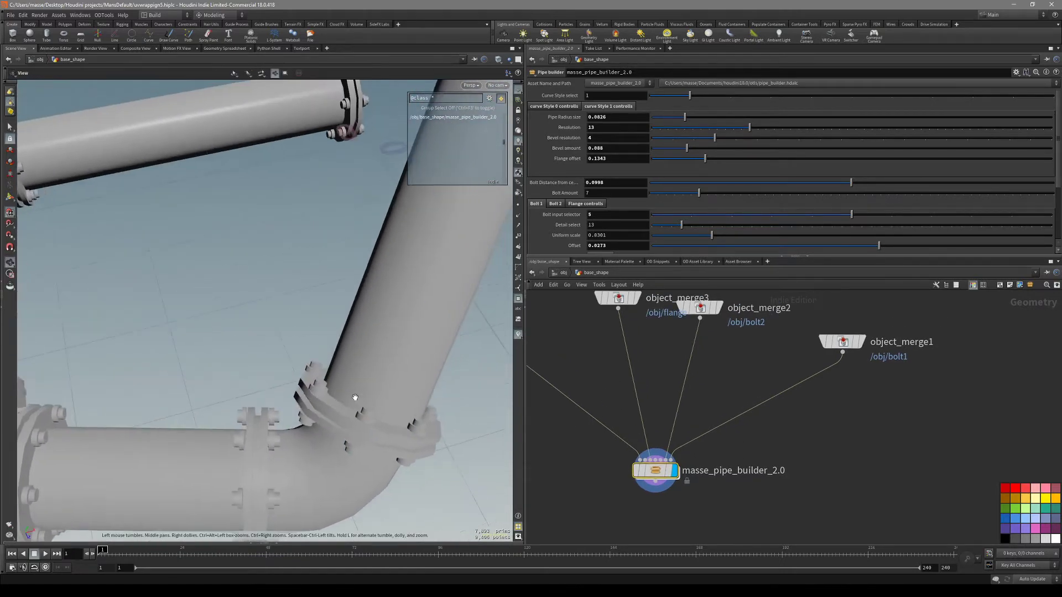
# Step: Display the bolt2, bolt1 and flange object merges one after another to examine each input shape
pyautogui.moveTo(537, 379); pyautogui.dragTo(524, 427, button='middle')
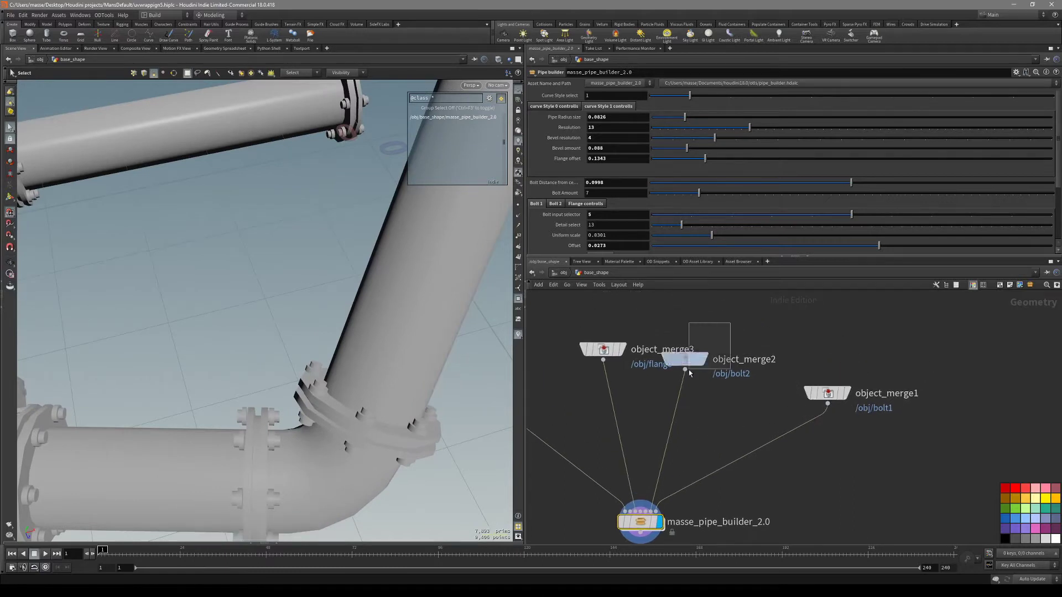
pyautogui.click(702, 359)
pyautogui.keyDown('alt'); pyautogui.moveTo(379, 354); pyautogui.dragTo(460, 320); pyautogui.keyUp('alt')
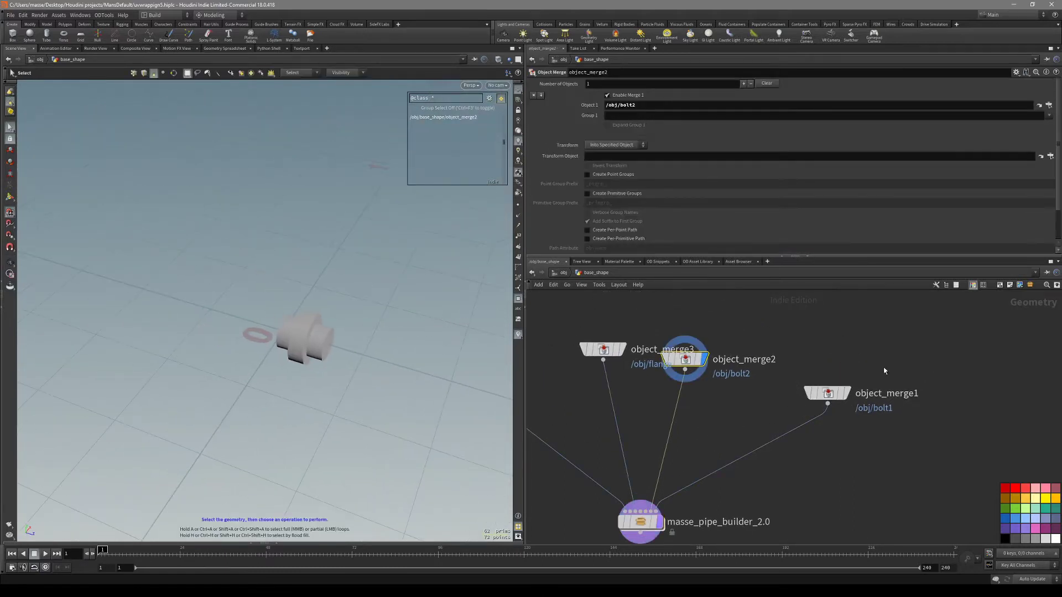
pyautogui.click(845, 393)
pyautogui.moveTo(600, 311); pyautogui.dragTo(621, 347)
pyautogui.press('r')
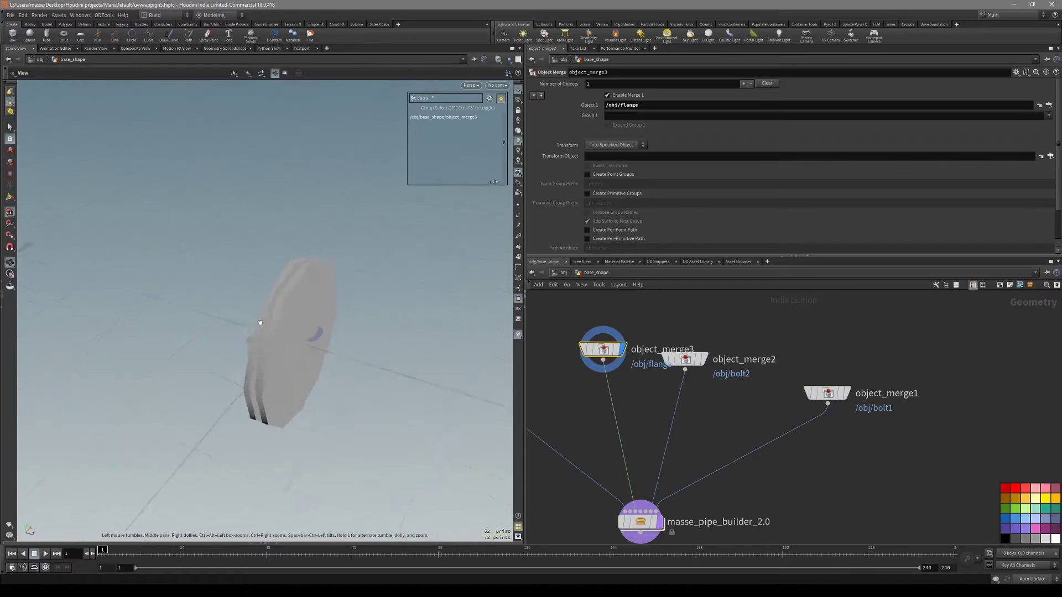
# Step: Move the three object merge nodes upward and spread them apart above the pipe builder node
pyautogui.scroll(-2, 809, 369)
pyautogui.moveTo(809, 365); pyautogui.dragTo(797, 397, button='middle')
pyautogui.click(812, 417)
pyautogui.moveTo(812, 417); pyautogui.dragTo(820, 358)
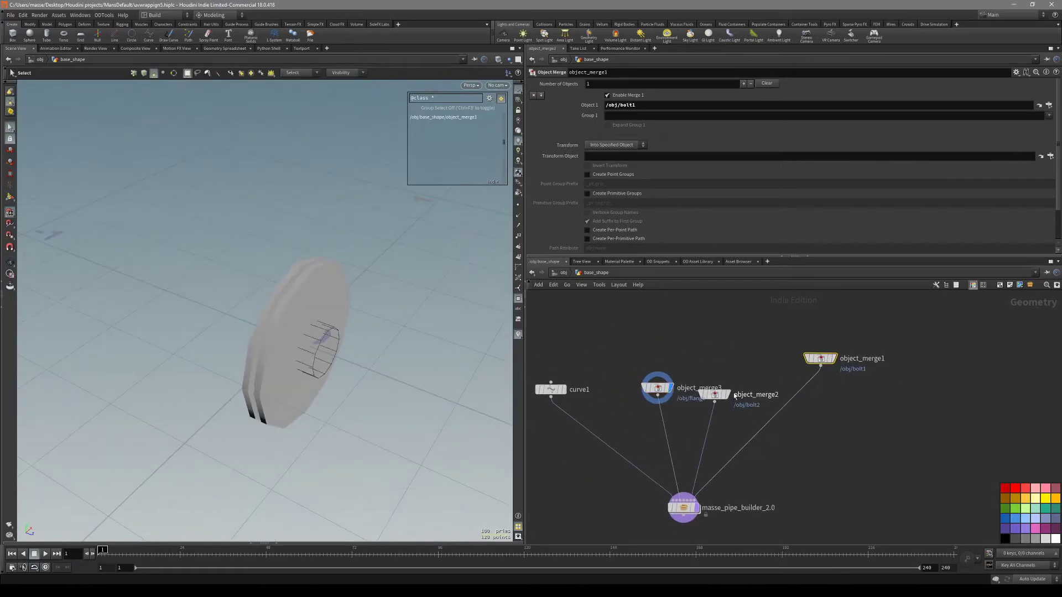
pyautogui.moveTo(723, 391); pyautogui.dragTo(746, 346)
pyautogui.moveTo(657, 387); pyautogui.dragTo(667, 334)
pyautogui.moveTo(739, 358); pyautogui.dragTo(752, 333)
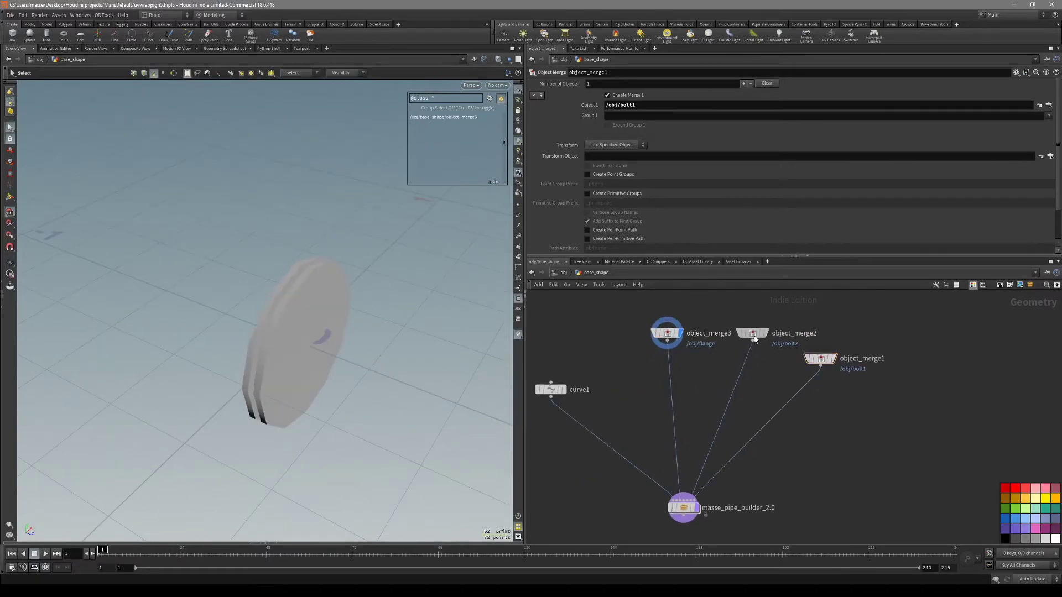
# Step: Delete the object_merge1 and object_merge2 nodes, keeping only the flange object merge
pyautogui.moveTo(793, 383); pyautogui.dragTo(783, 405, button='middle')
pyautogui.moveTo(811, 382); pyautogui.dragTo(833, 362)
pyautogui.moveTo(781, 402); pyautogui.dragTo(781, 433, button='middle')
pyautogui.moveTo(881, 360); pyautogui.dragTo(741, 417)
pyautogui.moveTo(758, 438); pyautogui.dragTo(782, 376, button='middle')
pyautogui.press('Delete')
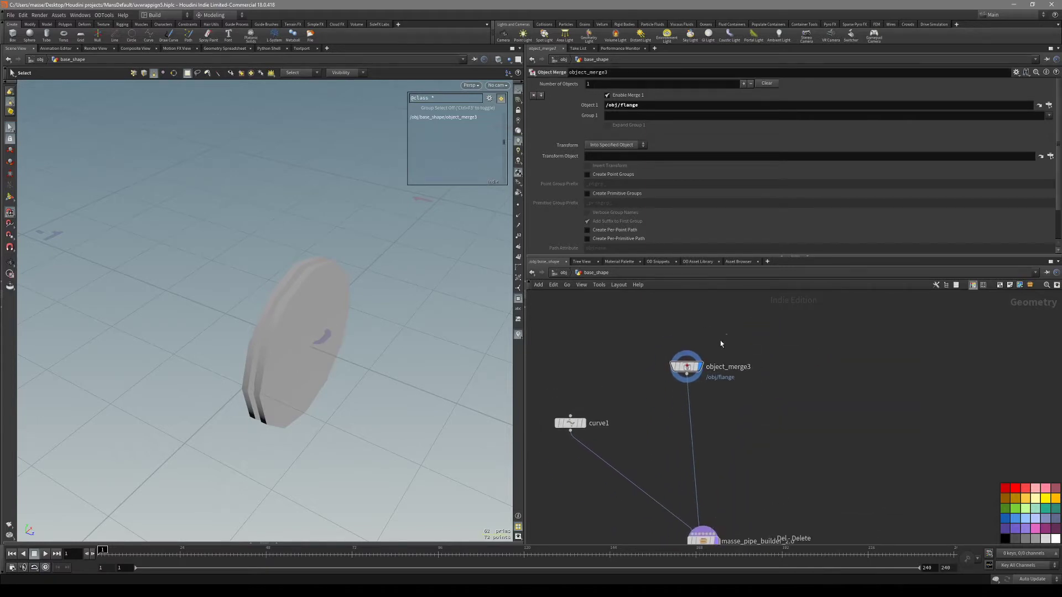
# Step: Add two object slots before the flange in object_merge3, assigning /obj/bolt2 to Object 1 and /obj/bolt1 to Object 2
pyautogui.scroll(2, 738, 403)
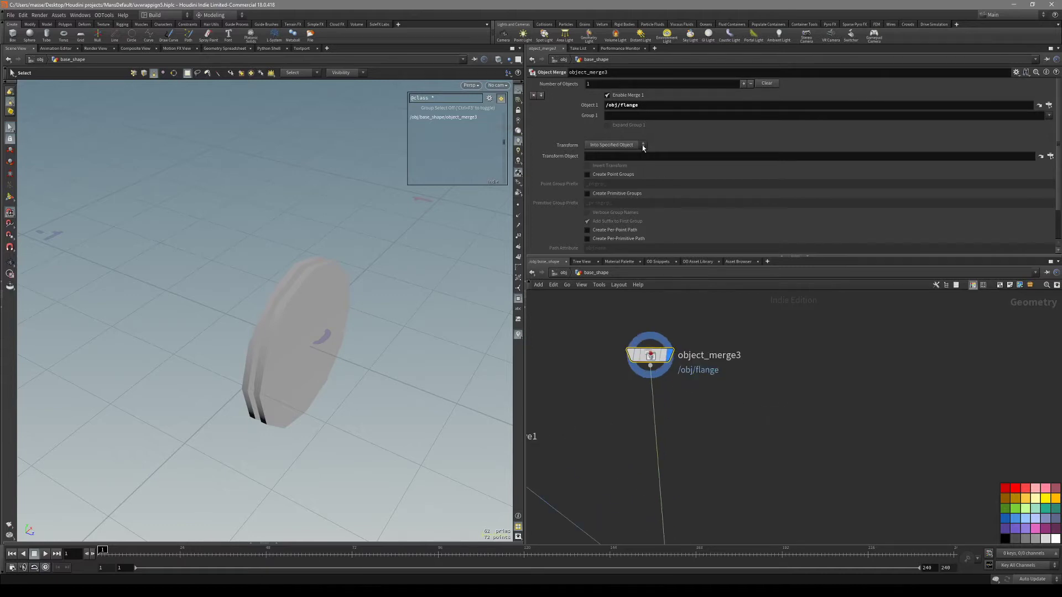
pyautogui.click(541, 96)
pyautogui.click(541, 96)
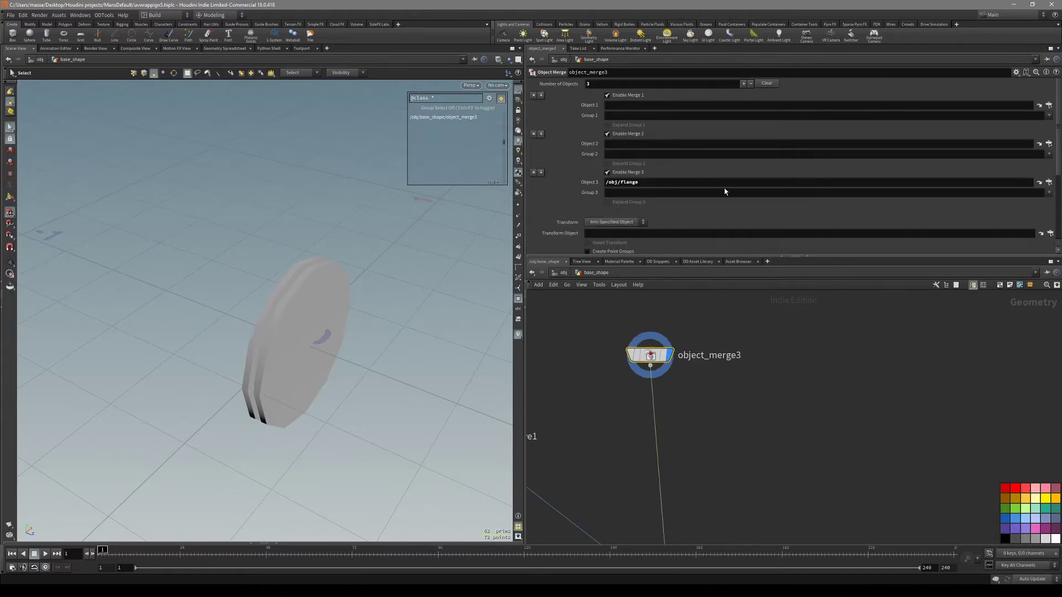
pyautogui.click(1048, 144)
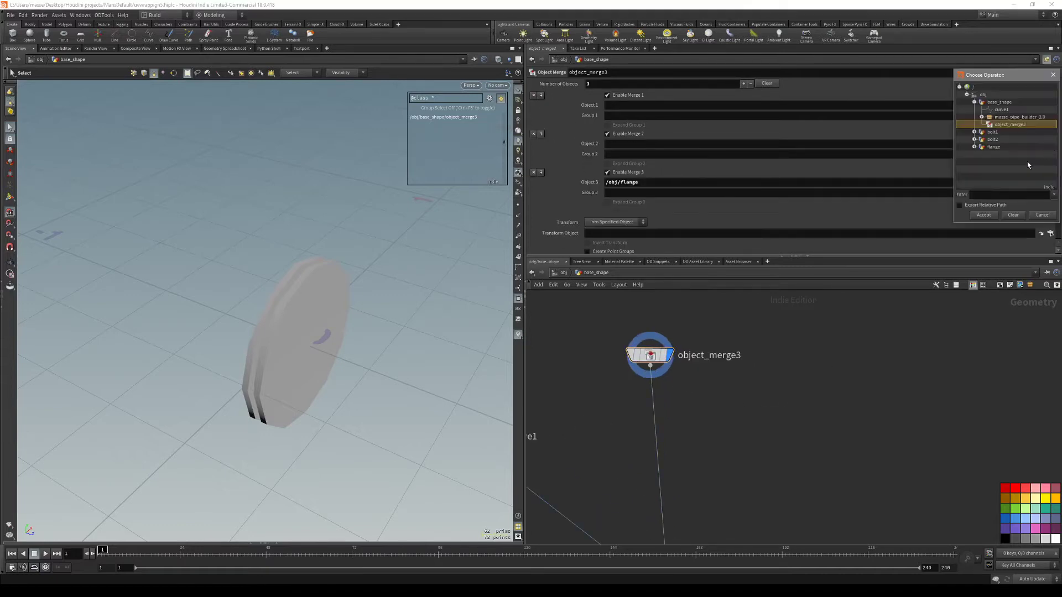
pyautogui.doubleClick(999, 132)
pyautogui.click(1049, 106)
pyautogui.doubleClick(999, 105)
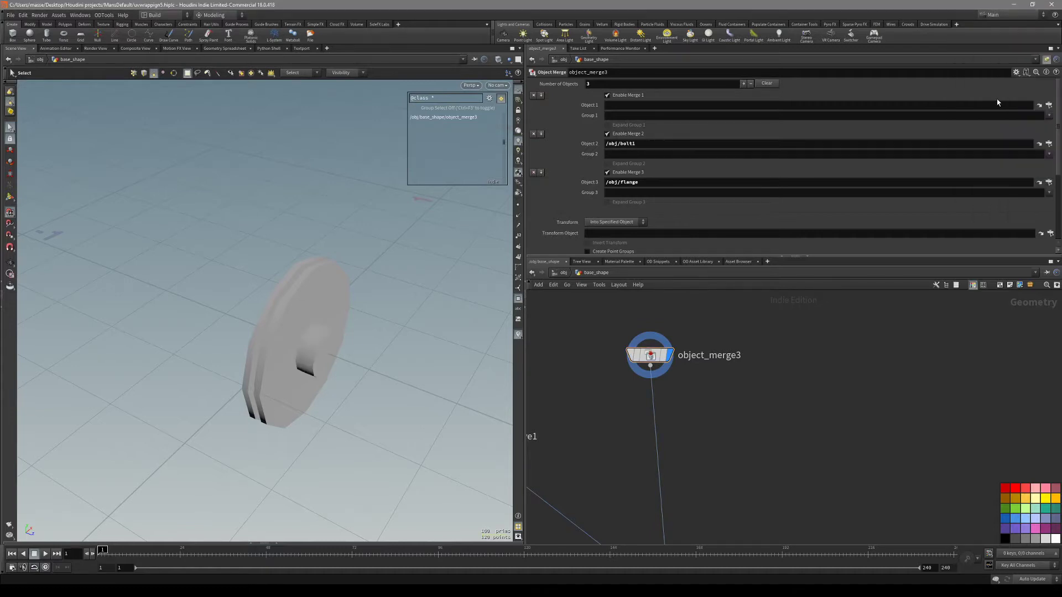
pyautogui.moveTo(310, 331)
pyautogui.keyDown('alt'); pyautogui.mouseDown()
pyautogui.moveTo(464, 308)
pyautogui.moveTo(325, 334)
pyautogui.mouseUp(); pyautogui.keyUp('alt')
pyautogui.keyDown('alt'); pyautogui.moveTo(325, 334); pyautogui.dragTo(343, 327, button='middle'); pyautogui.keyUp('alt')
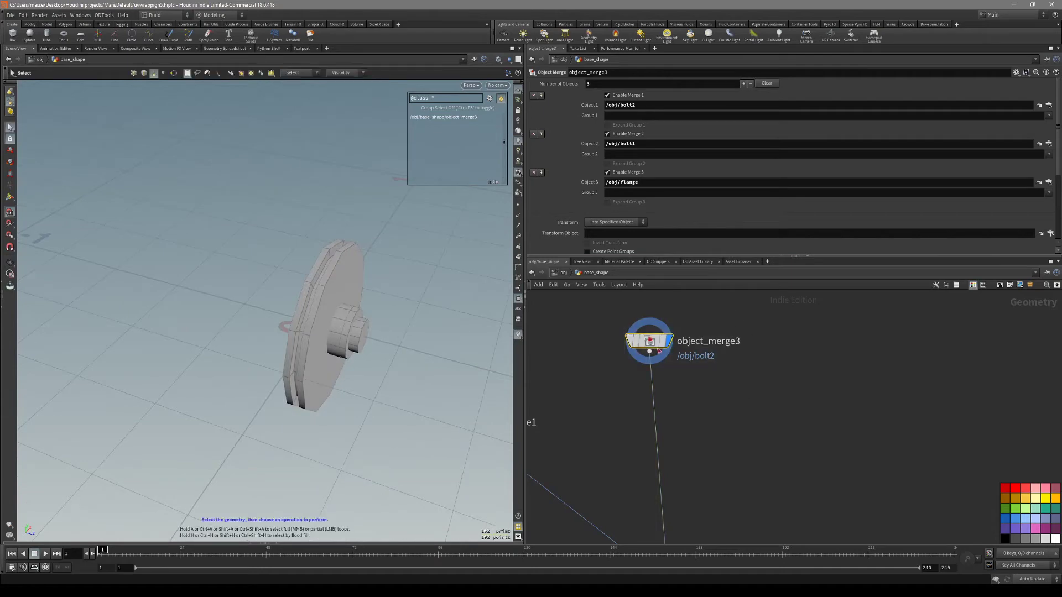
# Step: Insert a Connectivity node after object_merge3 with connectivity type Primitive and attribute class, and display it
pyautogui.press('Tab')
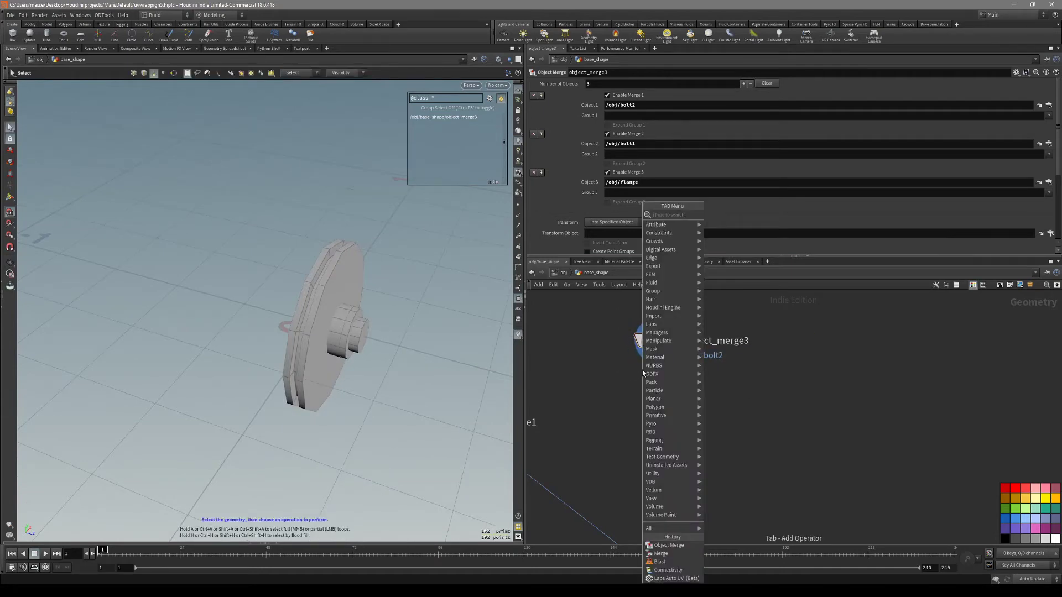
pyautogui.write('conn')
pyautogui.press('Return')
pyautogui.click(658, 377)
pyautogui.click(700, 384)
pyautogui.moveTo(403, 325); pyautogui.dragTo(383, 335)
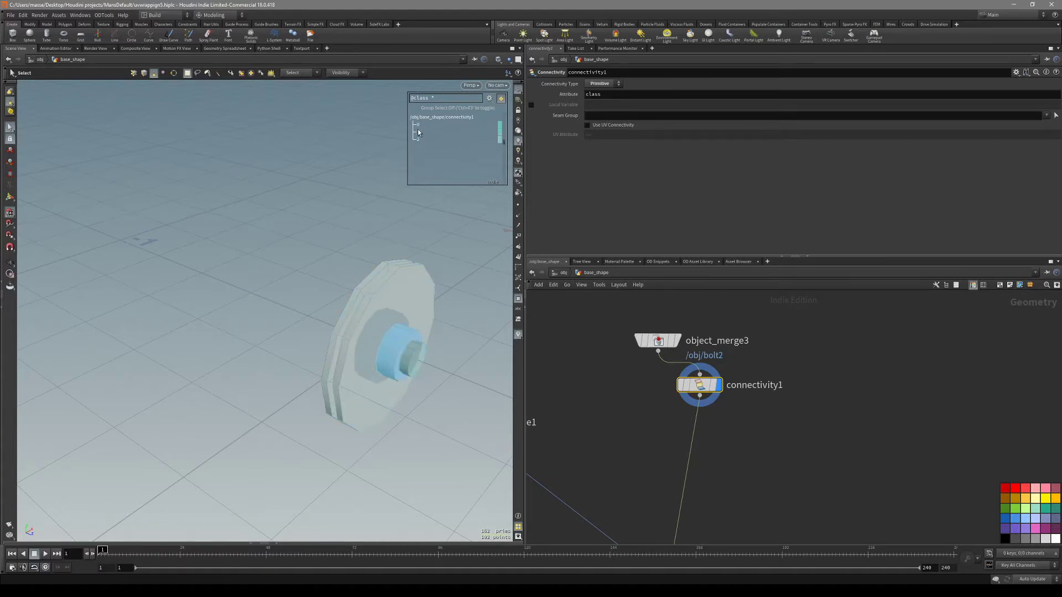
pyautogui.click(675, 338)
pyautogui.click(699, 385)
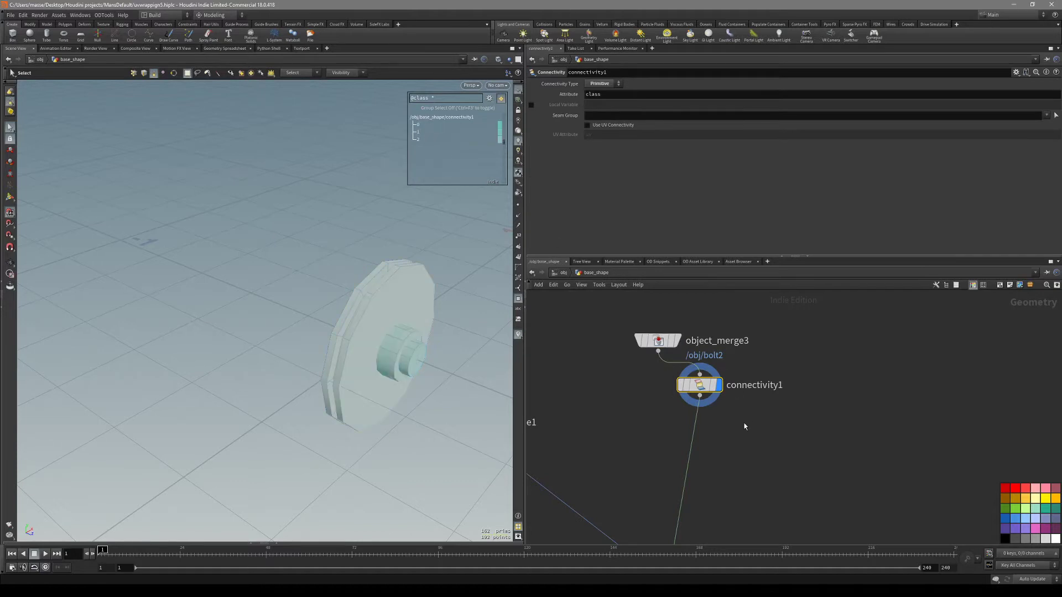
# Step: Move object_merge3 and connectivity1 upward to make room above the pipe builder
pyautogui.moveTo(658, 341); pyautogui.dragTo(686, 308)
pyautogui.scroll(-3, 774, 354)
pyautogui.moveTo(781, 355); pyautogui.dragTo(780, 399, button='middle')
pyautogui.moveTo(763, 340); pyautogui.dragTo(711, 375)
pyautogui.moveTo(721, 419); pyautogui.dragTo(715, 404)
# Step: Insert a Blast node between connectivity1 and the pipe builder and display it
pyautogui.press('Tab')
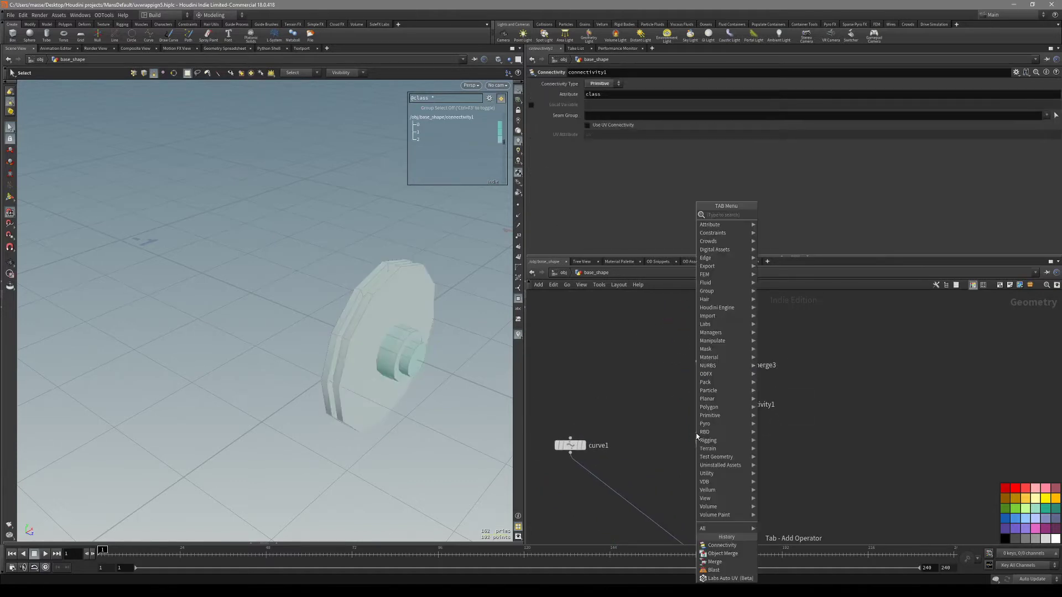
pyautogui.press('Escape')
pyautogui.press('Tab')
pyautogui.write('b')
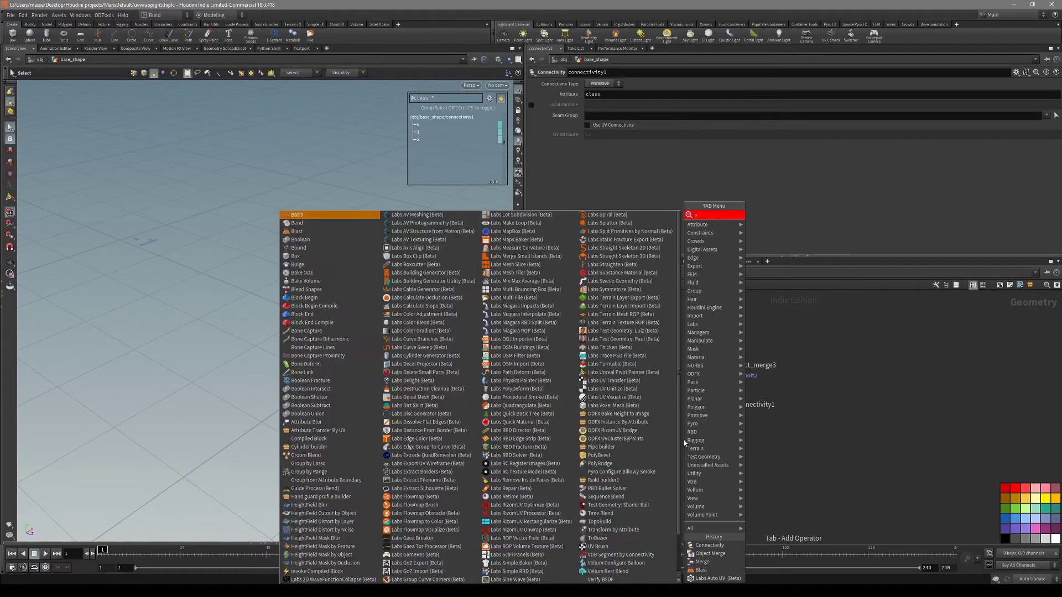
pyautogui.write('last')
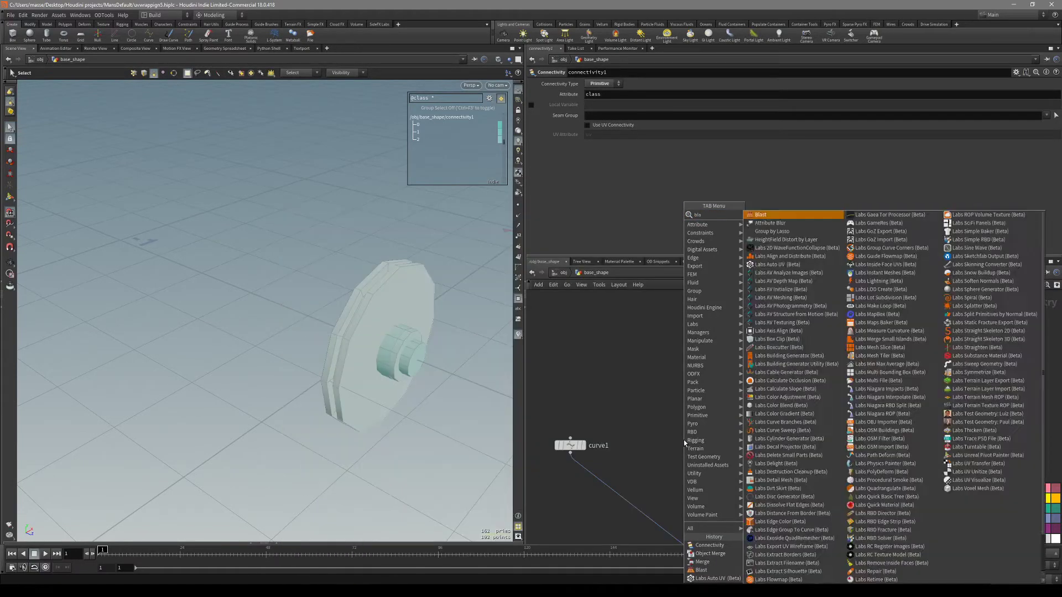
pyautogui.click(769, 215)
pyautogui.moveTo(740, 455); pyautogui.dragTo(671, 421)
pyautogui.press('r')
# Step: Line up the Blast node directly beneath connectivity1
pyautogui.moveTo(741, 330); pyautogui.dragTo(704, 346)
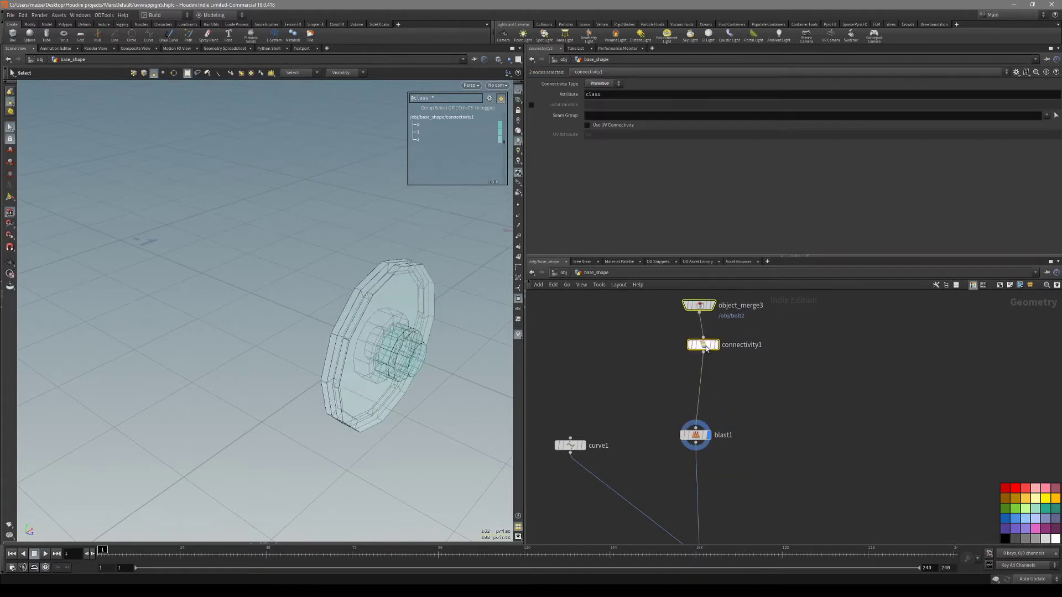
pyautogui.moveTo(754, 392); pyautogui.dragTo(745, 400)
pyautogui.click(695, 434)
pyautogui.moveTo(695, 435); pyautogui.dragTo(703, 403)
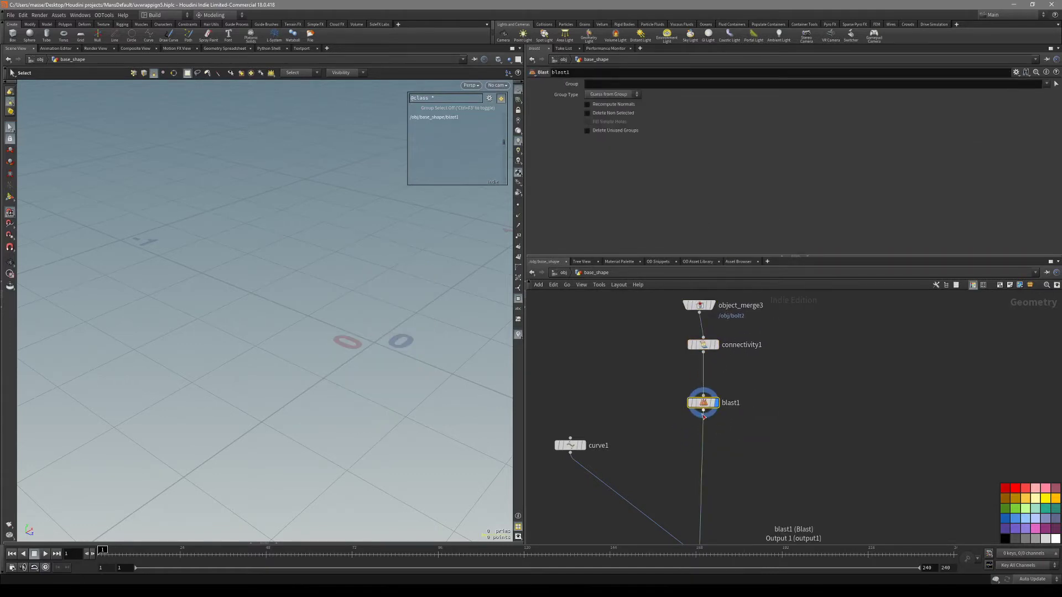
# Step: Enable Delete Non Selected on the Blast node
pyautogui.keyDown('alt'); pyautogui.moveTo(414, 337); pyautogui.dragTo(417, 391); pyautogui.keyUp('alt')
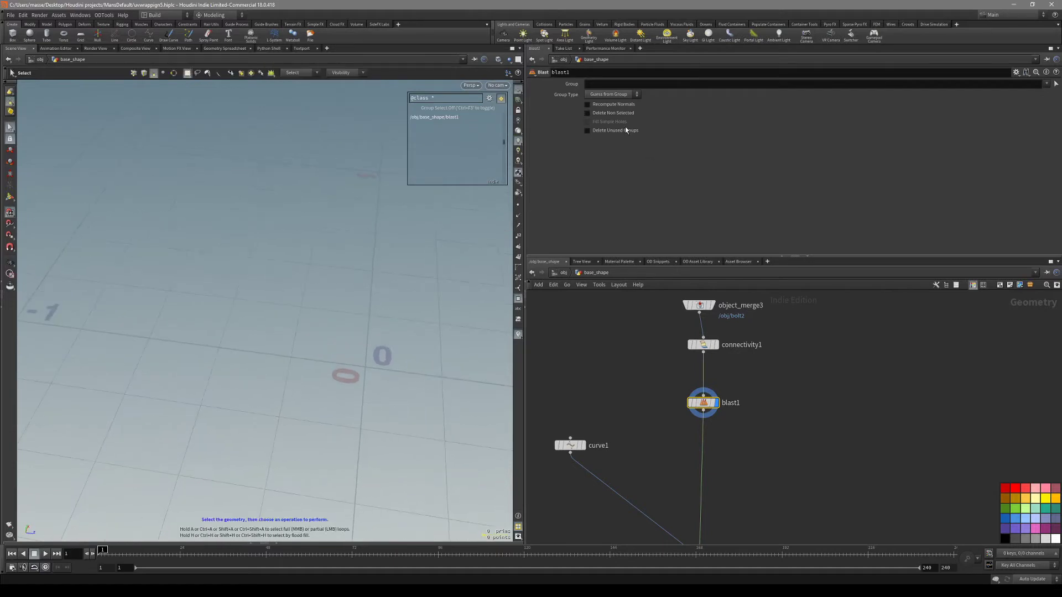
pyautogui.click(588, 113)
pyautogui.keyDown('alt'); pyautogui.moveTo(439, 332); pyautogui.dragTo(369, 338); pyautogui.keyUp('alt')
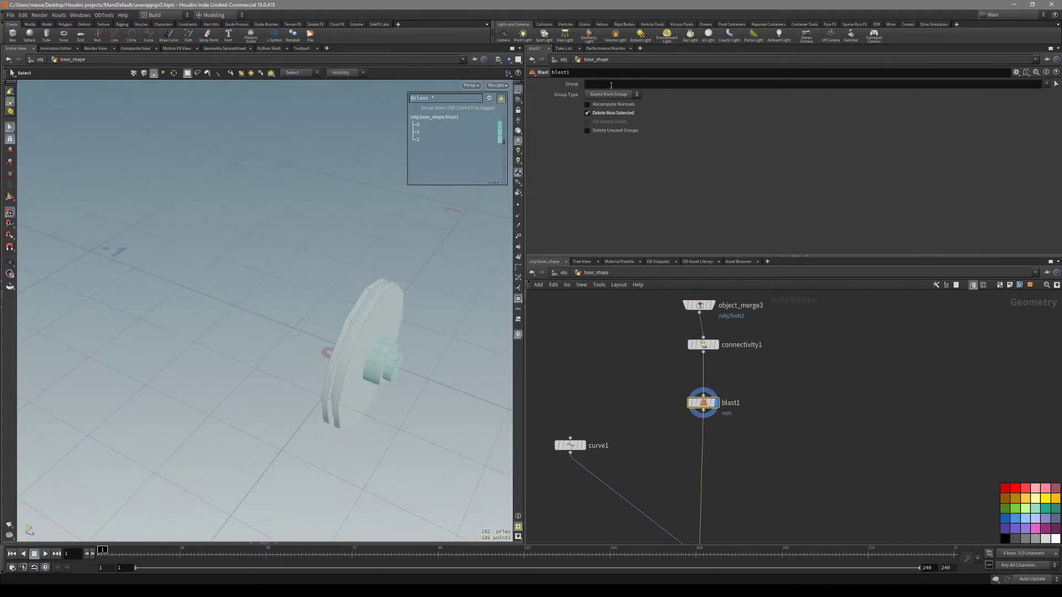
# Step: Add an Integer parameter to the Blast node's parameter interface, after Delete Unused Groups
pyautogui.click(1015, 72)
pyautogui.click(1007, 83)
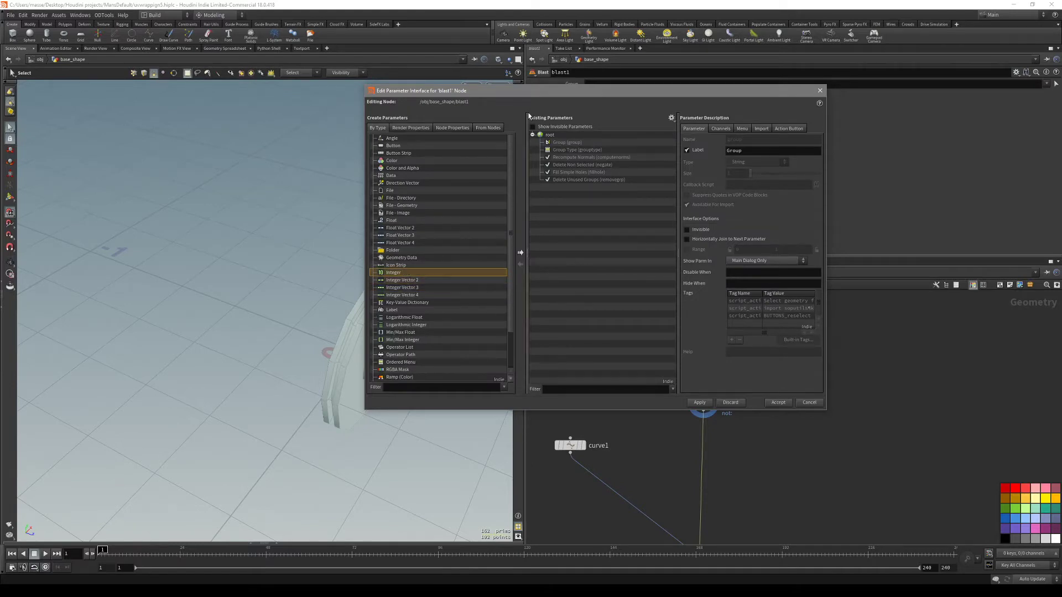
pyautogui.moveTo(540, 97); pyautogui.dragTo(480, 171)
pyautogui.click(358, 355)
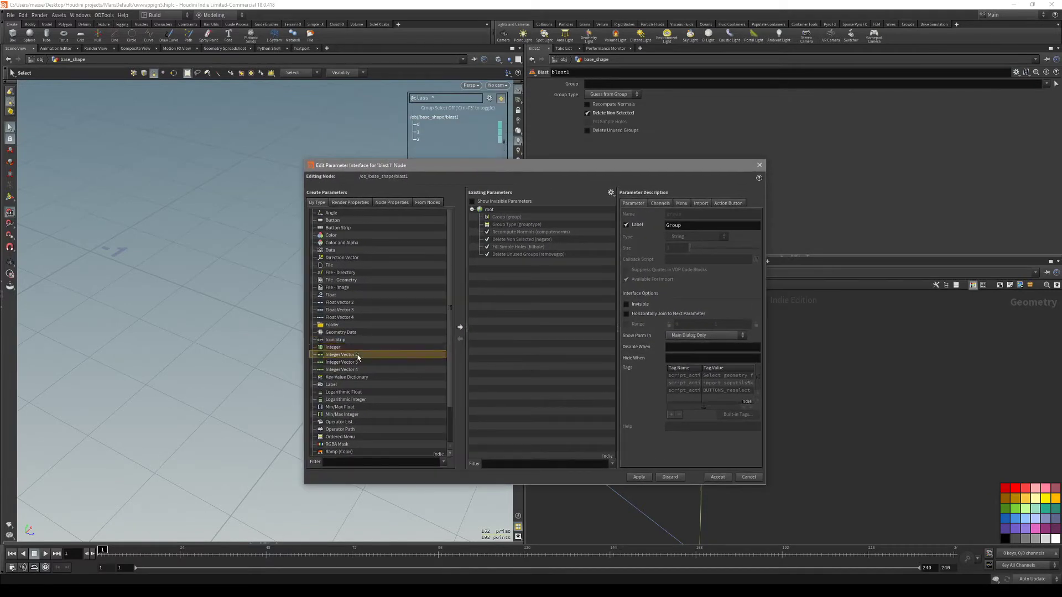
pyautogui.click(343, 347)
pyautogui.moveTo(336, 352); pyautogui.dragTo(515, 270)
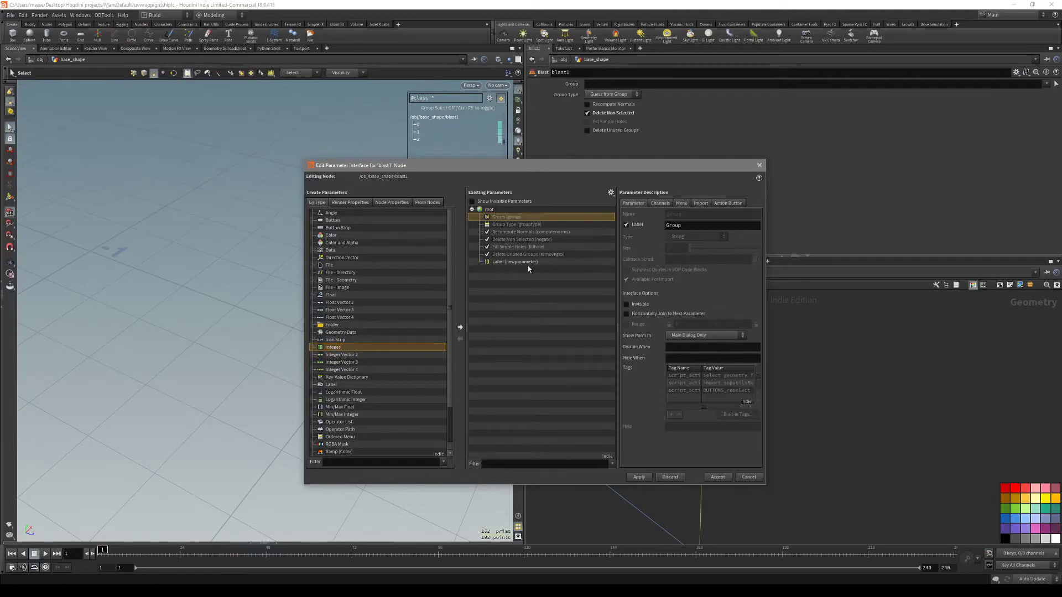
# Step: Name the new integer parameter mycustom and accept the interface changes
pyautogui.click(527, 264)
pyautogui.doubleClick(696, 214)
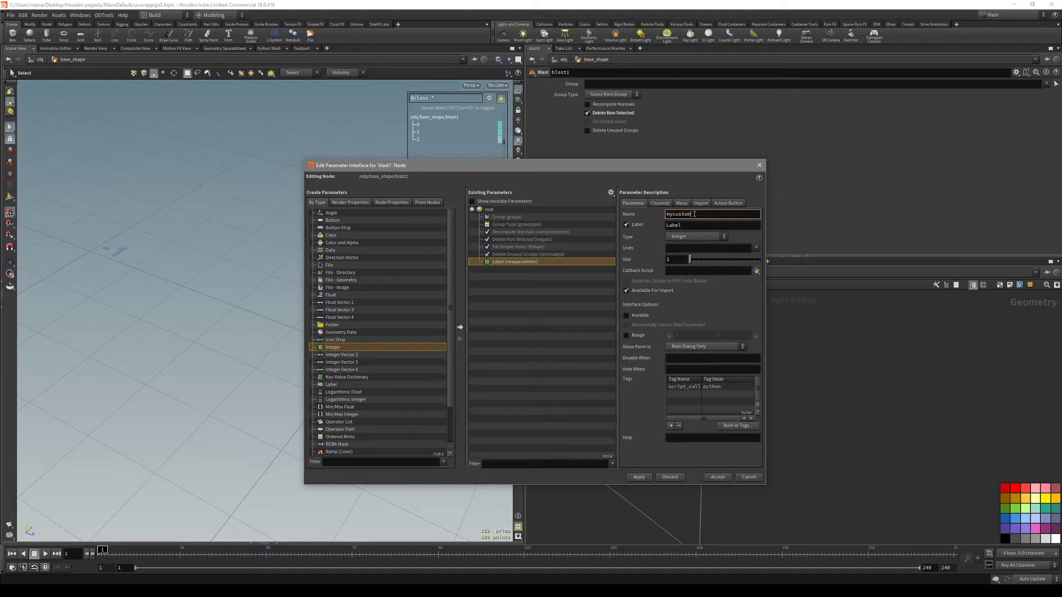
pyautogui.press('Return')
pyautogui.click(648, 477)
pyautogui.click(718, 477)
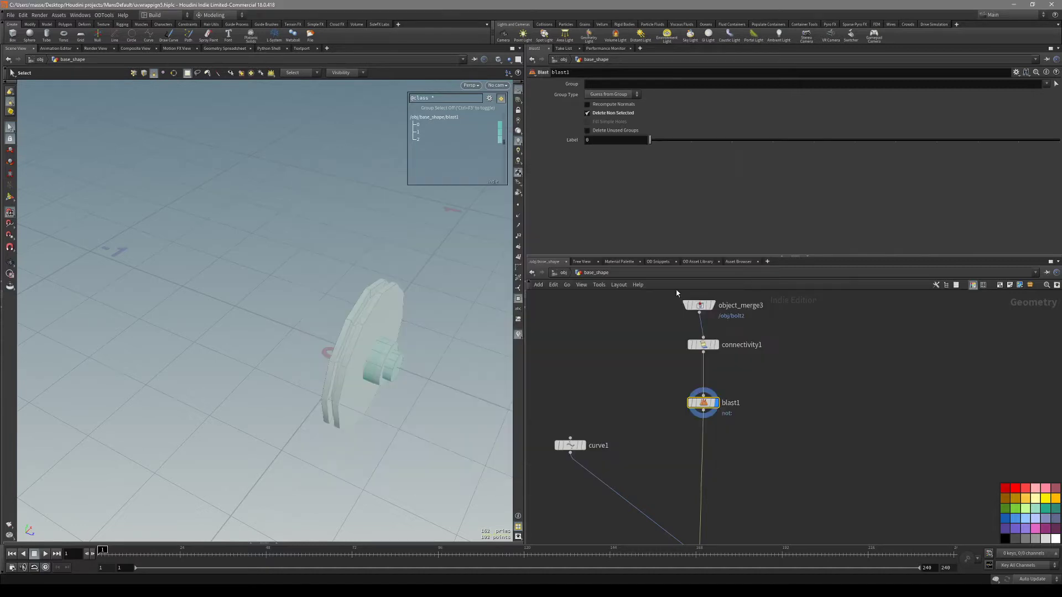
pyautogui.moveTo(793, 153); pyautogui.dragTo(650, 139)
pyautogui.click(617, 84)
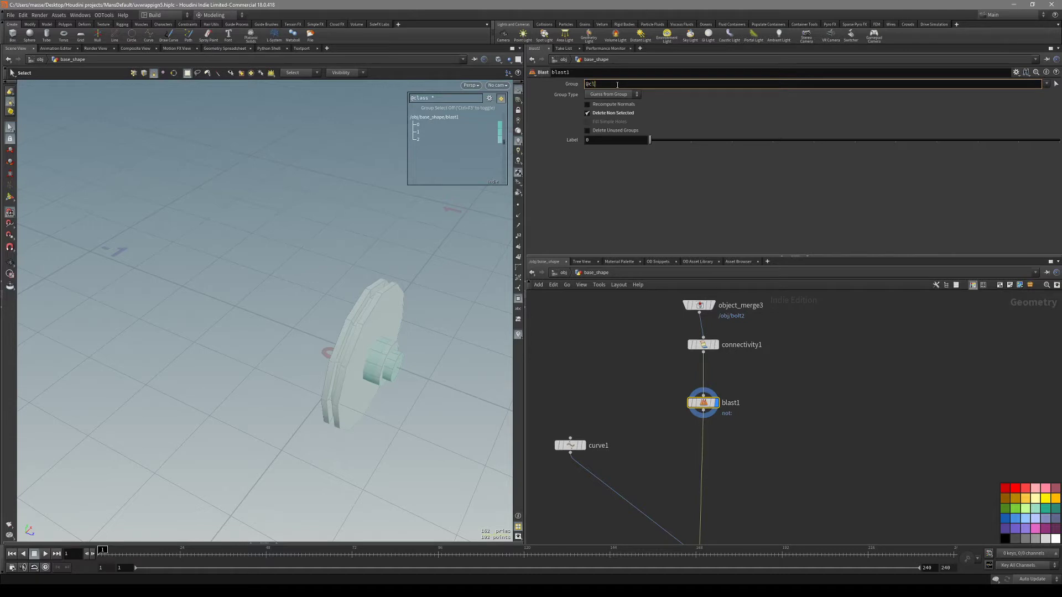
pyautogui.press('Return')
pyautogui.click(701, 345)
pyautogui.click(715, 345)
pyautogui.click(701, 403)
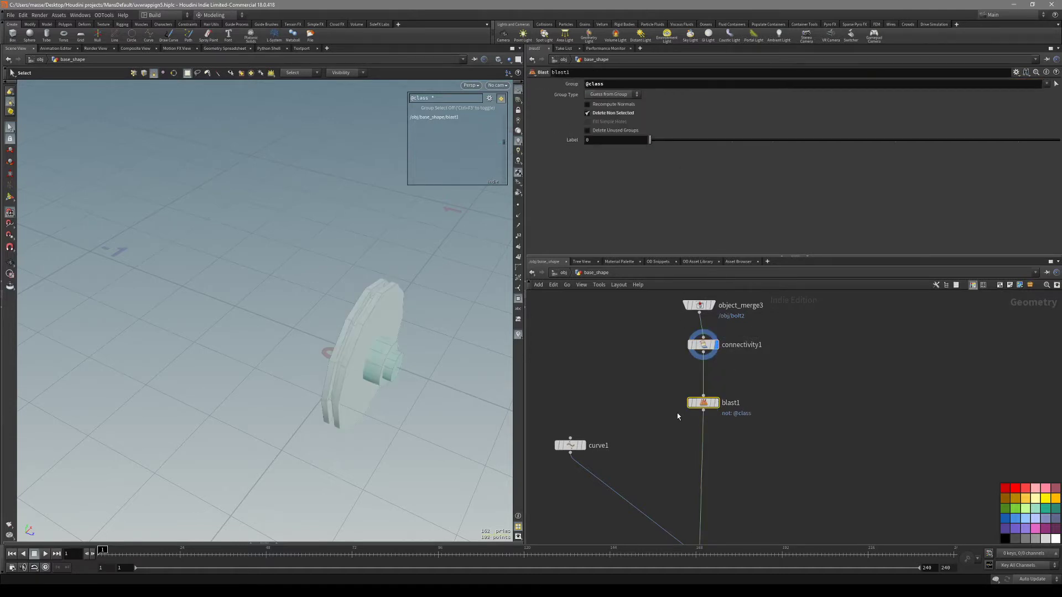
pyautogui.click(715, 403)
pyautogui.click(617, 83)
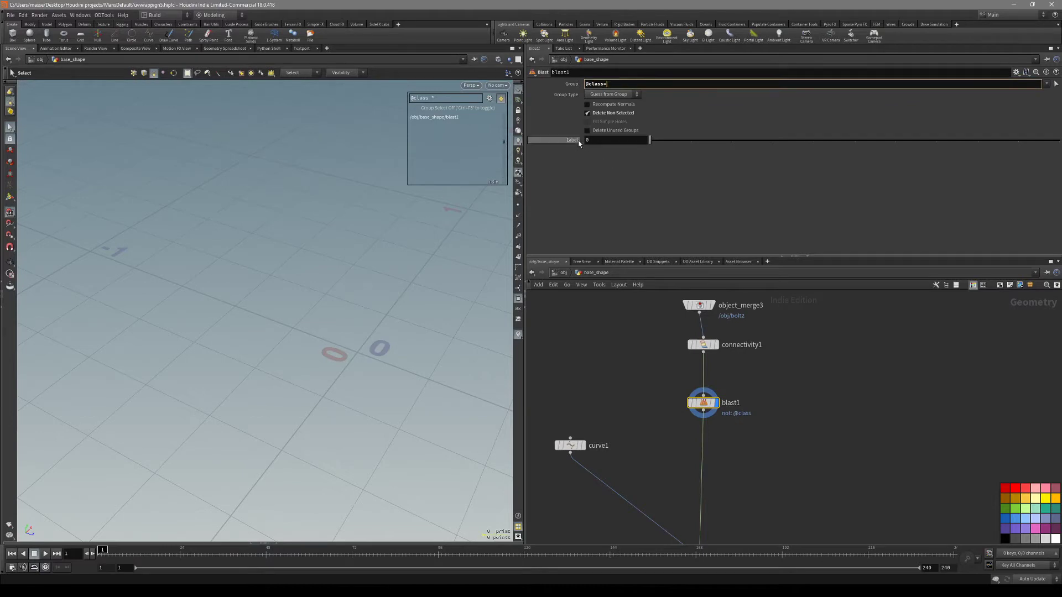
pyautogui.moveTo(655, 145); pyautogui.dragTo(692, 142)
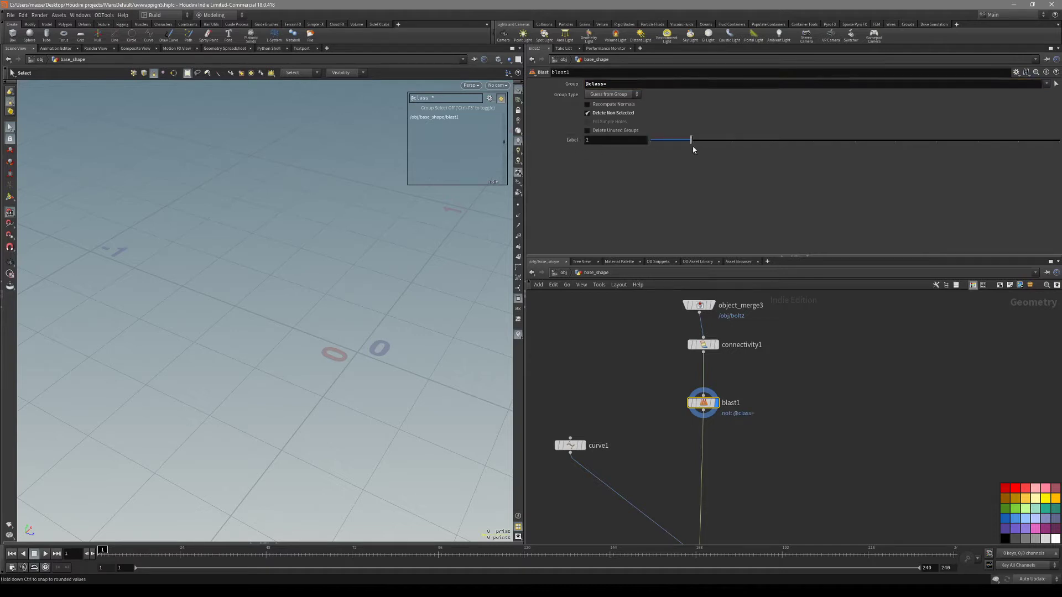
pyautogui.click(604, 141)
pyautogui.moveTo(626, 85); pyautogui.dragTo(625, 86)
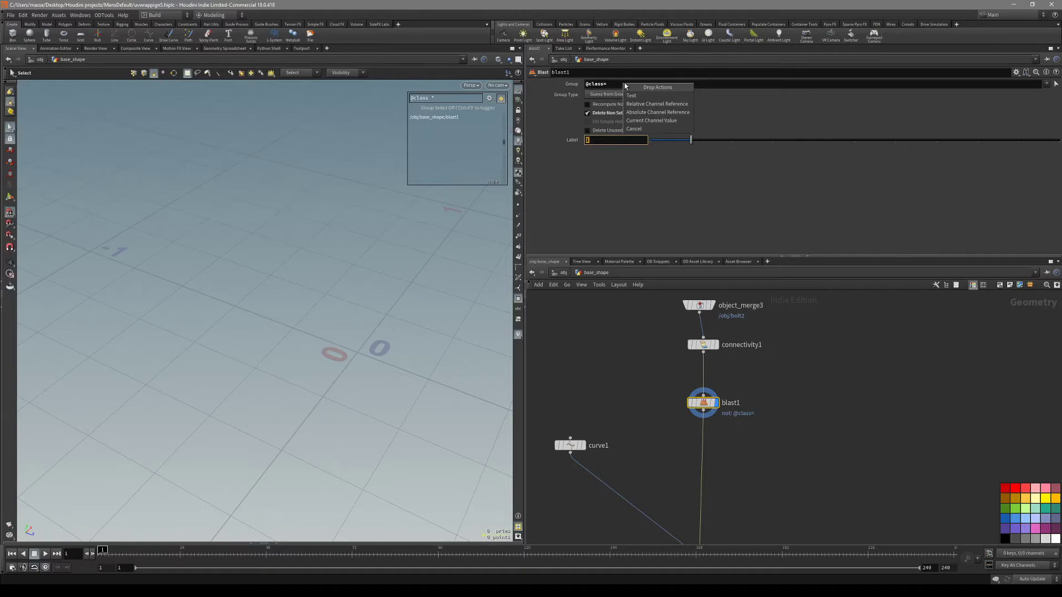
pyautogui.click(650, 94)
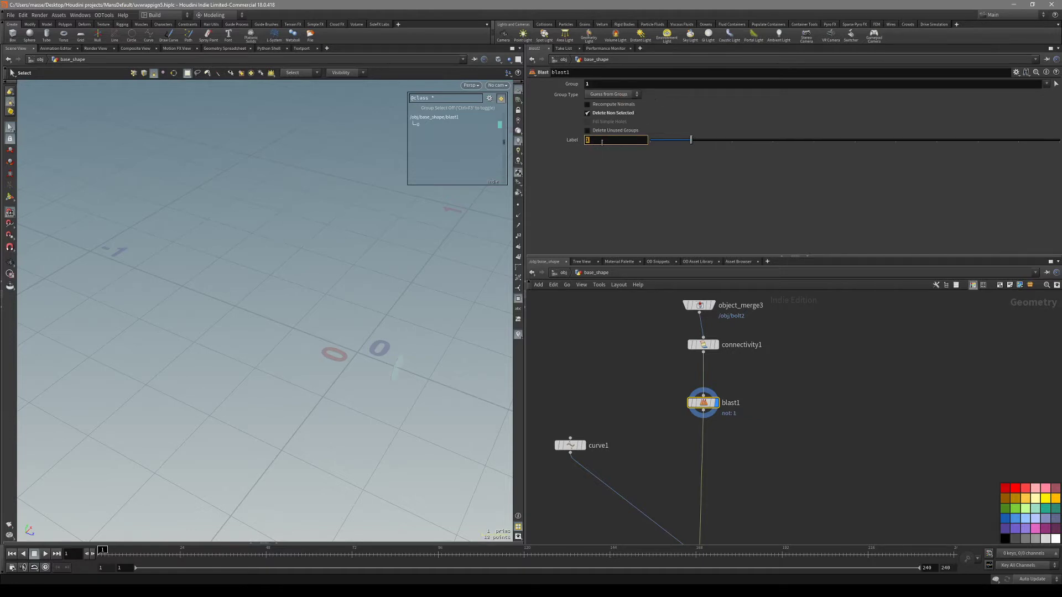
pyautogui.moveTo(612, 97); pyautogui.dragTo(612, 84)
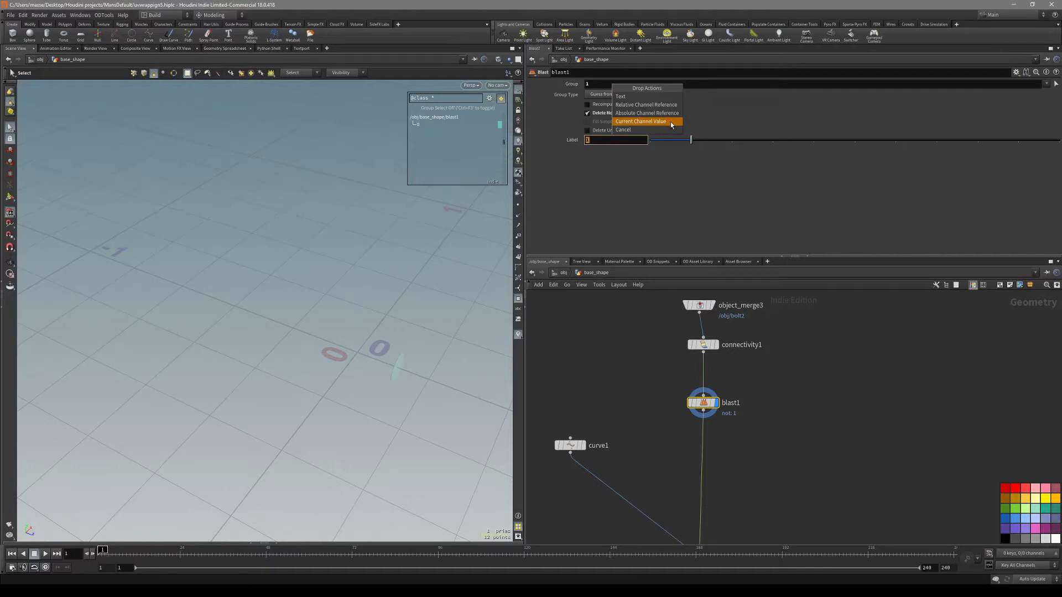
pyautogui.click(665, 105)
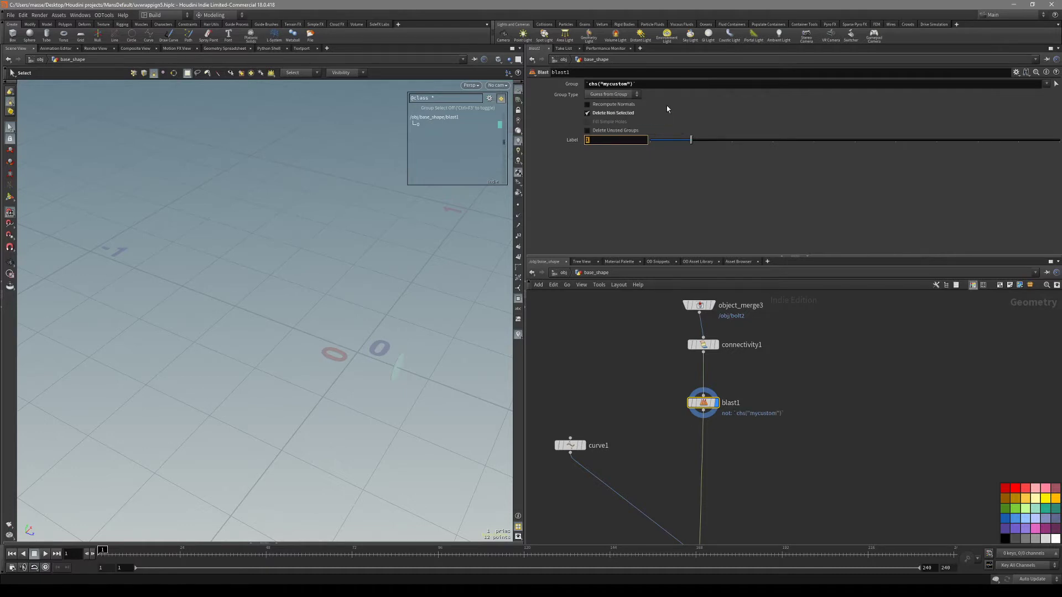
pyautogui.click(591, 84)
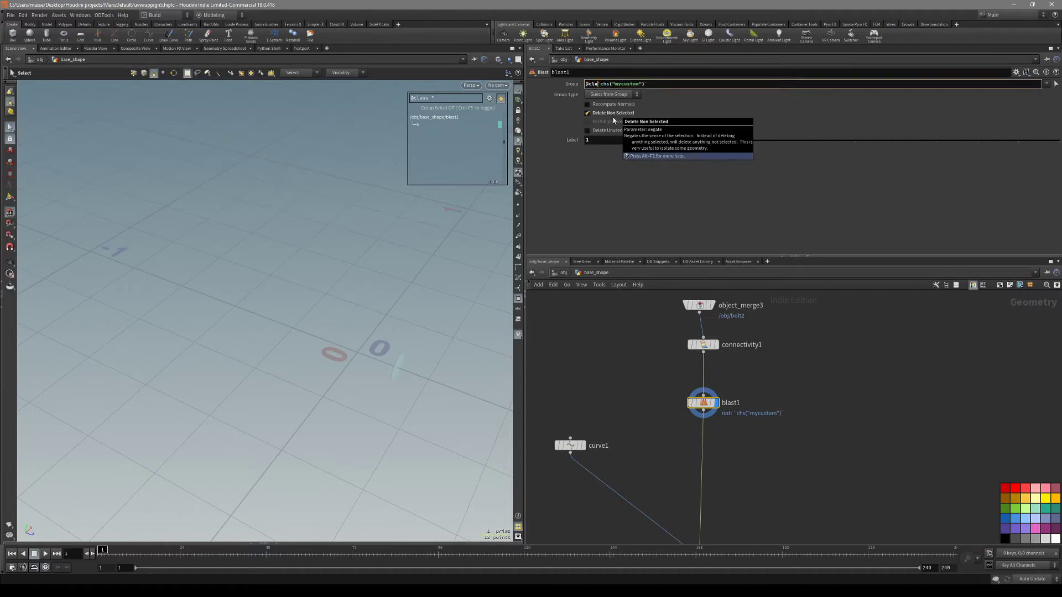
pyautogui.write('@class=')
pyautogui.press('Return')
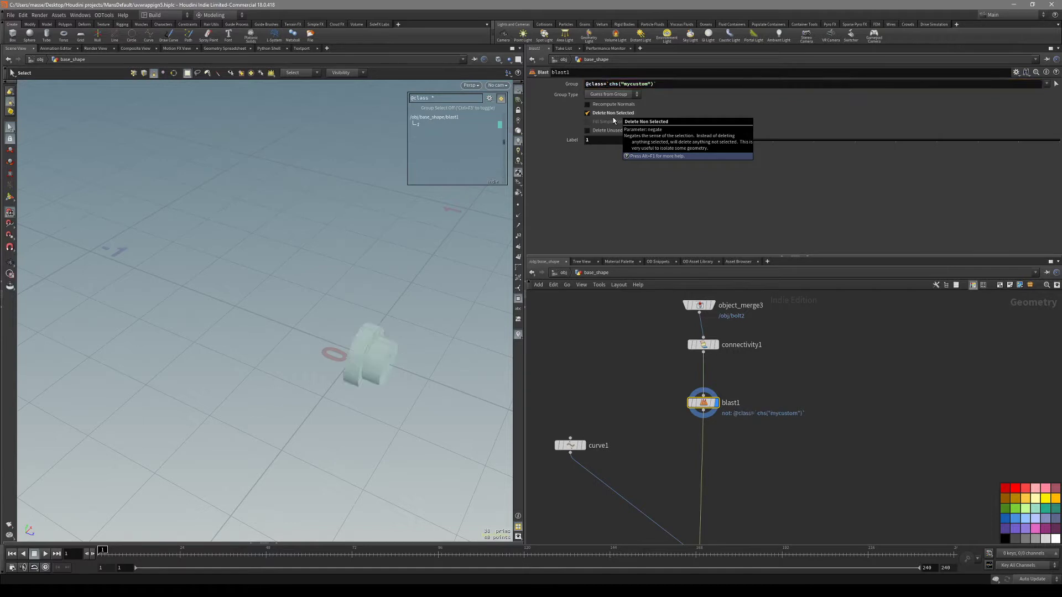
# Step: Inspect the piece isolated by the Blast node and scrub the custom integer parameter, leaving it at 1
pyautogui.keyDown('alt'); pyautogui.moveTo(398, 376); pyautogui.dragTo(423, 343); pyautogui.keyUp('alt')
pyautogui.press('s')
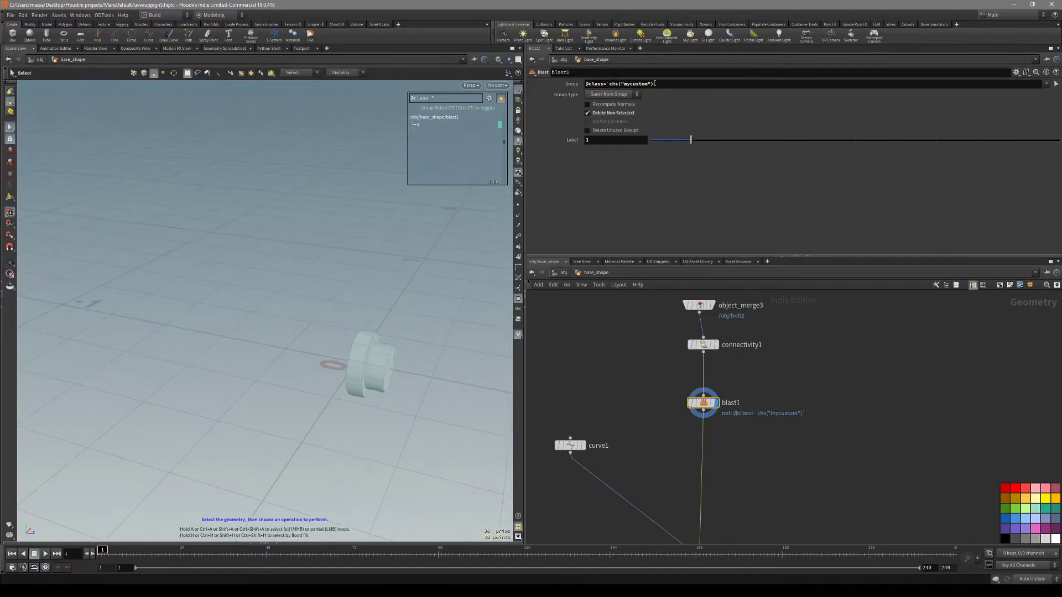
pyautogui.press('Escape')
pyautogui.moveTo(347, 307); pyautogui.dragTo(365, 339)
pyautogui.press('s')
pyautogui.moveTo(690, 140)
pyautogui.mouseDown()
pyautogui.moveTo(654, 142)
pyautogui.moveTo(742, 138)
pyautogui.moveTo(650, 134)
pyautogui.moveTo(695, 131)
pyautogui.mouseUp()
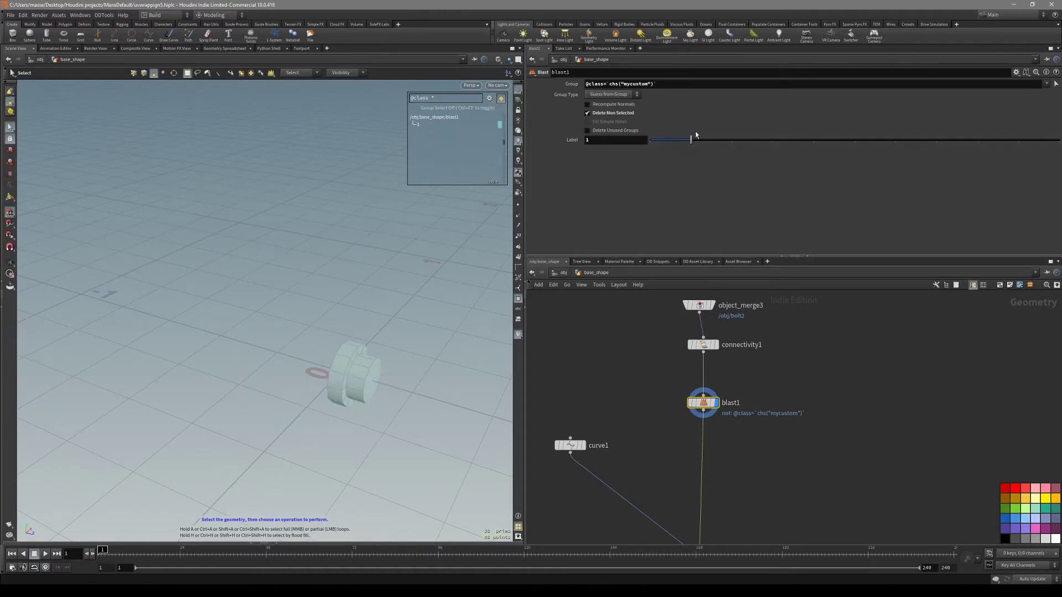
# Step: Apply the saved selector preset to the Blast node and scrub its Label parameter, leaving it at 1
pyautogui.click(1016, 72)
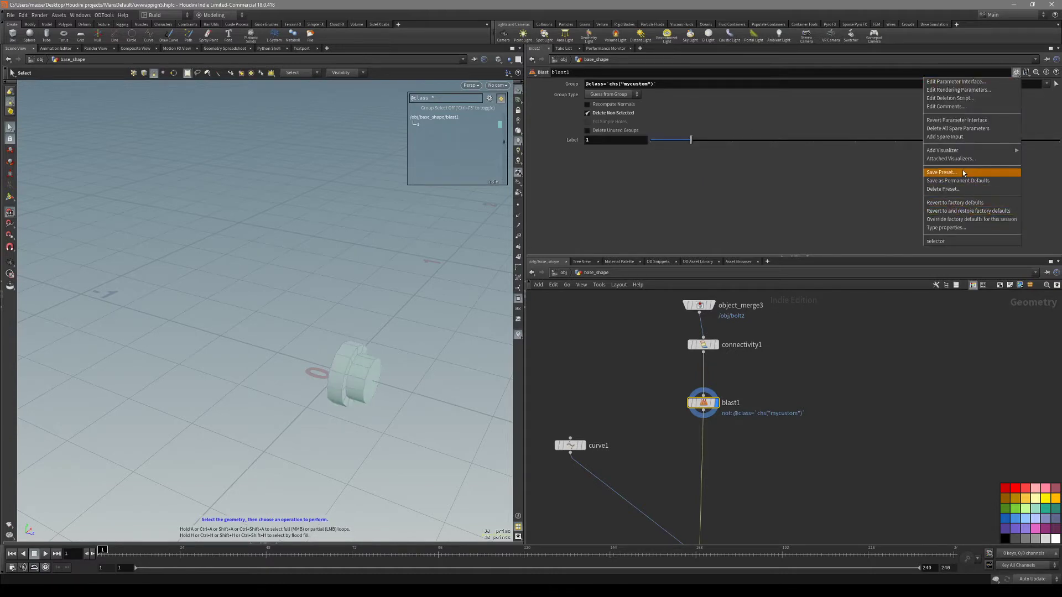
pyautogui.click(935, 241)
pyautogui.moveTo(710, 140); pyautogui.dragTo(679, 146)
pyautogui.scroll(-4, 813, 356)
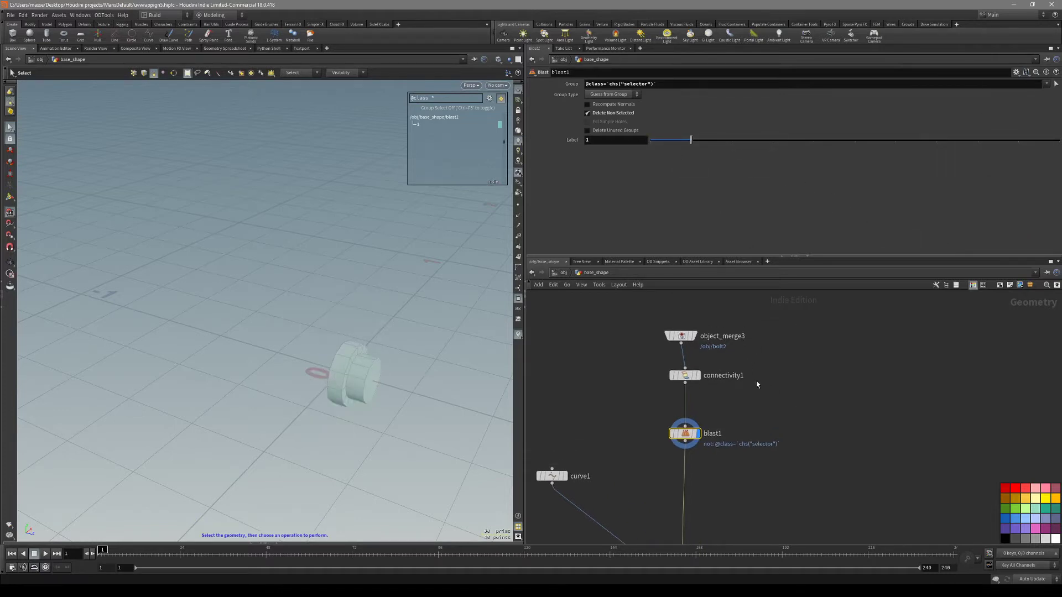
# Step: Move object_merge3 and connectivity1 higher and duplicate the Blast node twice, with all three Blasts fed by connectivity1
pyautogui.moveTo(760, 324); pyautogui.dragTo(711, 333)
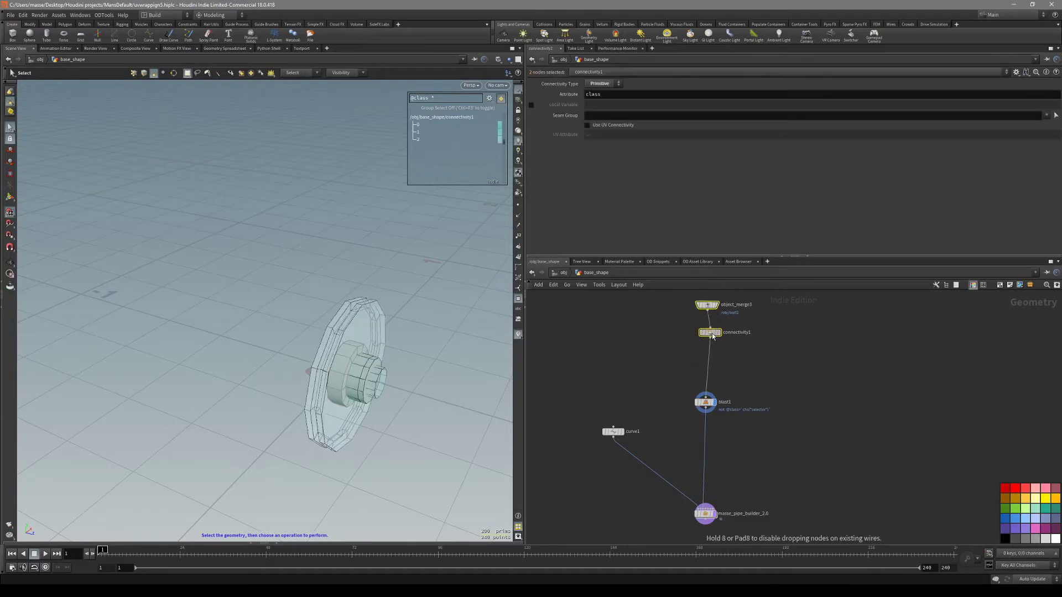
pyautogui.moveTo(760, 361); pyautogui.dragTo(698, 408)
pyautogui.moveTo(706, 394); pyautogui.dragTo(779, 369)
pyautogui.scroll(3, 738, 397)
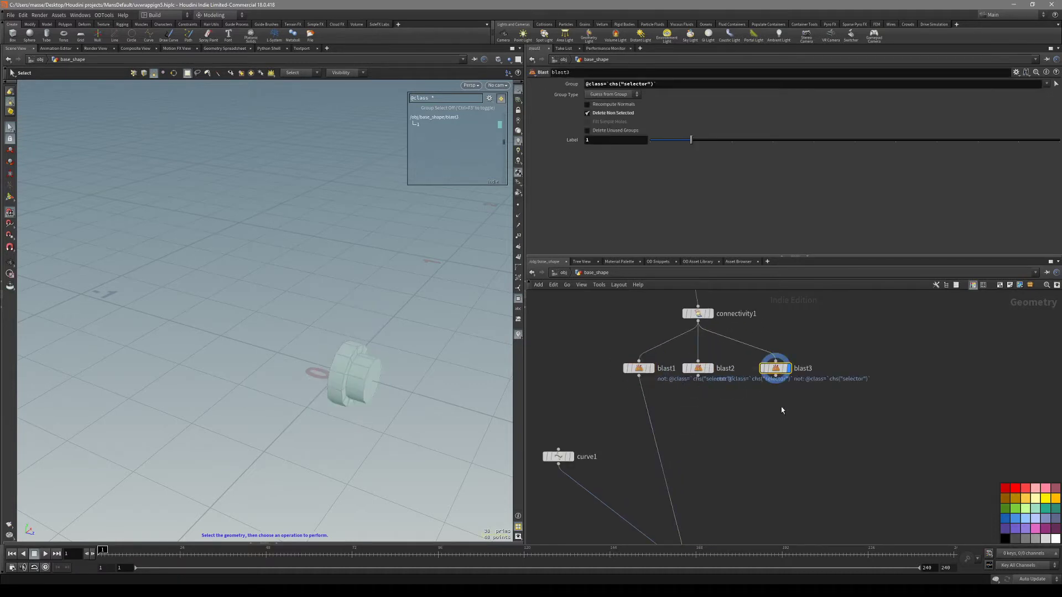
# Step: Set the Label selector to 0 on blast2 and to 2 on blast3
pyautogui.moveTo(747, 403); pyautogui.dragTo(738, 398, button='middle')
pyautogui.moveTo(737, 399); pyautogui.dragTo(686, 359)
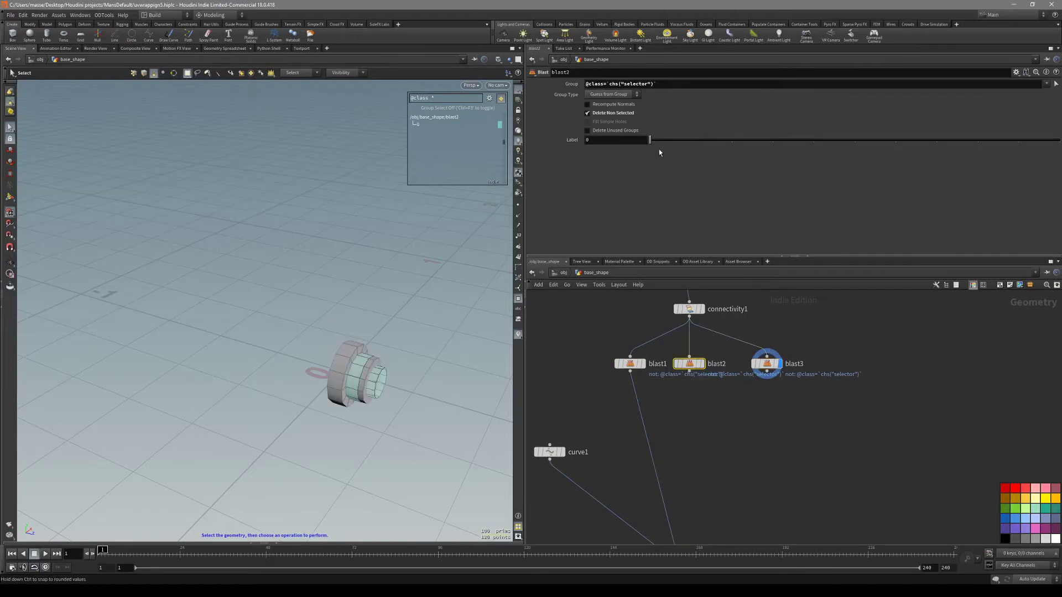
pyautogui.moveTo(761, 377); pyautogui.dragTo(759, 379)
pyautogui.moveTo(690, 141); pyautogui.dragTo(731, 141)
# Step: Display blast1 to compare it with blast2, and rename blast2 as flange
pyautogui.moveTo(707, 372); pyautogui.dragTo(671, 351)
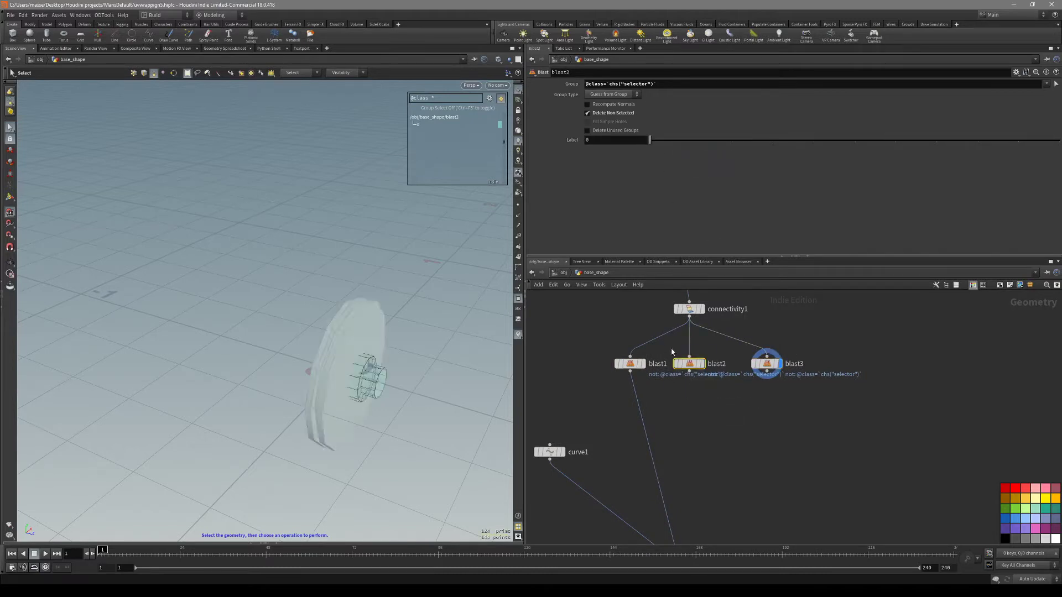
pyautogui.press('r')
pyautogui.click(642, 363)
pyautogui.doubleClick(718, 364)
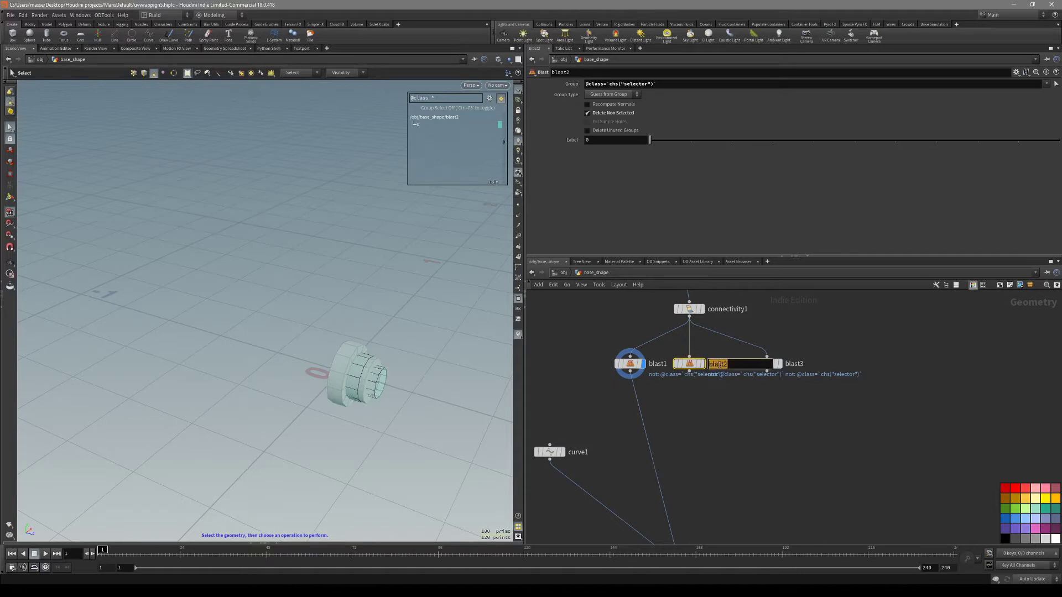
pyautogui.press('Return')
# Step: Display blast3 and rename it as bolt1
pyautogui.click(779, 364)
pyautogui.doubleClick(795, 364)
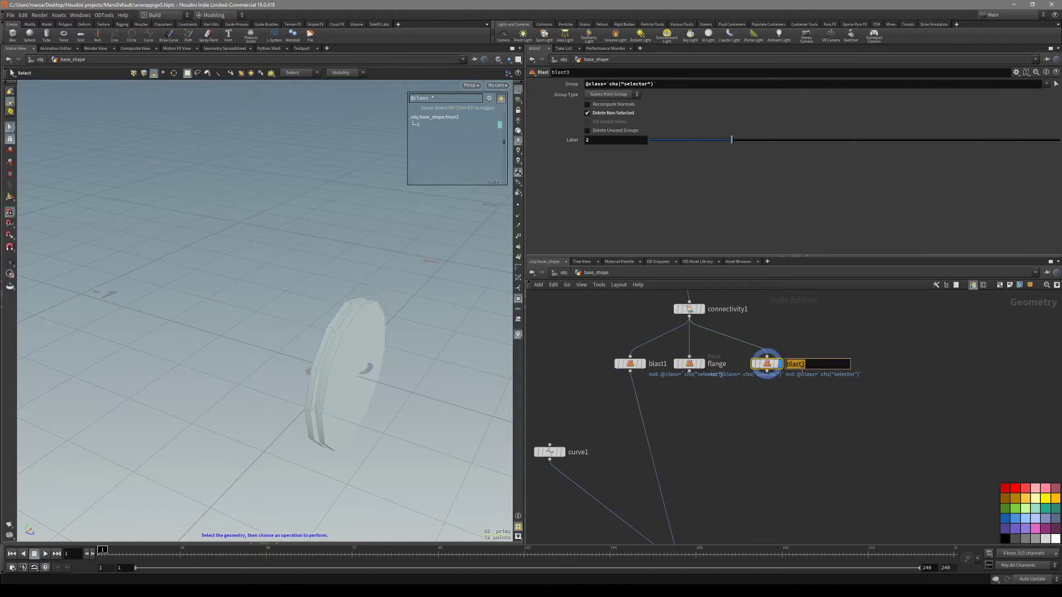
pyautogui.write('bolt1')
pyautogui.press('Return')
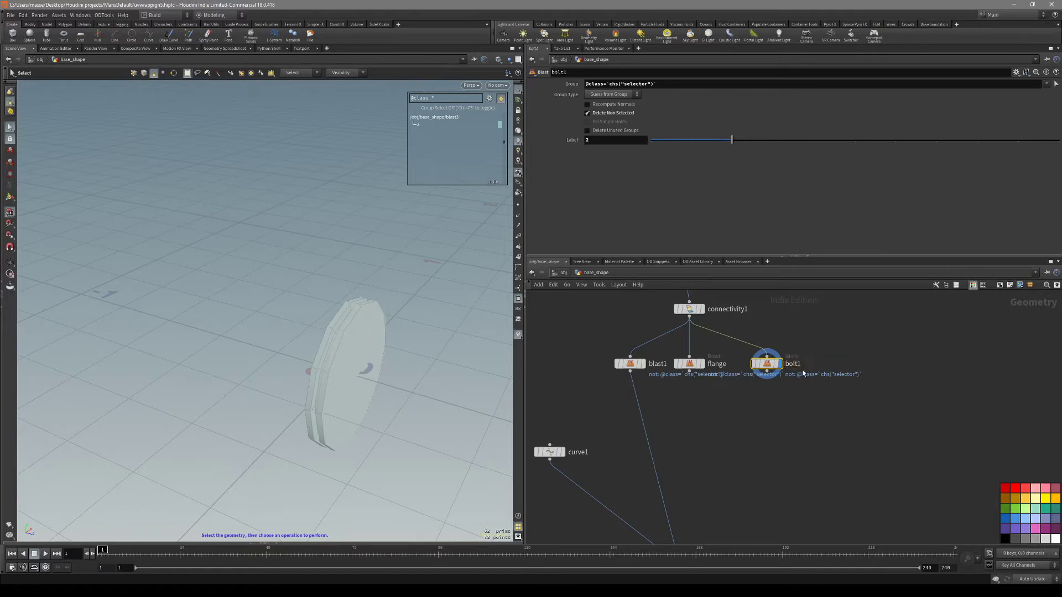
# Step: Rename blast1 as bolt2 and display its output
pyautogui.doubleClick(658, 363)
pyautogui.write('bolt2')
pyautogui.press('Return')
pyautogui.click(641, 364)
# Step: Cut the old wire into the pipe builder and connect bolt2 to one of its custom bolt inputs
pyautogui.moveTo(690, 441); pyautogui.dragTo(663, 389, button='middle')
pyautogui.scroll(-1, 661, 406)
pyautogui.scroll(2, 663, 388)
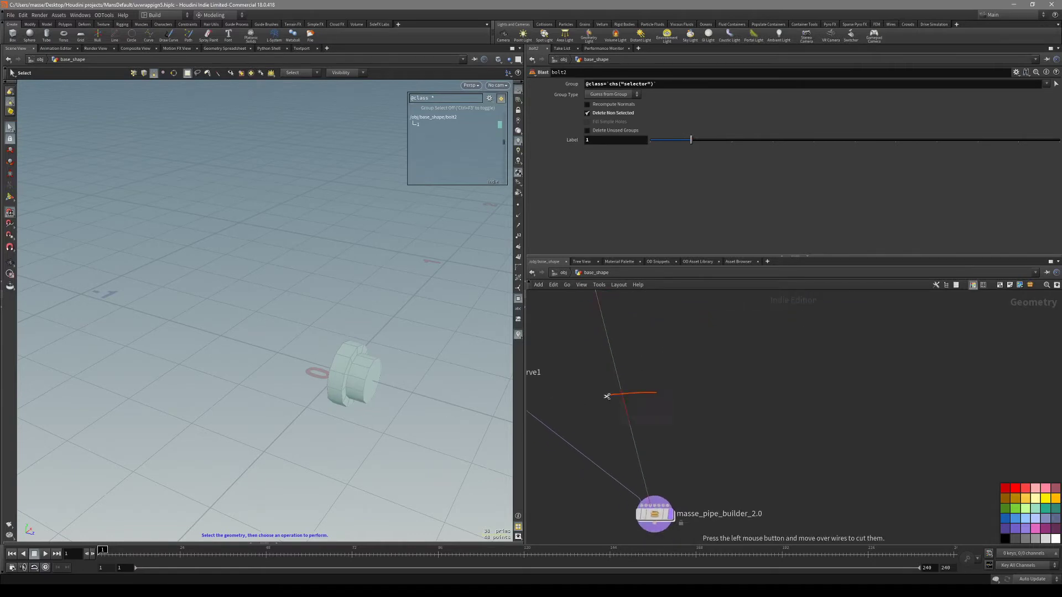
pyautogui.scroll(-2, 640, 375)
pyautogui.click(610, 310)
pyautogui.scroll(4, 665, 442)
pyautogui.moveTo(662, 469); pyautogui.dragTo(661, 446, button='middle')
pyautogui.click(654, 470)
pyautogui.scroll(-2, 680, 442)
pyautogui.moveTo(701, 376); pyautogui.dragTo(701, 411, button='middle')
pyautogui.scroll(-2, 701, 411)
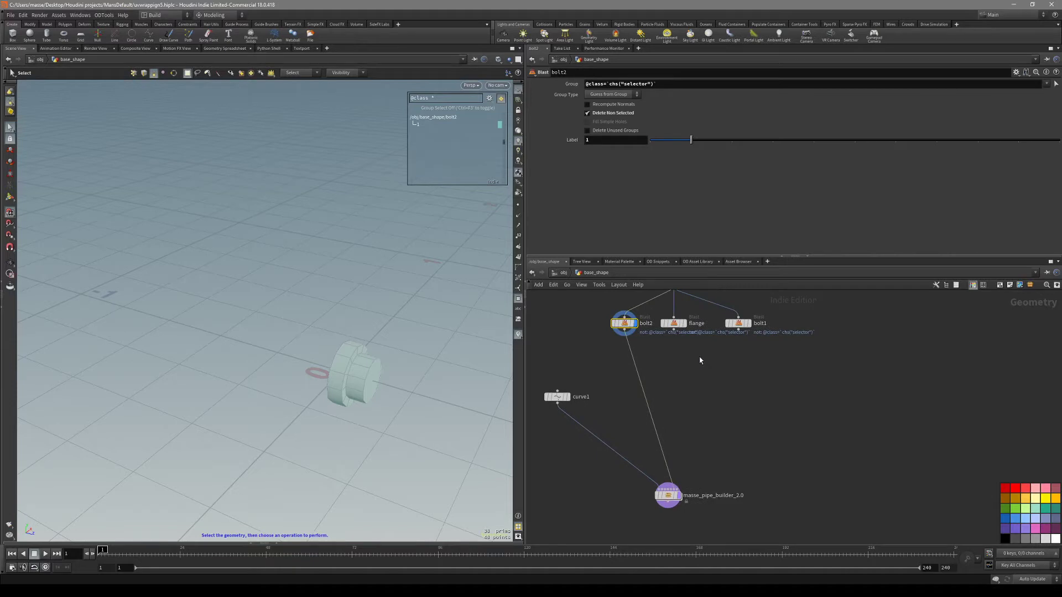
# Step: Connect the flange node's output to the pipe builder's Custom flange input
pyautogui.click(673, 330)
pyautogui.scroll(4, 658, 489)
pyautogui.click(674, 485)
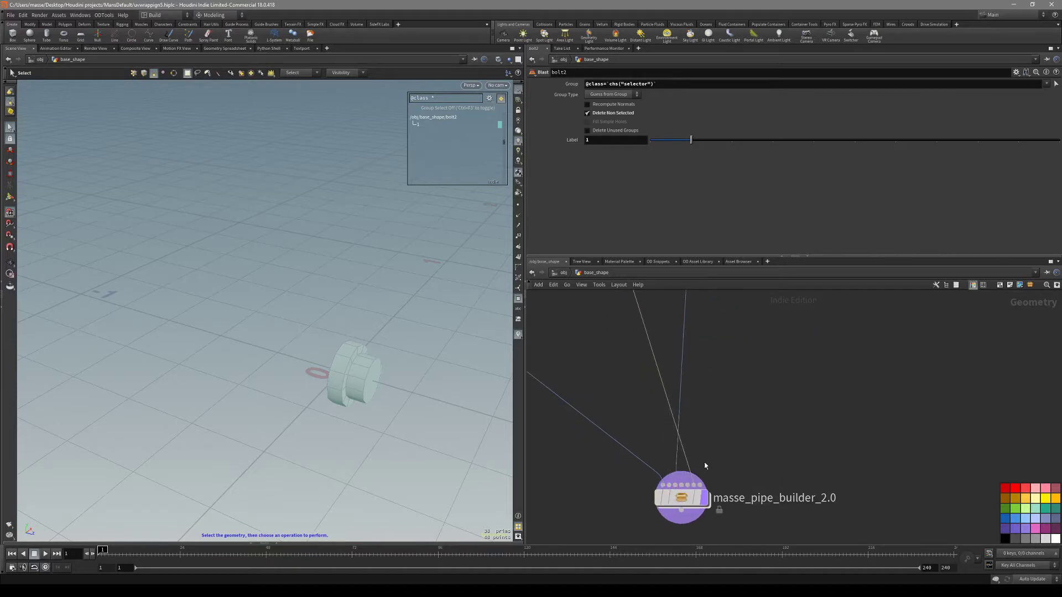
# Step: Connect the bolt1 node's output to the pipe builder's Custom bolt 2 input
pyautogui.scroll(-3, 706, 466)
pyautogui.moveTo(780, 326); pyautogui.dragTo(757, 385, button='middle')
pyautogui.click(754, 344)
pyautogui.scroll(2, 672, 536)
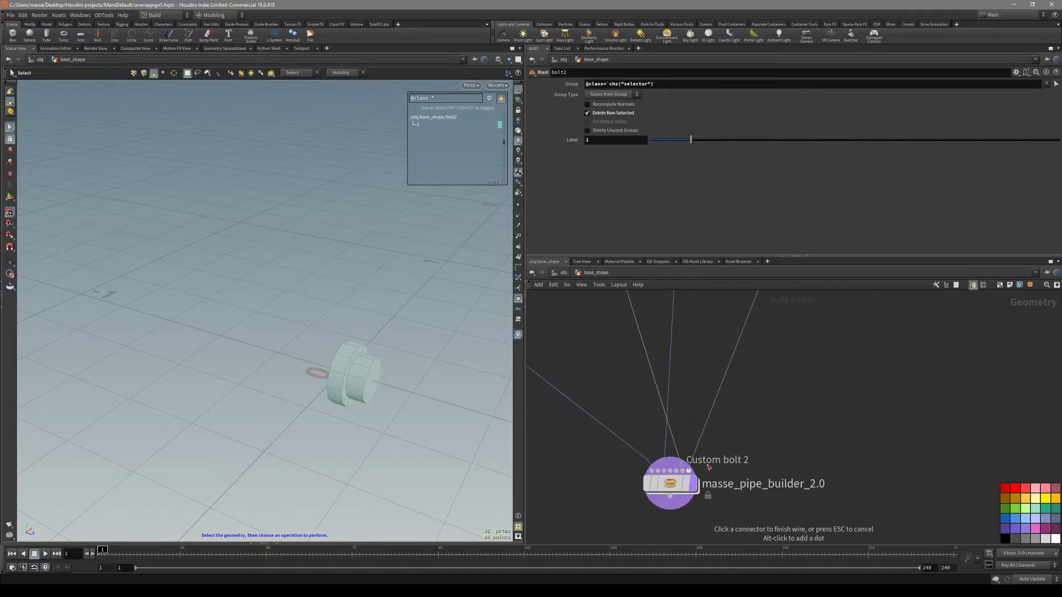
pyautogui.click(689, 470)
# Step: View the pipe builder's result, and display bolt1 to check which piece it isolates
pyautogui.click(672, 483)
pyautogui.click(693, 483)
pyautogui.scroll(-3, 396, 298)
pyautogui.keyDown('alt'); pyautogui.moveTo(409, 310); pyautogui.dragTo(392, 274); pyautogui.keyUp('alt')
pyautogui.moveTo(427, 307); pyautogui.dragTo(493, 318, button='right')
pyautogui.moveTo(792, 371); pyautogui.dragTo(785, 438, button='middle')
pyautogui.scroll(-3, 801, 417)
pyautogui.click(783, 317)
pyautogui.click(803, 298)
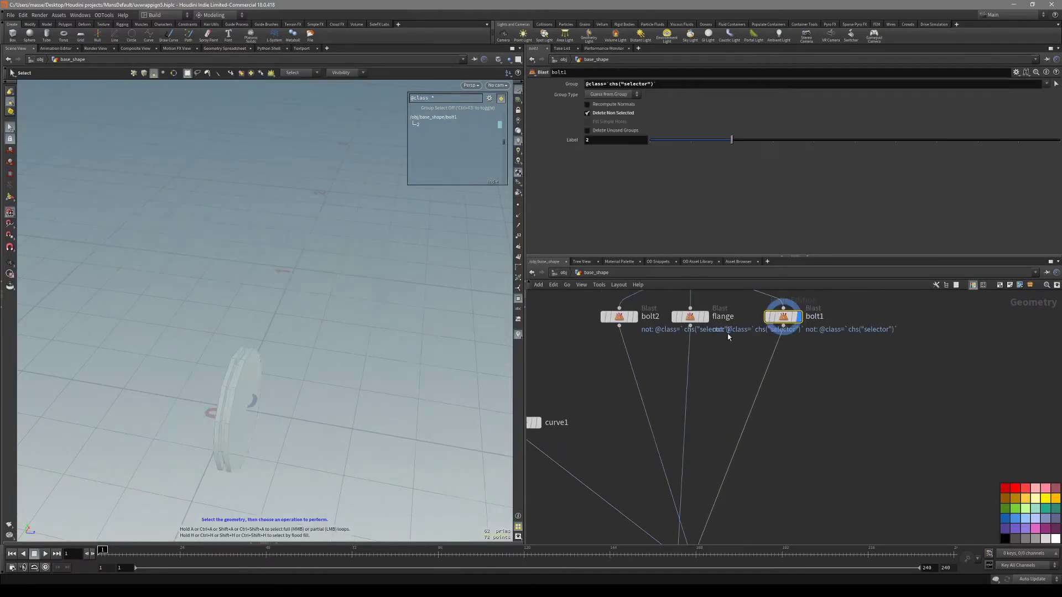
# Step: Connect bolt1's output to the pipe builder's Custom flange input, replacing the flange node's wire
pyautogui.click(782, 326)
pyautogui.moveTo(715, 527); pyautogui.dragTo(740, 442, button='middle')
pyautogui.scroll(2, 741, 443)
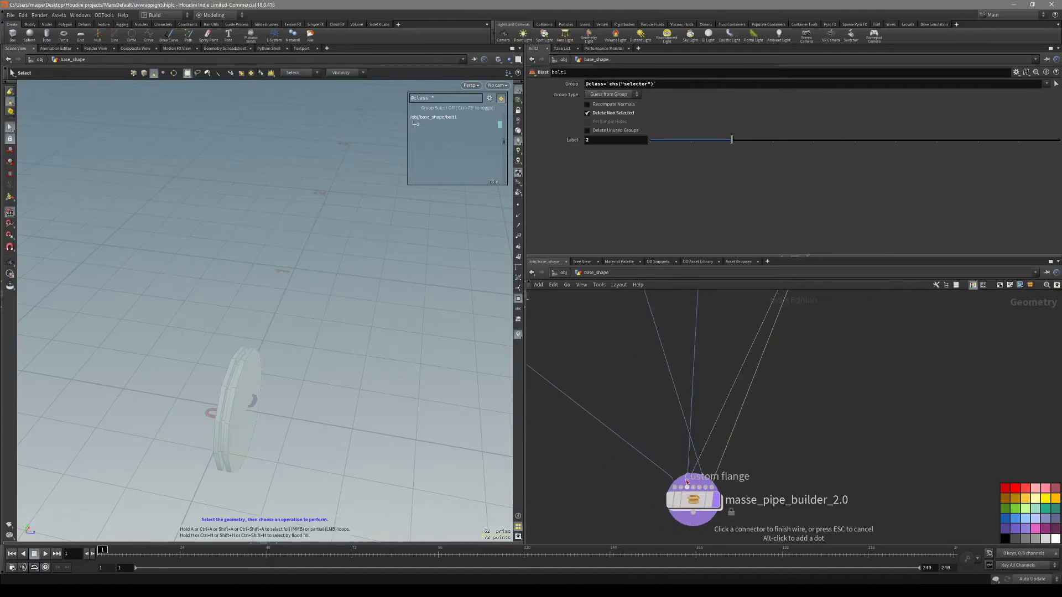
pyautogui.scroll(-5, 759, 456)
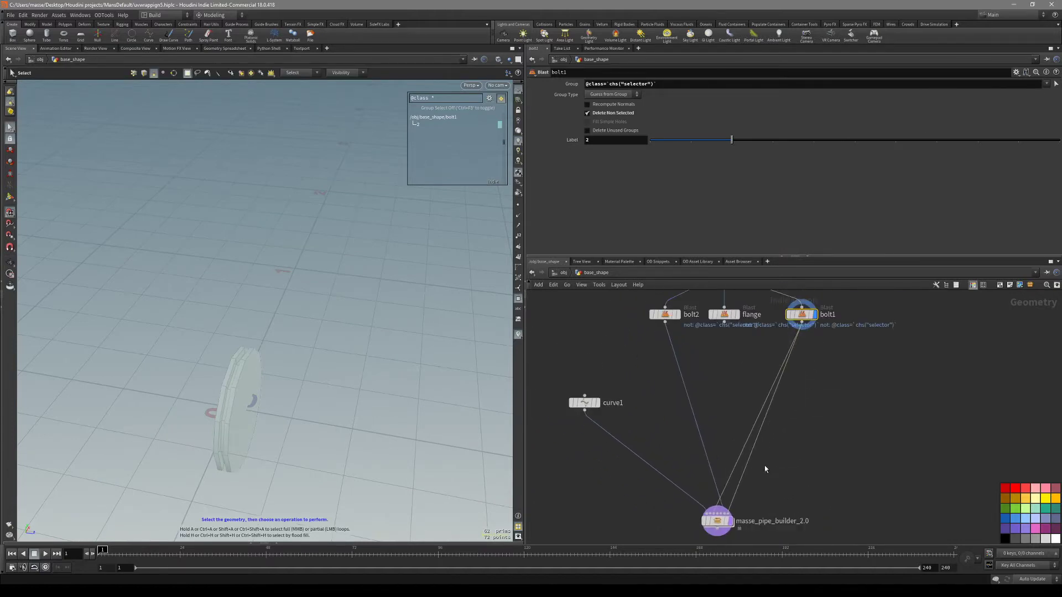
pyautogui.moveTo(778, 456); pyautogui.dragTo(785, 437, button='middle')
# Step: Display the pipe builder and cut the bolt2 wire and the extra bolt1 wire, keeping bolt1 on the Custom flange input
pyautogui.click(736, 500)
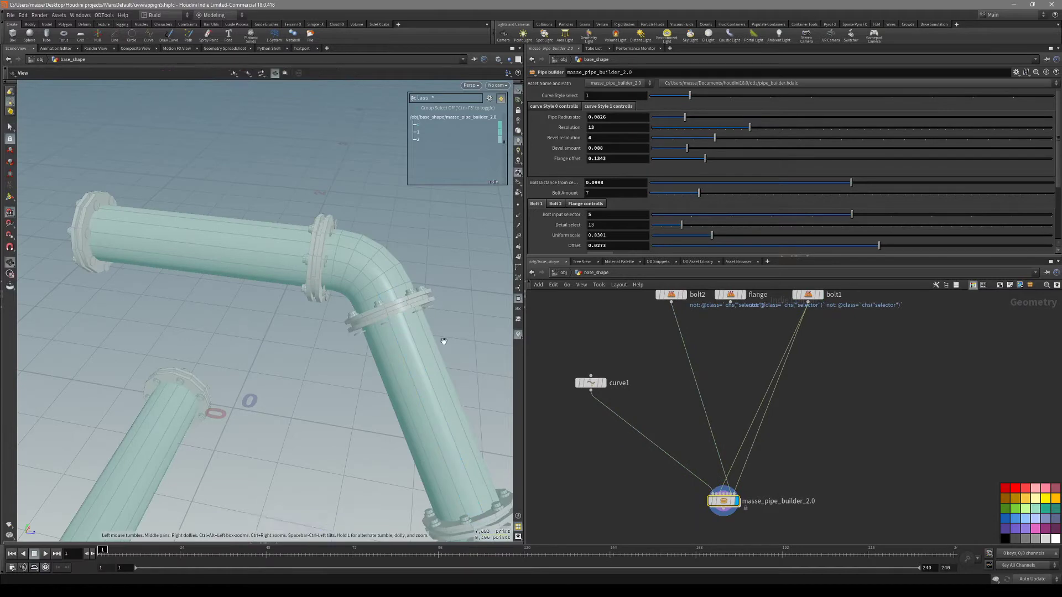
pyautogui.moveTo(680, 400); pyautogui.dragTo(714, 409)
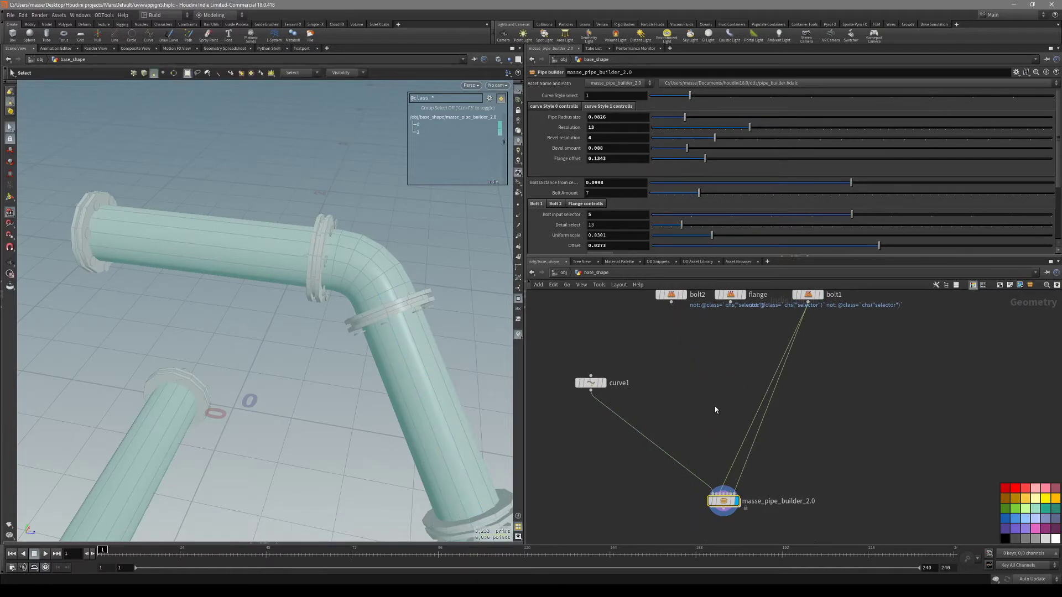
pyautogui.click(806, 294)
pyautogui.click(736, 501)
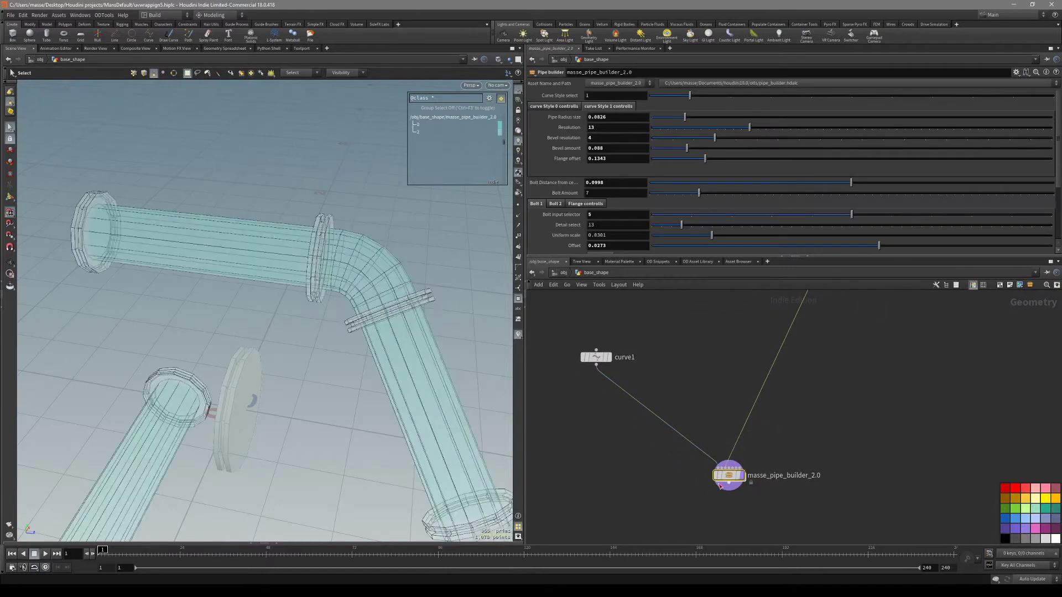
# Step: Reconnect bolt2's output to the pipe builder's custom bolt input
pyautogui.click(668, 322)
pyautogui.moveTo(702, 461); pyautogui.dragTo(696, 406, button='middle')
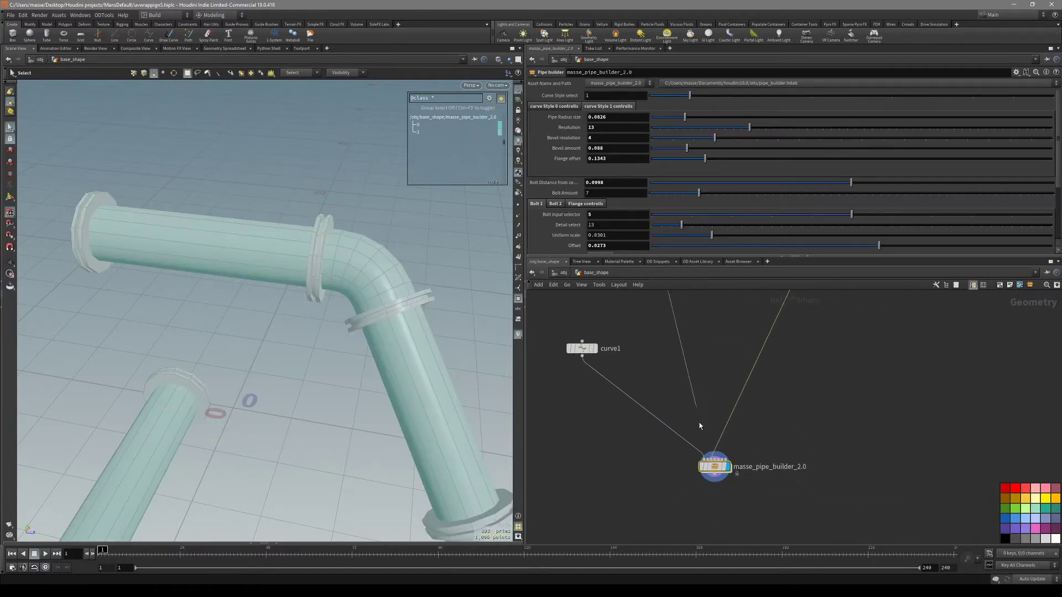
pyautogui.scroll(3, 713, 449)
pyautogui.click(724, 466)
pyautogui.scroll(-3, 760, 445)
# Step: Connect the flange node's output to the pipe builder's Custom bolt 2 input
pyautogui.moveTo(739, 310); pyautogui.dragTo(724, 361, button='middle')
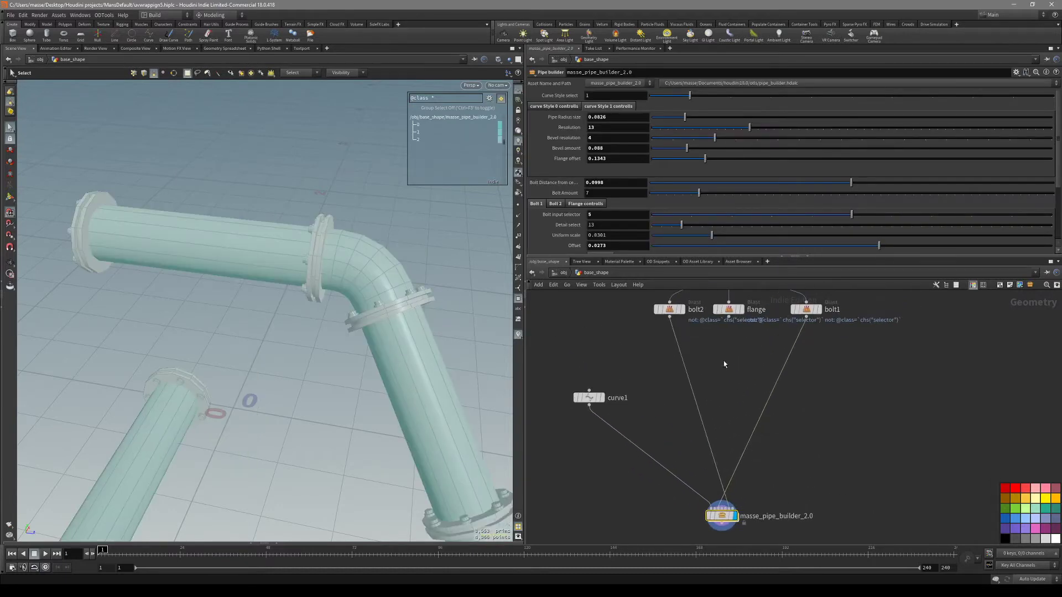
pyautogui.click(734, 508)
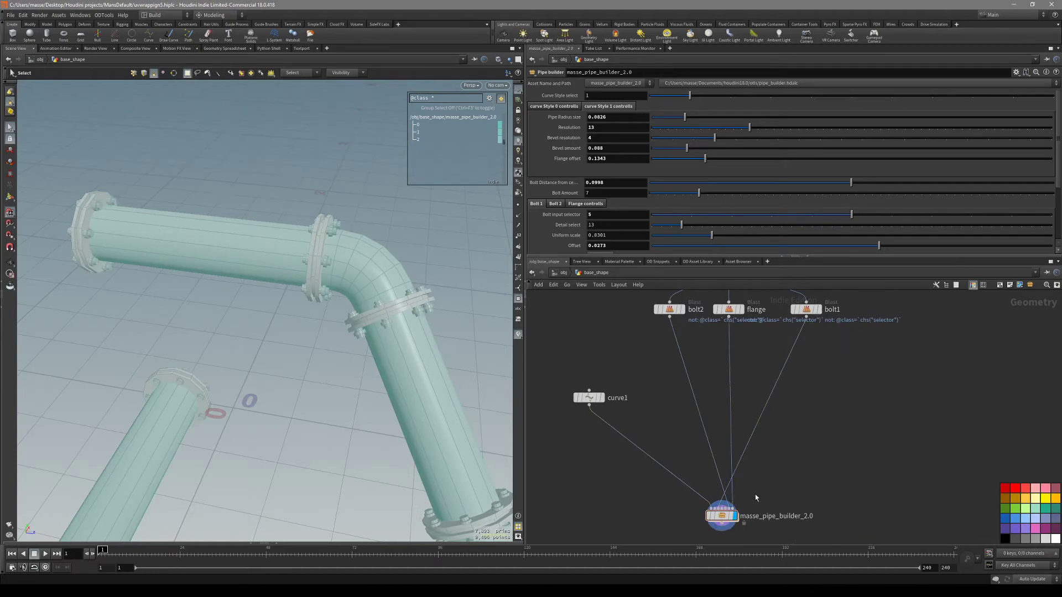
pyautogui.moveTo(755, 493); pyautogui.dragTo(766, 457, button='middle')
# Step: Turn off the viewport's wireframe overlay and inspect the assembled pipe along with its node network
pyautogui.hotkey('shift', 'w')
pyautogui.keyDown('alt'); pyautogui.moveTo(479, 386); pyautogui.dragTo(412, 362); pyautogui.keyUp('alt')
pyautogui.press('s')
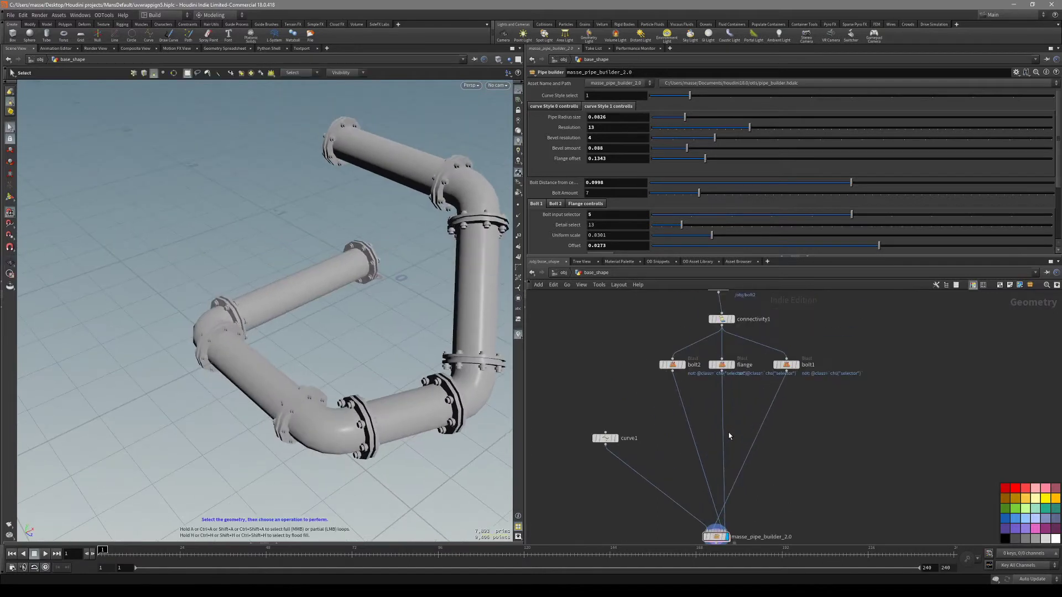
pyautogui.scroll(2, 728, 432)
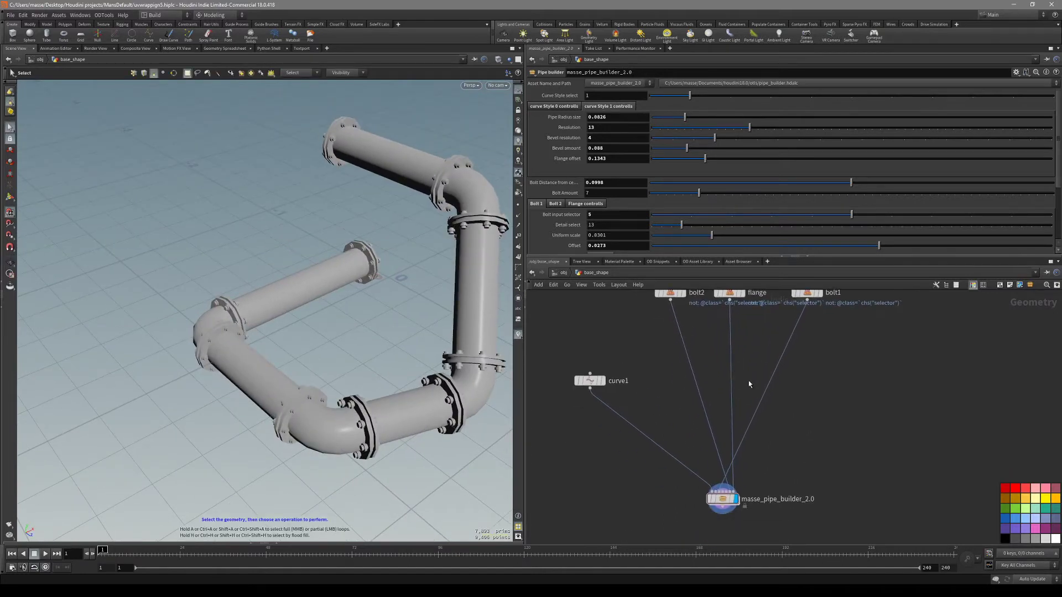
pyautogui.moveTo(805, 429); pyautogui.dragTo(780, 499, button='middle')
pyautogui.scroll(-2, 781, 499)
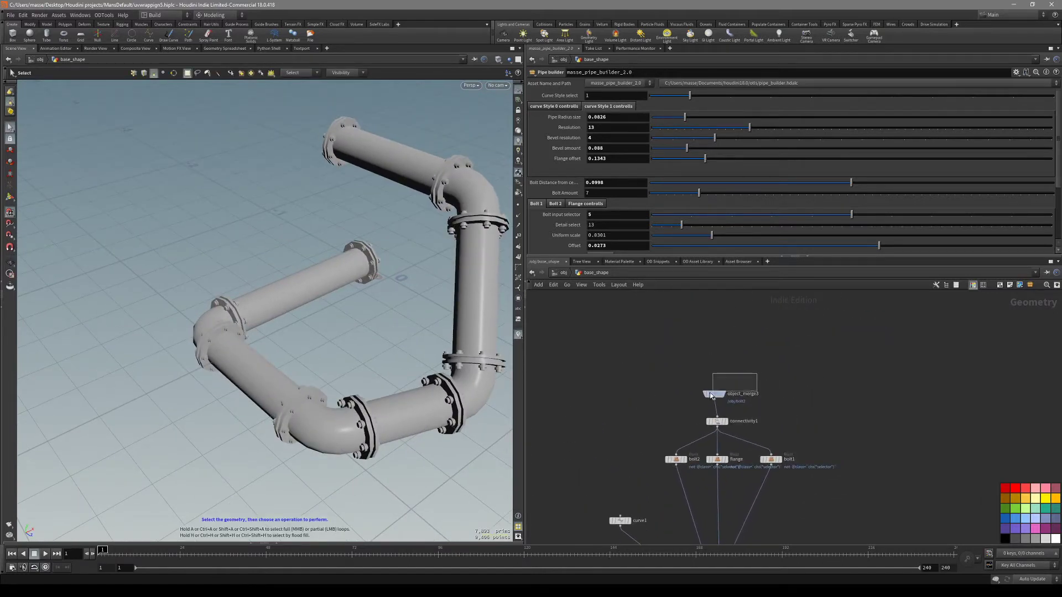
# Step: Display object_merge3 and connectivity1 in turn, and examine the merged bolts and flange geometry up close with the wireframe overlay on
pyautogui.moveTo(716, 391); pyautogui.dragTo(711, 358)
pyautogui.click(717, 426)
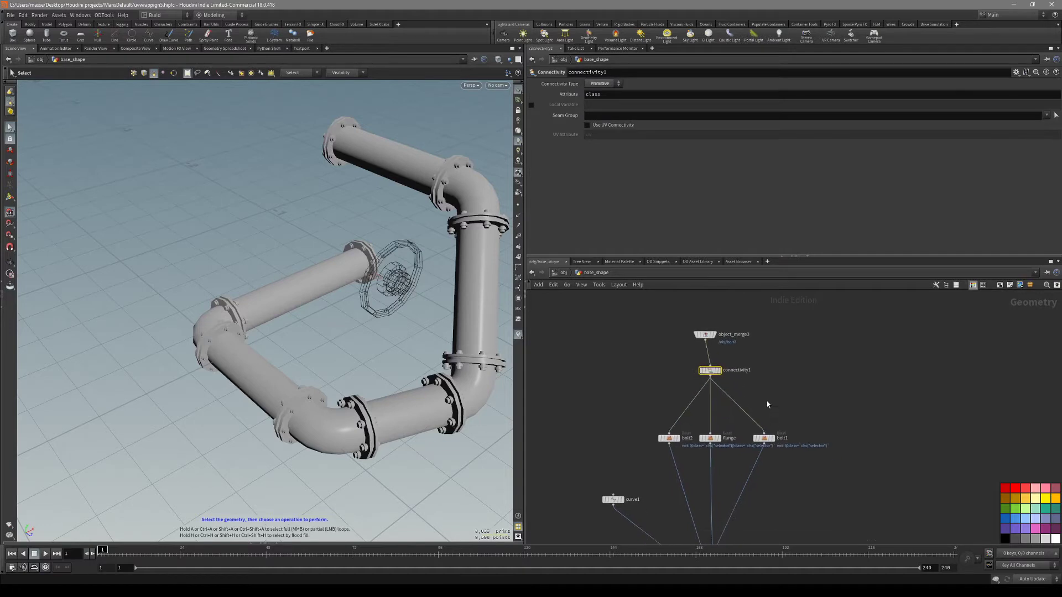
pyautogui.click(695, 341)
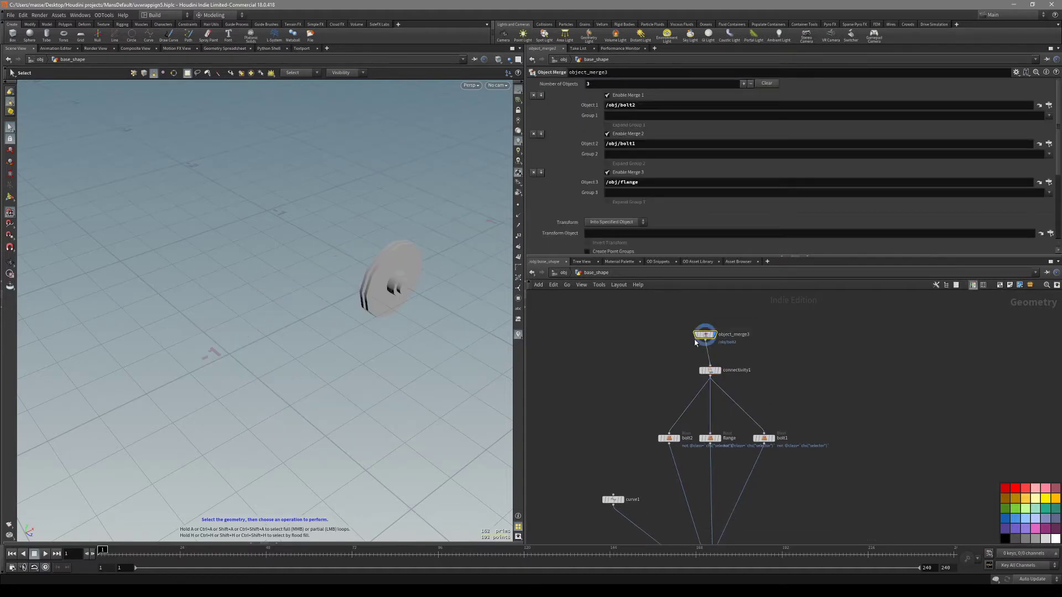
pyautogui.moveTo(437, 257)
pyautogui.mouseDown()
pyautogui.moveTo(422, 263)
pyautogui.moveTo(396, 325)
pyautogui.mouseUp()
pyautogui.moveTo(395, 327); pyautogui.dragTo(575, 315, button='right')
pyautogui.moveTo(442, 349); pyautogui.dragTo(419, 354)
pyautogui.hotkey('shift', 'w')
pyautogui.press('s')
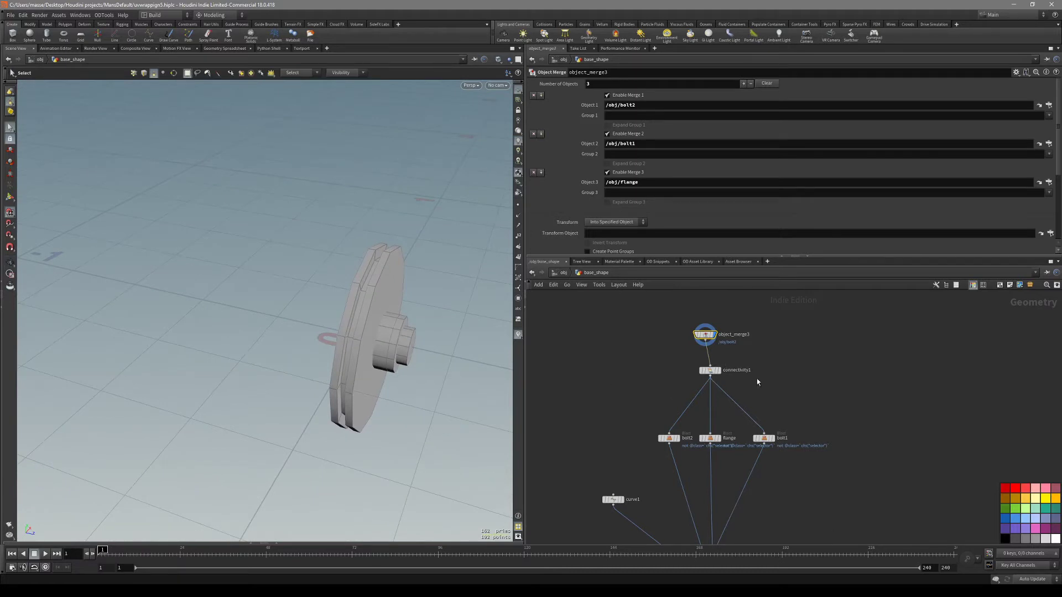
pyautogui.click(702, 365)
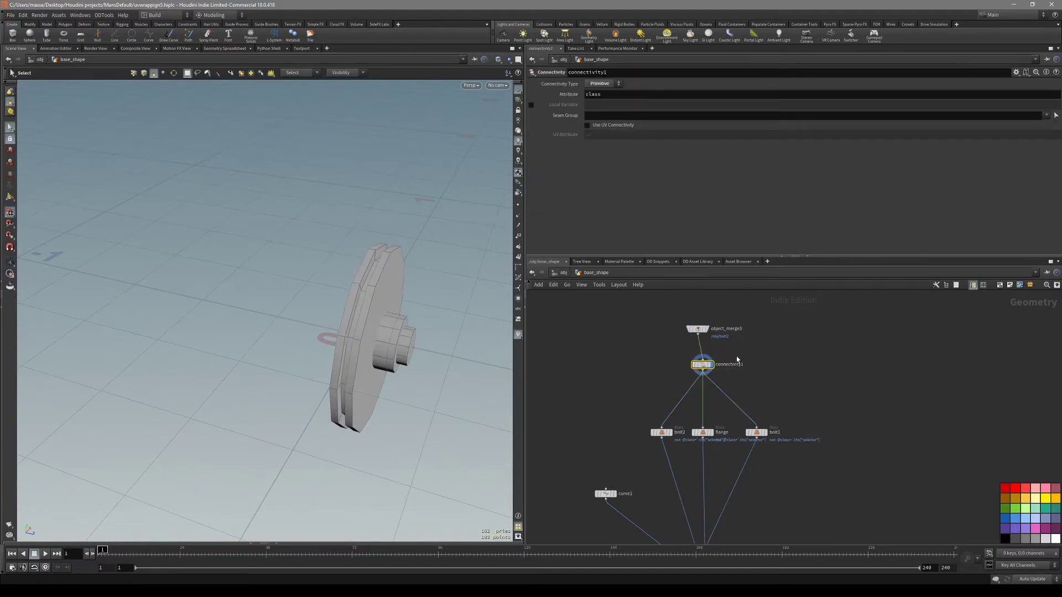
pyautogui.click(698, 331)
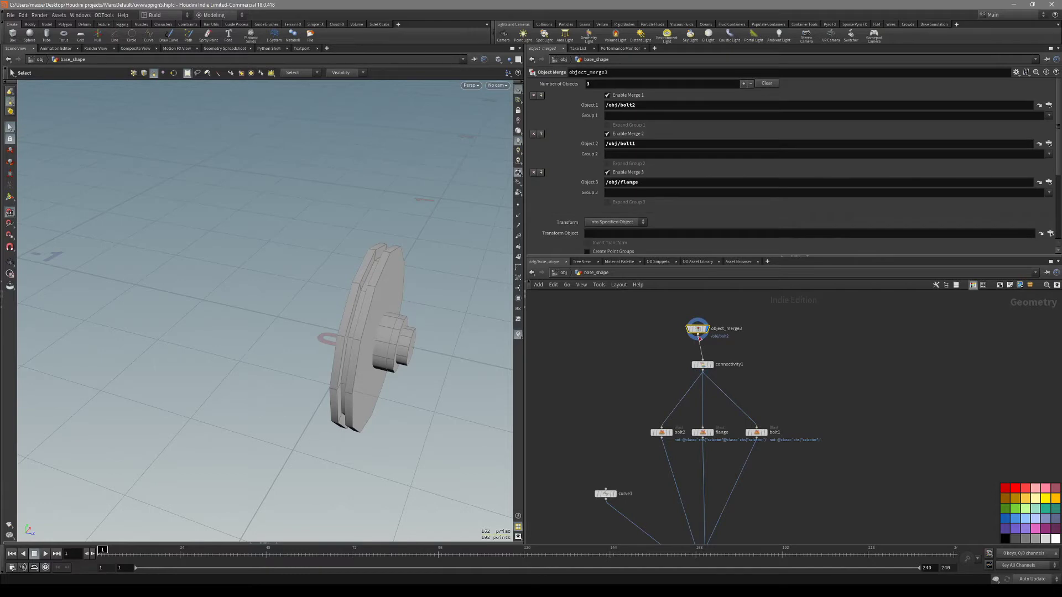
# Step: Add a Labs Auto UV node to object_merge3's output and display its unwrapped islands in the UV viewport
pyautogui.moveTo(711, 342); pyautogui.dragTo(826, 353)
pyautogui.write('auto')
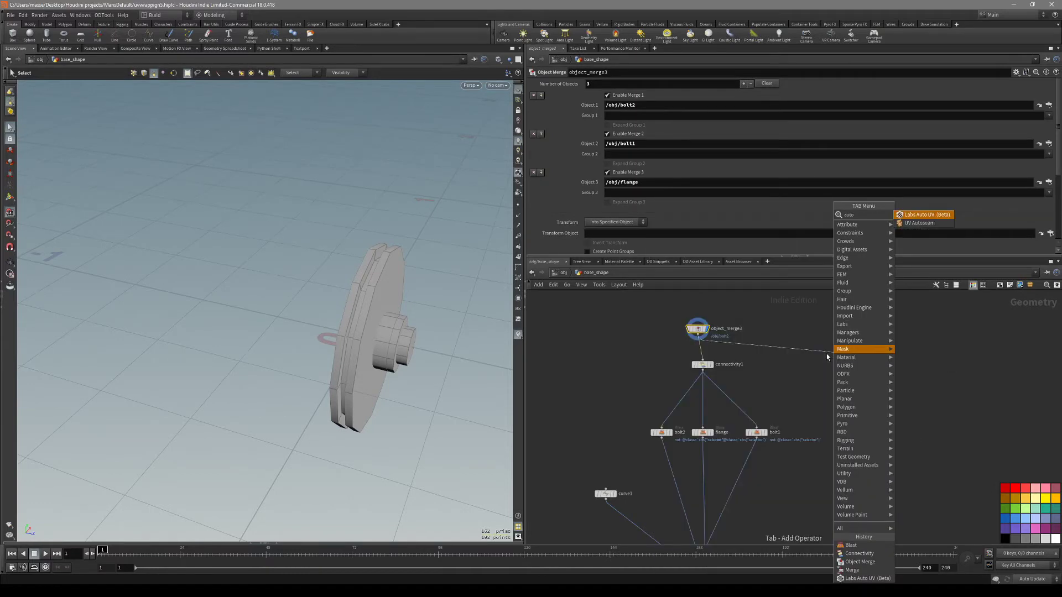
pyautogui.press('Return')
pyautogui.click(829, 353)
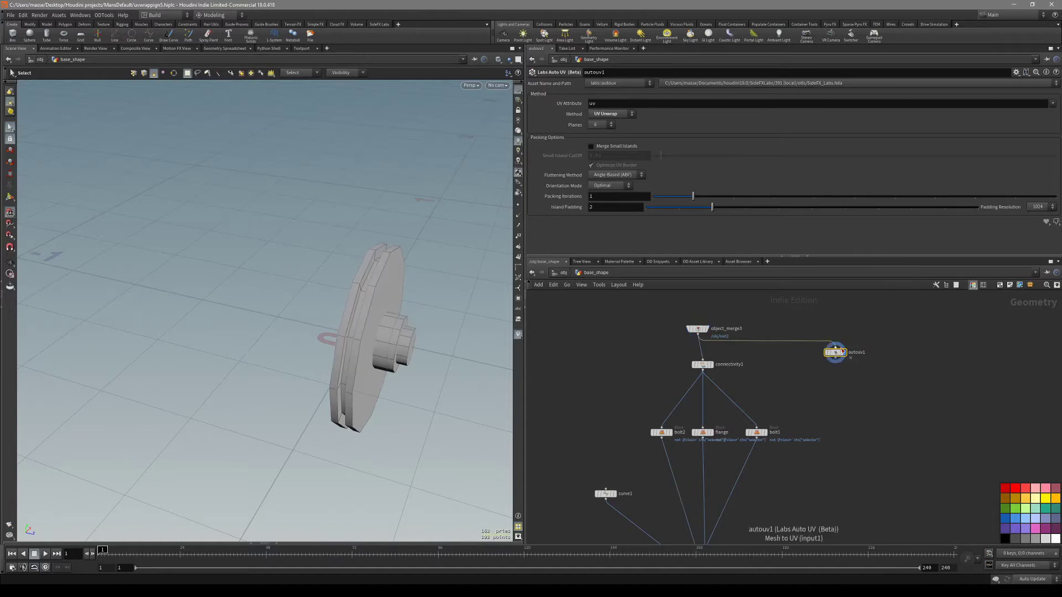
pyautogui.press('Escape')
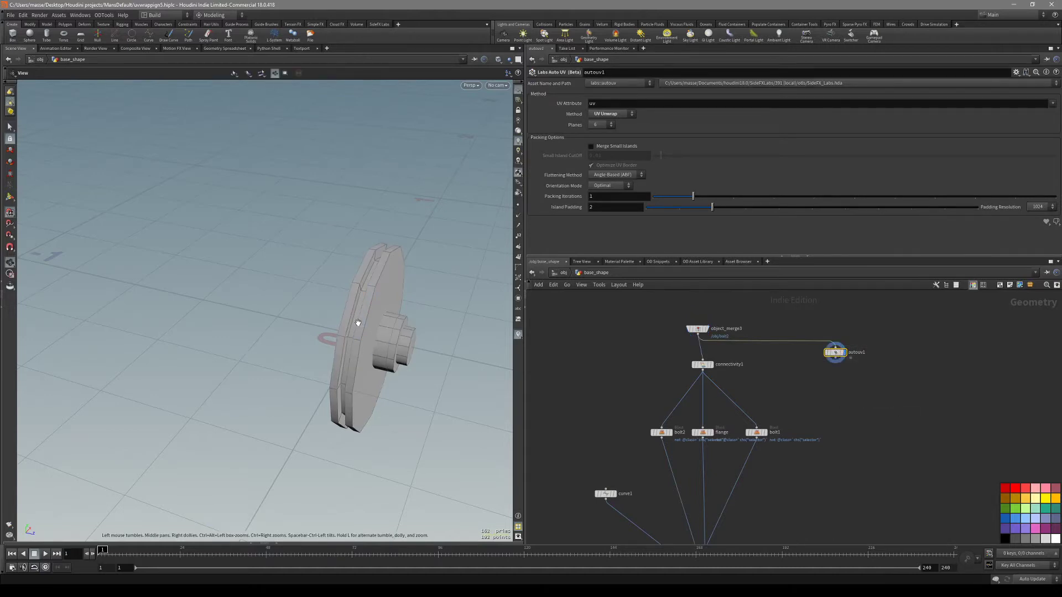
pyautogui.hotkey('space', '5')
pyautogui.scroll(5, 355, 354)
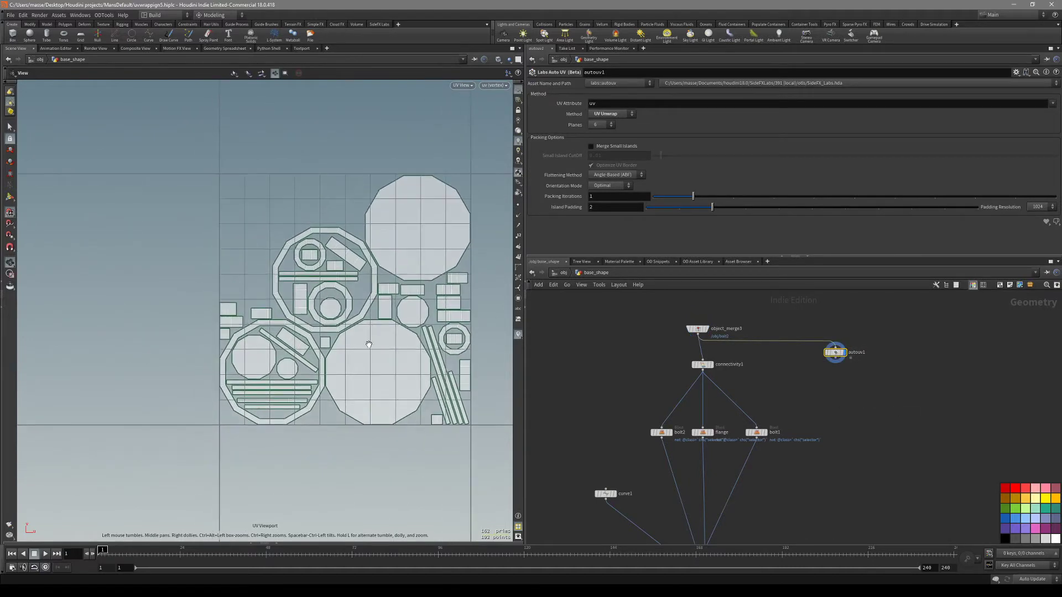
pyautogui.moveTo(357, 389); pyautogui.dragTo(335, 383, button='middle')
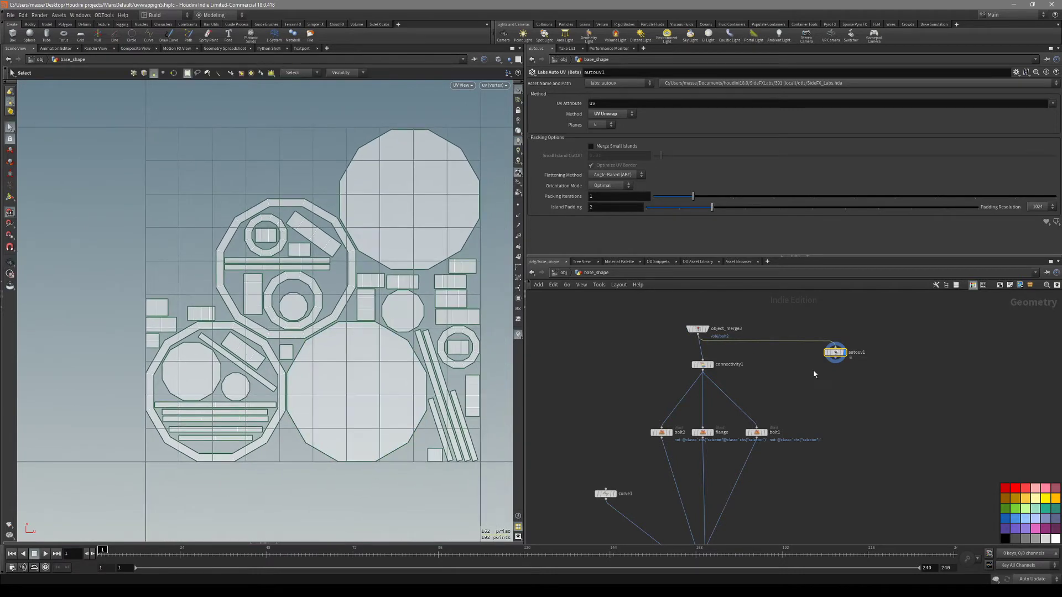
# Step: Add a UV Layout node after autouv1 and display its packed UV islands
pyautogui.press('Tab')
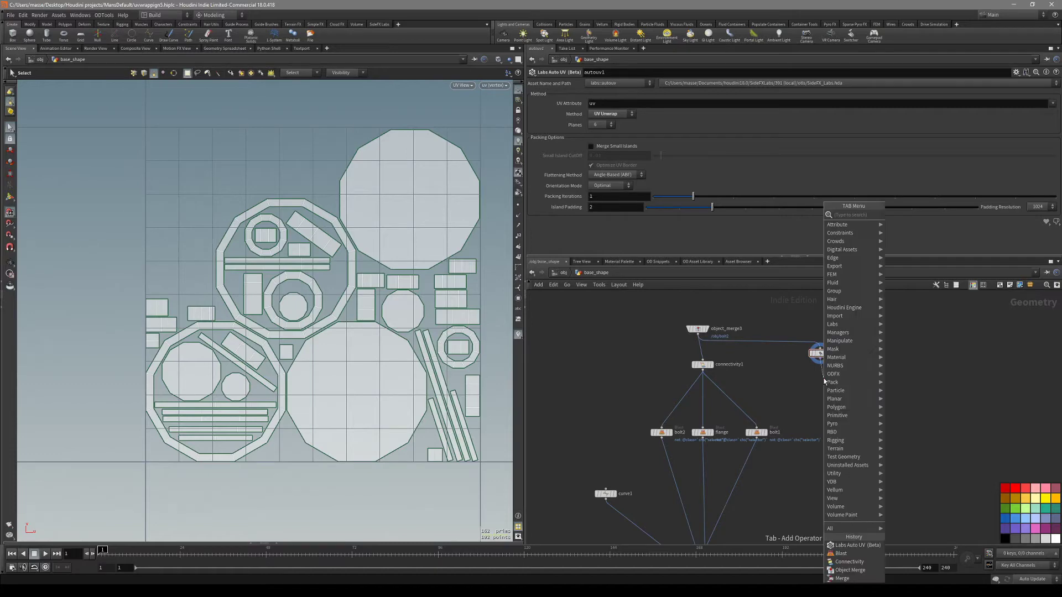
pyautogui.write('uvlayout')
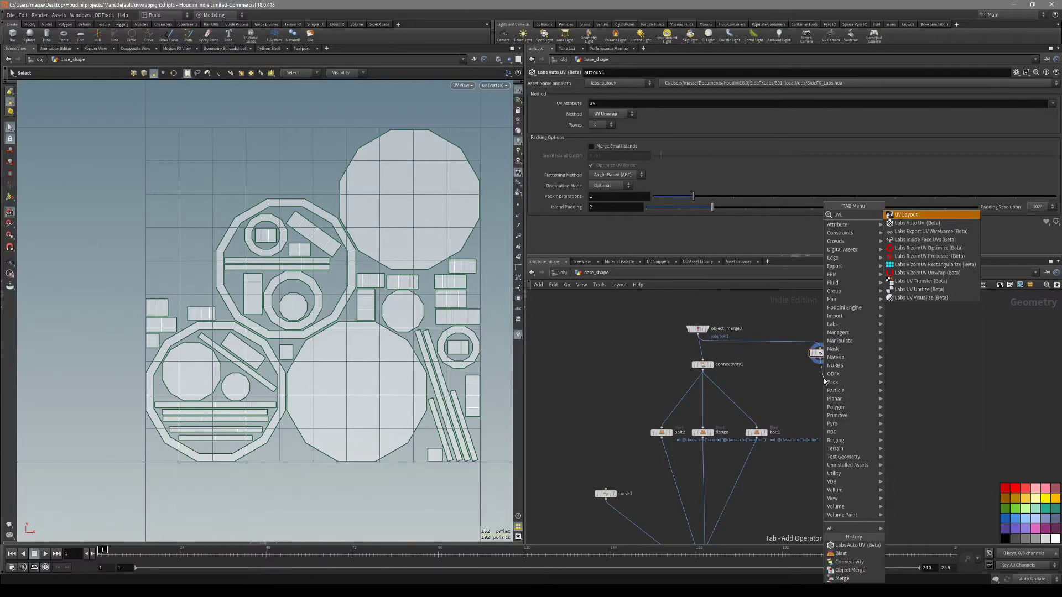
pyautogui.press('Return')
pyautogui.click(823, 379)
pyautogui.click(831, 378)
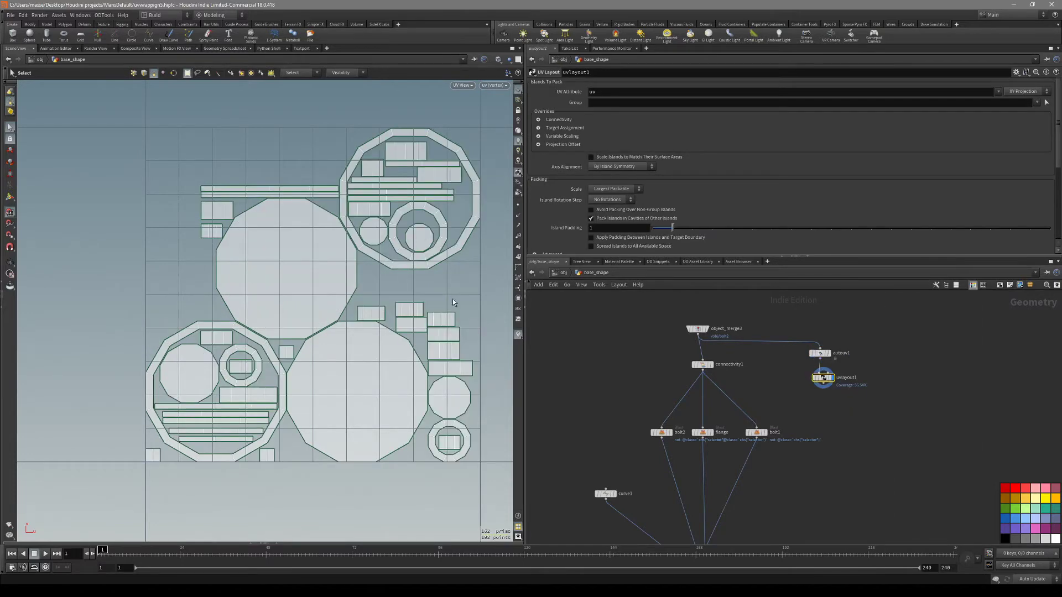
# Step: Examine the packed UV islands of the merged bolts and flange up close
pyautogui.keyDown('alt'); pyautogui.moveTo(332, 345); pyautogui.dragTo(290, 324, button='right'); pyautogui.keyUp('alt')
pyautogui.press('Return')
pyautogui.moveTo(319, 432); pyautogui.dragTo(319, 258)
pyautogui.keyDown('alt'); pyautogui.moveTo(307, 254); pyautogui.dragTo(315, 331, button='middle'); pyautogui.keyUp('alt')
pyautogui.keyDown('alt'); pyautogui.moveTo(315, 331); pyautogui.dragTo(366, 308, button='right'); pyautogui.keyUp('alt')
pyautogui.scroll(-1, 773, 502)
# Step: Display the pipe builder in the perspective viewport and inspect the pipe's flanges and bolts with the wireframe overlay
pyautogui.moveTo(740, 539); pyautogui.dragTo(722, 496, button='middle')
pyautogui.click(694, 510)
pyautogui.press('r')
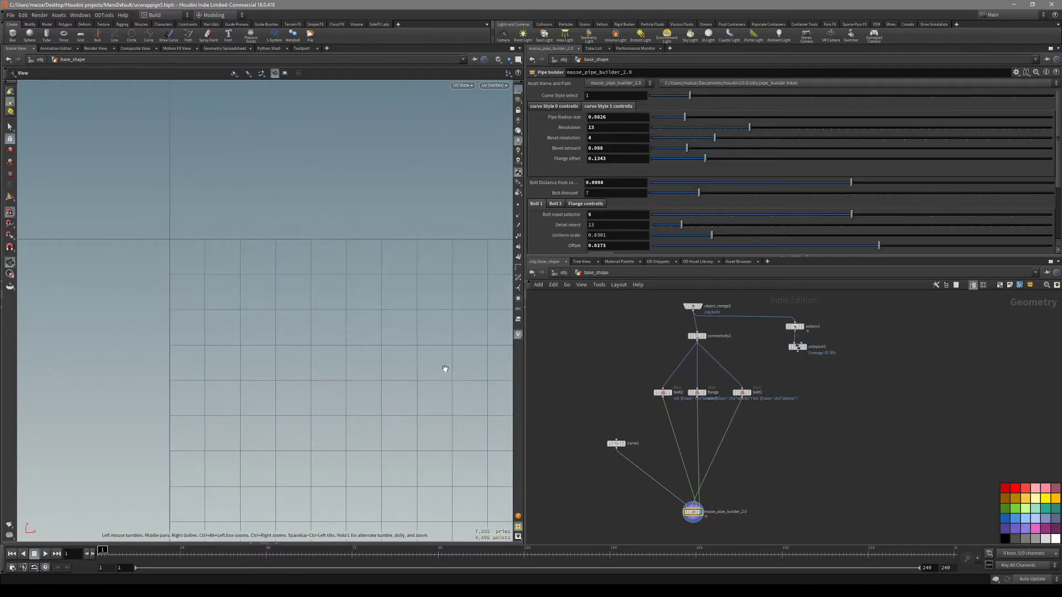
pyautogui.hotkey('space', '1')
pyautogui.hotkey('shift', 'w')
pyautogui.moveTo(387, 366)
pyautogui.keyDown('alt'); pyautogui.mouseDown()
pyautogui.moveTo(264, 361)
pyautogui.moveTo(339, 333)
pyautogui.moveTo(415, 324)
pyautogui.moveTo(356, 324)
pyautogui.mouseUp(); pyautogui.keyUp('alt')
pyautogui.keyDown('alt'); pyautogui.moveTo(356, 324); pyautogui.dragTo(592, 299, button='right'); pyautogui.keyUp('alt')
pyautogui.moveTo(398, 332)
pyautogui.keyDown('alt'); pyautogui.mouseDown()
pyautogui.moveTo(383, 303)
pyautogui.moveTo(372, 315)
pyautogui.moveTo(350, 301)
pyautogui.moveTo(423, 307)
pyautogui.moveTo(335, 327)
pyautogui.mouseUp(); pyautogui.keyUp('alt')
pyautogui.scroll(-2, 356, 306)
pyautogui.scroll(3, 819, 363)
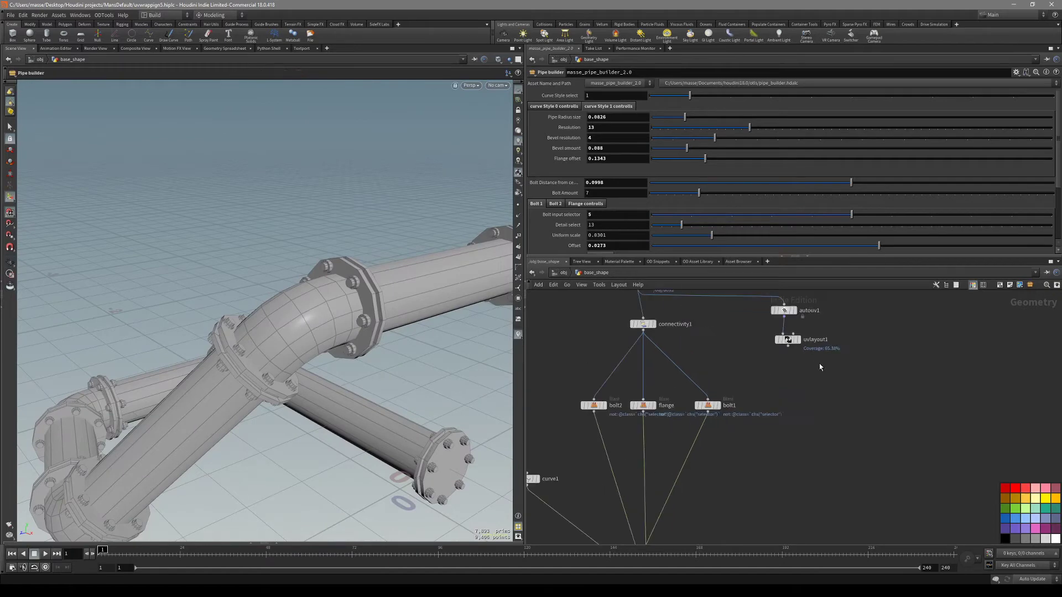
# Step: Display uvlayout1 in the perspective viewport and view its geometry
pyautogui.click(788, 340)
pyautogui.hotkey('shift', 'w')
pyautogui.moveTo(443, 426)
pyautogui.mouseDown()
pyautogui.moveTo(451, 430)
pyautogui.moveTo(406, 437)
pyautogui.moveTo(354, 420)
pyautogui.moveTo(387, 432)
pyautogui.moveTo(405, 418)
pyautogui.mouseUp()
pyautogui.moveTo(765, 462); pyautogui.dragTo(778, 403, button='middle')
pyautogui.scroll(-1, 777, 403)
# Step: Display the pipe builder again and examine the bolts and flanges around the pipe's elbows, toggling the wireframe overlay
pyautogui.click(680, 499)
pyautogui.moveTo(461, 305); pyautogui.dragTo(387, 321, button='right')
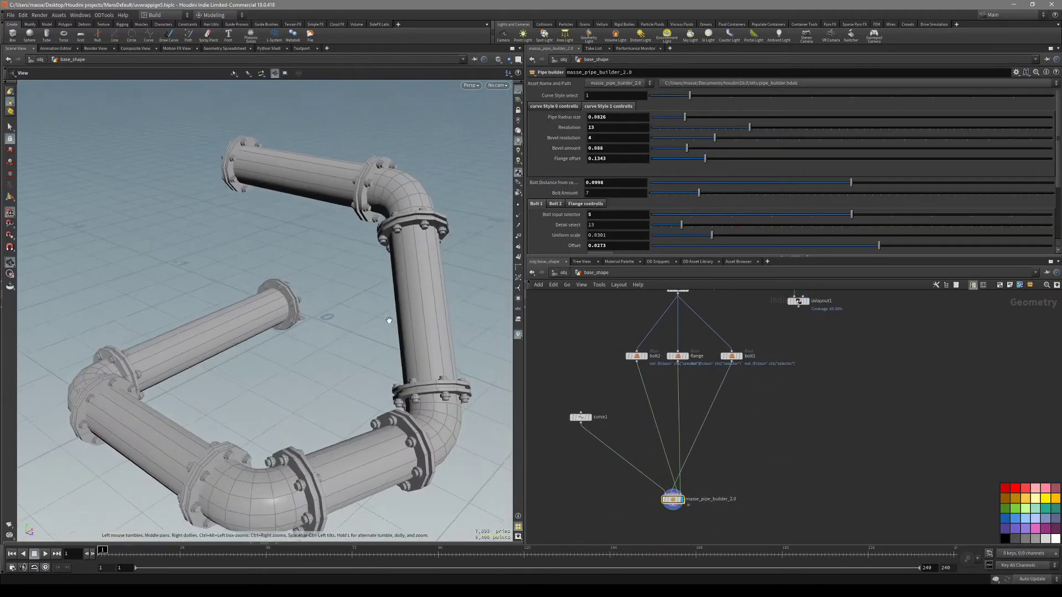
pyautogui.moveTo(386, 320); pyautogui.dragTo(357, 323)
pyautogui.moveTo(356, 324); pyautogui.dragTo(412, 354, button='right')
pyautogui.moveTo(412, 354); pyautogui.dragTo(373, 384)
pyautogui.moveTo(373, 383); pyautogui.dragTo(488, 374, button='right')
pyautogui.hotkey('shift', 'w')
pyautogui.moveTo(489, 375)
pyautogui.mouseDown()
pyautogui.moveTo(334, 408)
pyautogui.moveTo(339, 383)
pyautogui.moveTo(403, 383)
pyautogui.moveTo(363, 403)
pyautogui.moveTo(376, 349)
pyautogui.moveTo(394, 352)
pyautogui.mouseUp()
pyautogui.hotkey('shift', 'w')
pyautogui.moveTo(839, 370); pyautogui.dragTo(799, 441, button='middle')
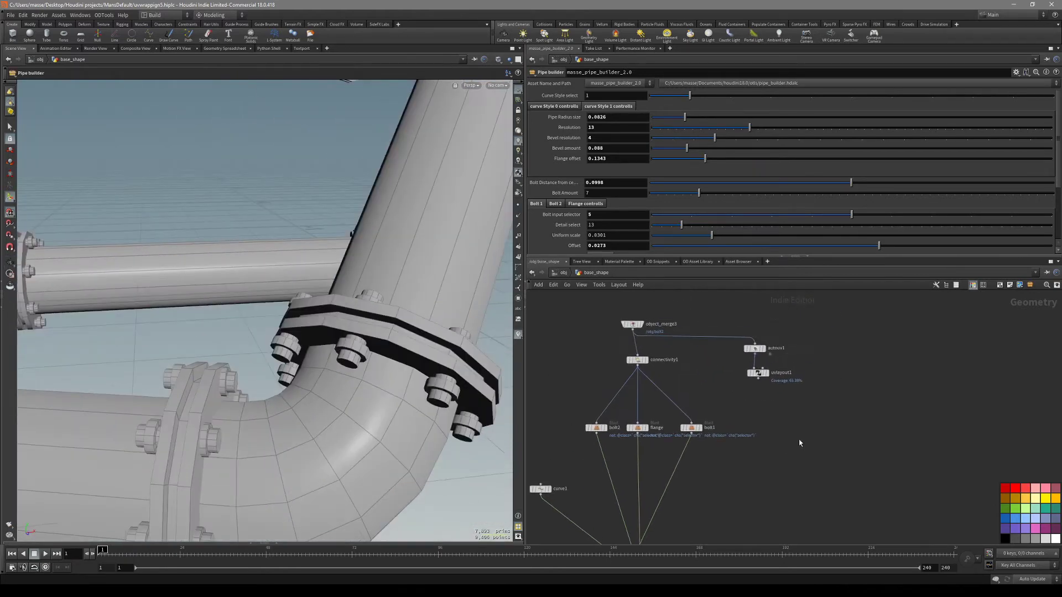
# Step: Display uvlayout1's result and switch the viewport to the UV view
pyautogui.click(755, 372)
pyautogui.click(766, 373)
pyautogui.press('Escape')
pyautogui.rightClick(361, 298)
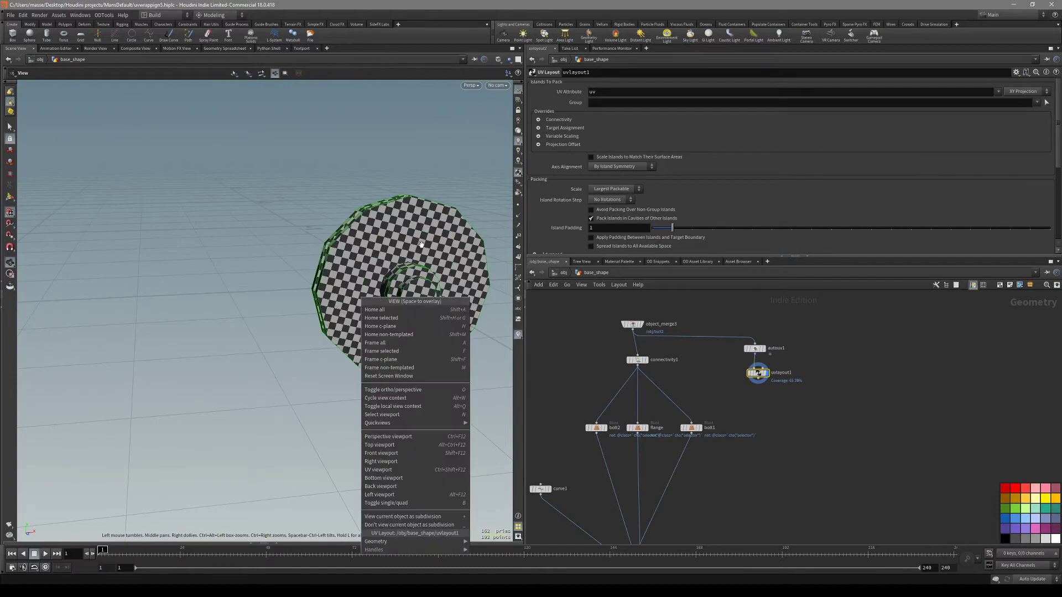
pyautogui.click(378, 469)
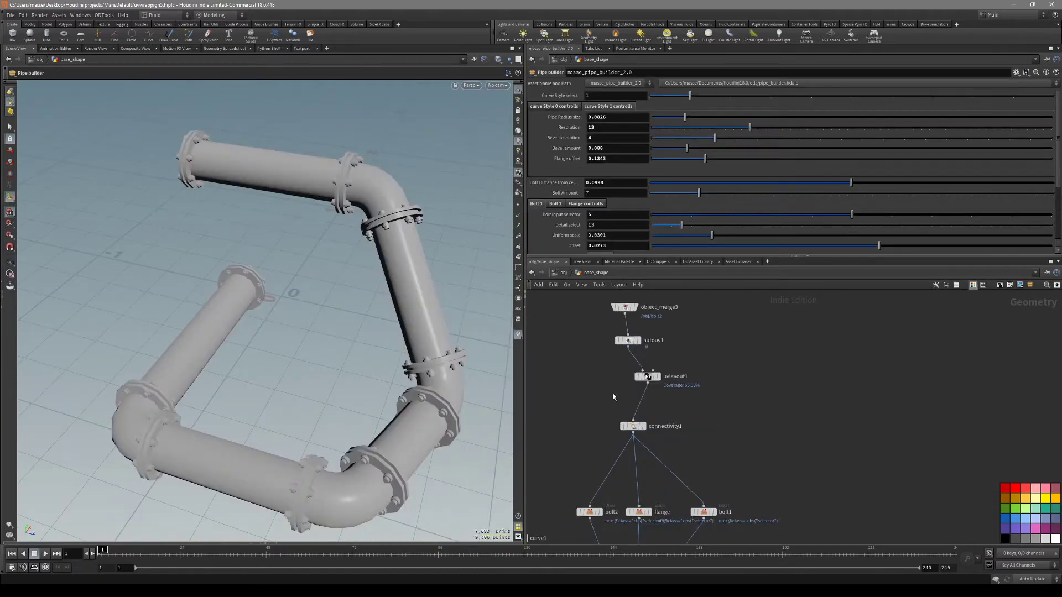
# Step: Line up uvlayout1 in the chain between autouv1 and connectivity1, and display connectivity1
pyautogui.scroll(4, 608, 410)
pyautogui.click(599, 354)
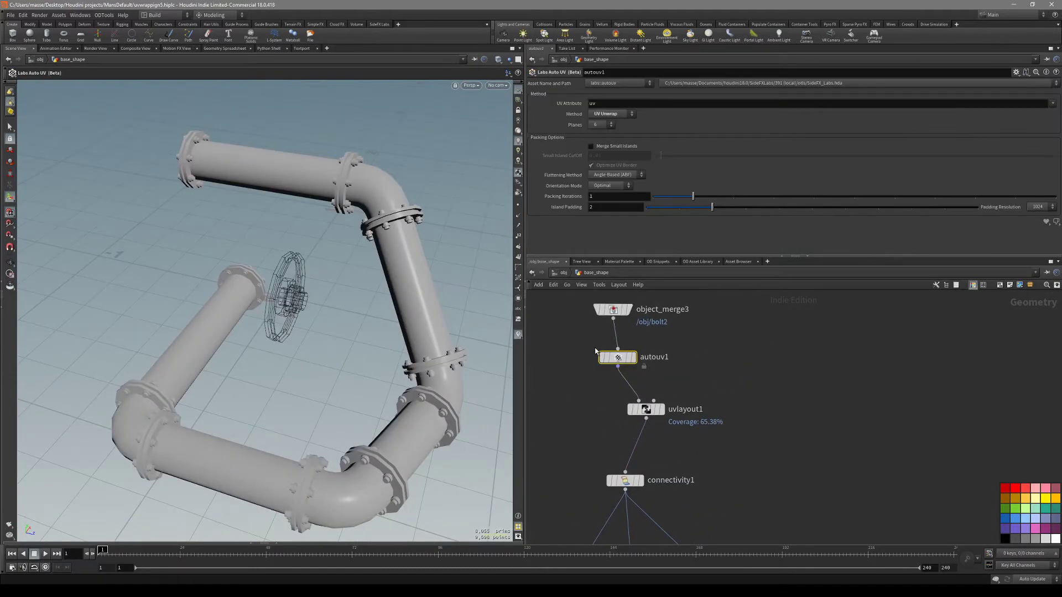
pyautogui.click(633, 358)
pyautogui.click(661, 409)
pyautogui.moveTo(608, 442); pyautogui.dragTo(609, 412, button='middle')
pyautogui.moveTo(590, 364); pyautogui.dragTo(584, 416, button='middle')
pyautogui.moveTo(641, 432); pyautogui.dragTo(626, 437)
pyautogui.moveTo(700, 441); pyautogui.dragTo(718, 396, button='middle')
pyautogui.click(653, 458)
pyautogui.moveTo(737, 435); pyautogui.dragTo(749, 447, button='middle')
pyautogui.scroll(-2, 630, 459)
pyautogui.scroll(-3, 710, 430)
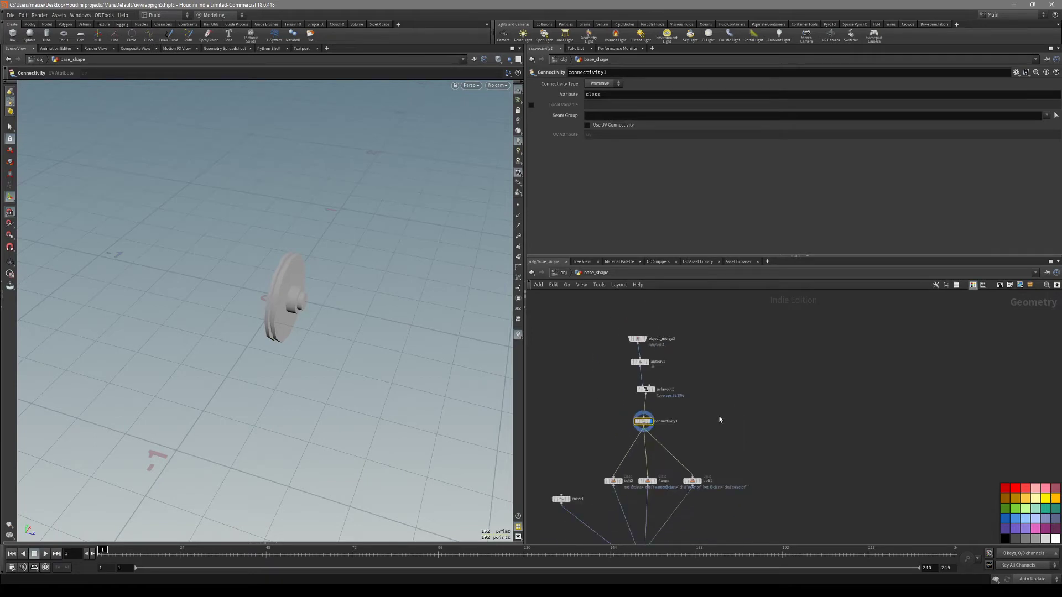
# Step: Step the display through autouv1, uvlayout1, connectivity1 and the pipe builder to check the geometry flow
pyautogui.scroll(3, 673, 360)
pyautogui.click(627, 364)
pyautogui.click(636, 411)
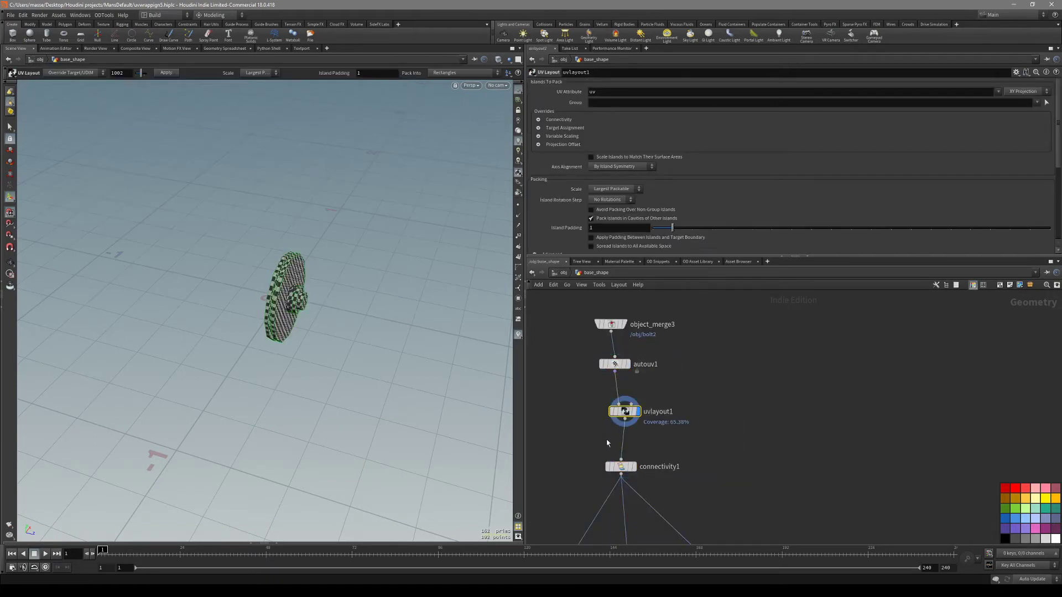
pyautogui.click(613, 467)
pyautogui.moveTo(577, 482); pyautogui.dragTo(597, 405, button='middle')
pyautogui.scroll(-3, 599, 404)
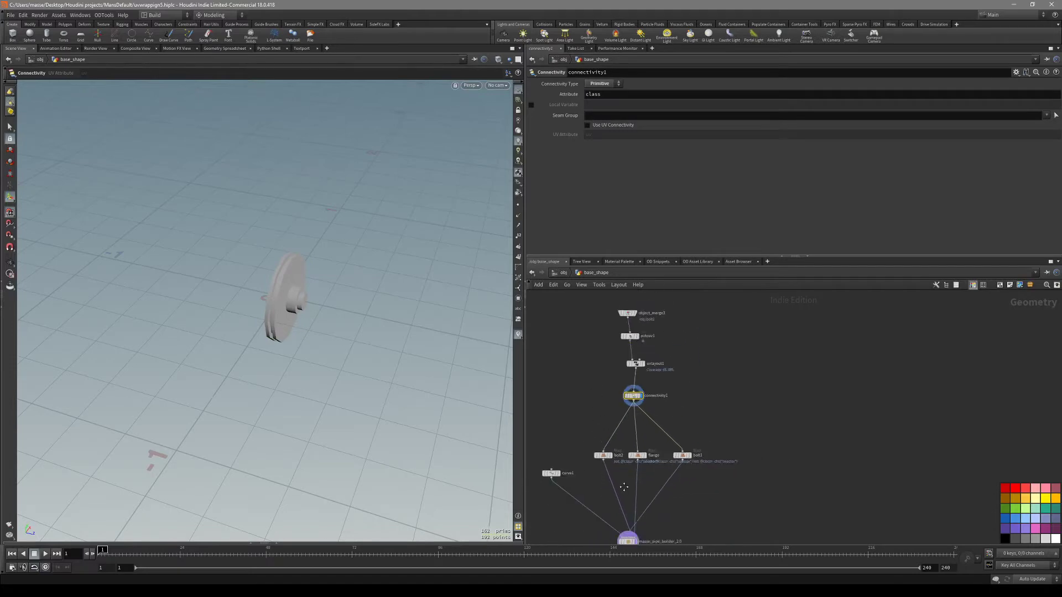
pyautogui.moveTo(627, 519); pyautogui.dragTo(653, 420, button='middle')
pyautogui.scroll(3, 655, 425)
pyautogui.click(654, 442)
pyautogui.scroll(-2, 715, 375)
pyautogui.moveTo(715, 375); pyautogui.dragTo(719, 411, button='middle')
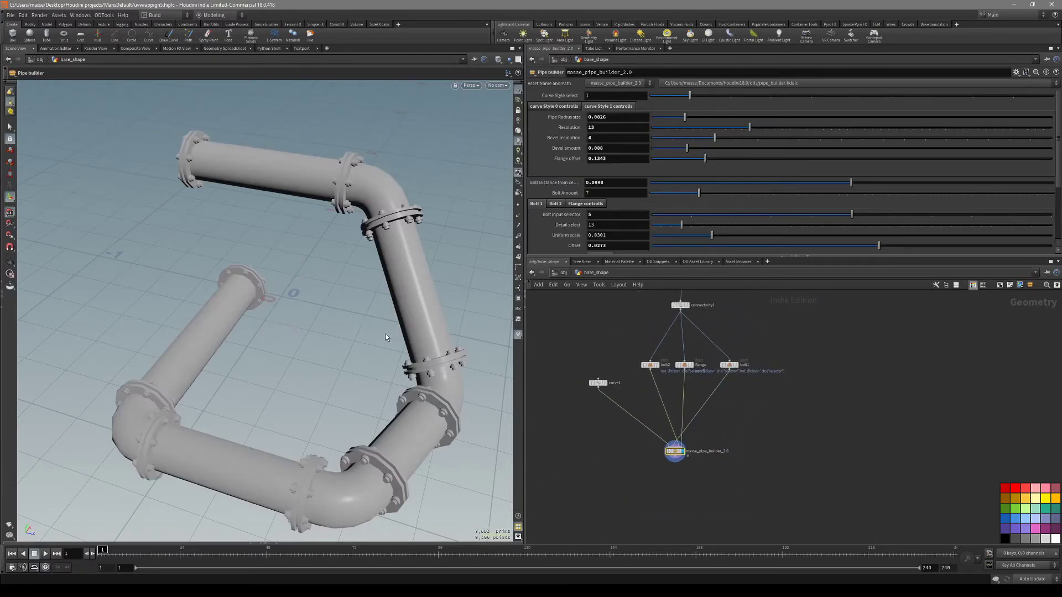
# Step: Examine the pipe builder's UV islands in the UV viewport
pyautogui.hotkey('space', '5')
pyautogui.moveTo(380, 334); pyautogui.dragTo(304, 361, button='right')
pyautogui.moveTo(305, 361); pyautogui.dragTo(399, 382, button='middle')
pyautogui.moveTo(197, 372); pyautogui.dragTo(251, 363, button='middle')
pyautogui.moveTo(251, 363); pyautogui.dragTo(277, 359, button='right')
pyautogui.moveTo(276, 360); pyautogui.dragTo(315, 360, button='middle')
pyautogui.moveTo(315, 361); pyautogui.dragTo(365, 338, button='right')
pyautogui.moveTo(365, 338); pyautogui.dragTo(387, 354, button='middle')
# Step: Display uvlayout1 in the UV viewport and examine its packed islands for comparison with the pipe's UVs
pyautogui.moveTo(682, 369); pyautogui.dragTo(673, 459, button='middle')
pyautogui.click(678, 346)
pyautogui.moveTo(485, 351); pyautogui.dragTo(277, 357, button='right')
pyautogui.moveTo(371, 329)
pyautogui.mouseDown(button='middle')
pyautogui.moveTo(282, 324)
pyautogui.moveTo(365, 326)
pyautogui.mouseUp(button='middle')
pyautogui.moveTo(364, 326); pyautogui.dragTo(378, 289, button='right')
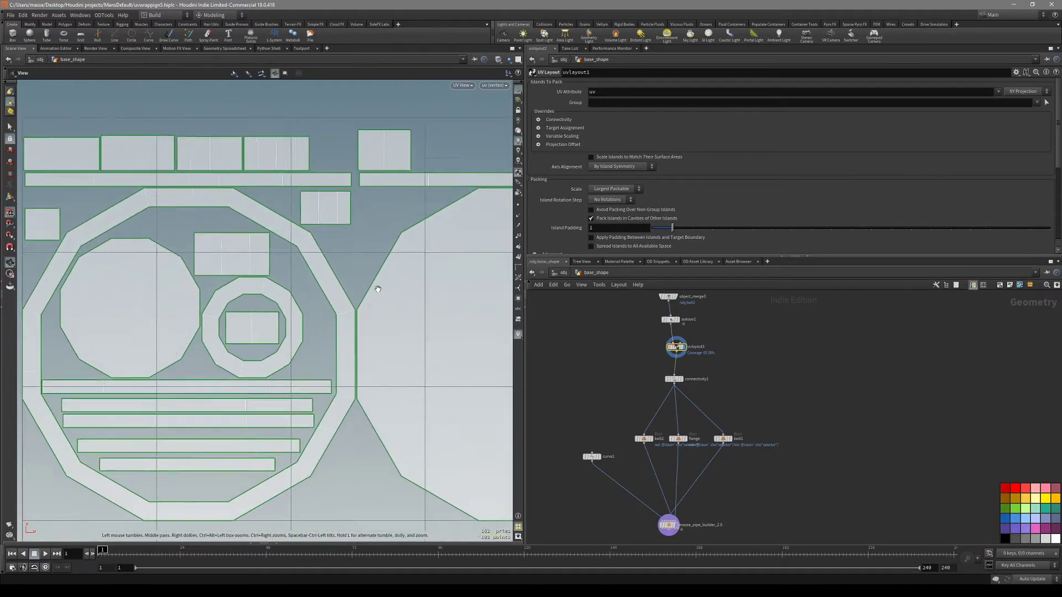
pyautogui.scroll(-2, 378, 289)
pyautogui.press('Return')
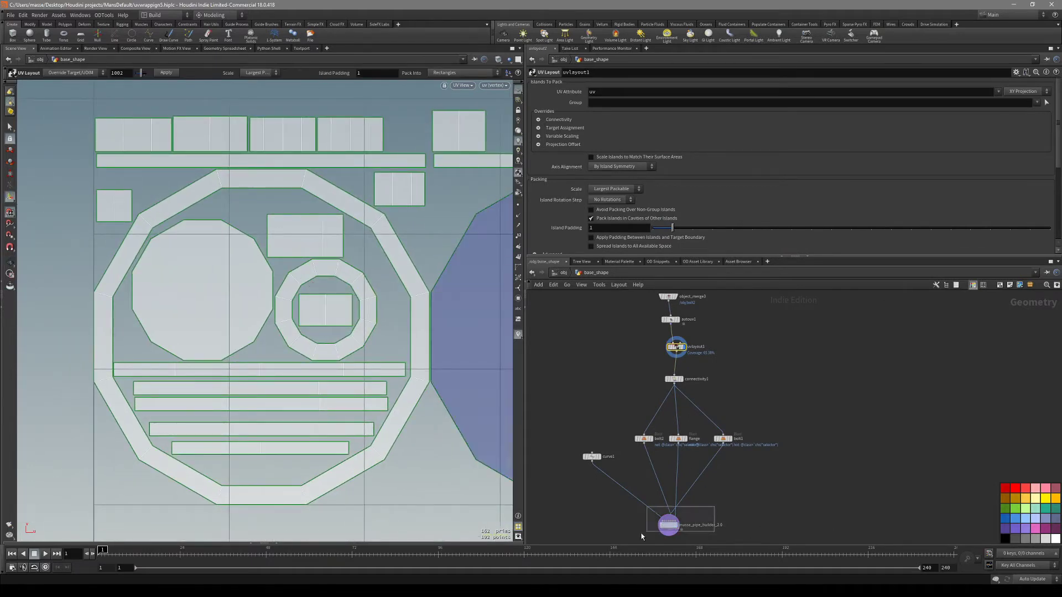
# Step: Display the pipe builder's output and return the viewport to the perspective view
pyautogui.click(668, 524)
pyautogui.scroll(-3, 418, 379)
pyautogui.moveTo(419, 379); pyautogui.dragTo(299, 317, button='middle')
pyautogui.hotkey('space', '1')
pyautogui.moveTo(730, 491); pyautogui.dragTo(728, 469, button='middle')
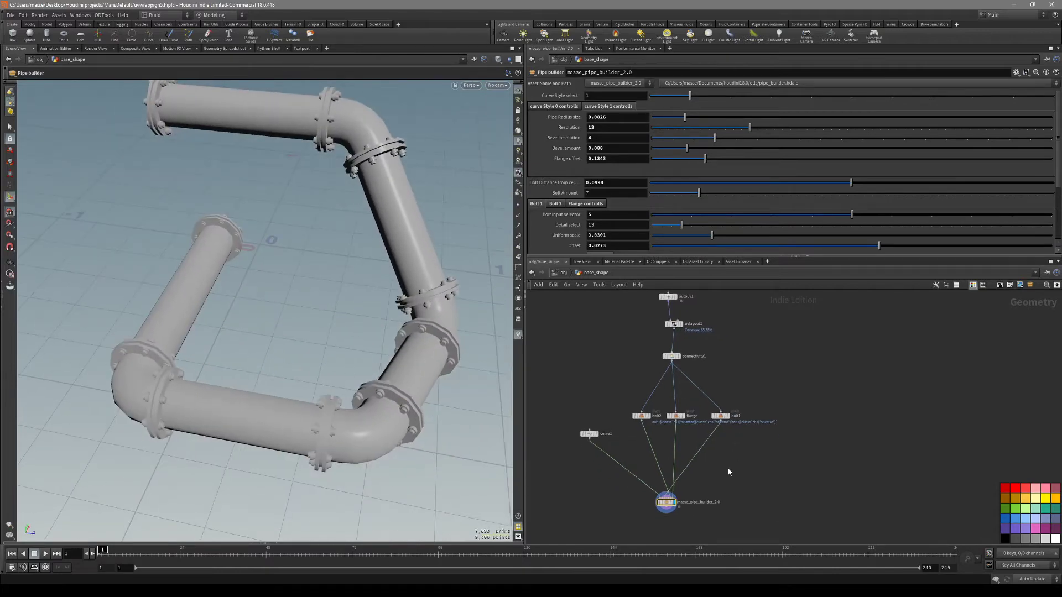
# Step: Turn on the wireframe overlay and inspect the assembled pipe from several angles
pyautogui.hotkey('ctrl', 'z')
pyautogui.moveTo(643, 516); pyautogui.dragTo(643, 516)
pyautogui.press('r')
pyautogui.moveTo(309, 354)
pyautogui.keyDown('alt'); pyautogui.mouseDown()
pyautogui.moveTo(389, 403)
pyautogui.moveTo(386, 392)
pyautogui.mouseUp(); pyautogui.keyUp('alt')
pyautogui.hotkey('shift', 'w')
pyautogui.scroll(5, 386, 392)
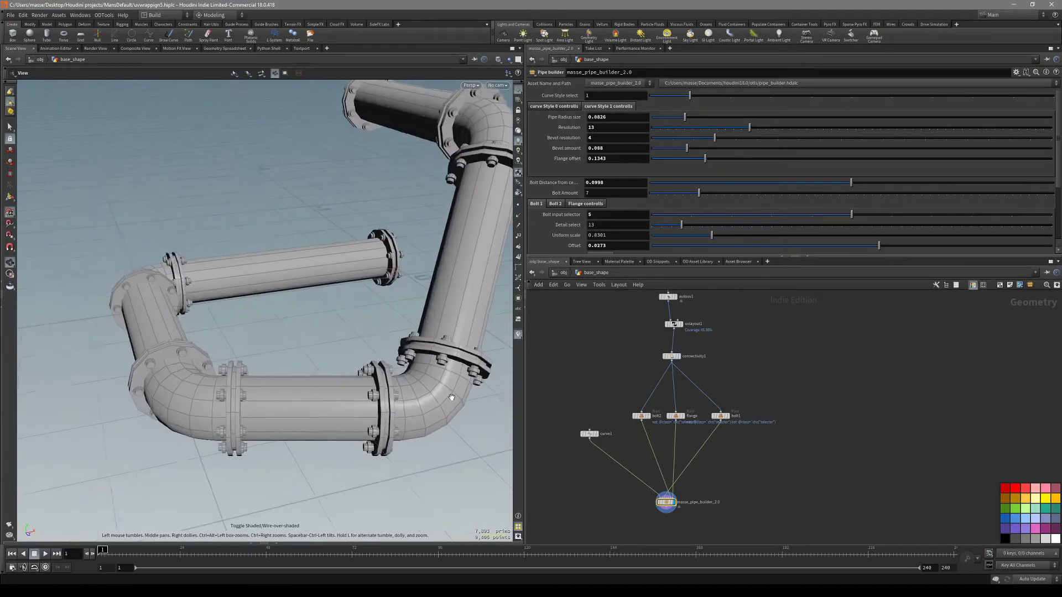
pyautogui.scroll(3, 707, 479)
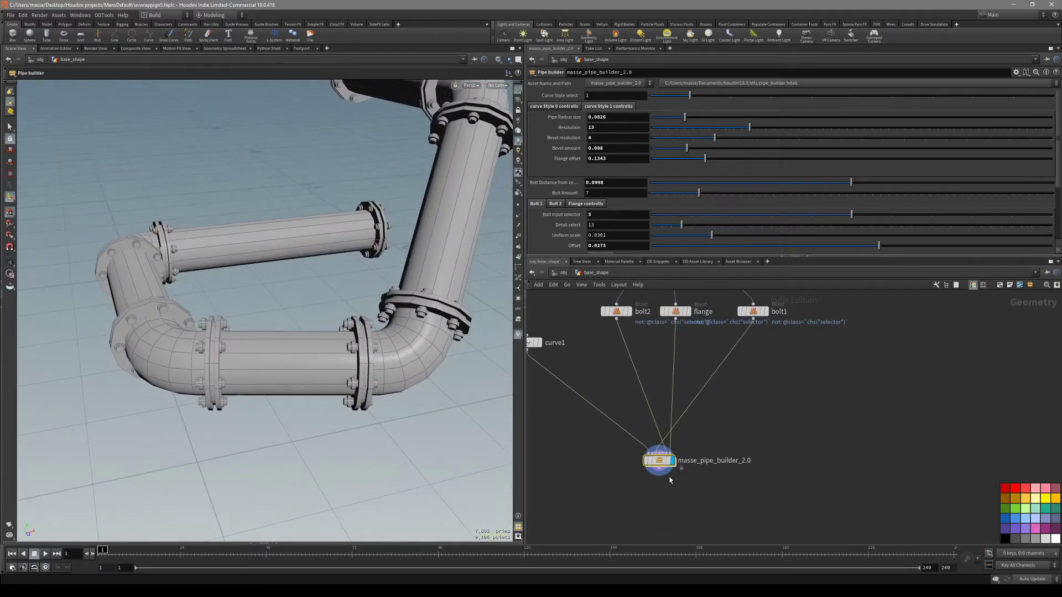
pyautogui.keyDown('alt'); pyautogui.moveTo(451, 332); pyautogui.dragTo(347, 386); pyautogui.keyUp('alt')
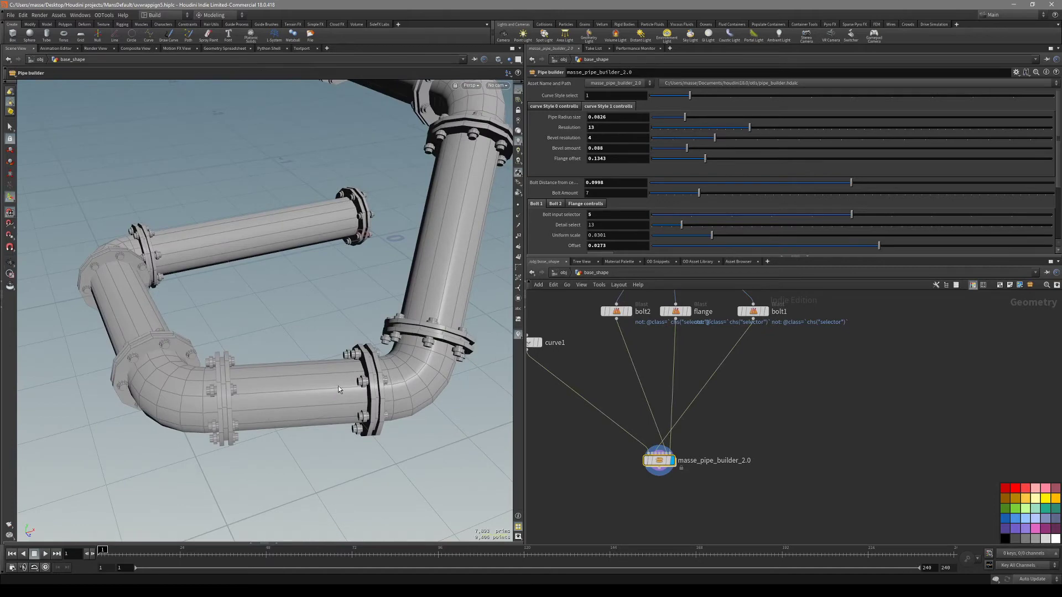
pyautogui.moveTo(416, 359); pyautogui.dragTo(421, 367)
pyautogui.moveTo(697, 504); pyautogui.dragTo(706, 488, button='middle')
# Step: Add a Connectivity node to the pipe builder's output and display it
pyautogui.click(676, 473)
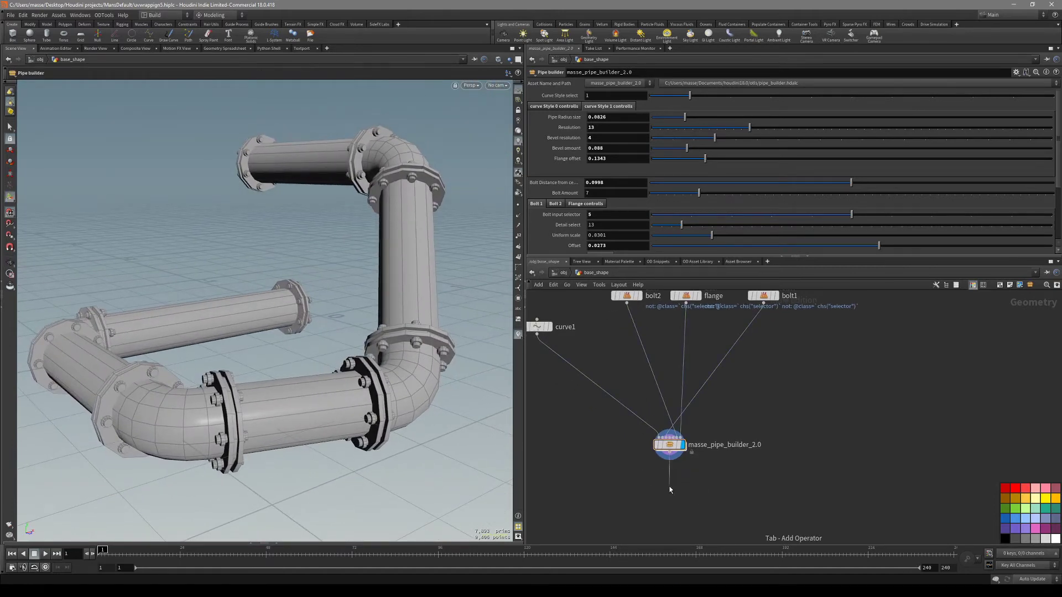
pyautogui.click(669, 490)
pyautogui.write('conn')
pyautogui.press('Return')
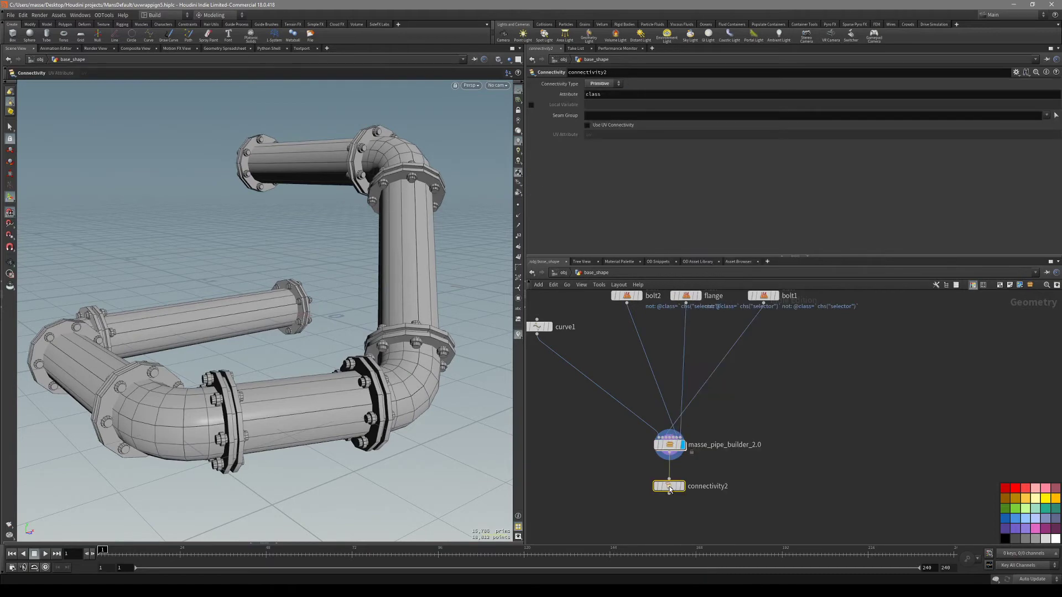
pyautogui.click(682, 486)
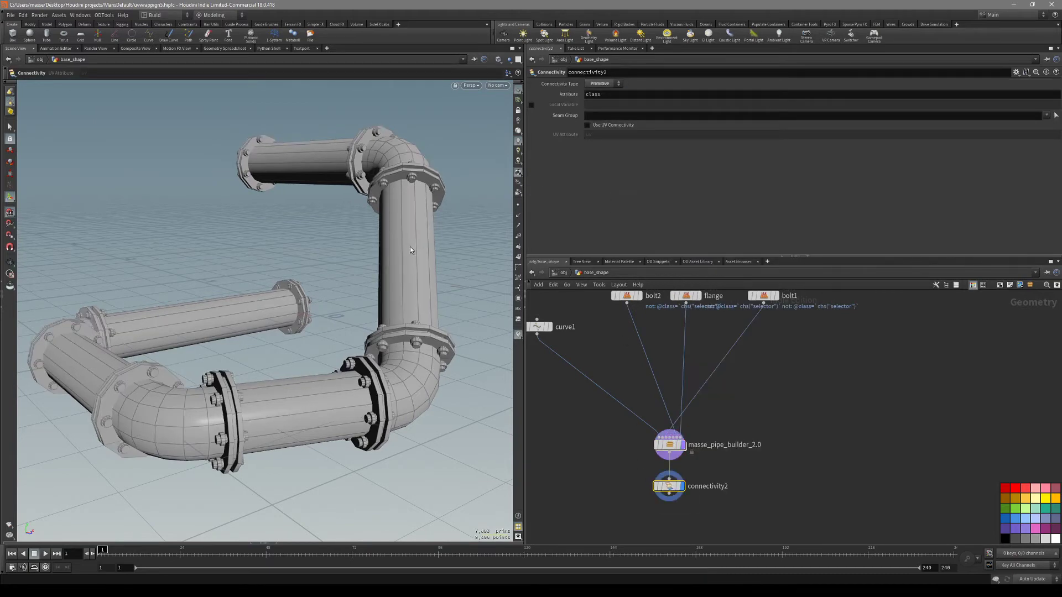
# Step: Turn off the wireframe overlay and visualize the class attribute as colors on the pipe
pyautogui.keyDown('alt'); pyautogui.moveTo(421, 241); pyautogui.dragTo(384, 259); pyautogui.keyUp('alt')
pyautogui.hotkey('shift', 'w')
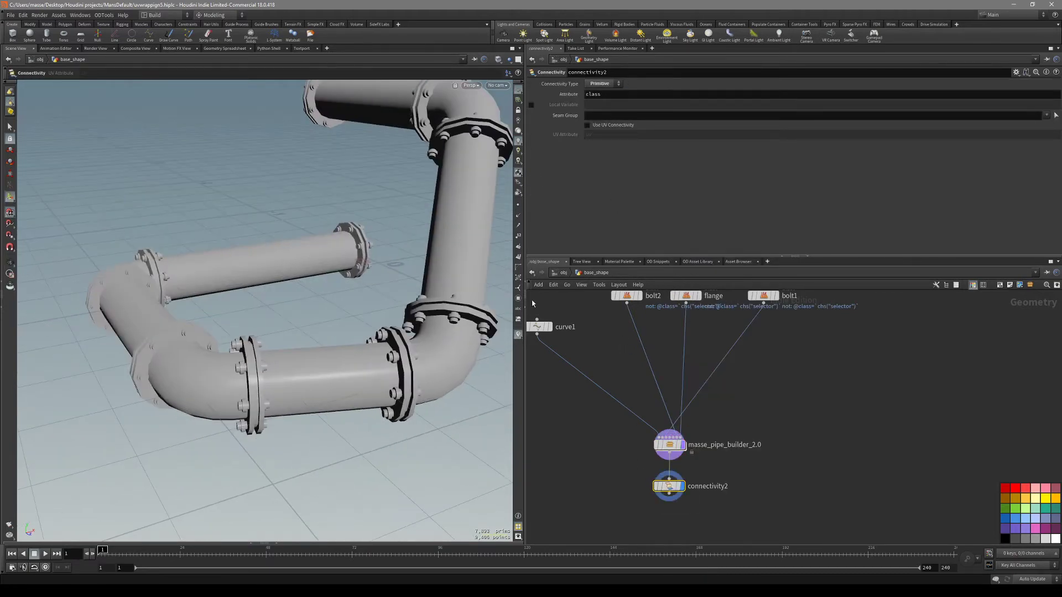
pyautogui.click(518, 299)
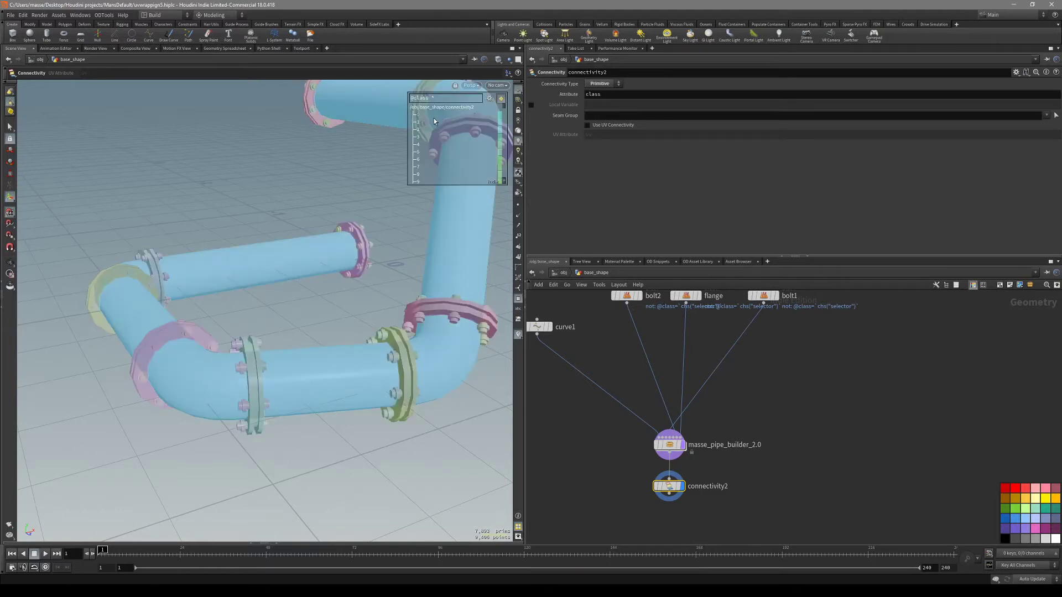
# Step: Turn on the wireframe overlay, add a Split node below the pipe's Connectivity node, and display it
pyautogui.hotkey('shift', 'w')
pyautogui.keyDown('alt'); pyautogui.moveTo(397, 145); pyautogui.dragTo(369, 225); pyautogui.keyUp('alt')
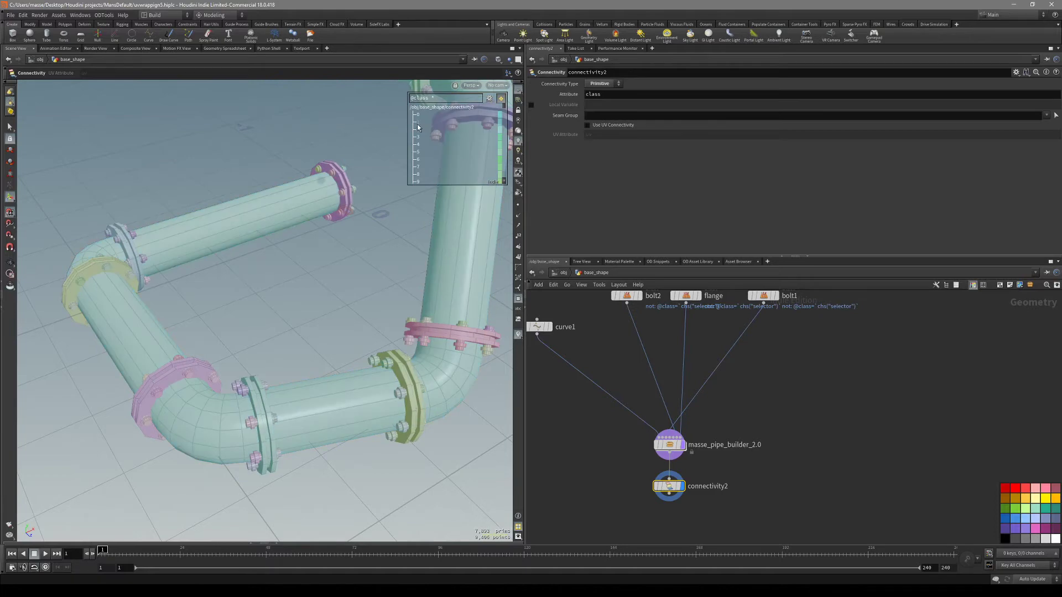
pyautogui.moveTo(627, 488); pyautogui.dragTo(628, 456, button='middle')
pyautogui.press('Tab')
pyautogui.write('bl')
pyautogui.press('BackSpace')
pyautogui.press('BackSpace')
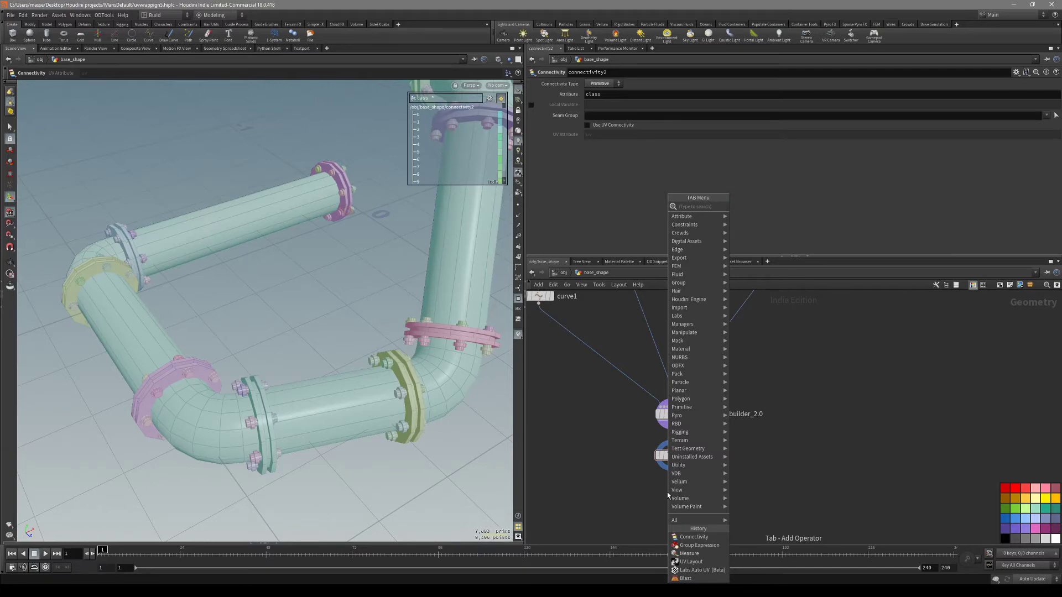
pyautogui.write('sp')
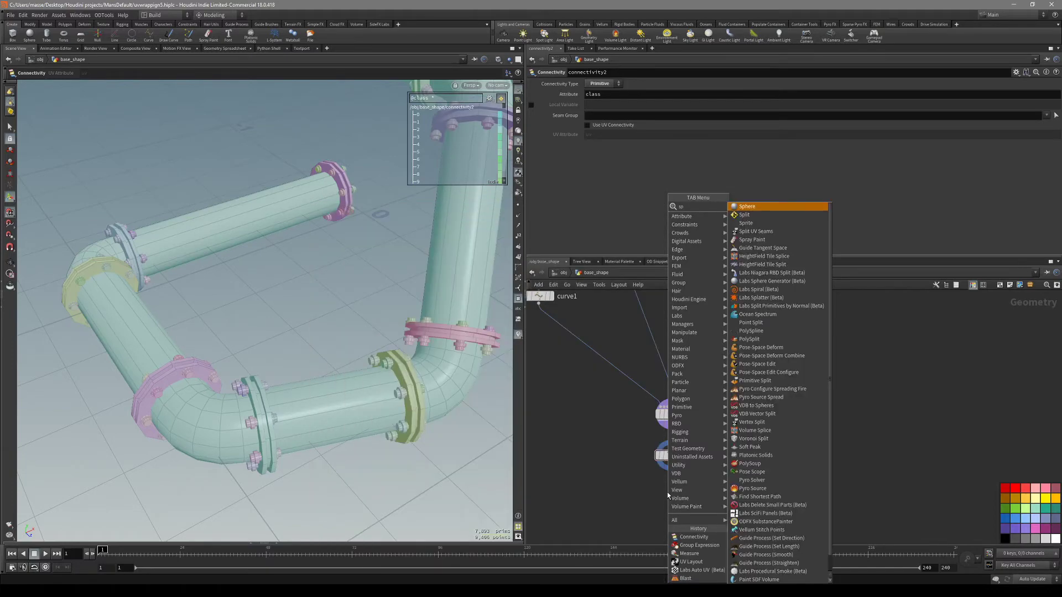
pyautogui.press('Down')
pyautogui.press('Return')
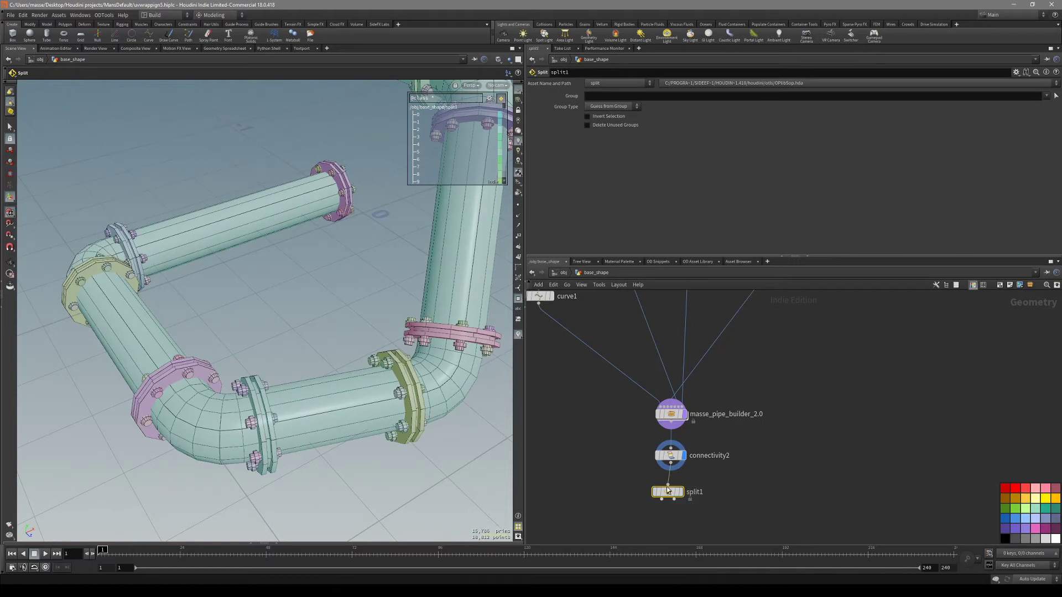
pyautogui.click(675, 491)
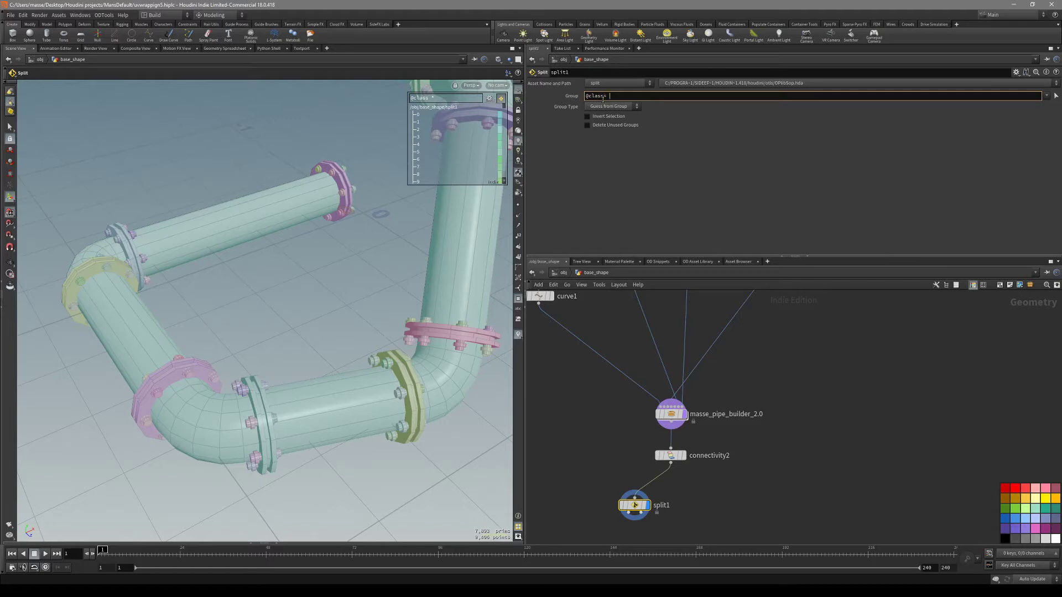
pyautogui.press('Return')
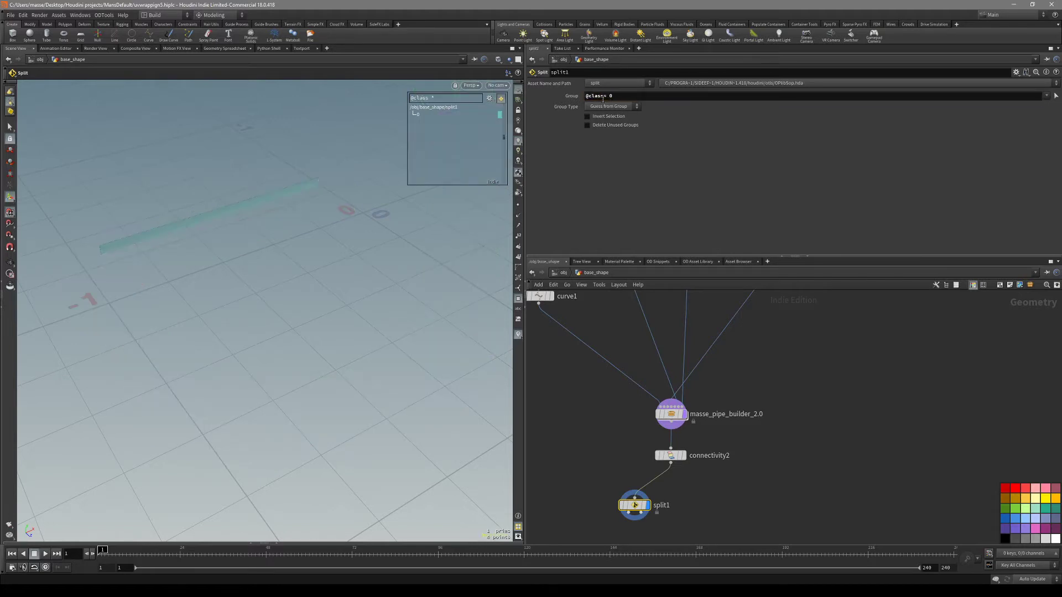
pyautogui.click(613, 120)
pyautogui.click(613, 120)
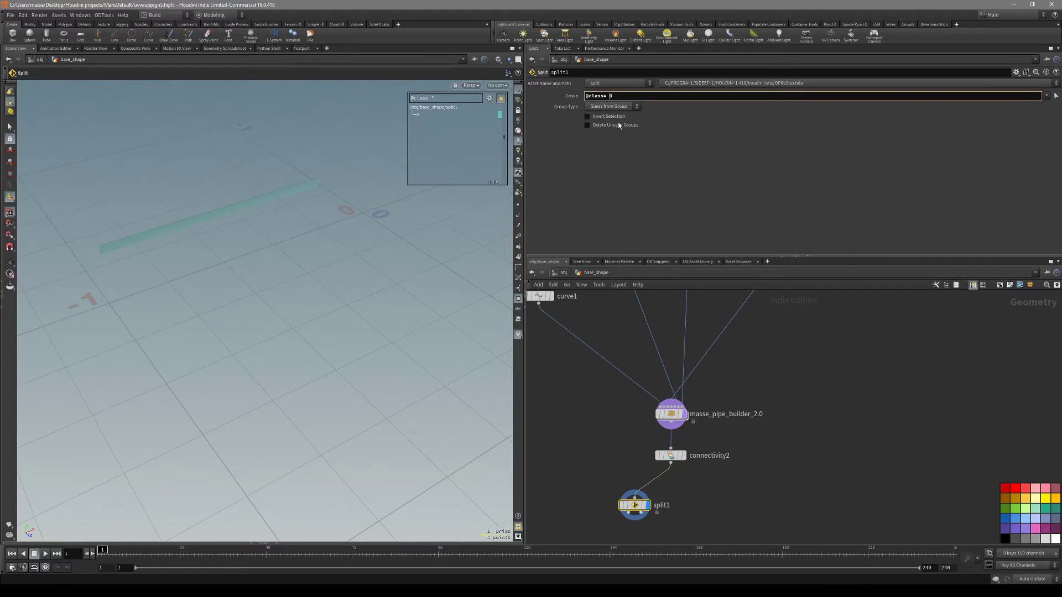
pyautogui.press('BackSpace')
pyautogui.press('Return')
pyautogui.keyDown('alt'); pyautogui.moveTo(442, 243); pyautogui.dragTo(375, 315); pyautogui.keyUp('alt')
pyautogui.keyDown('alt'); pyautogui.moveTo(308, 313); pyautogui.dragTo(422, 280); pyautogui.keyUp('alt')
pyautogui.press('Return')
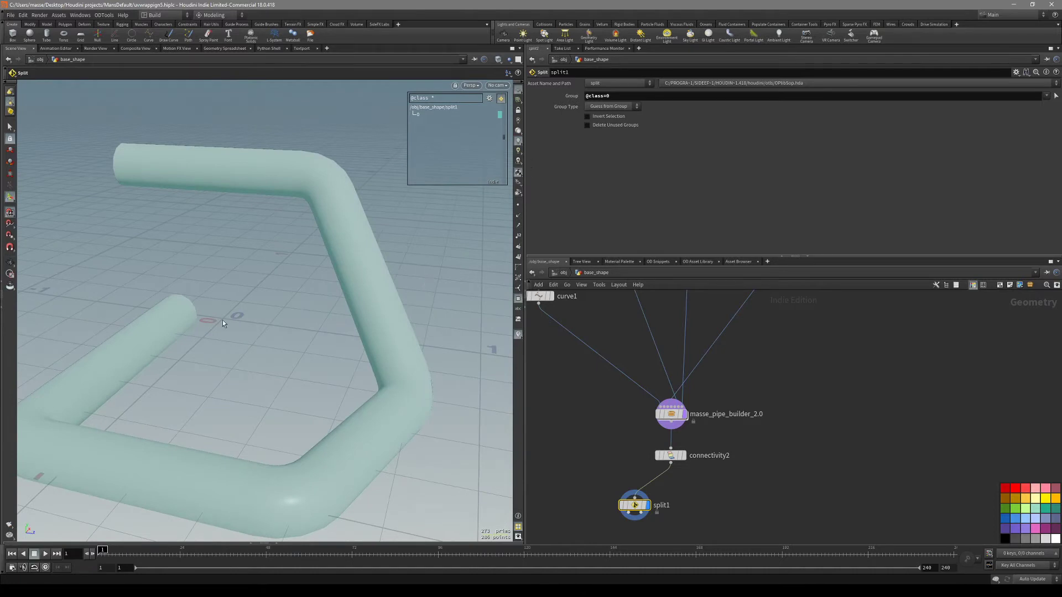
# Step: Inspect the isolated pipe from several angles, shaded and with the wireframe overlay
pyautogui.moveTo(382, 212)
pyautogui.keyDown('alt'); pyautogui.mouseDown()
pyautogui.moveTo(304, 265)
pyautogui.moveTo(365, 248)
pyautogui.mouseUp(); pyautogui.keyUp('alt')
pyautogui.hotkey('shift', 'w')
pyautogui.hotkey('shift', 'w')
pyautogui.click(682, 455)
pyautogui.click(645, 505)
pyautogui.moveTo(369, 378)
pyautogui.keyDown('alt'); pyautogui.mouseDown()
pyautogui.moveTo(405, 337)
pyautogui.moveTo(372, 379)
pyautogui.moveTo(348, 380)
pyautogui.moveTo(370, 370)
pyautogui.moveTo(334, 387)
pyautogui.moveTo(369, 365)
pyautogui.moveTo(407, 391)
pyautogui.mouseUp(); pyautogui.keyUp('alt')
pyautogui.hotkey('shift', 'w')
pyautogui.press('Escape')
pyautogui.hotkey('shift', 'w')
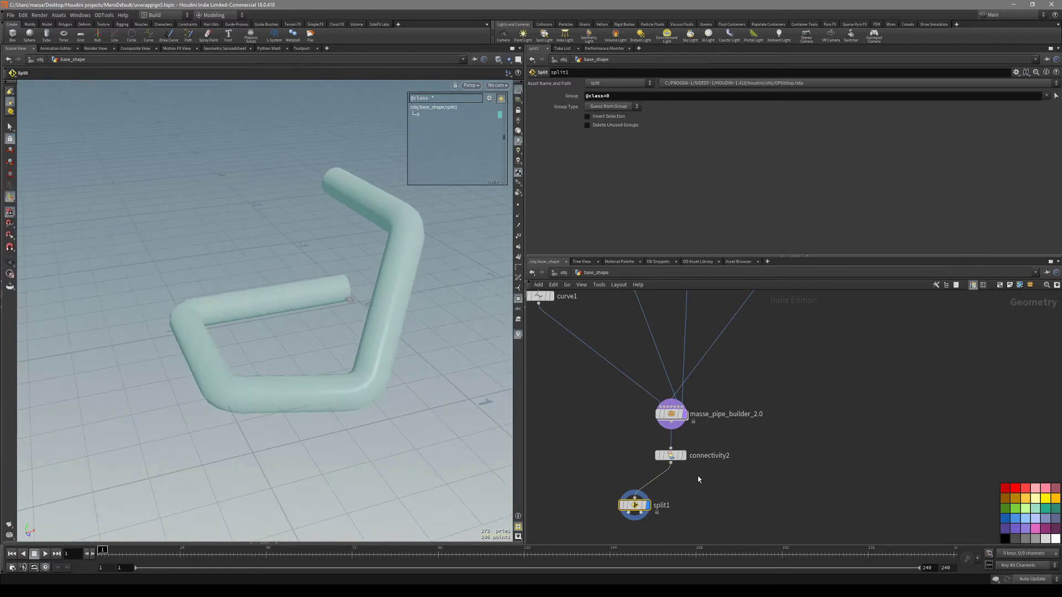
pyautogui.click(682, 455)
pyautogui.moveTo(689, 528); pyautogui.dragTo(691, 500, button='middle')
pyautogui.click(648, 476)
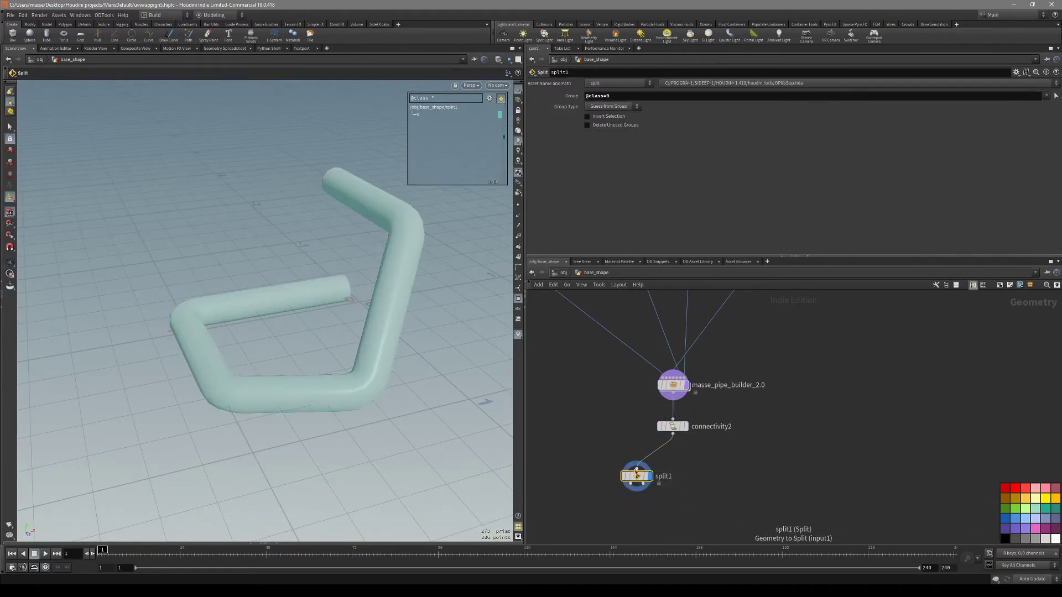
pyautogui.press('Escape')
pyautogui.hotkey('shift', 'w')
pyautogui.moveTo(480, 405); pyautogui.dragTo(371, 362)
pyautogui.moveTo(404, 382)
pyautogui.mouseDown()
pyautogui.moveTo(445, 376)
pyautogui.moveTo(435, 360)
pyautogui.mouseUp()
pyautogui.press('Return')
pyautogui.press('Escape')
pyautogui.hotkey('shift', 'w')
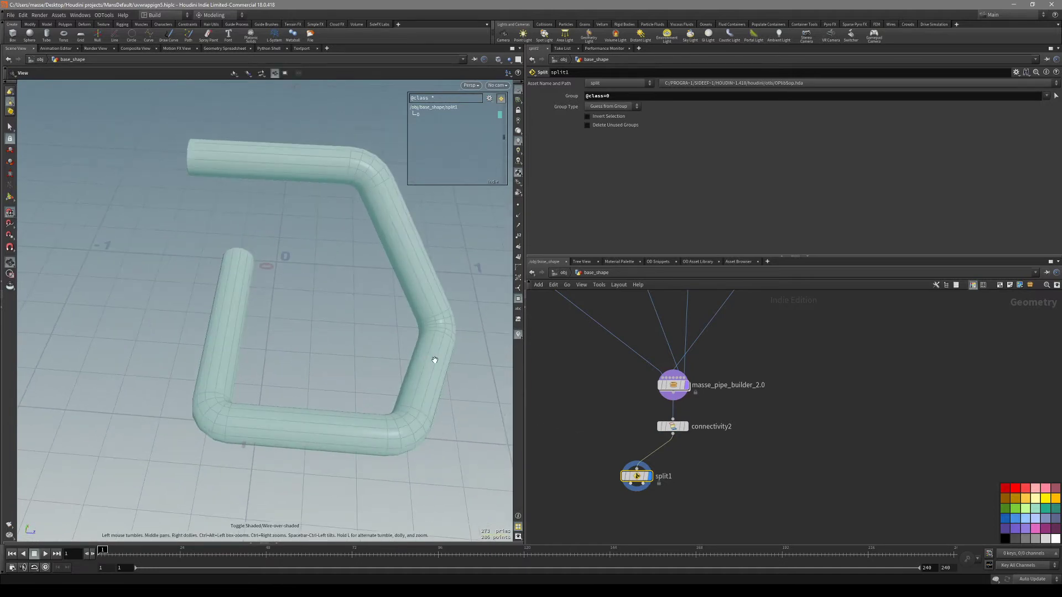
pyautogui.moveTo(696, 502); pyautogui.dragTo(635, 492, button='middle')
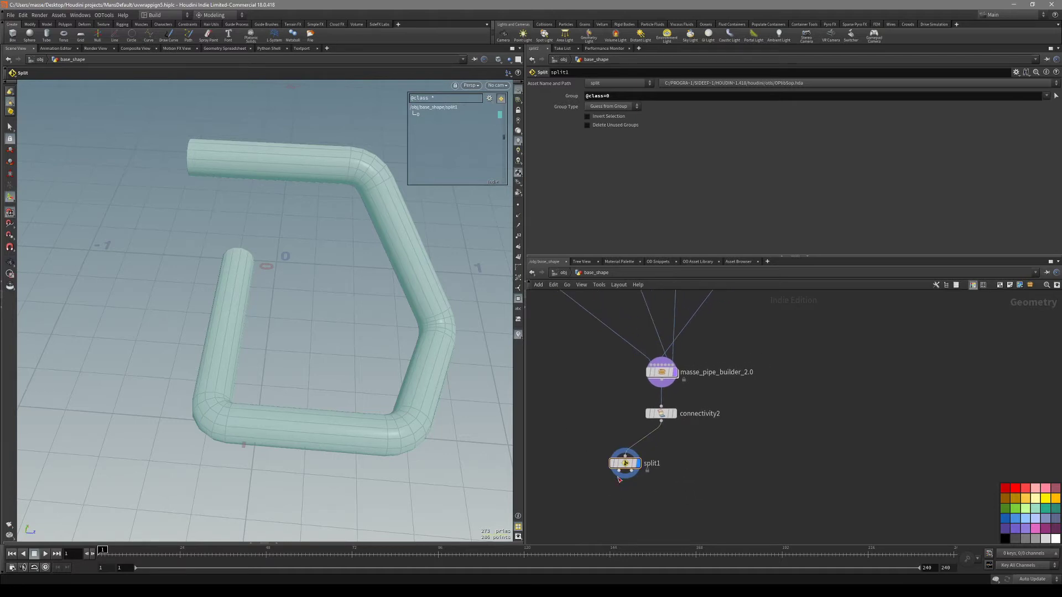
pyautogui.press('Tab')
pyautogui.write('auto')
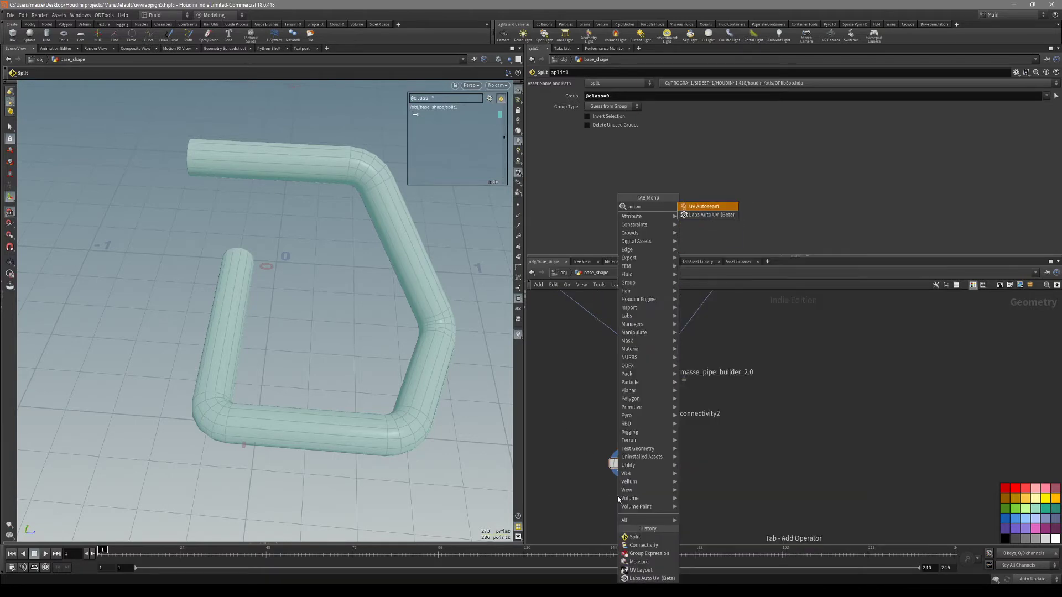
pyautogui.press('Return')
pyautogui.click(617, 499)
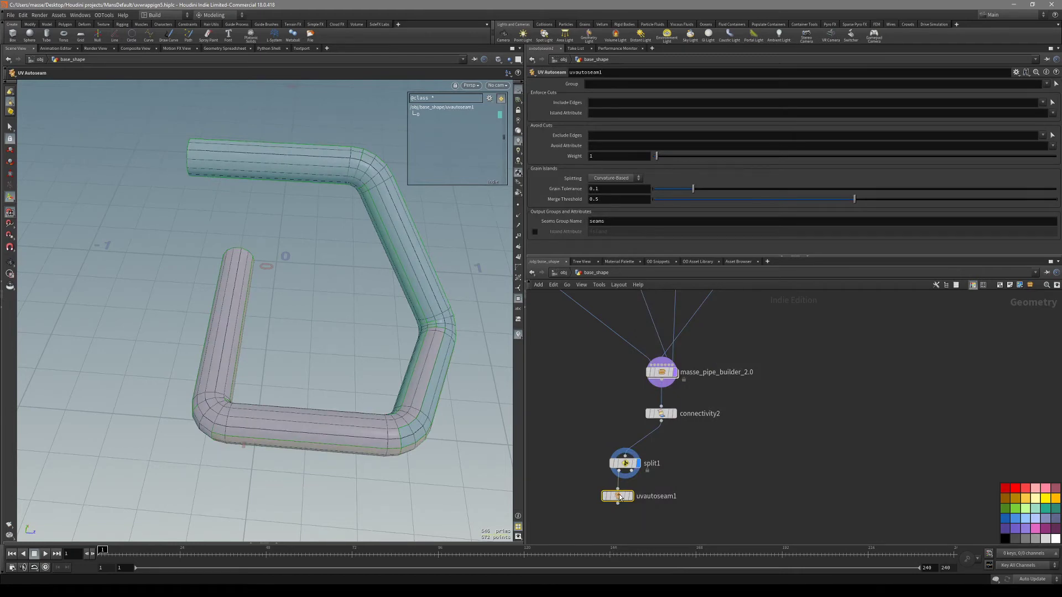
pyautogui.press('Delete')
# Step: Try a Labs Auto UV node on the Split's first output and view the resulting UV layout
pyautogui.press('Tab')
pyautogui.write('auto')
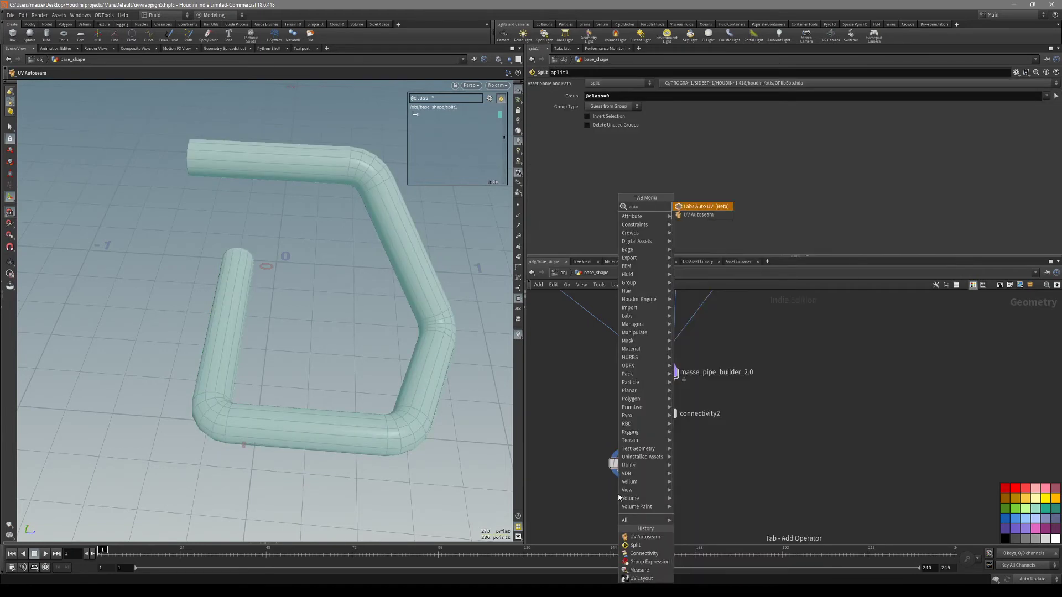
pyautogui.press('Return')
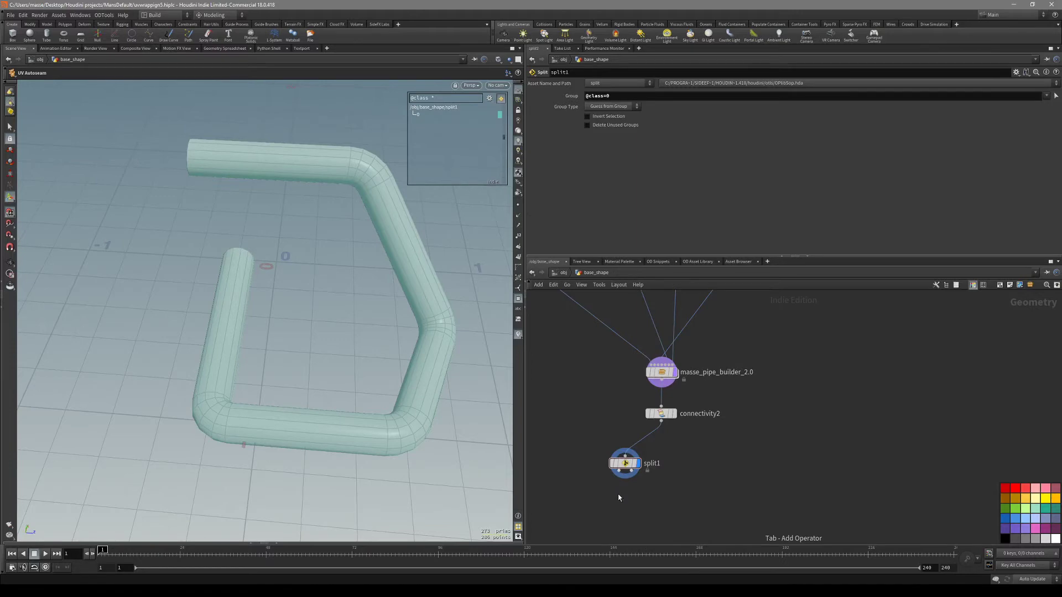
pyautogui.click(617, 493)
pyautogui.hotkey('space', '5')
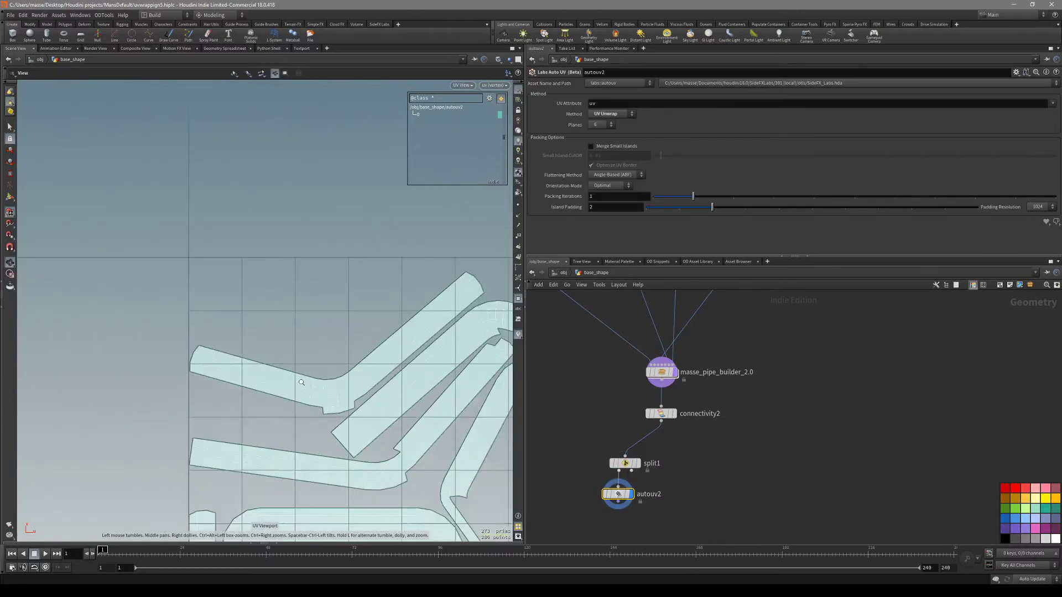
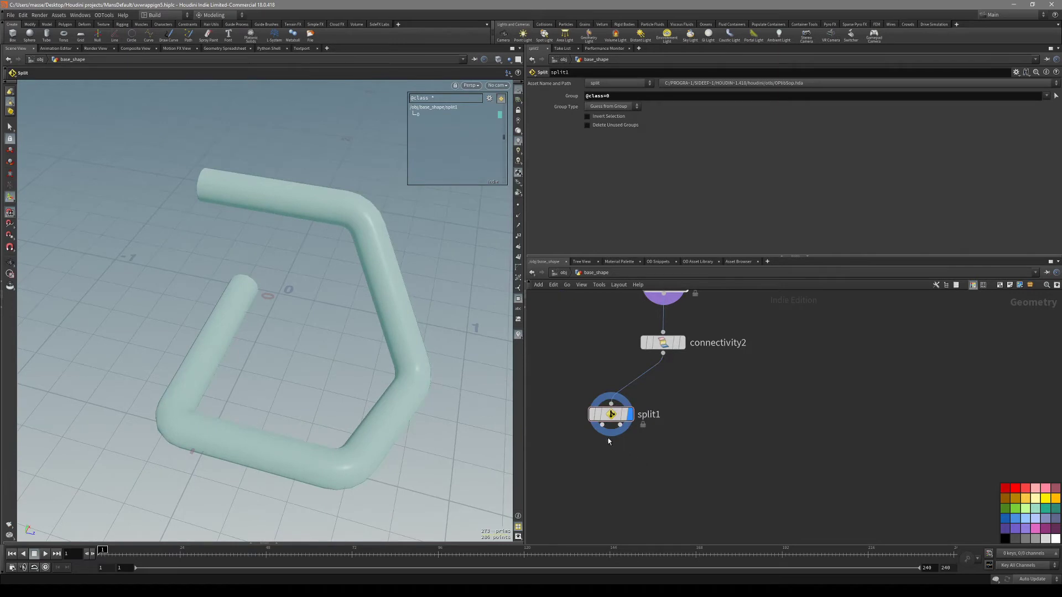
# Step: Add a Measure node to the Split's first output, display it, and set it to measure area
pyautogui.press('Escape')
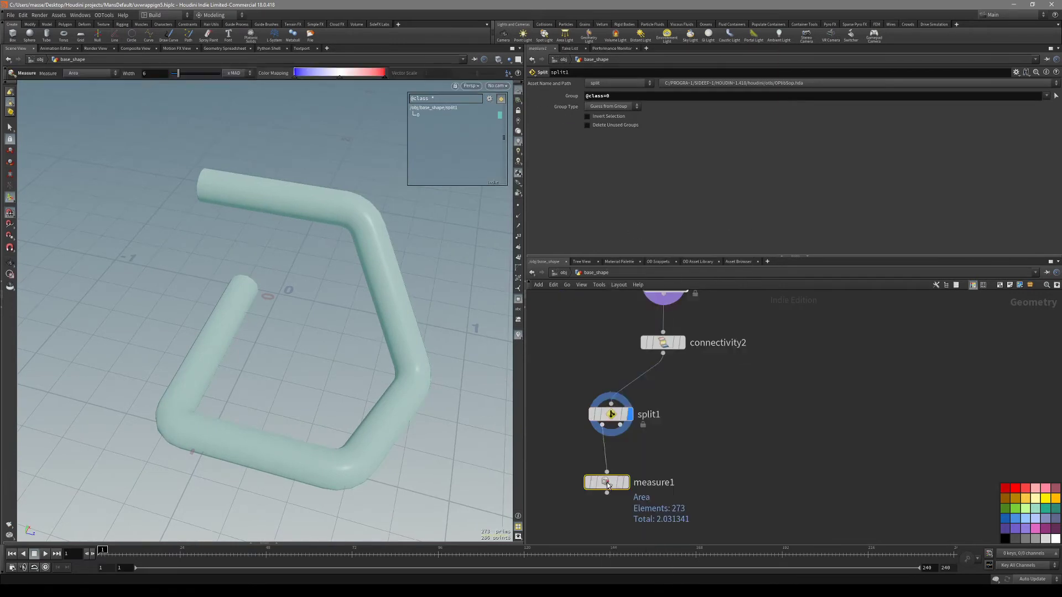
pyautogui.click(607, 486)
pyautogui.click(626, 481)
pyautogui.keyDown('alt'); pyautogui.moveTo(481, 248); pyautogui.dragTo(430, 237); pyautogui.keyUp('alt')
pyautogui.click(611, 115)
pyautogui.click(611, 124)
pyautogui.click(611, 115)
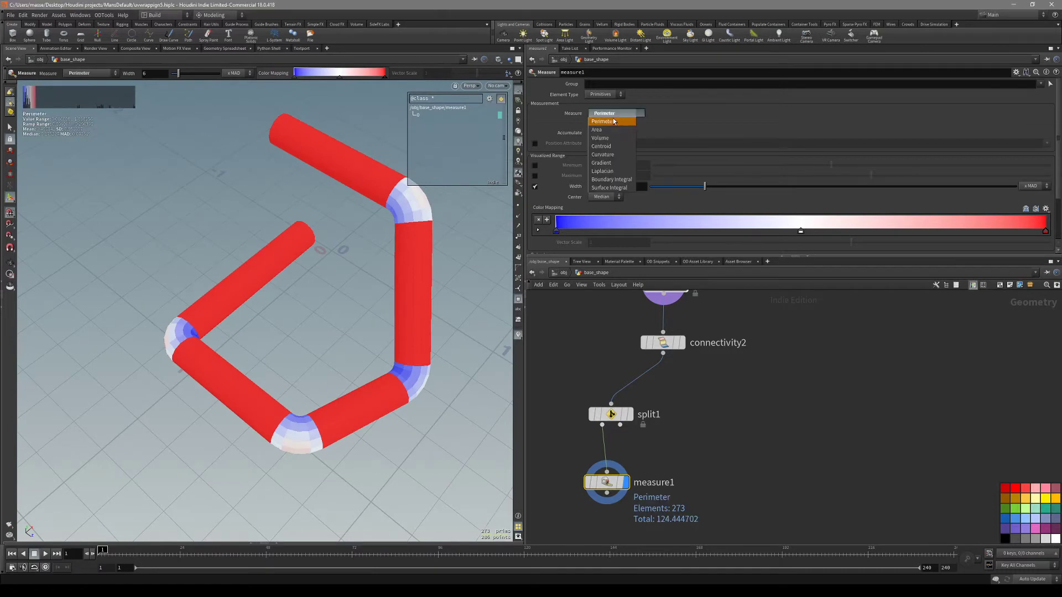
pyautogui.click(612, 130)
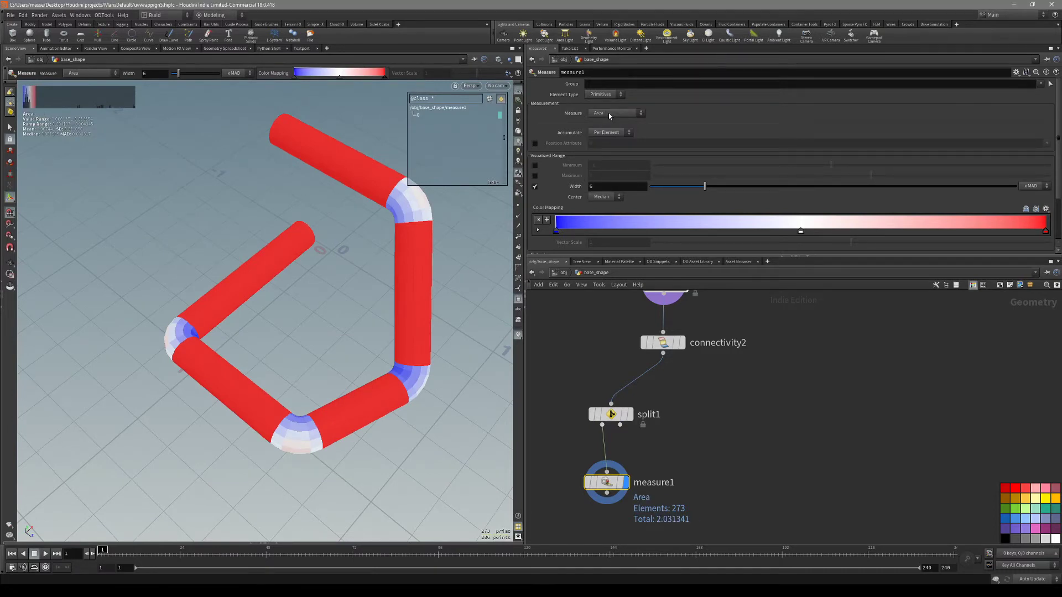
# Step: Check the Measure node's area coloring and output attribute, and add a displayed Group Expression node below it
pyautogui.press('Escape')
pyautogui.moveTo(417, 242); pyautogui.dragTo(389, 296)
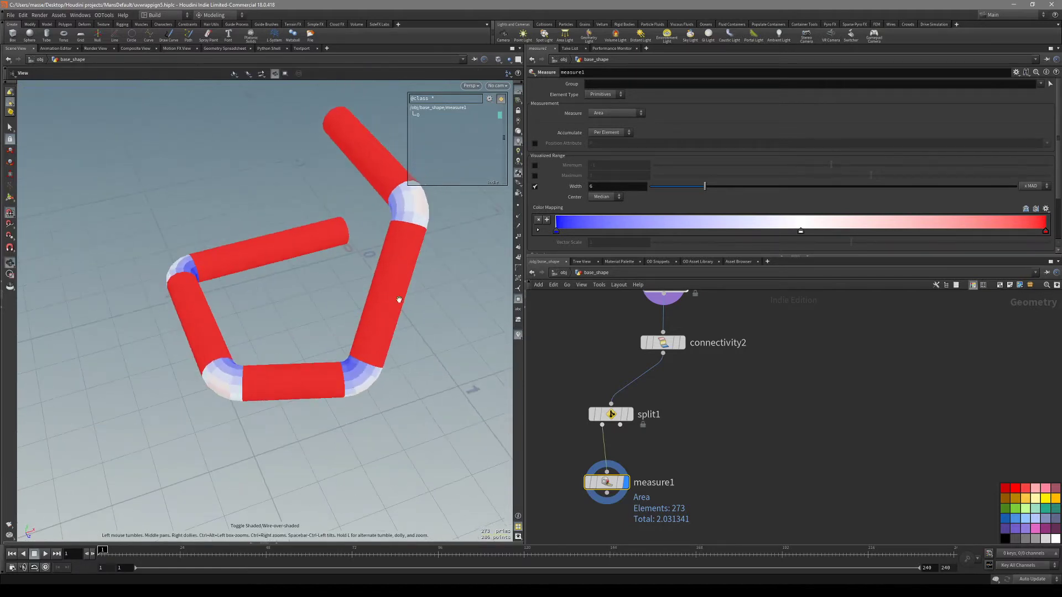
pyautogui.scroll(-3, 580, 166)
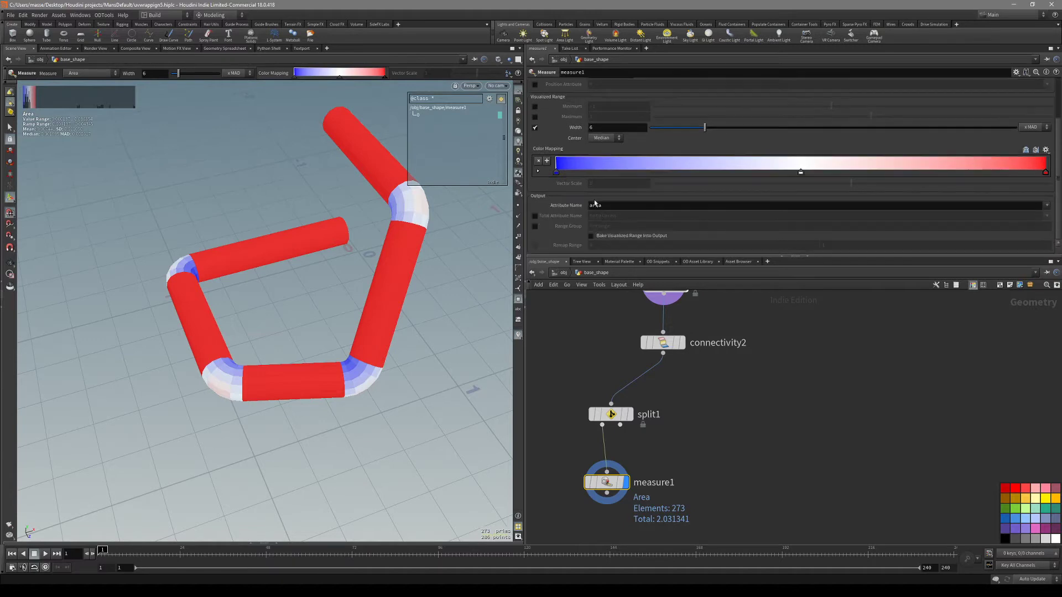
pyautogui.scroll(3, 705, 438)
pyautogui.moveTo(705, 437); pyautogui.dragTo(736, 415, button='middle')
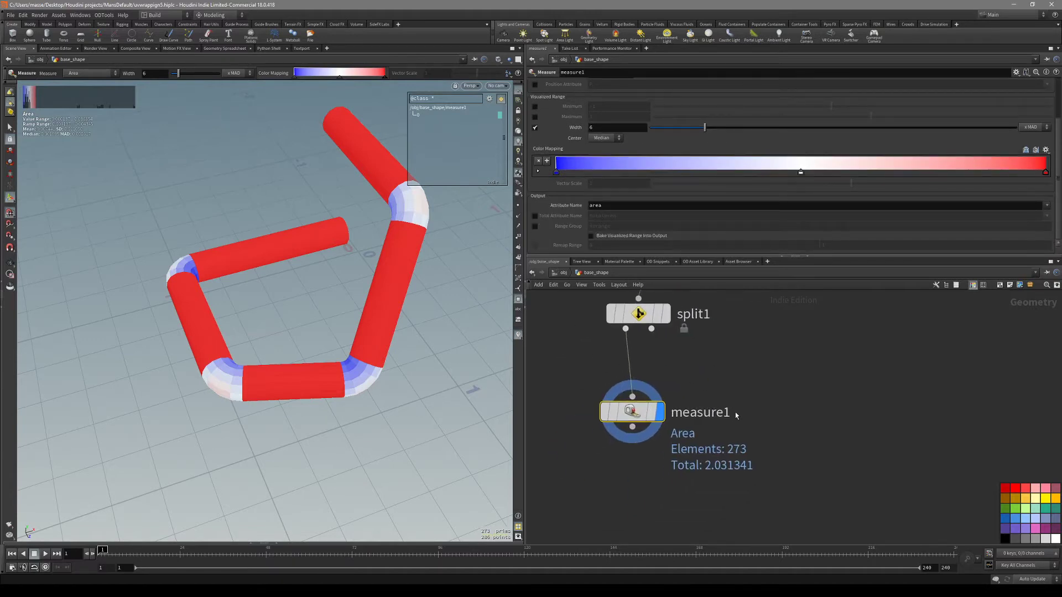
pyautogui.click(637, 414)
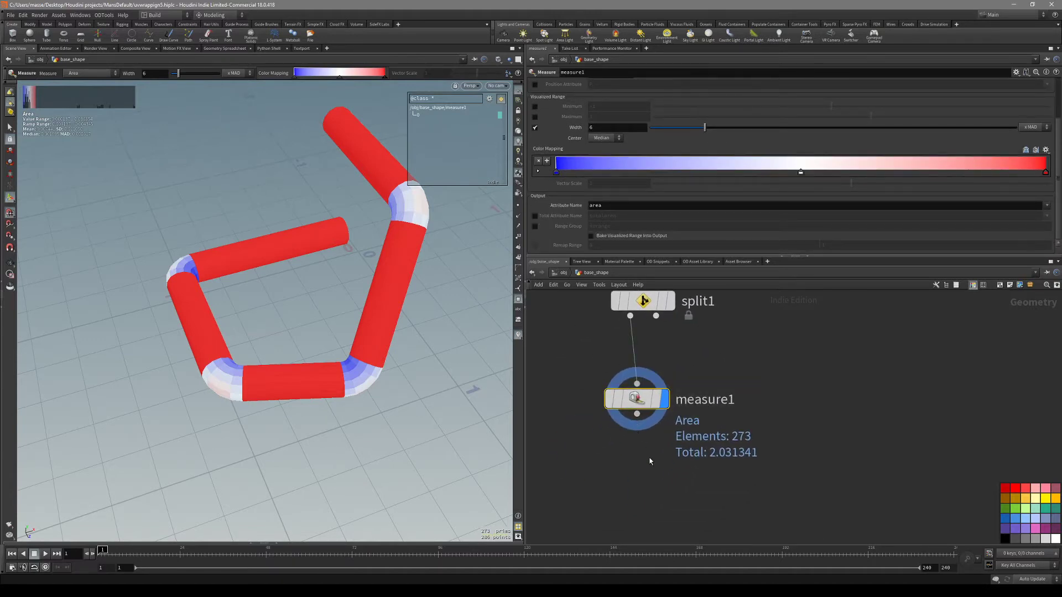
pyautogui.click(616, 461)
pyautogui.write('gr')
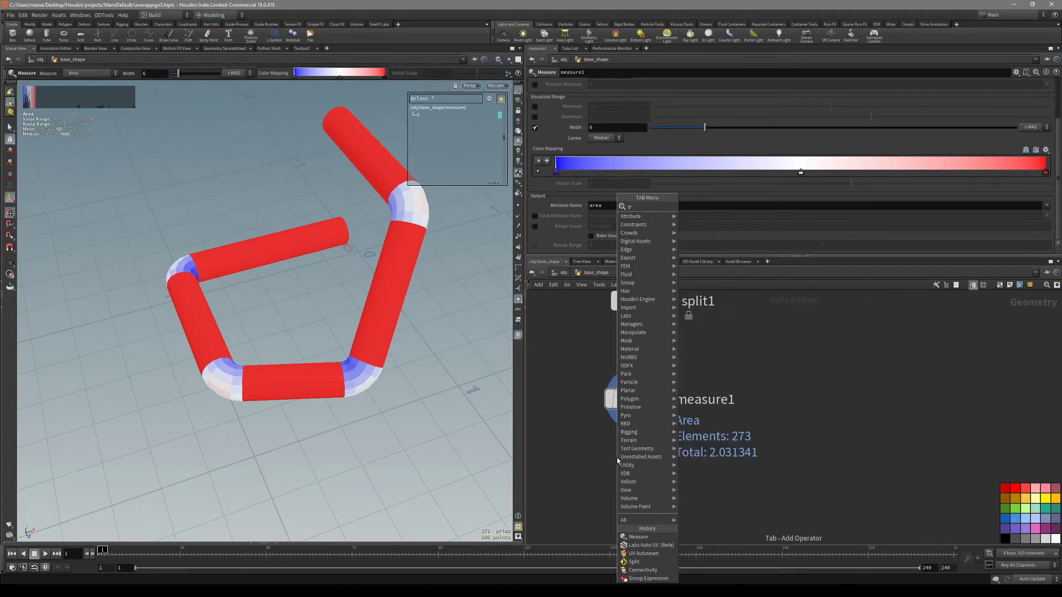
pyautogui.write('ou')
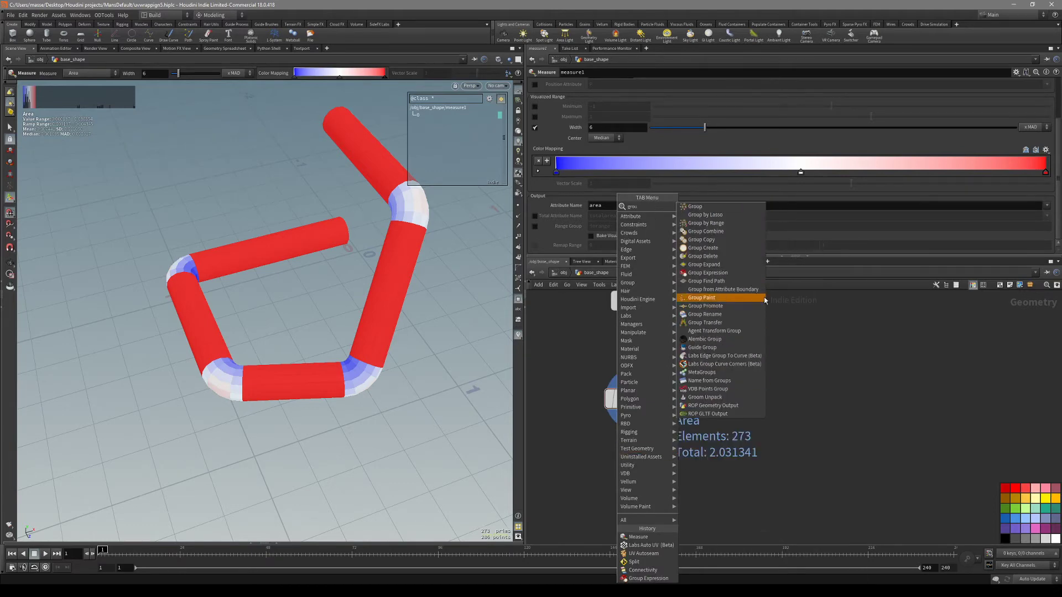
pyautogui.click(740, 273)
pyautogui.press('r')
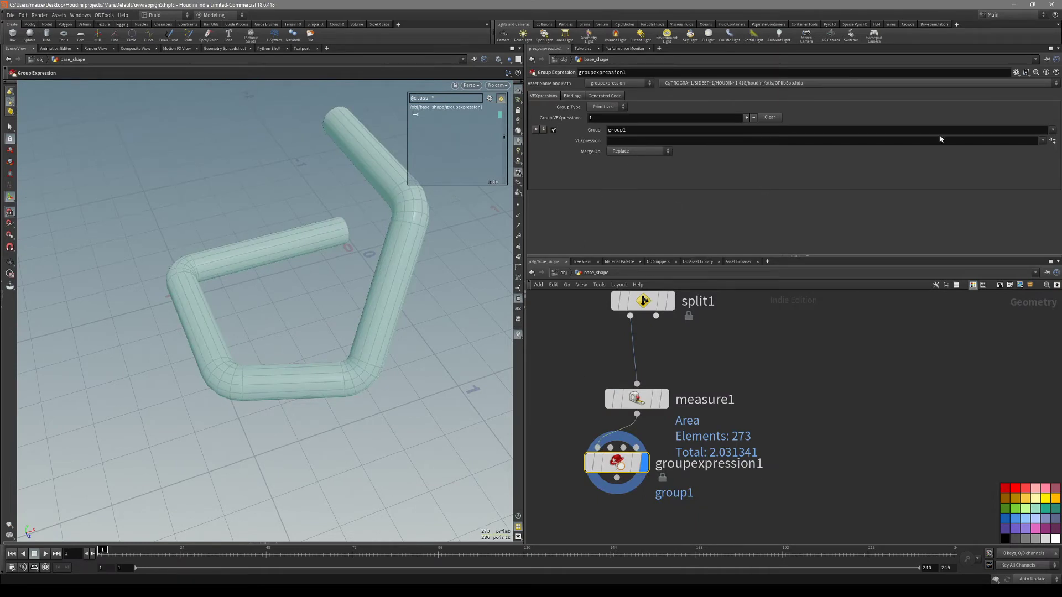
# Step: Add a float parameter named mycustom2 to the Group Expression node's parameter interface
pyautogui.click(1015, 73)
pyautogui.click(1003, 83)
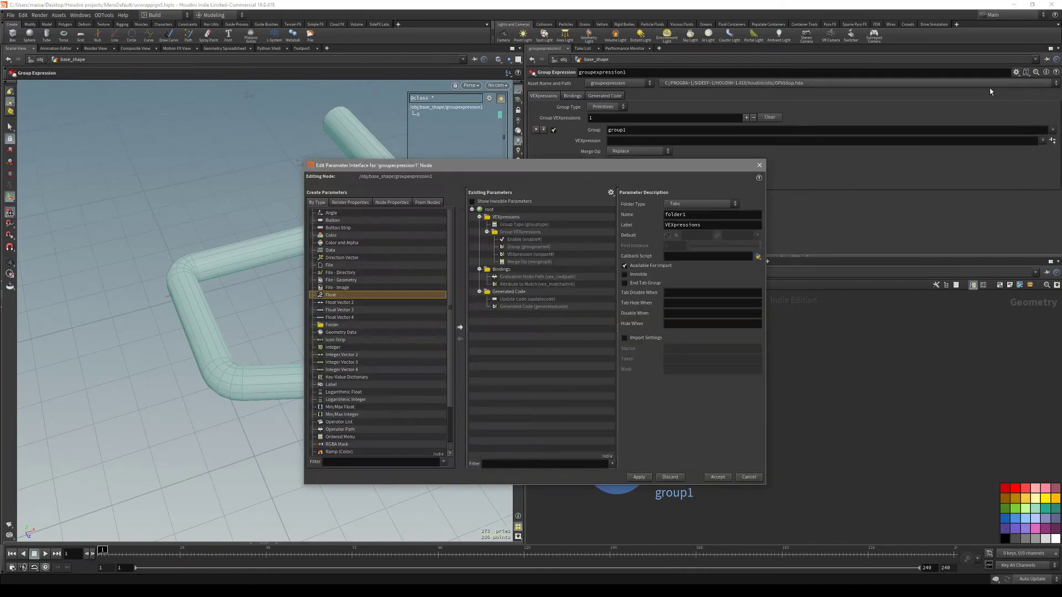
pyautogui.moveTo(542, 170); pyautogui.dragTo(521, 174)
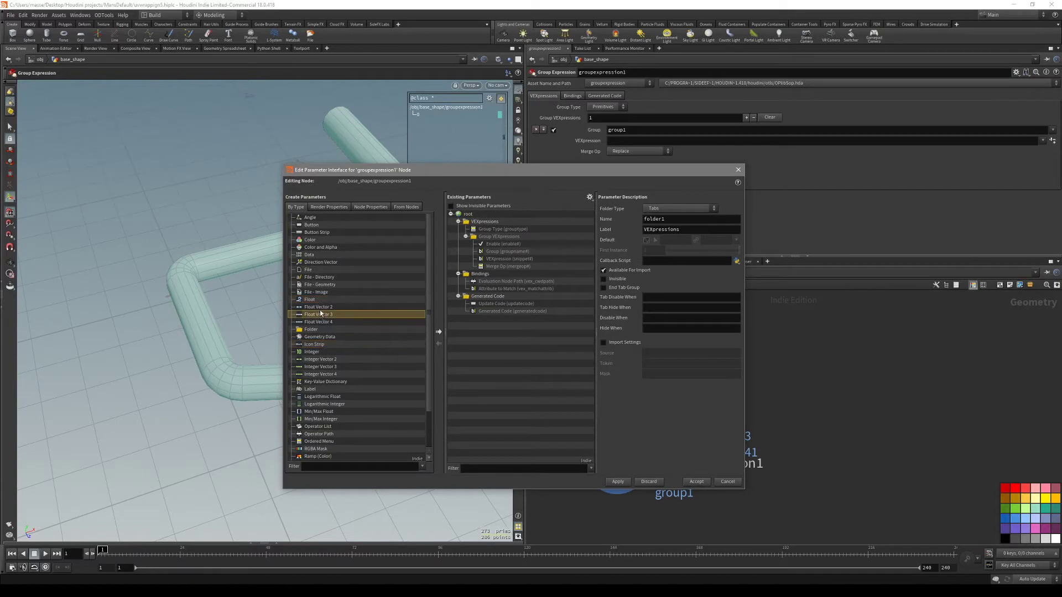
pyautogui.moveTo(471, 327); pyautogui.dragTo(472, 326)
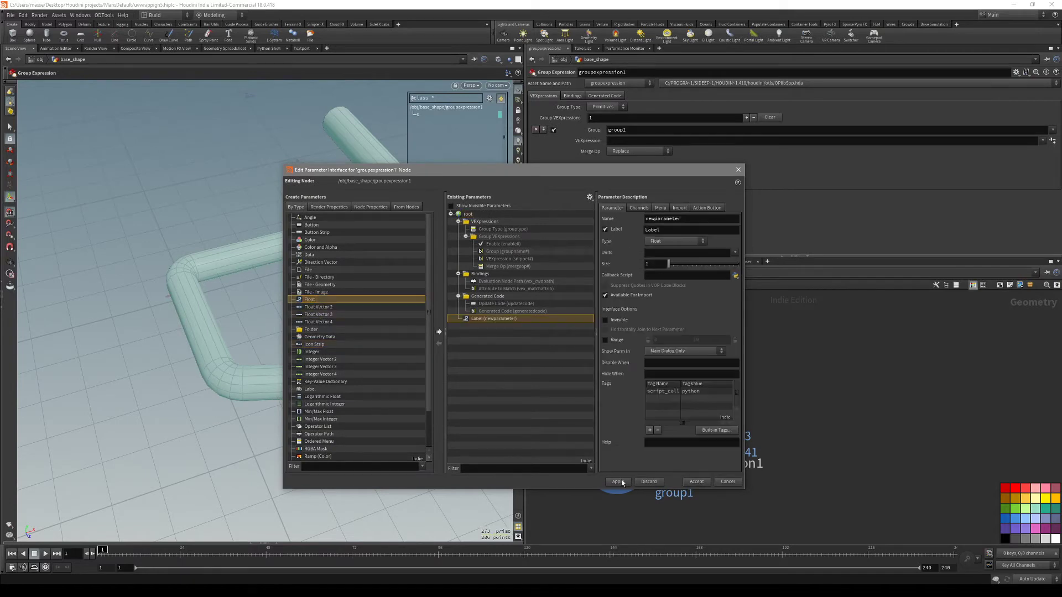
pyautogui.doubleClick(673, 219)
pyautogui.click(618, 482)
pyautogui.click(696, 482)
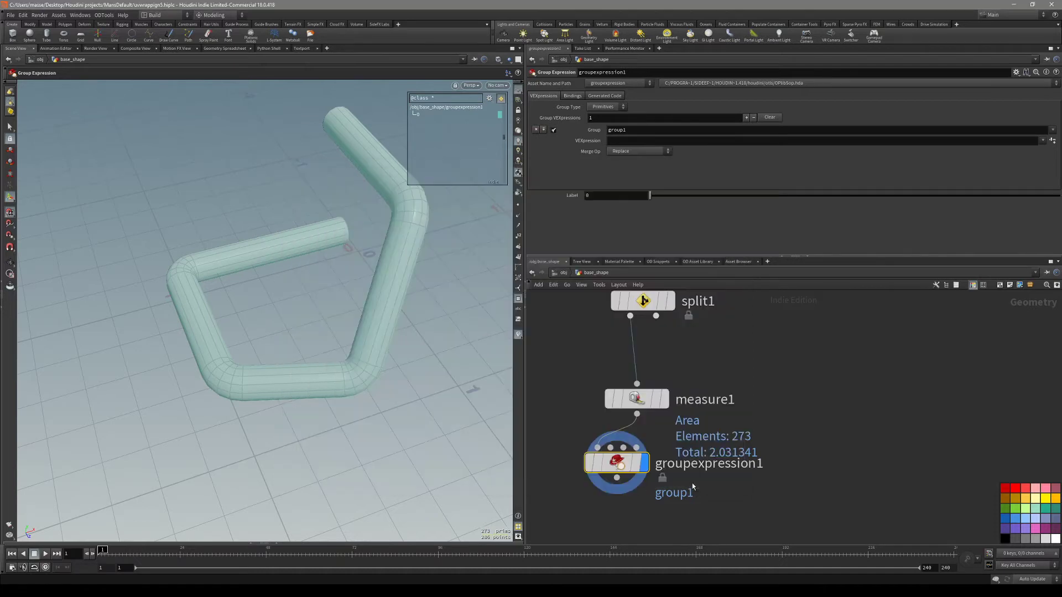
pyautogui.click(610, 196)
pyautogui.moveTo(620, 144); pyautogui.dragTo(620, 144)
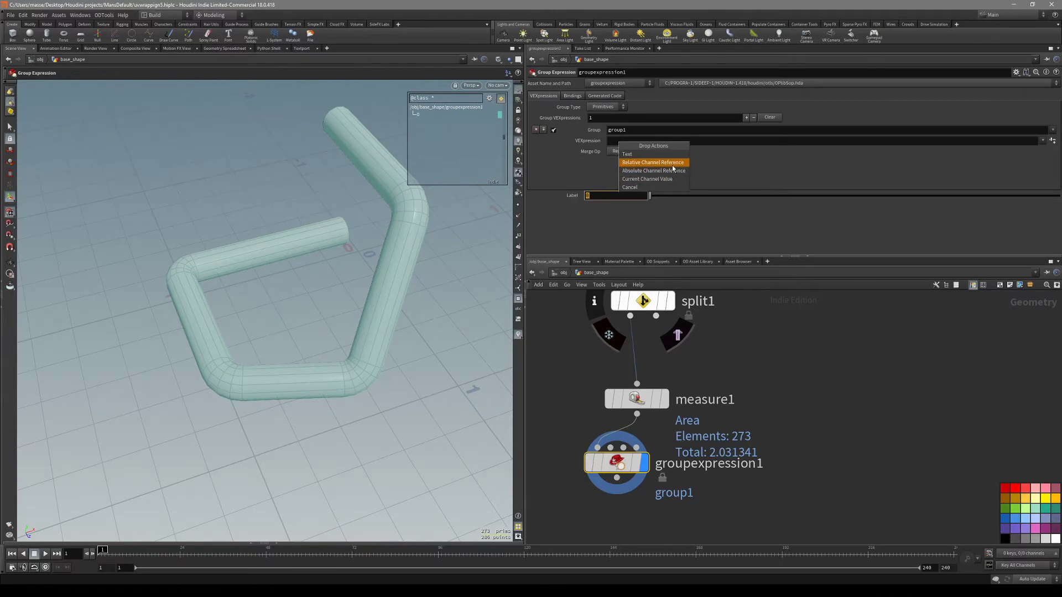
pyautogui.click(672, 165)
pyautogui.click(610, 140)
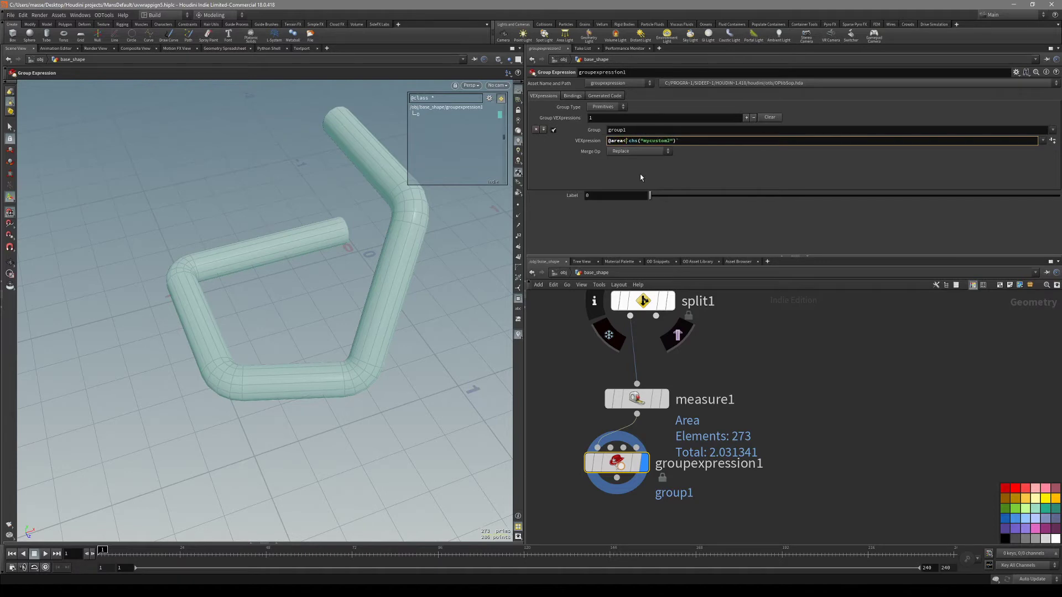
pyautogui.press('Return')
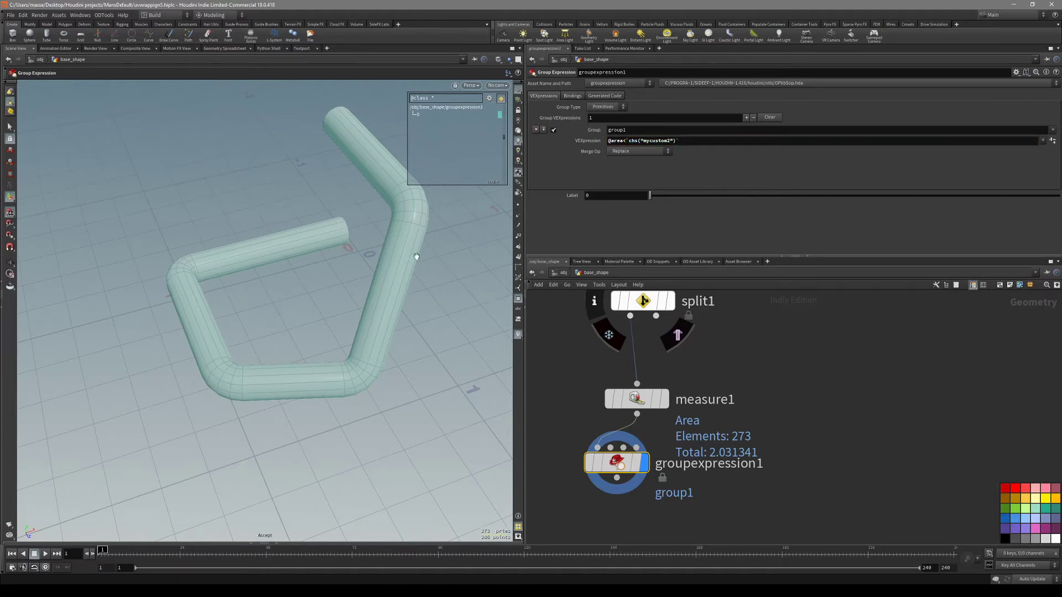
# Step: Separate the comparison from the channel reference in the VEXpression with a space and set the custom area threshold to 0.021
pyautogui.moveTo(416, 256); pyautogui.dragTo(395, 260)
pyautogui.click(626, 141)
pyautogui.keyDown('alt'); pyautogui.moveTo(426, 272); pyautogui.dragTo(434, 312); pyautogui.keyUp('alt')
pyautogui.moveTo(649, 195)
pyautogui.mouseDown()
pyautogui.moveTo(673, 198)
pyautogui.moveTo(651, 202)
pyautogui.mouseUp()
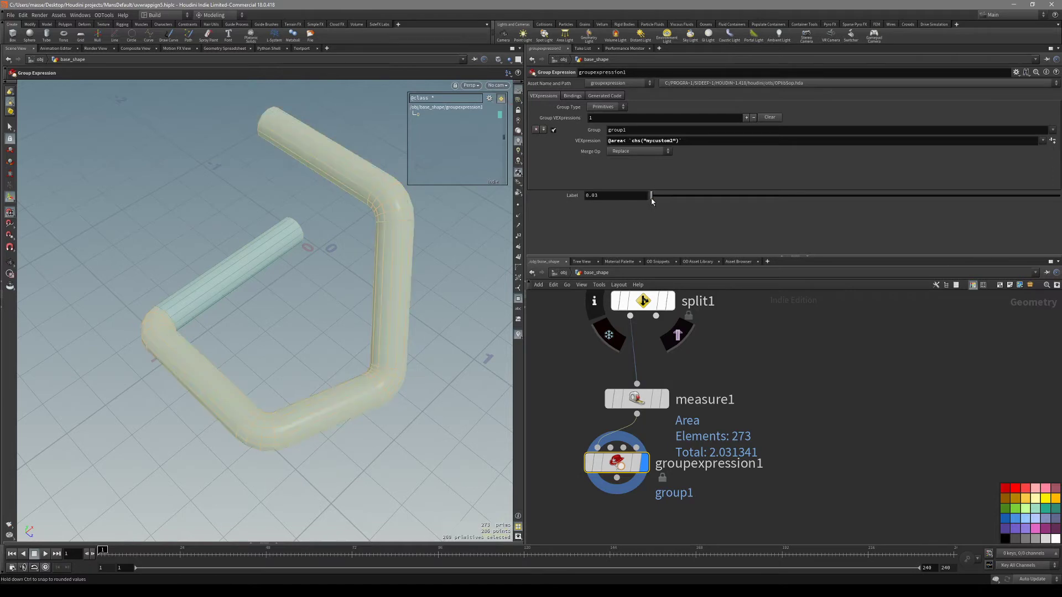
pyautogui.moveTo(624, 199); pyautogui.dragTo(691, 231, button='middle')
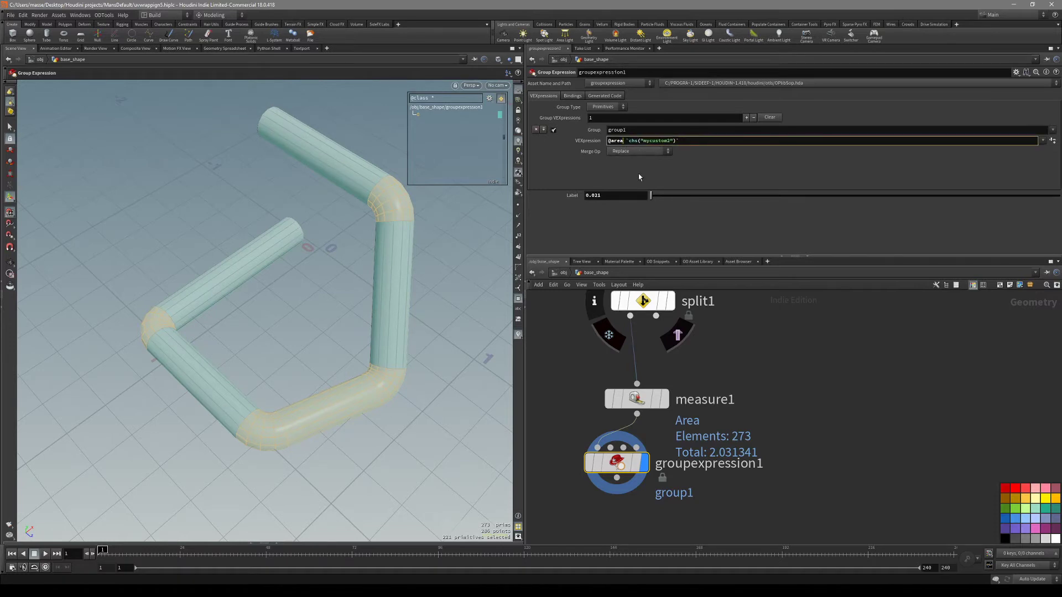
pyautogui.press('Return')
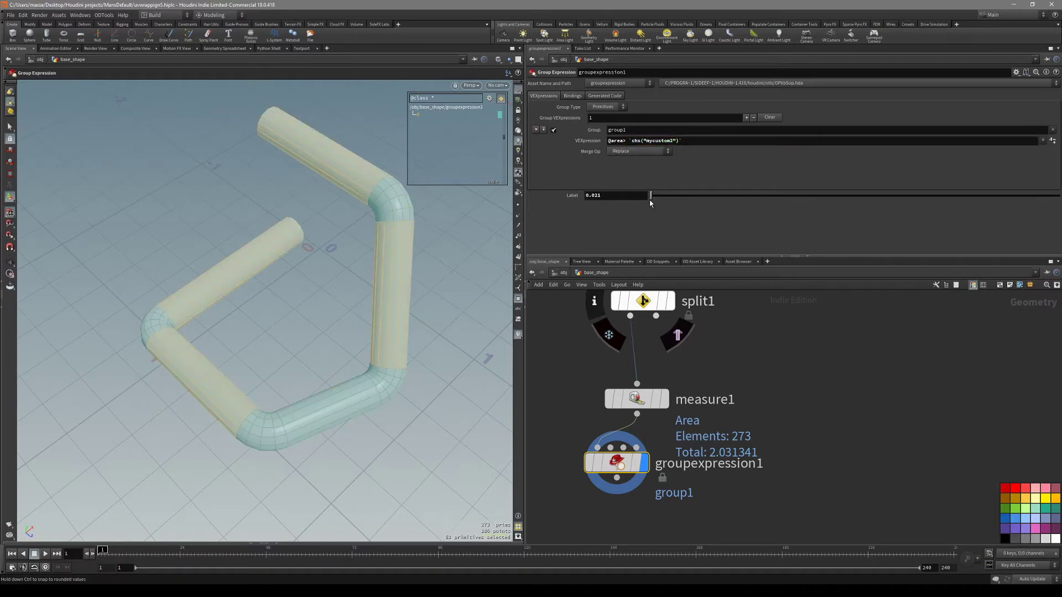
pyautogui.moveTo(633, 197); pyautogui.dragTo(560, 235, button='middle')
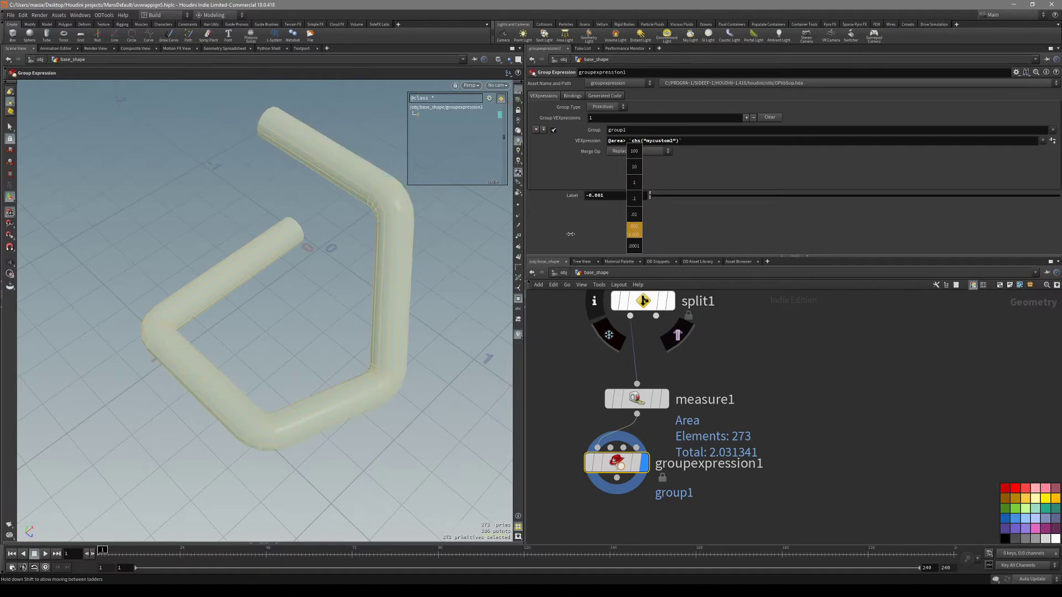
pyautogui.moveTo(627, 237); pyautogui.dragTo(626, 237, button='middle')
pyautogui.keyDown('alt'); pyautogui.moveTo(337, 299); pyautogui.dragTo(348, 247); pyautogui.keyUp('alt')
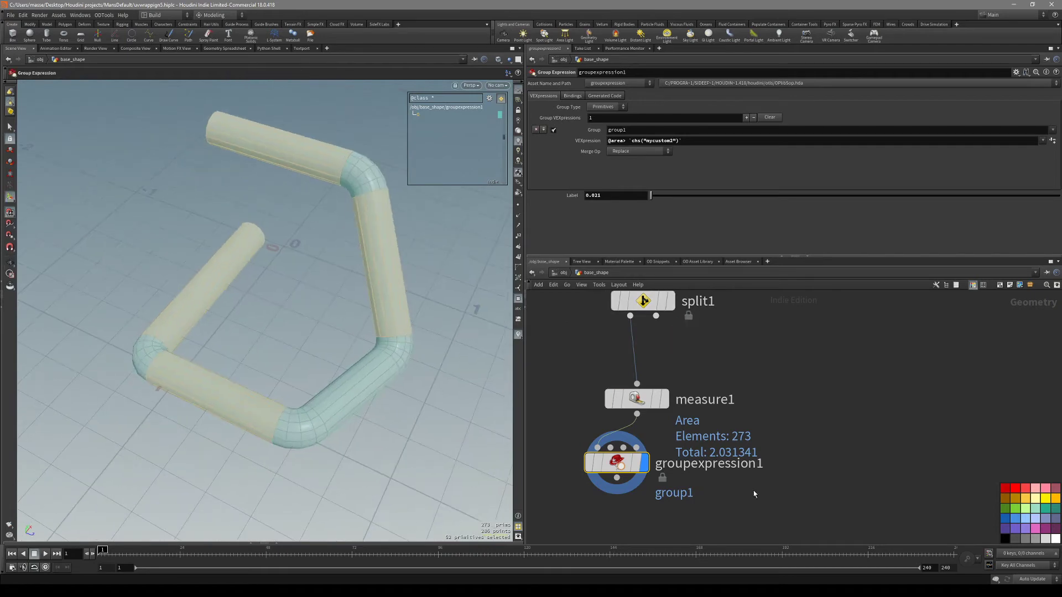
# Step: Add a Group Promote node below the Group Expression node and display it
pyautogui.moveTo(652, 526); pyautogui.dragTo(690, 459, button='middle')
pyautogui.press('Tab')
pyautogui.write('gro')
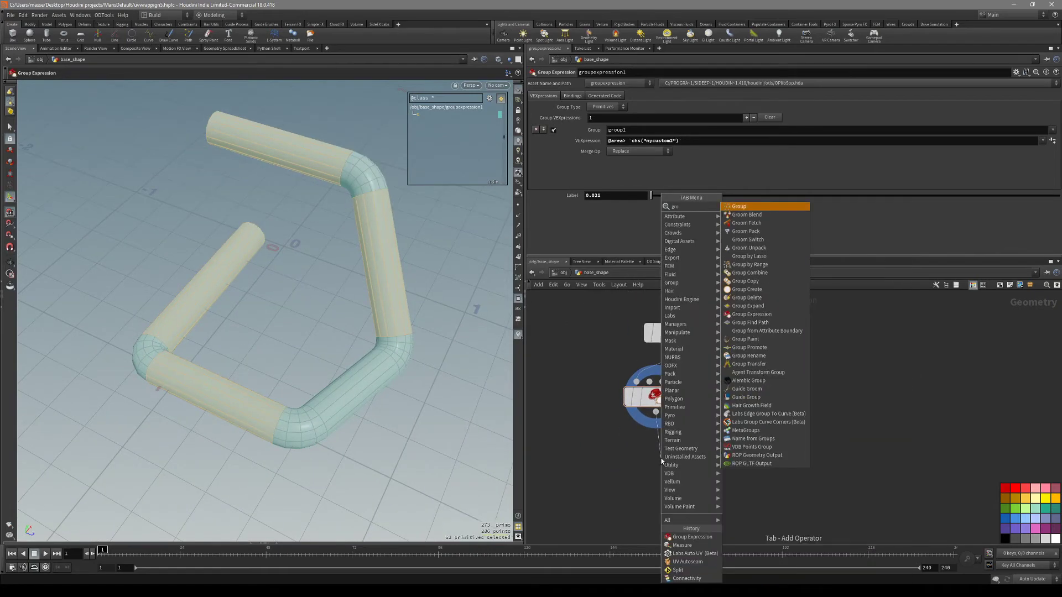
pyautogui.write('uppro')
pyautogui.press('Return')
pyautogui.click(662, 461)
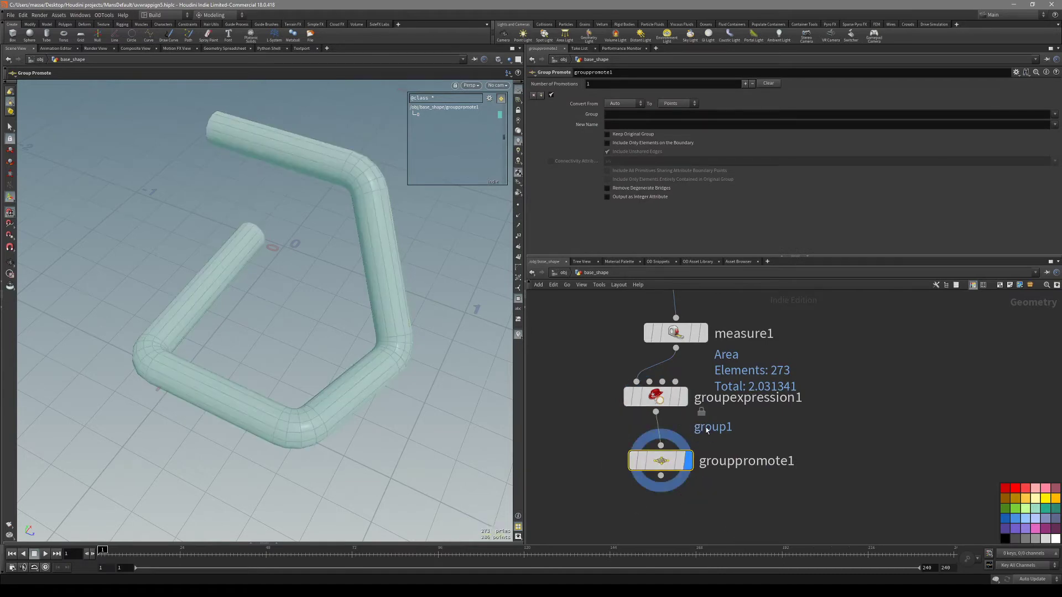
pyautogui.click(665, 400)
pyautogui.click(660, 460)
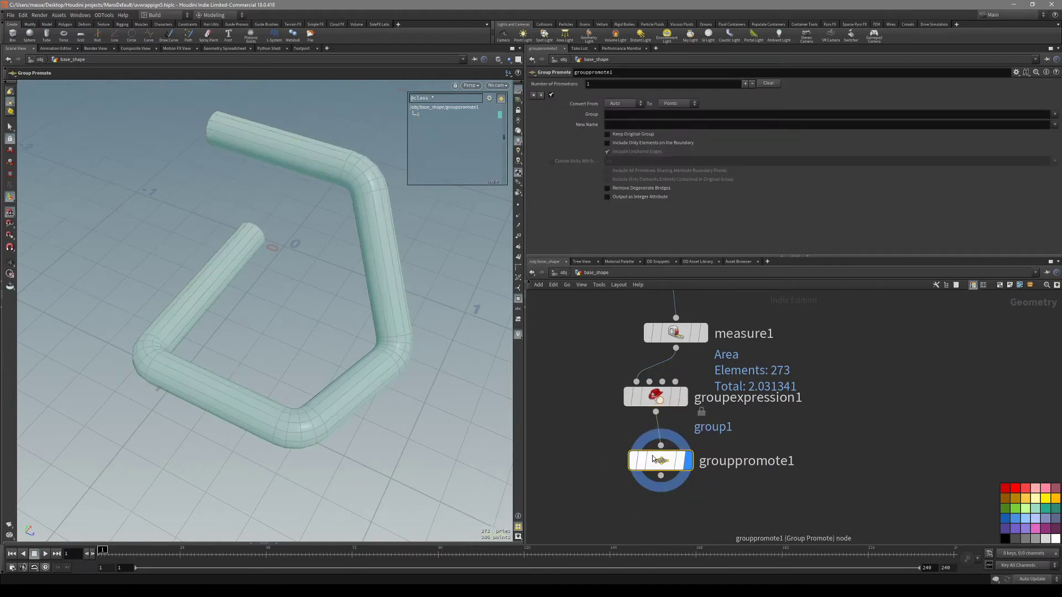
# Step: Promote group1 to edges, including only elements on the boundary, and switch the viewport to plain shading
pyautogui.click(1053, 114)
pyautogui.click(1016, 131)
pyautogui.click(694, 104)
pyautogui.click(668, 129)
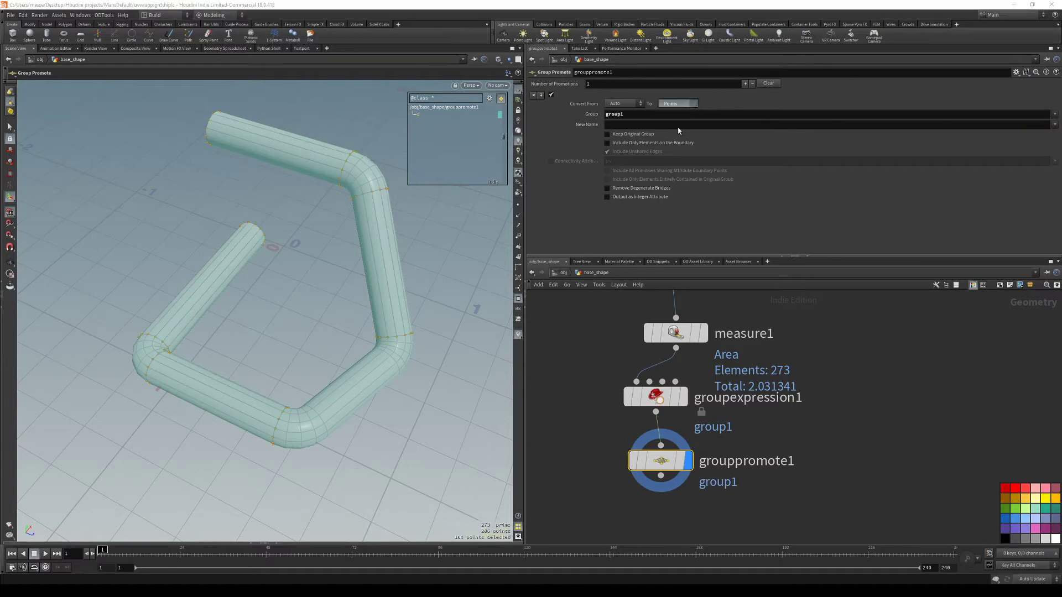
pyautogui.click(628, 143)
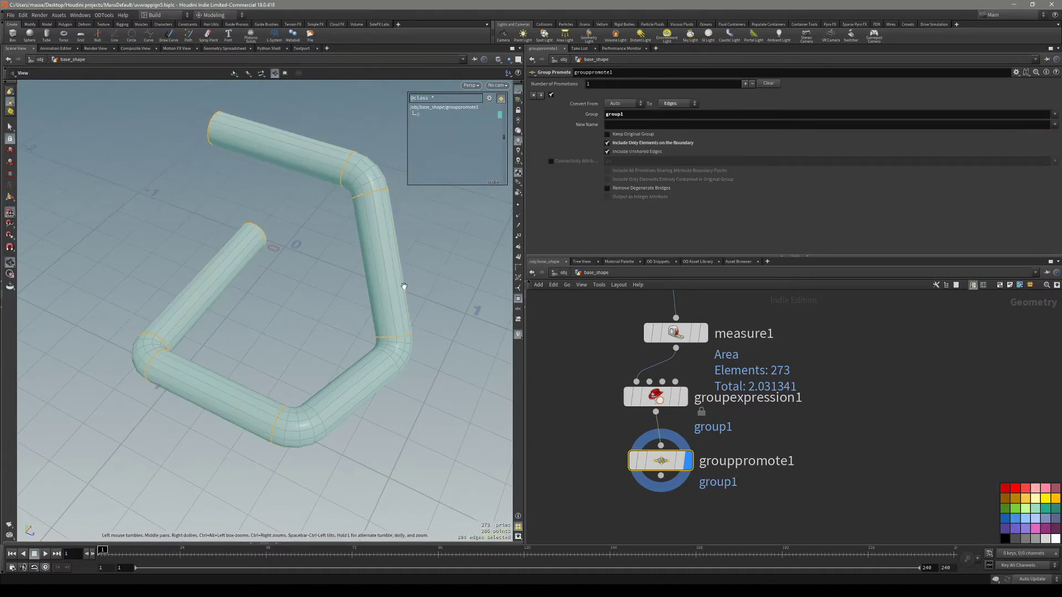
pyautogui.moveTo(403, 231)
pyautogui.keyDown('alt'); pyautogui.mouseDown()
pyautogui.moveTo(394, 324)
pyautogui.moveTo(431, 300)
pyautogui.moveTo(464, 317)
pyautogui.moveTo(438, 308)
pyautogui.moveTo(430, 362)
pyautogui.mouseUp(); pyautogui.keyUp('alt')
pyautogui.hotkey('shift', 'w')
# Step: Add a UV Autoseam node below the Group Promote node and display it
pyautogui.moveTo(703, 518); pyautogui.dragTo(705, 481, button='middle')
pyautogui.scroll(-3, 705, 482)
pyautogui.scroll(6, 705, 484)
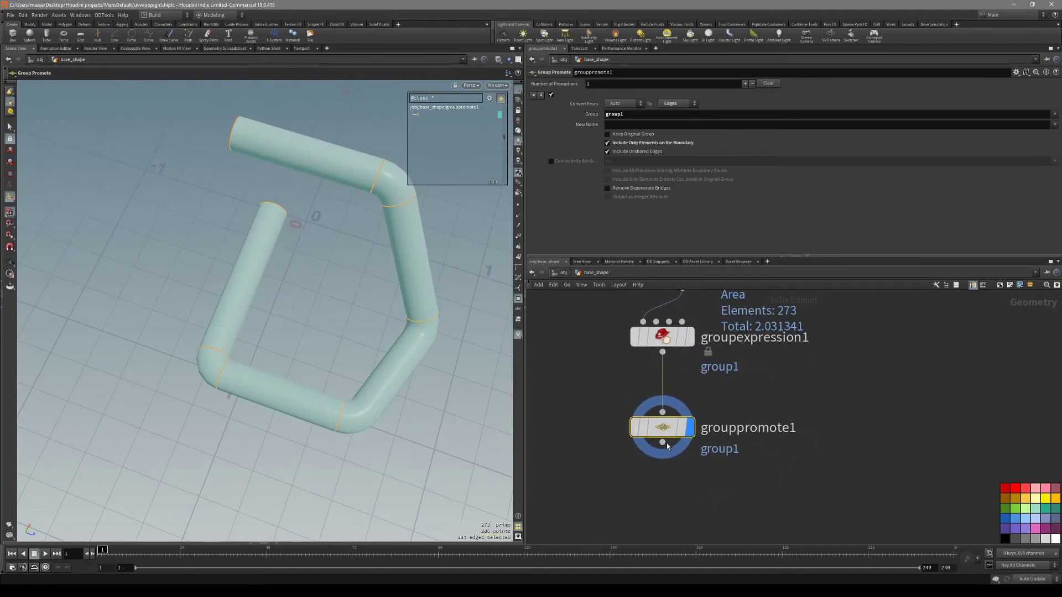
pyautogui.moveTo(670, 427); pyautogui.dragTo(678, 478)
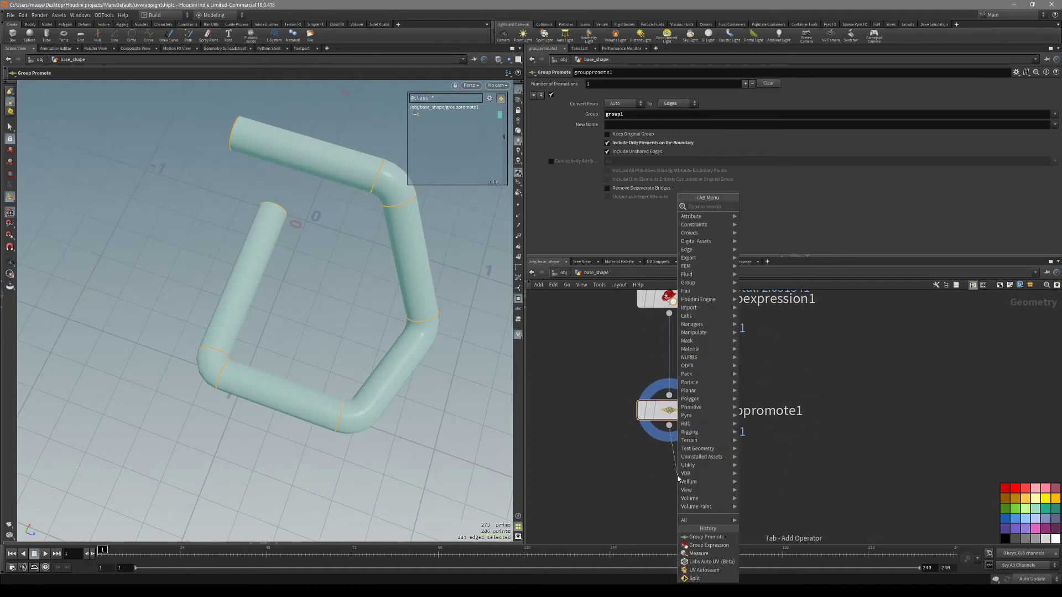
pyautogui.write('autos')
pyautogui.press('Return')
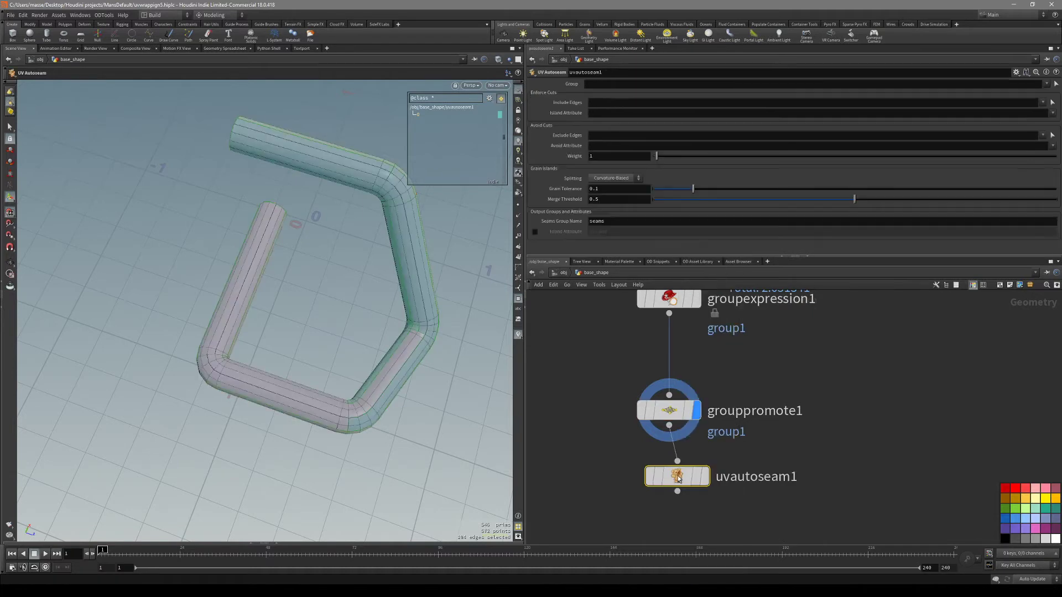
pyautogui.click(703, 477)
# Step: Examine the UV Autoseam islands on the pipe and compare them with the Group Promote node's boundary edges
pyautogui.keyDown('alt'); pyautogui.moveTo(343, 326); pyautogui.dragTo(396, 318); pyautogui.keyUp('alt')
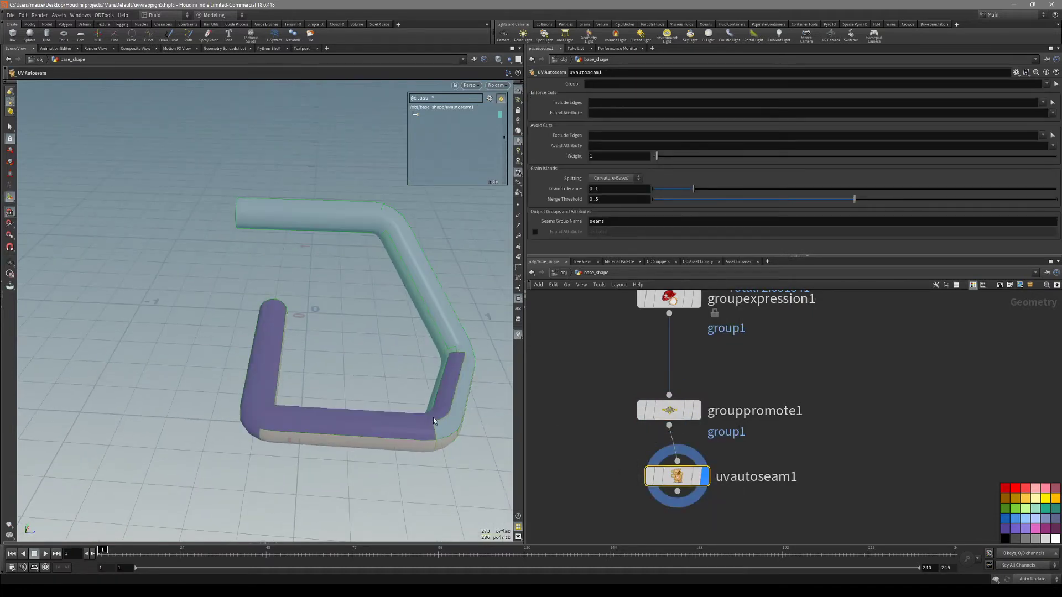
pyautogui.keyDown('alt'); pyautogui.moveTo(306, 387); pyautogui.dragTo(295, 387, button='middle'); pyautogui.keyUp('alt')
pyautogui.moveTo(294, 387); pyautogui.dragTo(271, 382)
pyautogui.press('Return')
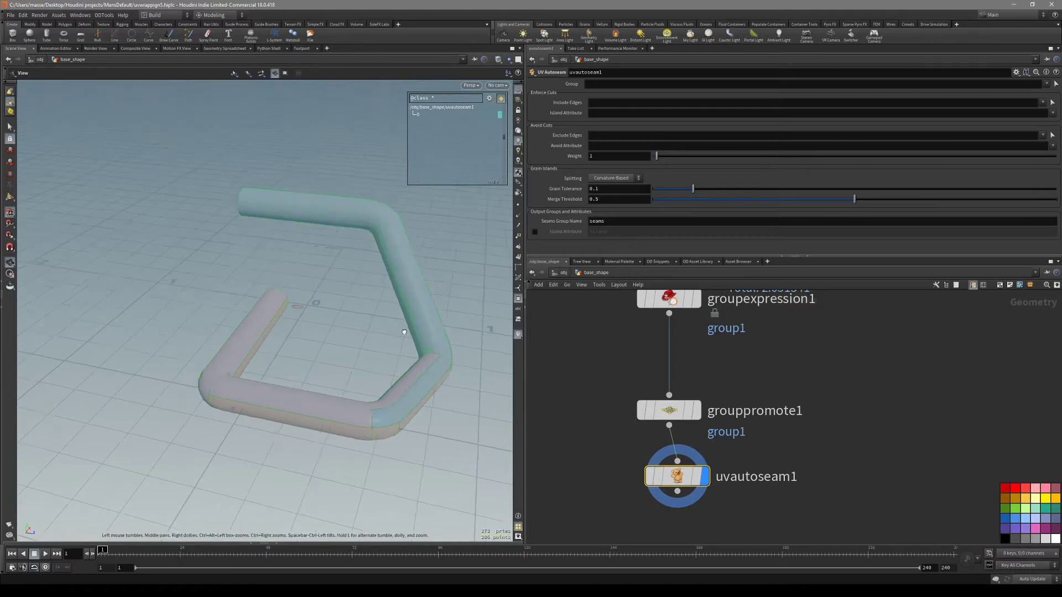
pyautogui.click(675, 415)
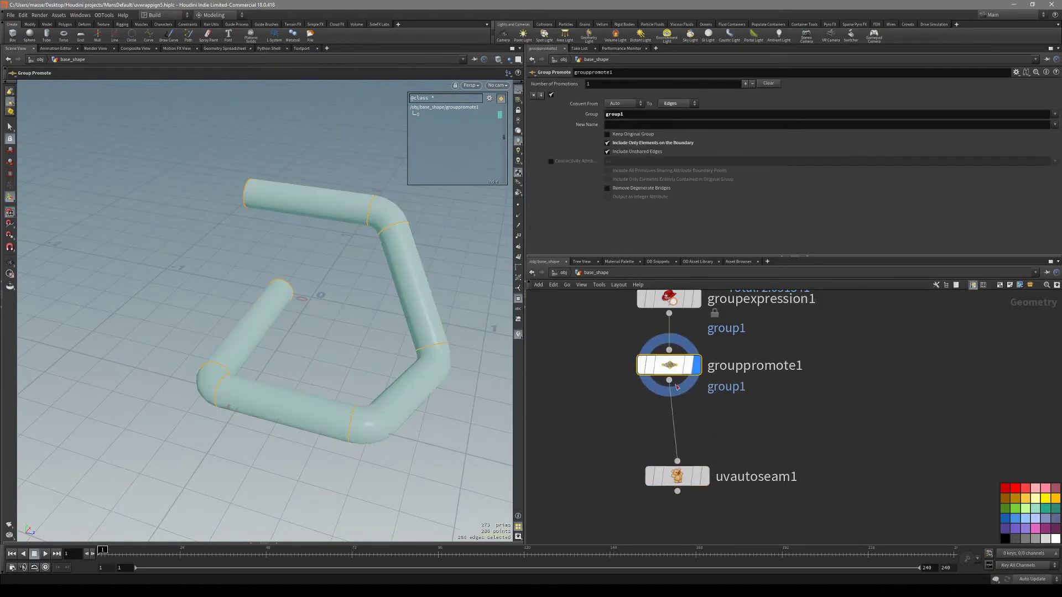
pyautogui.click(677, 476)
pyautogui.keyDown('alt'); pyautogui.moveTo(428, 308); pyautogui.dragTo(367, 343); pyautogui.keyUp('alt')
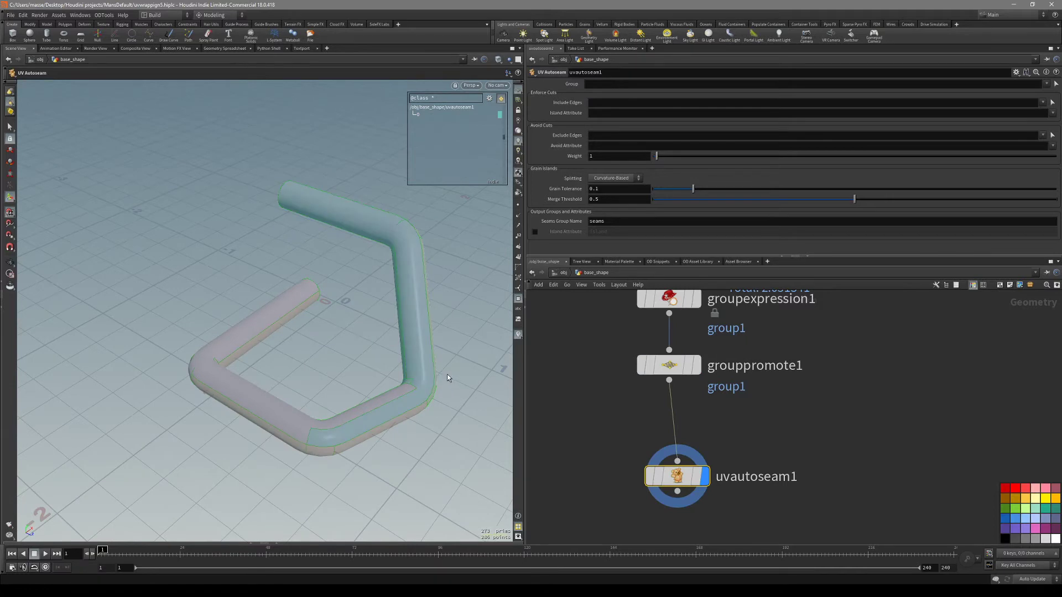
# Step: Switch to edge selection and list all groups to inspect the group1 and seams edges on the pipe
pyautogui.press('s')
pyautogui.press('3')
pyautogui.keyDown('alt'); pyautogui.moveTo(425, 366); pyautogui.dragTo(419, 347); pyautogui.keyUp('alt')
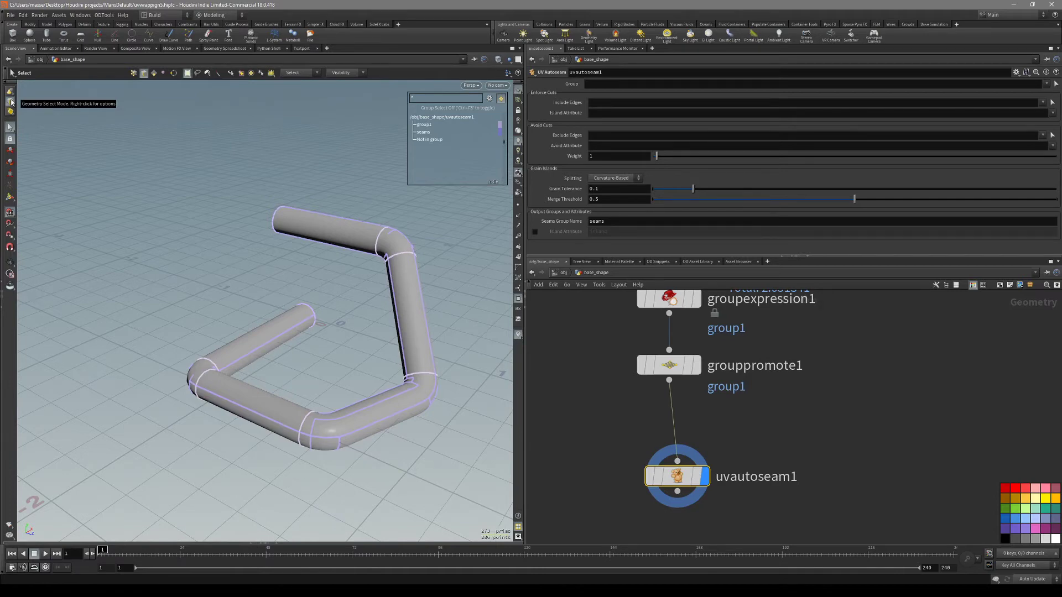
pyautogui.keyDown('alt'); pyautogui.moveTo(354, 260); pyautogui.dragTo(400, 266); pyautogui.keyUp('alt')
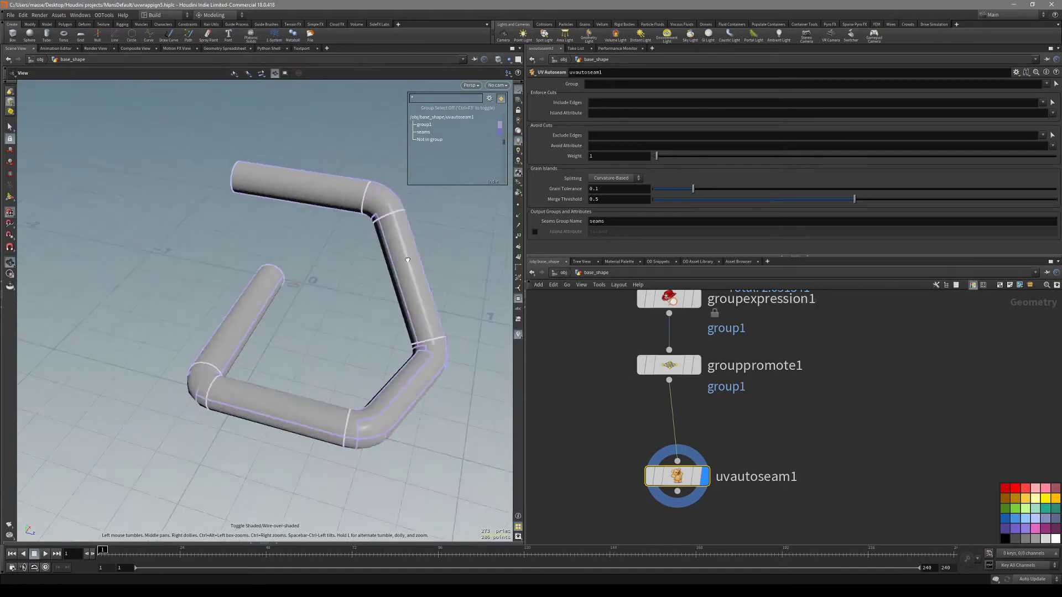
pyautogui.scroll(5, 401, 266)
pyautogui.press('s')
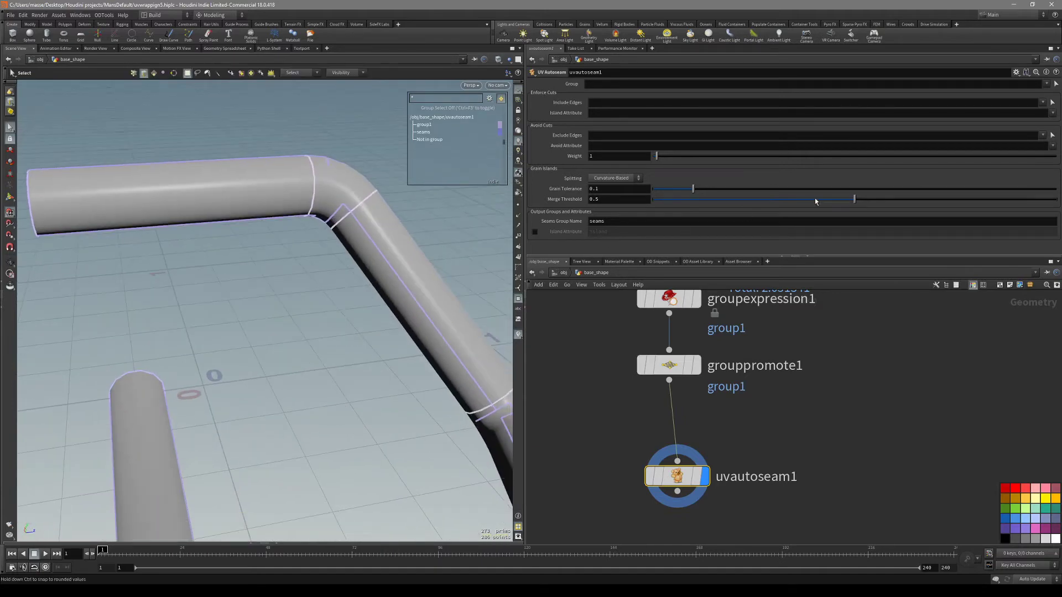
# Step: Set the UV Autoseam node's Grain Tolerance to 0.42 and Merge Threshold to 0.444
pyautogui.moveTo(835, 199)
pyautogui.mouseDown()
pyautogui.moveTo(741, 191)
pyautogui.moveTo(835, 194)
pyautogui.moveTo(785, 199)
pyautogui.moveTo(822, 198)
pyautogui.mouseUp()
pyautogui.keyDown('alt'); pyautogui.moveTo(470, 232); pyautogui.dragTo(413, 217); pyautogui.keyUp('alt')
pyautogui.moveTo(180, 364); pyautogui.dragTo(309, 353)
# Step: Add a UV Flatten node below the UV Autoseam node and display it
pyautogui.moveTo(772, 488); pyautogui.dragTo(773, 460, button='middle')
pyautogui.moveTo(677, 449); pyautogui.dragTo(671, 413)
pyautogui.press('Tab')
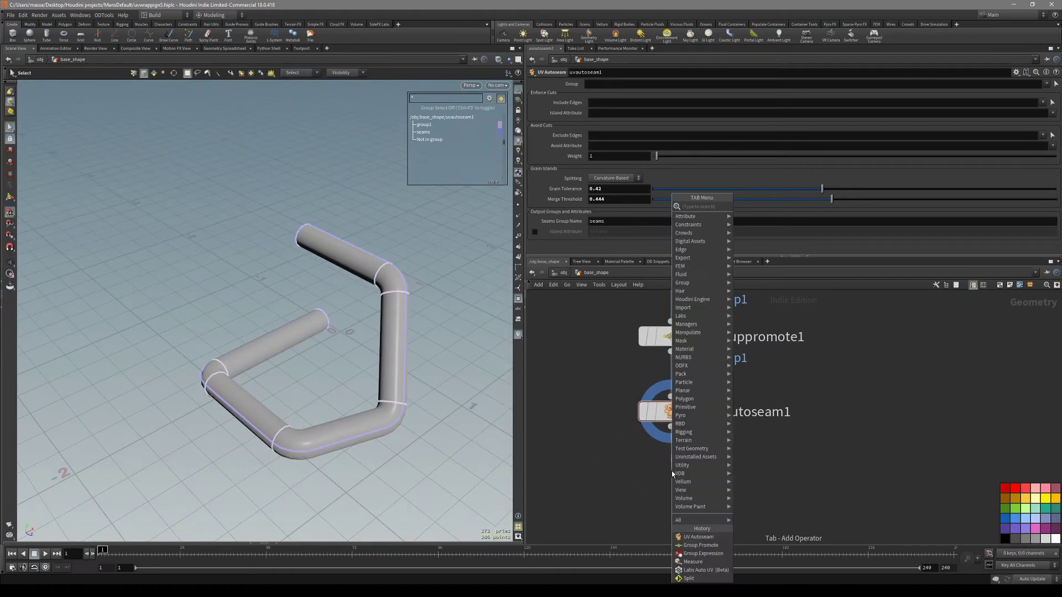
pyautogui.write('uvla')
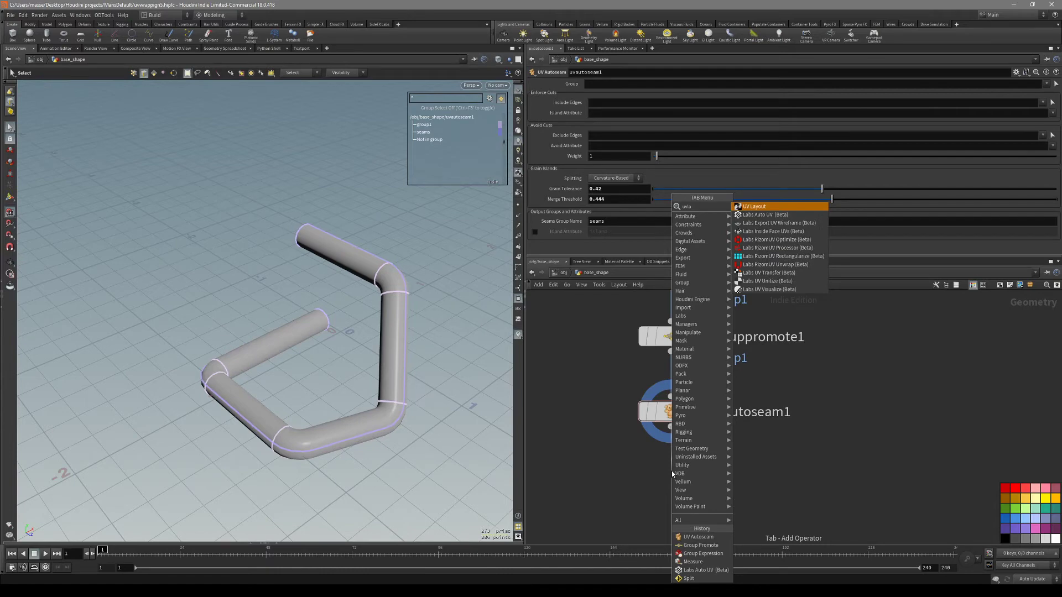
pyautogui.press('BackSpace')
pyautogui.press('BackSpace')
pyautogui.press('BackSpace')
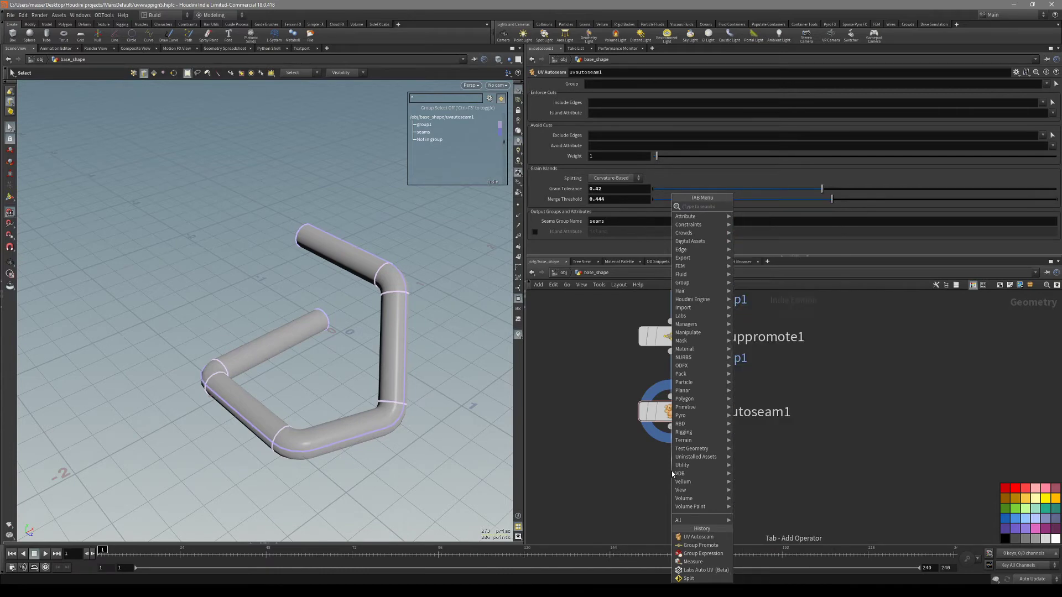
pyautogui.write('w')
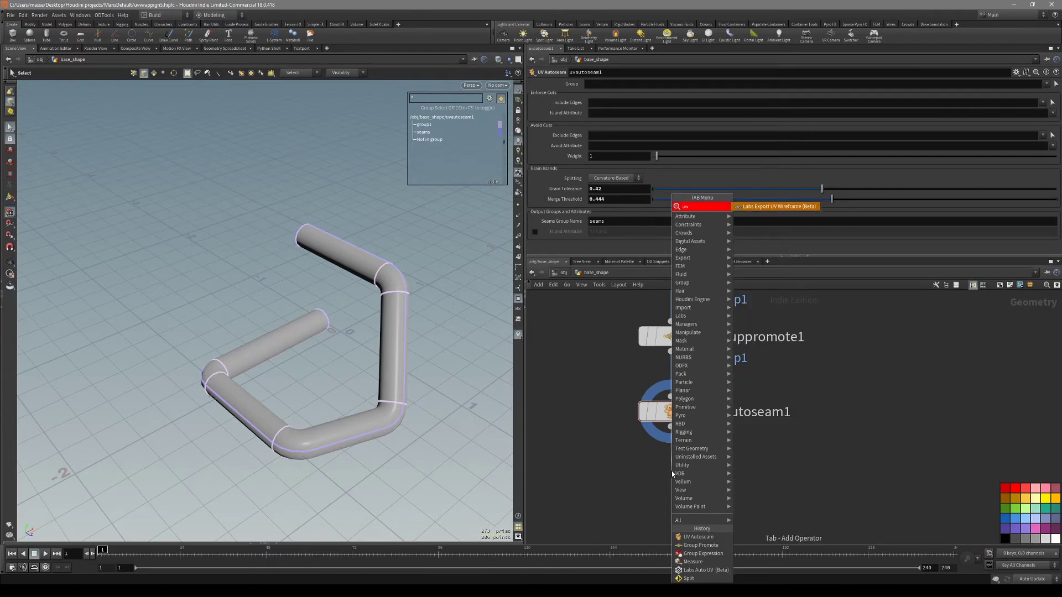
pyautogui.press('BackSpace')
pyautogui.write('vf')
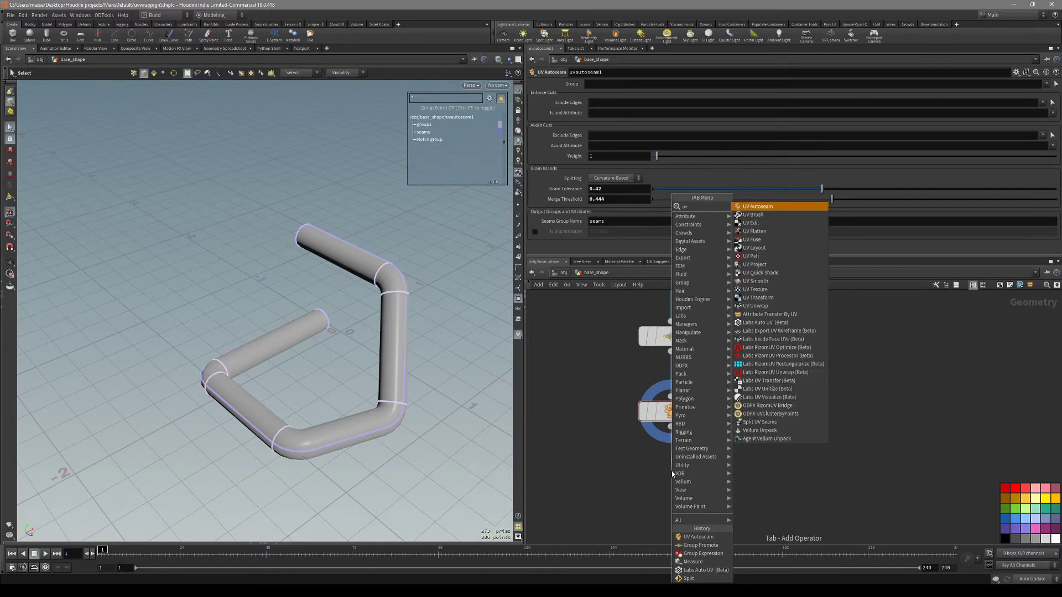
pyautogui.press('Return')
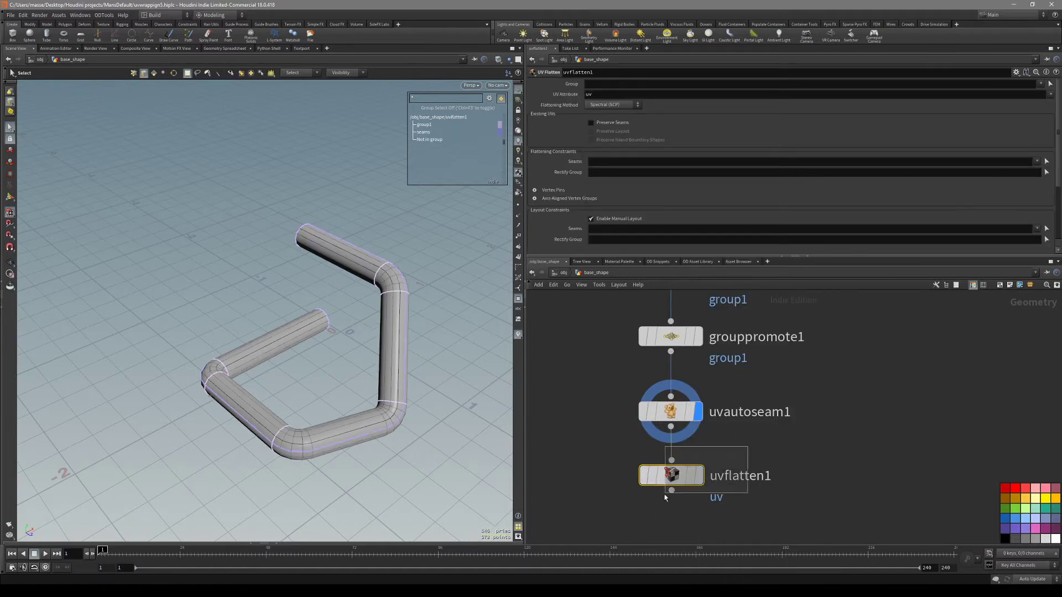
pyautogui.click(698, 476)
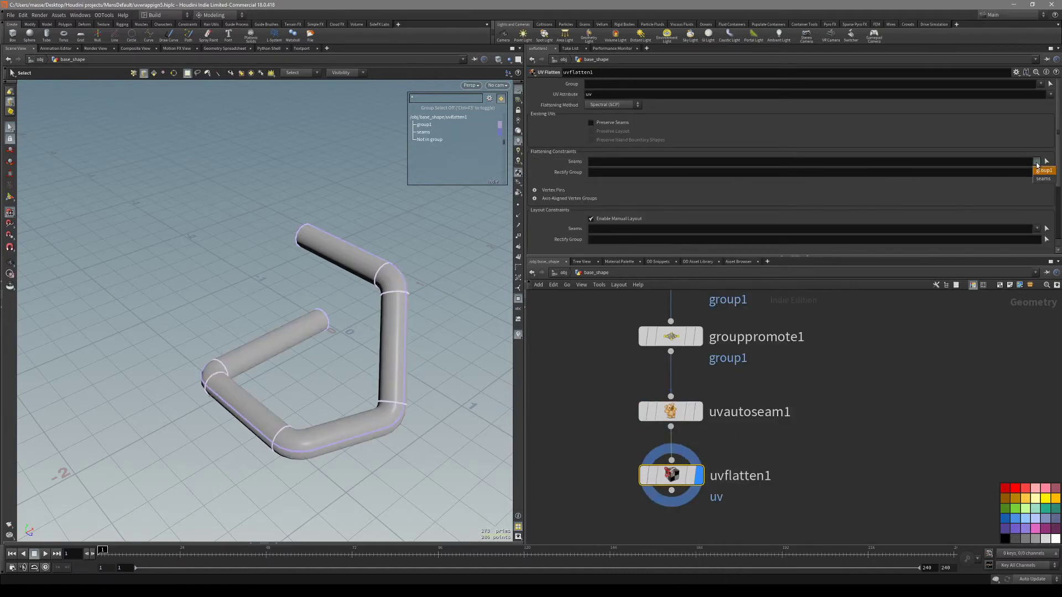
# Step: Set the UV Flatten node's flattening seams to group1 and seams, and show the result in the UV viewport
pyautogui.click(1042, 178)
pyautogui.hotkey('space', '5')
pyautogui.moveTo(416, 331)
pyautogui.mouseDown(button='right')
pyautogui.moveTo(324, 340)
pyautogui.moveTo(432, 334)
pyautogui.mouseUp(button='right')
pyautogui.moveTo(378, 308); pyautogui.dragTo(362, 352, button='middle')
pyautogui.moveTo(362, 352); pyautogui.dragTo(401, 350, button='right')
pyautogui.moveTo(401, 350); pyautogui.dragTo(408, 337, button='middle')
pyautogui.scroll(-3, 408, 336)
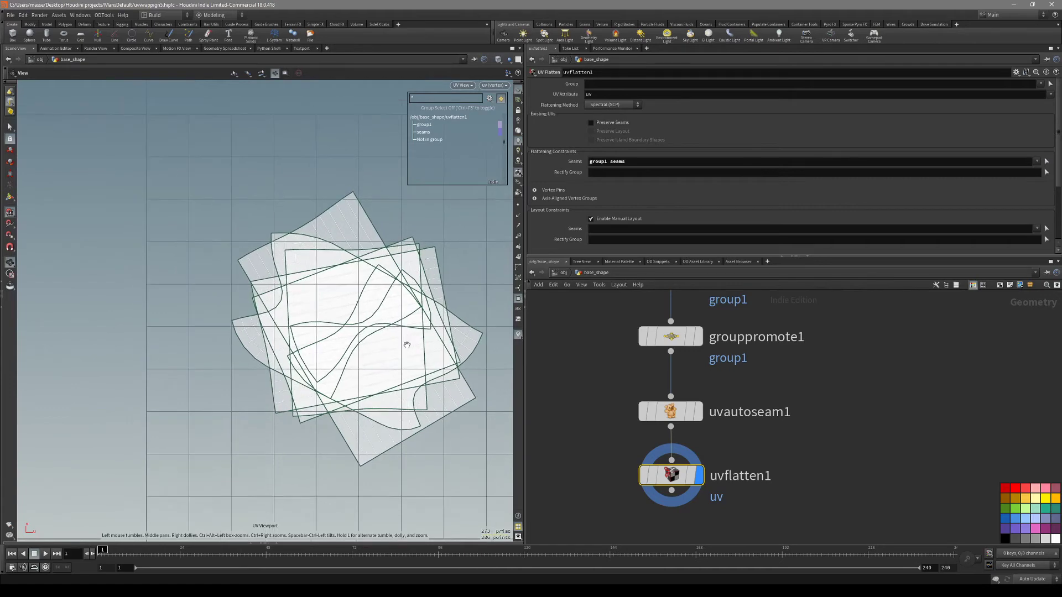
# Step: Turn off Enable Manual Layout on the UV Flatten node to pack the overlapping UV islands automatically
pyautogui.press('s')
pyautogui.press('Escape')
pyautogui.moveTo(360, 366); pyautogui.dragTo(343, 379, button='middle')
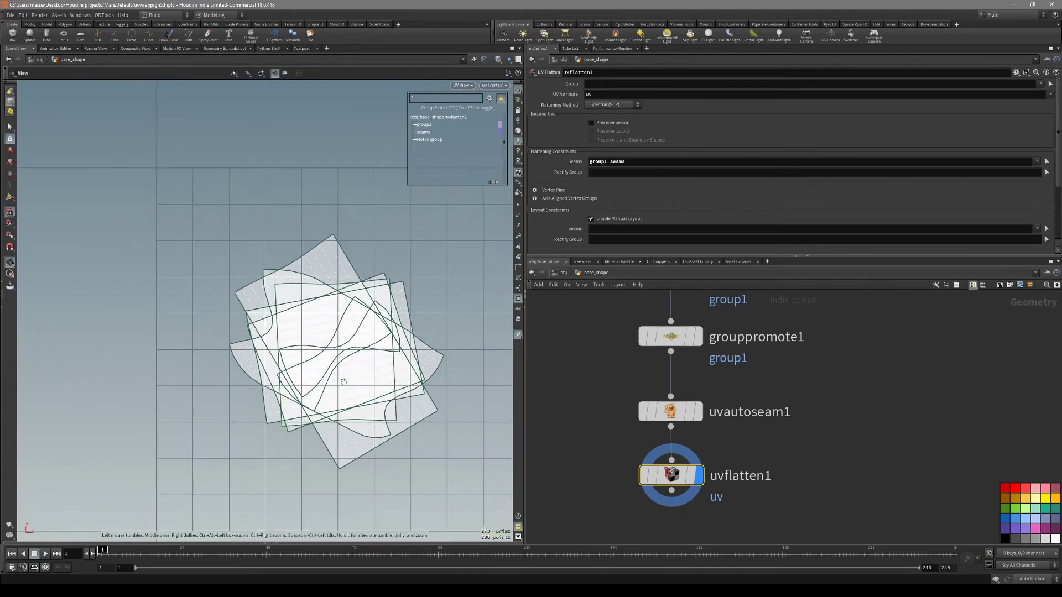
pyautogui.scroll(-2, 343, 379)
pyautogui.moveTo(423, 366); pyautogui.dragTo(431, 352, button='middle')
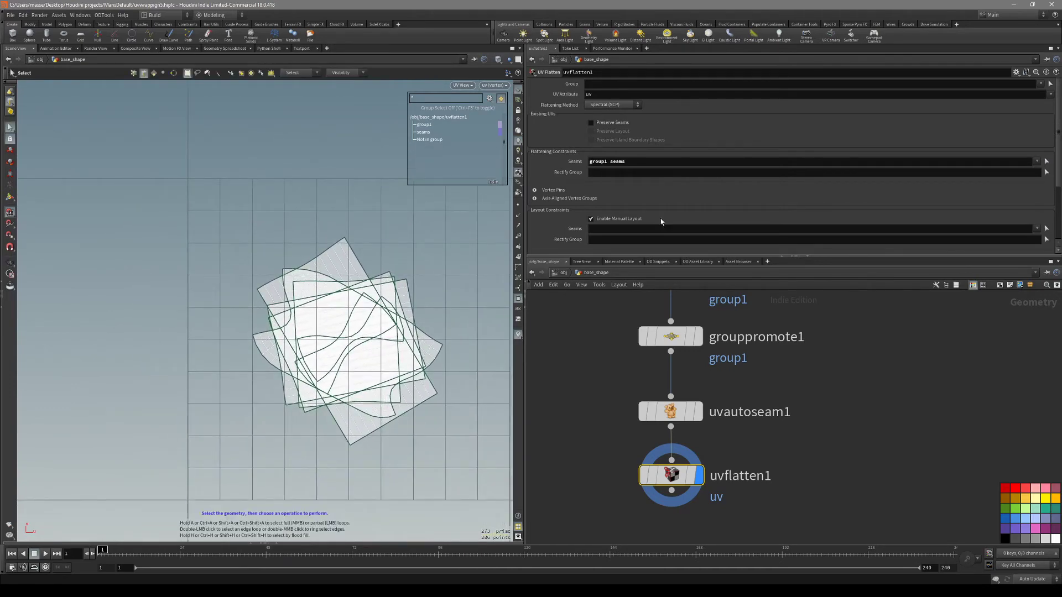
pyautogui.click(631, 224)
pyautogui.press('space')
pyautogui.moveTo(405, 338); pyautogui.dragTo(353, 322, button='middle')
pyautogui.scroll(-1, 386, 326)
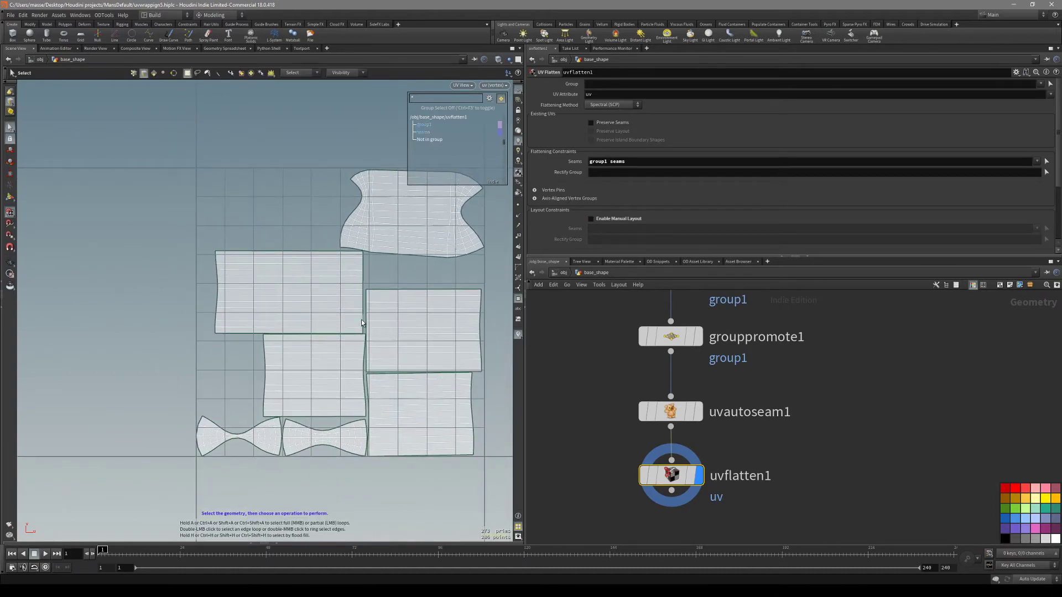
# Step: Return to the wire-shaded perspective view and examine the seams around the pipe's bends and lower section
pyautogui.hotkey('space', '1')
pyautogui.moveTo(360, 357)
pyautogui.mouseDown()
pyautogui.moveTo(391, 297)
pyautogui.moveTo(308, 268)
pyautogui.moveTo(410, 307)
pyautogui.moveTo(355, 280)
pyautogui.moveTo(326, 337)
pyautogui.moveTo(398, 442)
pyautogui.moveTo(436, 332)
pyautogui.moveTo(442, 420)
pyautogui.moveTo(434, 406)
pyautogui.mouseUp()
pyautogui.hotkey('shift', 'w')
pyautogui.moveTo(434, 407); pyautogui.dragTo(409, 377, button='middle')
pyautogui.moveTo(409, 377); pyautogui.dragTo(394, 366)
pyautogui.moveTo(410, 365); pyautogui.dragTo(552, 364, button='right')
pyautogui.moveTo(470, 364); pyautogui.dragTo(352, 340)
pyautogui.moveTo(351, 339); pyautogui.dragTo(347, 369, button='middle')
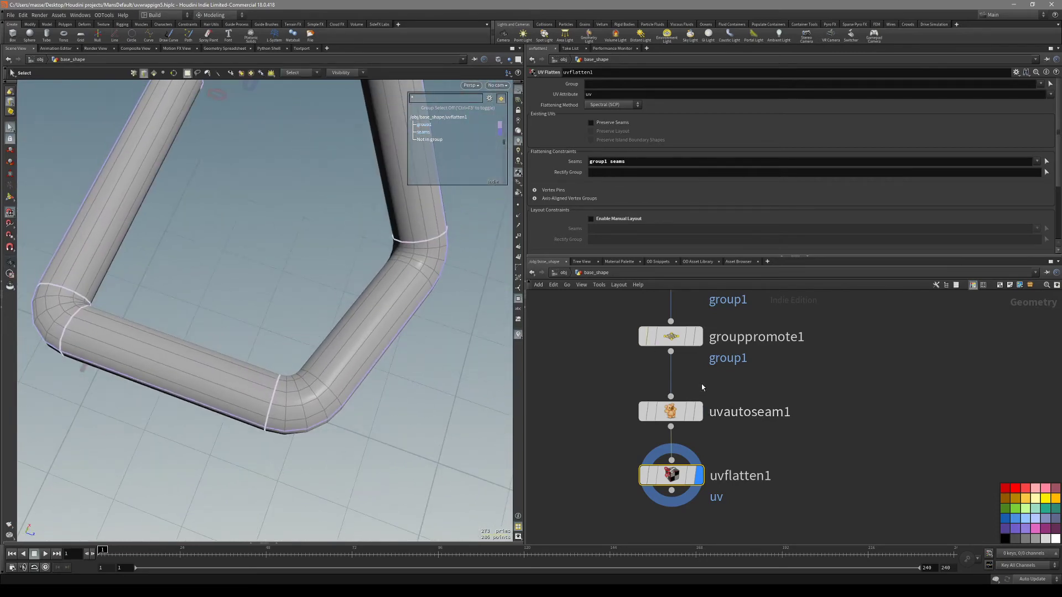
# Step: Display the Group Expression node and fine-tune its area threshold while checking the ungrouped straight section between the bends
pyautogui.scroll(-3, 705, 389)
pyautogui.click(685, 352)
pyautogui.click(700, 351)
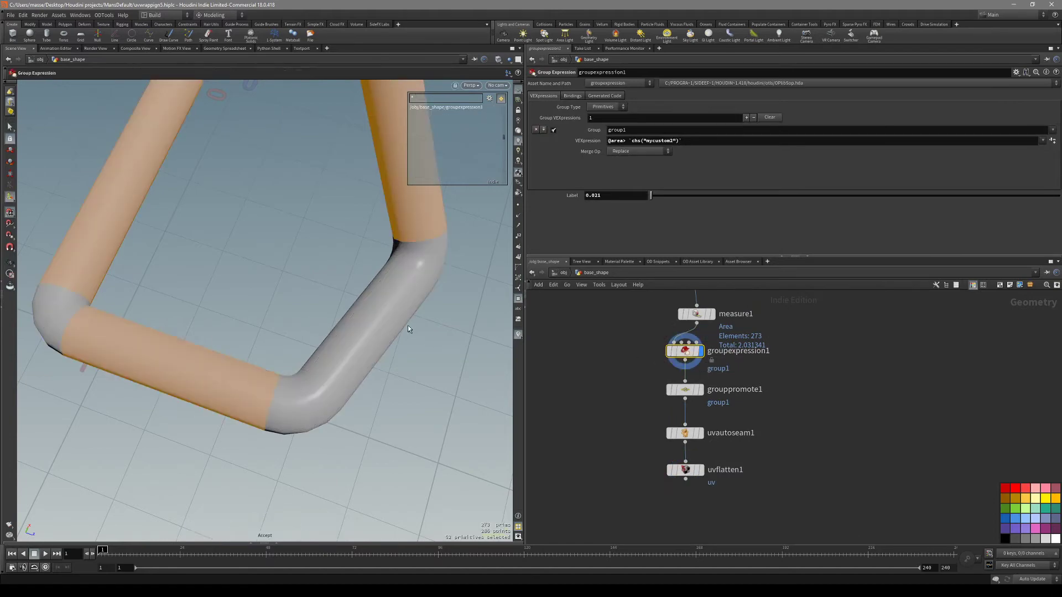
pyautogui.moveTo(389, 331); pyautogui.dragTo(402, 362)
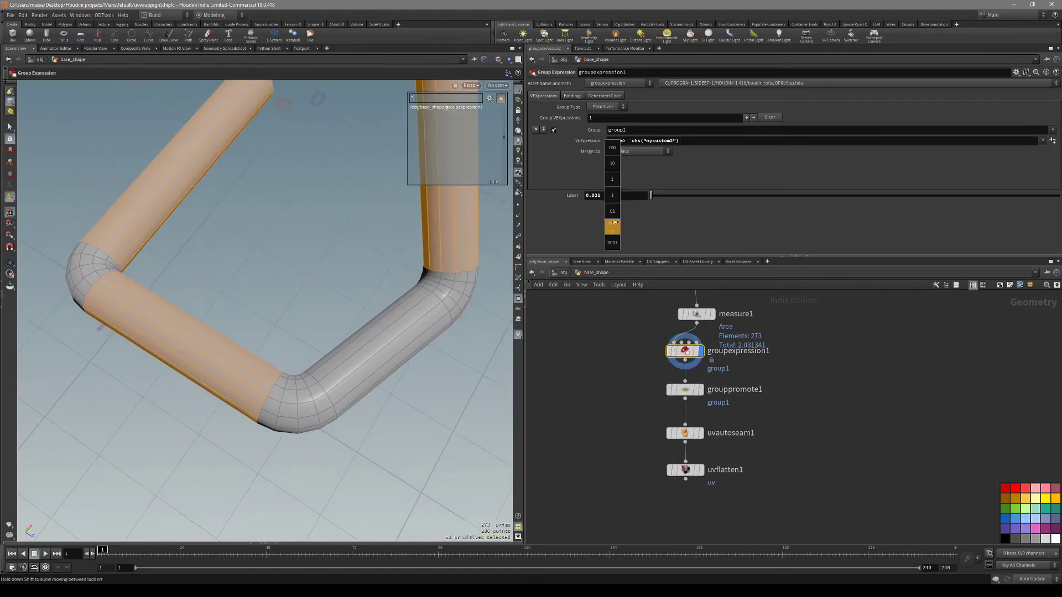
pyautogui.moveTo(570, 222); pyautogui.dragTo(559, 222, button='middle')
pyautogui.keyDown('alt'); pyautogui.moveTo(415, 319); pyautogui.dragTo(509, 344); pyautogui.keyUp('alt')
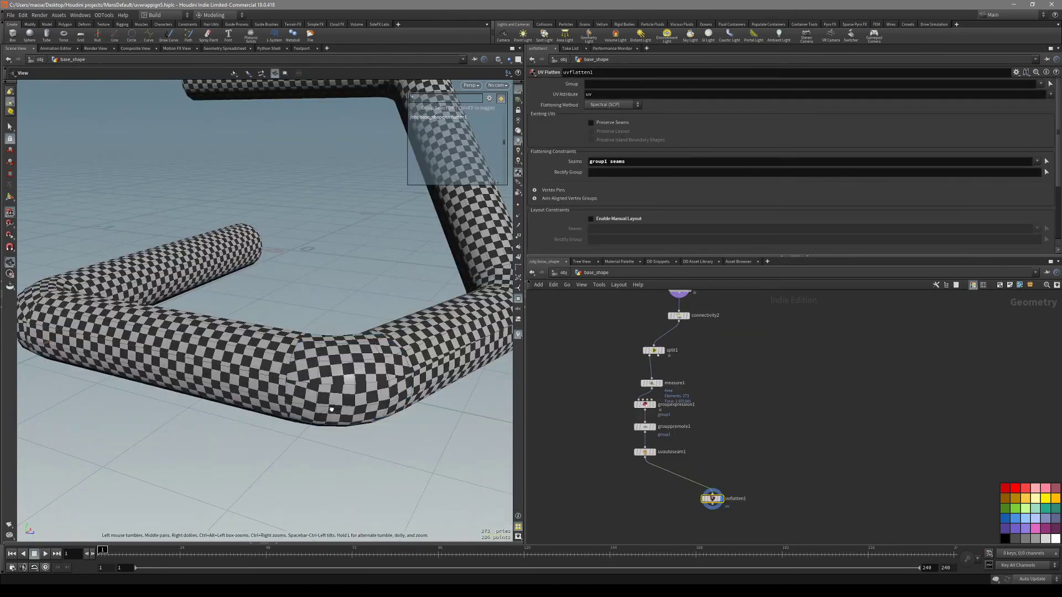
# Step: Examine the checker pattern around the lower bend in perspective and the packed islands of the pipe in the UV viewport
pyautogui.keyDown('alt'); pyautogui.moveTo(321, 416); pyautogui.dragTo(337, 390); pyautogui.keyUp('alt')
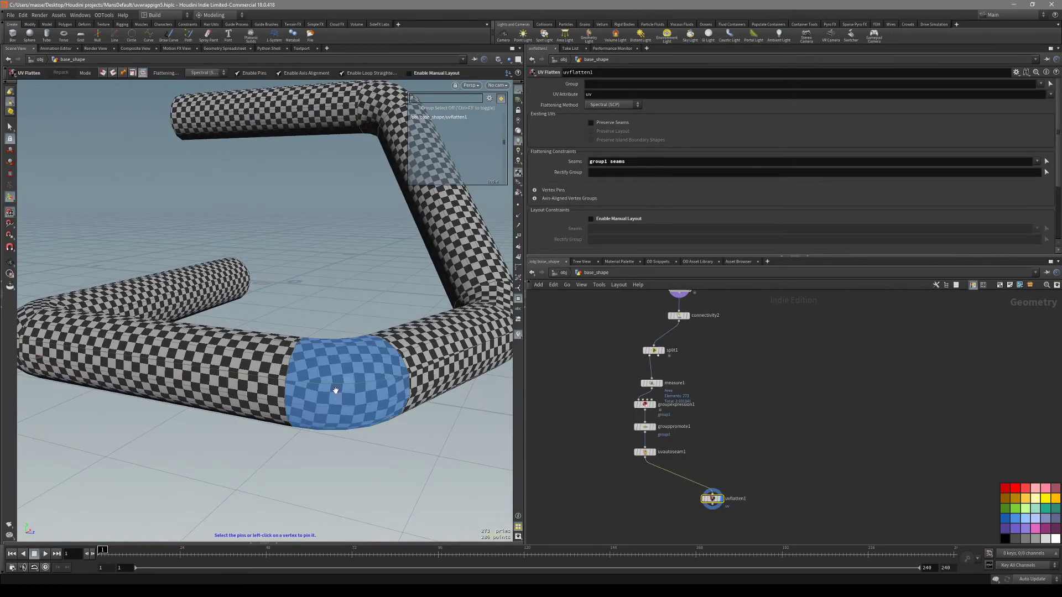
pyautogui.hotkey('space', '5')
pyautogui.scroll(-3, 338, 400)
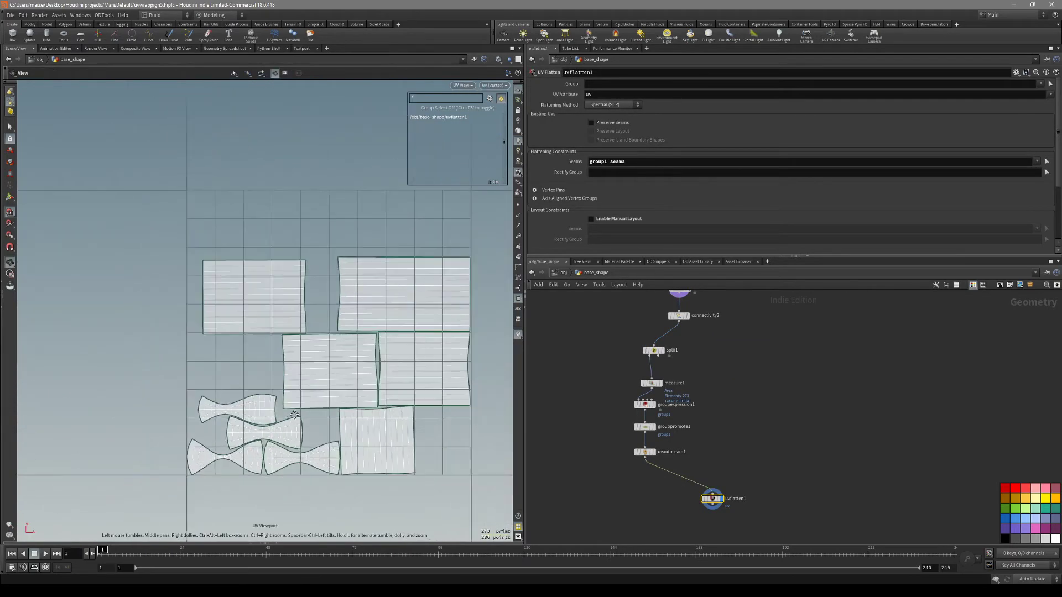
pyautogui.scroll(2, 261, 441)
pyautogui.press('Return')
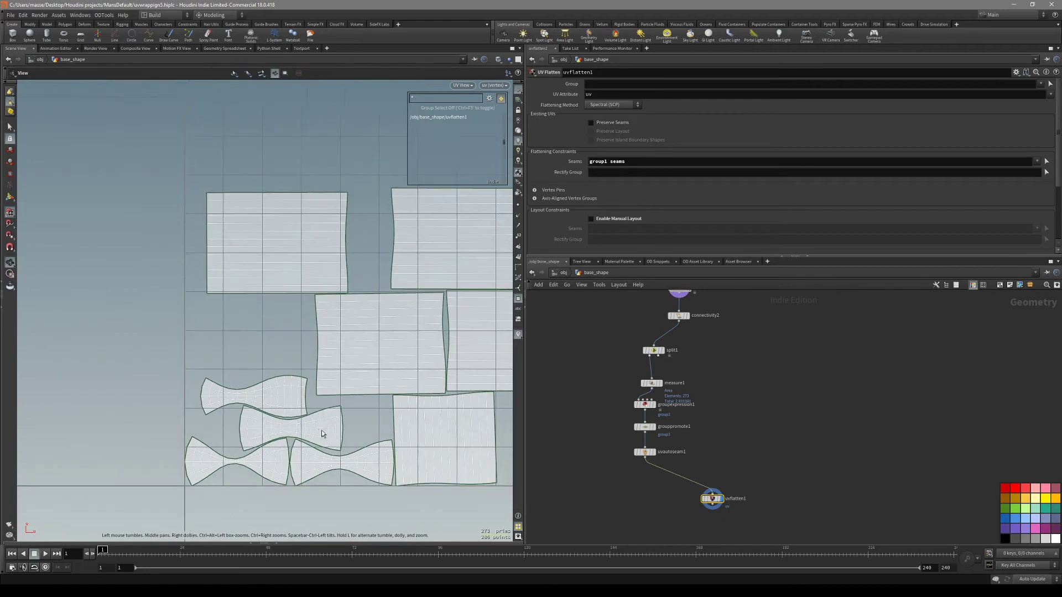
pyautogui.scroll(3, 713, 442)
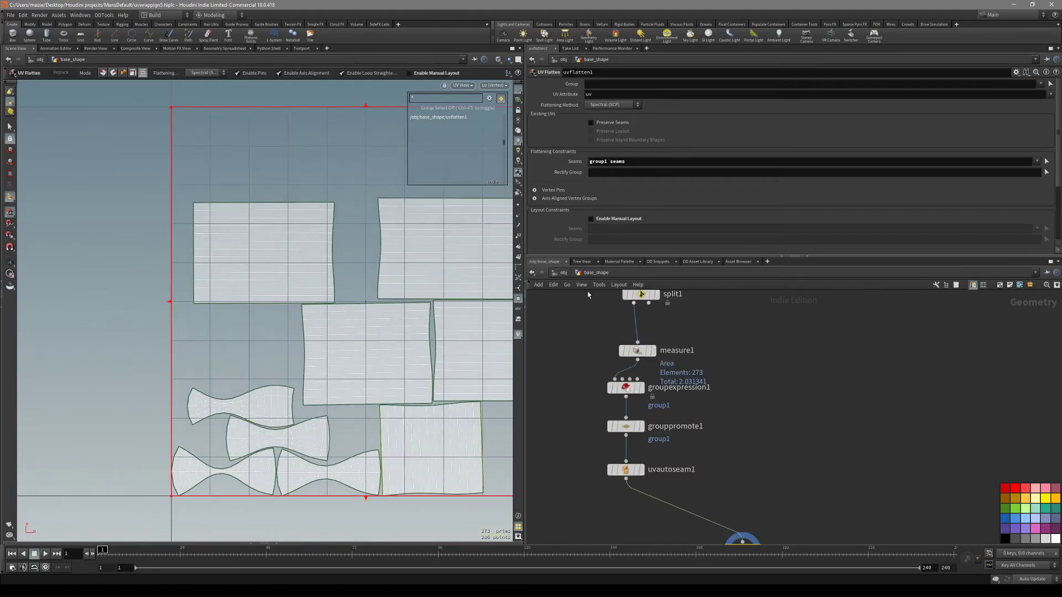
pyautogui.keyDown('alt'); pyautogui.moveTo(344, 399); pyautogui.dragTo(405, 320, button='right'); pyautogui.keyUp('alt')
pyautogui.keyDown('alt'); pyautogui.moveTo(404, 320); pyautogui.dragTo(351, 363, button='middle'); pyautogui.keyUp('alt')
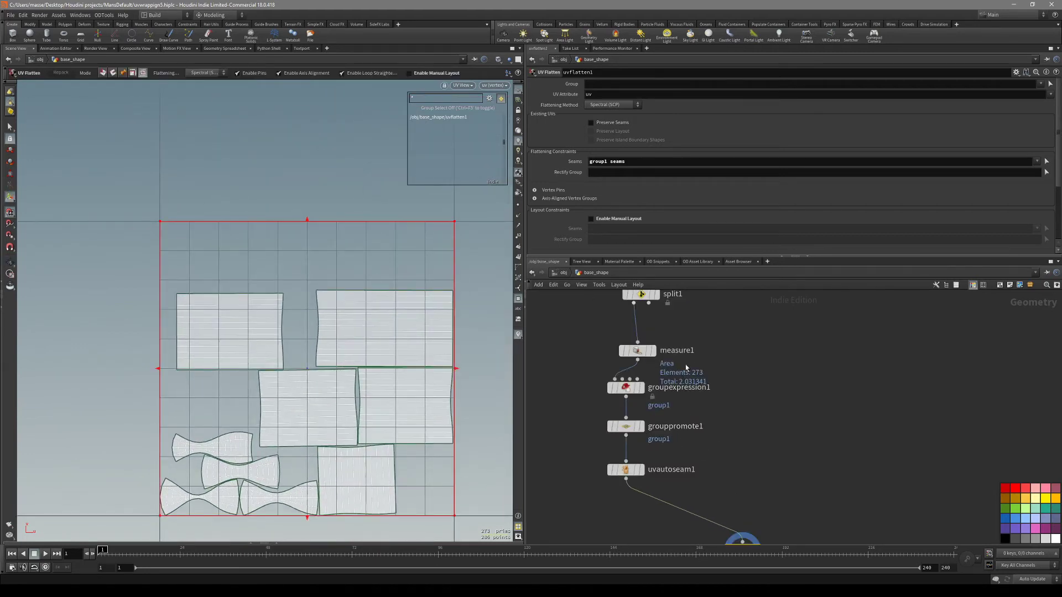
# Step: Reposition the UV Flatten node in the network so it sits directly beneath the UV Autoseam node
pyautogui.moveTo(735, 346); pyautogui.dragTo(706, 429, button='middle')
pyautogui.scroll(-3, 717, 372)
pyautogui.moveTo(716, 372); pyautogui.dragTo(731, 341, button='middle')
pyautogui.scroll(3, 706, 437)
pyautogui.moveTo(705, 451); pyautogui.dragTo(732, 391, button='middle')
pyautogui.moveTo(702, 474); pyautogui.dragTo(670, 472, button='middle')
pyautogui.moveTo(741, 494); pyautogui.dragTo(661, 492)
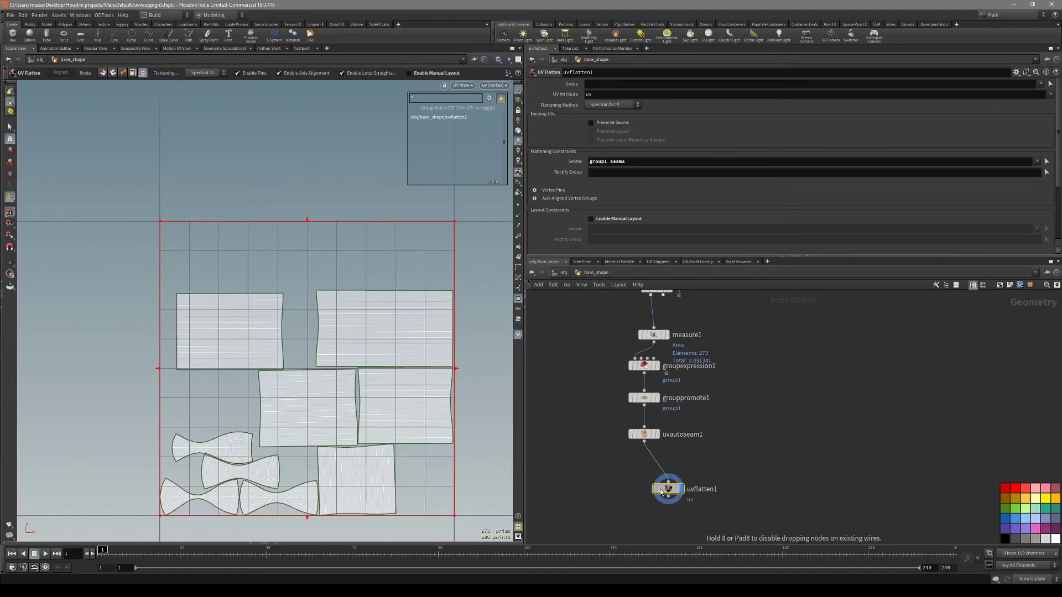
# Step: Lower the upper boundary of the UV Flatten layout area to leave a free strip at the top of the tile
pyautogui.moveTo(307, 224); pyautogui.dragTo(305, 270)
pyautogui.keyDown('alt'); pyautogui.moveTo(280, 280); pyautogui.dragTo(330, 297, button='right'); pyautogui.keyUp('alt')
pyautogui.keyDown('alt'); pyautogui.moveTo(322, 323); pyautogui.dragTo(338, 308, button='middle'); pyautogui.keyUp('alt')
pyautogui.scroll(-2, 339, 308)
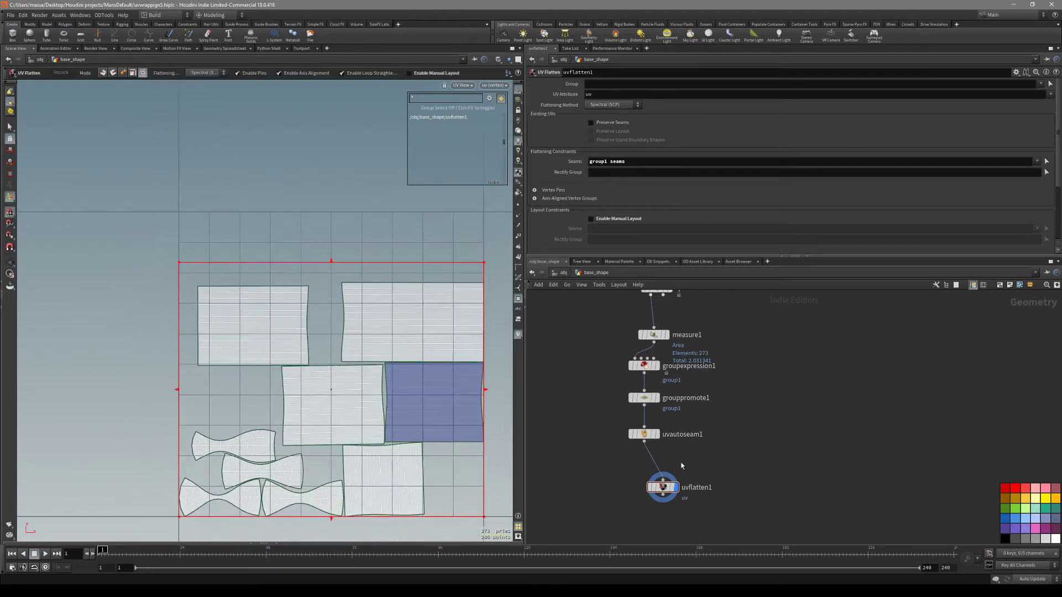
pyautogui.scroll(-1, 706, 439)
pyautogui.moveTo(706, 442)
pyautogui.mouseDown(button='middle')
pyautogui.moveTo(700, 468)
pyautogui.moveTo(695, 458)
pyautogui.mouseUp(button='middle')
pyautogui.scroll(-1, 720, 411)
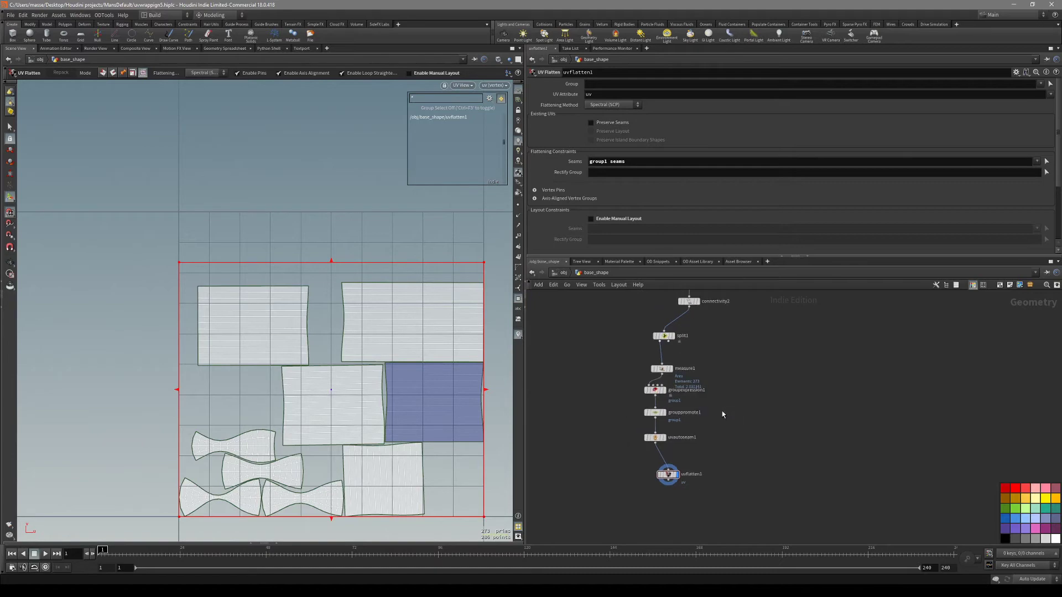
# Step: Display the pipe builder's existing UV layout and examine how much of the tile the bolt and flange islands occupy
pyautogui.moveTo(725, 303); pyautogui.dragTo(666, 391, button='middle')
pyautogui.click(628, 366)
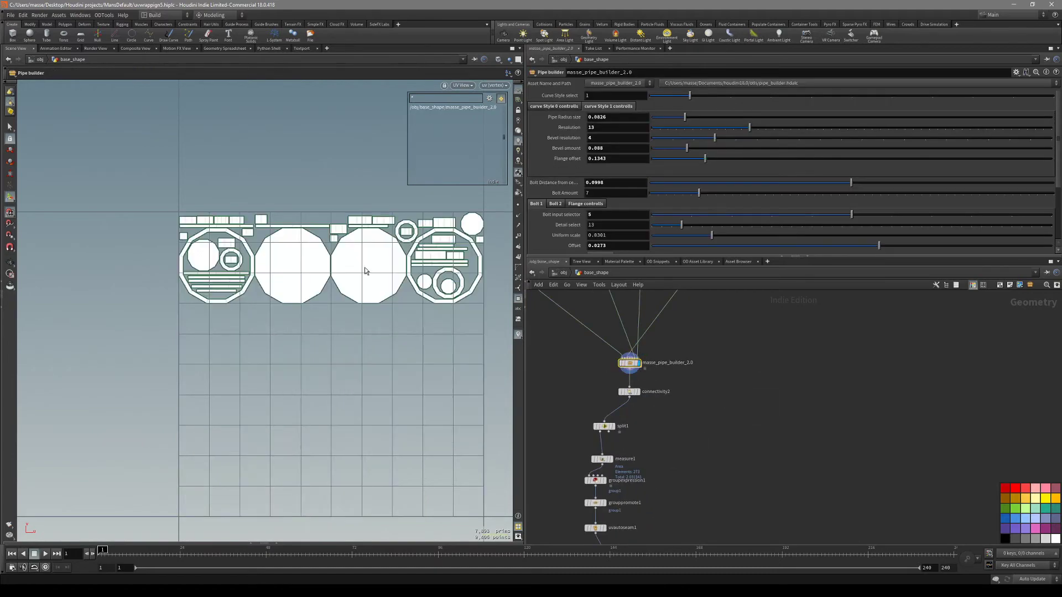
pyautogui.scroll(2, 364, 271)
pyautogui.scroll(-2, 656, 460)
pyautogui.moveTo(657, 460); pyautogui.dragTo(662, 358, button='middle')
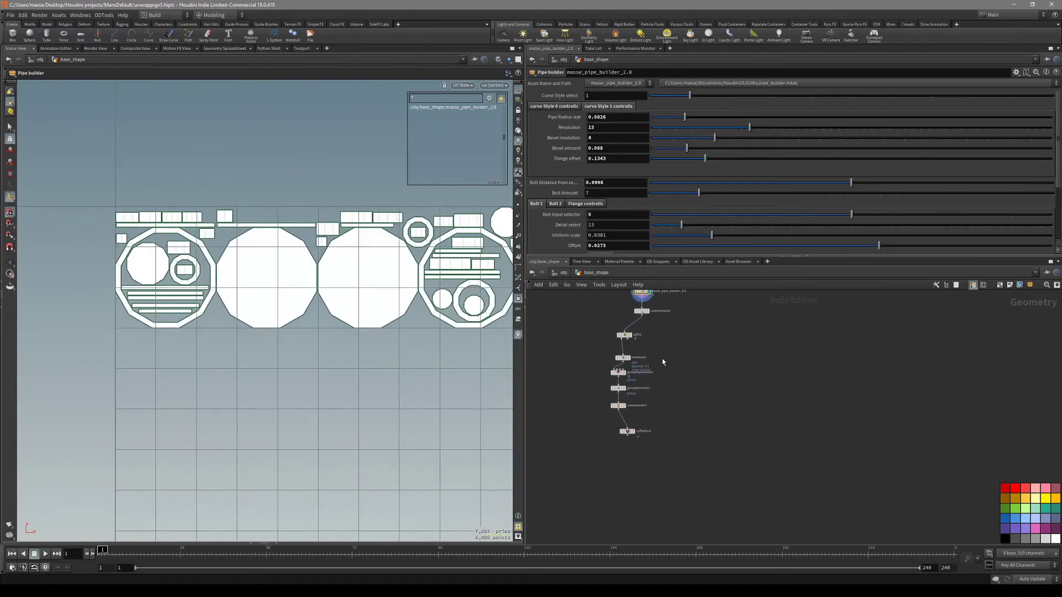
pyautogui.scroll(3, 652, 440)
# Step: Redisplay the UV Flatten node and lower its layout area's upper boundary to about seven tenths of the tile height
pyautogui.click(615, 425)
pyautogui.keyDown('alt'); pyautogui.moveTo(408, 353); pyautogui.dragTo(349, 355, button='right'); pyautogui.keyUp('alt')
pyautogui.press('Return')
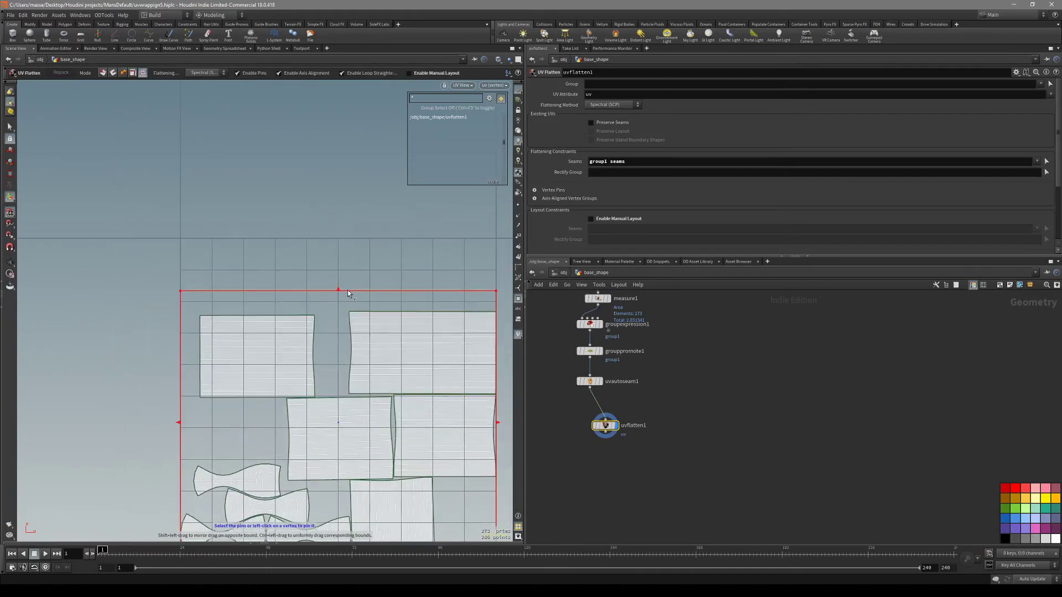
pyautogui.keyDown('alt'); pyautogui.moveTo(334, 352); pyautogui.dragTo(327, 324, button='middle'); pyautogui.keyUp('alt')
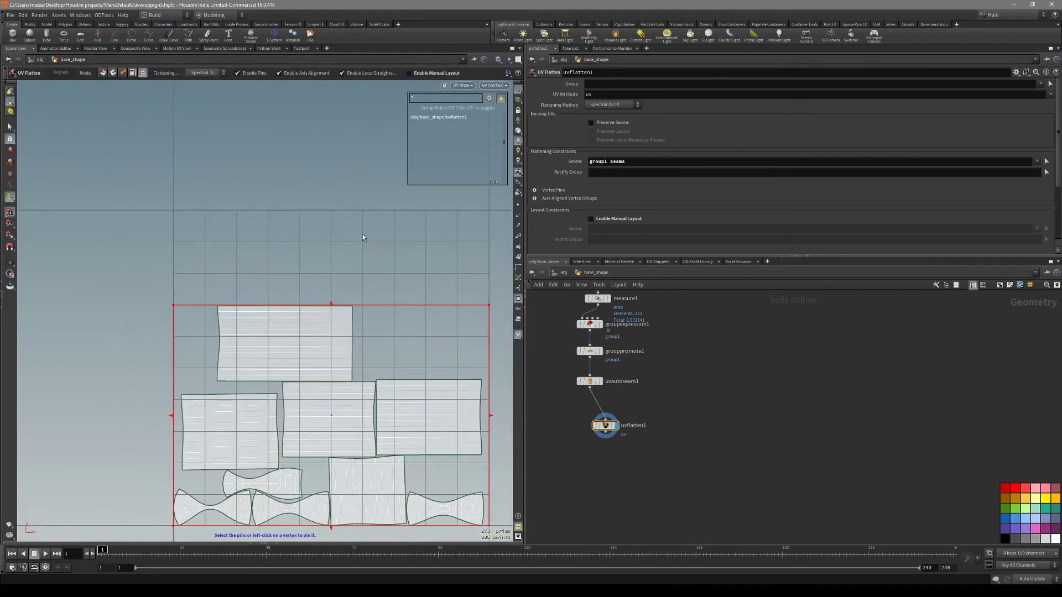
pyautogui.keyDown('alt'); pyautogui.moveTo(374, 355); pyautogui.dragTo(350, 312, button='middle'); pyautogui.keyUp('alt')
pyautogui.keyDown('alt'); pyautogui.moveTo(351, 311); pyautogui.dragTo(332, 339, button='right'); pyautogui.keyUp('alt')
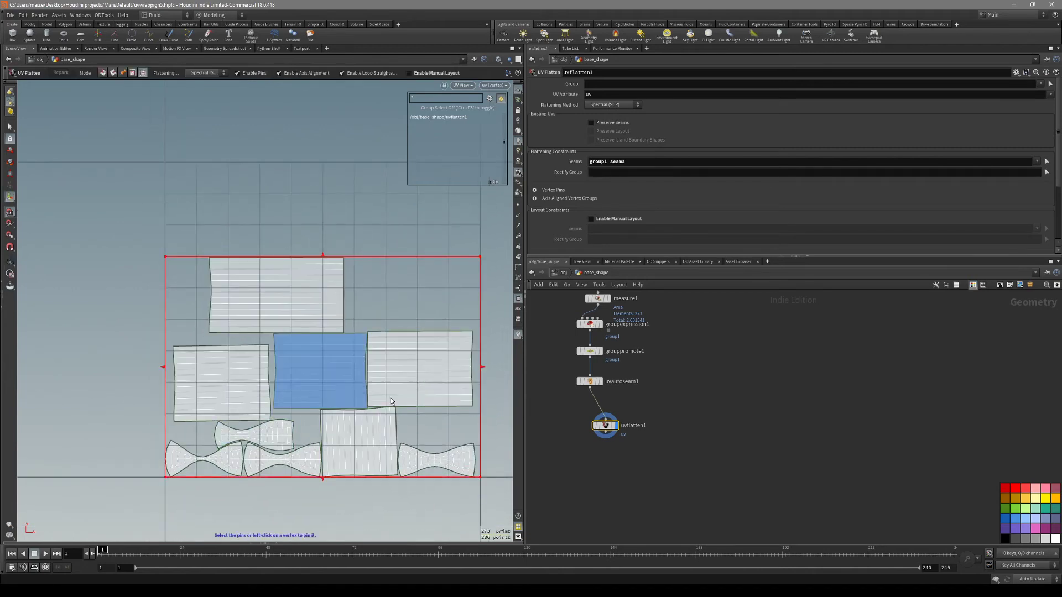
# Step: Overlay the UV Flatten islands on the pipe builder's UV layout to check whether both sets fit in one tile
pyautogui.scroll(-2, 655, 420)
pyautogui.moveTo(655, 421); pyautogui.dragTo(640, 481, button='middle')
pyautogui.scroll(-1, 663, 396)
pyautogui.moveTo(664, 396); pyautogui.dragTo(665, 454, button='middle')
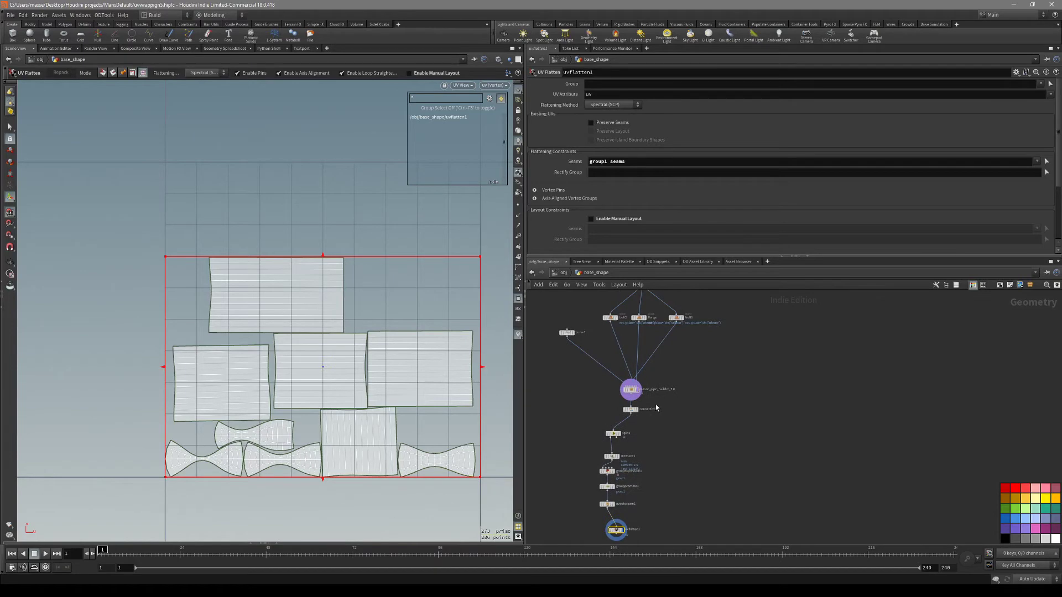
pyautogui.click(625, 389)
pyautogui.click(636, 389)
pyautogui.keyDown('alt'); pyautogui.moveTo(350, 254); pyautogui.dragTo(376, 323, button='middle'); pyautogui.keyUp('alt')
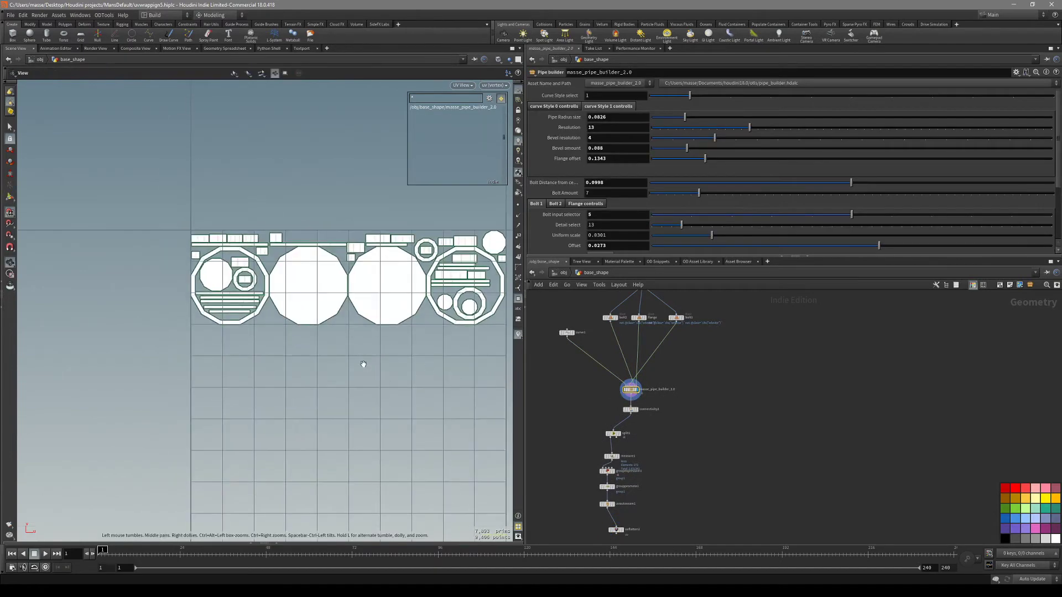
pyautogui.moveTo(372, 371); pyautogui.dragTo(360, 341, button='middle')
pyautogui.moveTo(648, 540); pyautogui.dragTo(654, 493, button='middle')
pyautogui.click(620, 482)
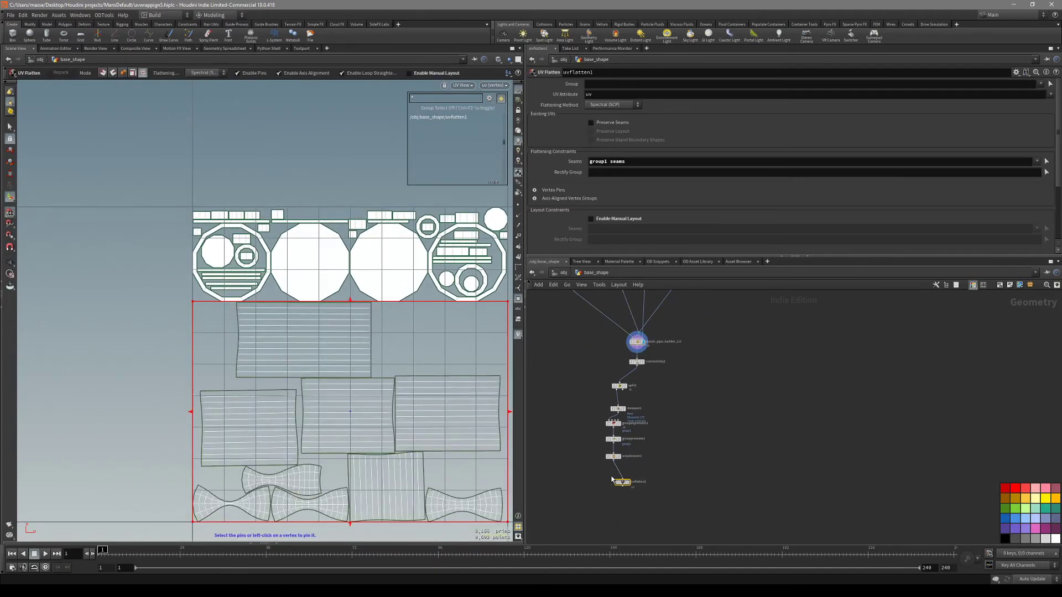
# Step: Display the UV Flatten node and view the whole checkered pipe in perspective
pyautogui.click(628, 482)
pyautogui.hotkey('space', '1')
pyautogui.keyDown('alt'); pyautogui.moveTo(451, 421); pyautogui.dragTo(456, 520); pyautogui.keyUp('alt')
pyautogui.keyDown('alt'); pyautogui.moveTo(456, 519); pyautogui.dragTo(310, 210, button='right'); pyautogui.keyUp('alt')
pyautogui.moveTo(651, 357); pyautogui.dragTo(645, 424, button='middle')
pyautogui.scroll(5, 645, 424)
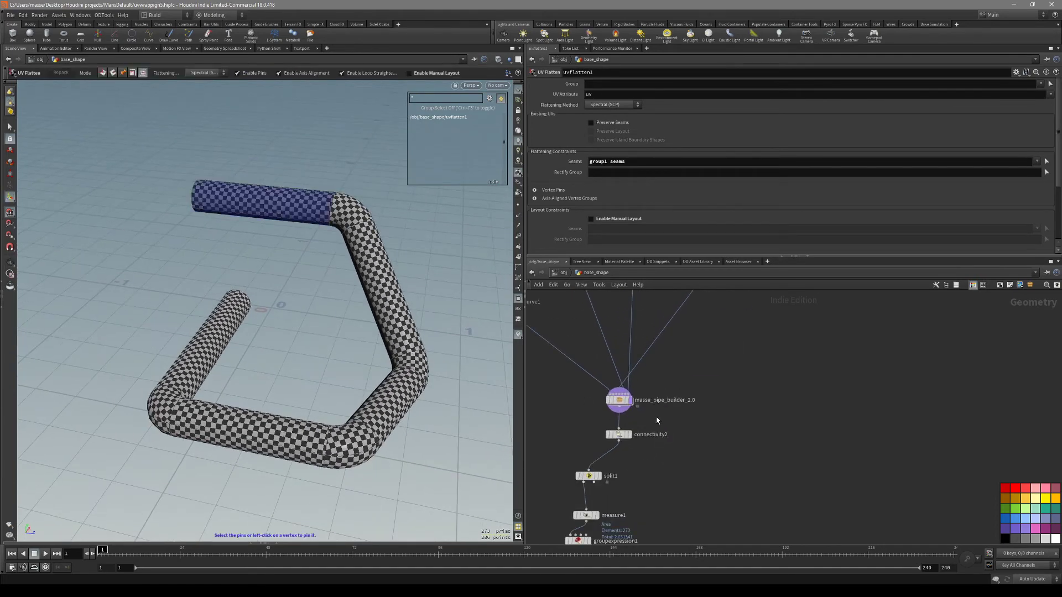
# Step: Display the pipe builder node and examine the complete pipe with flanges and bolts, toggling the wireframe overlay
pyautogui.click(623, 403)
pyautogui.click(629, 401)
pyautogui.moveTo(354, 459)
pyautogui.keyDown('alt'); pyautogui.mouseDown()
pyautogui.moveTo(365, 426)
pyautogui.moveTo(358, 387)
pyautogui.moveTo(340, 396)
pyautogui.moveTo(407, 412)
pyautogui.moveTo(324, 393)
pyautogui.moveTo(367, 386)
pyautogui.moveTo(339, 367)
pyautogui.moveTo(359, 378)
pyautogui.moveTo(293, 398)
pyautogui.moveTo(365, 412)
pyautogui.mouseUp(); pyautogui.keyUp('alt')
pyautogui.scroll(4, 365, 426)
pyautogui.hotkey('shift', 'w')
pyautogui.hotkey('shift', 'w')
pyautogui.hotkey('shift', 'w')
pyautogui.scroll(3, 327, 390)
pyautogui.hotkey('shift', 'w')
pyautogui.scroll(-4, 360, 378)
pyautogui.hotkey('shift', 'w')
pyautogui.scroll(-5, 748, 375)
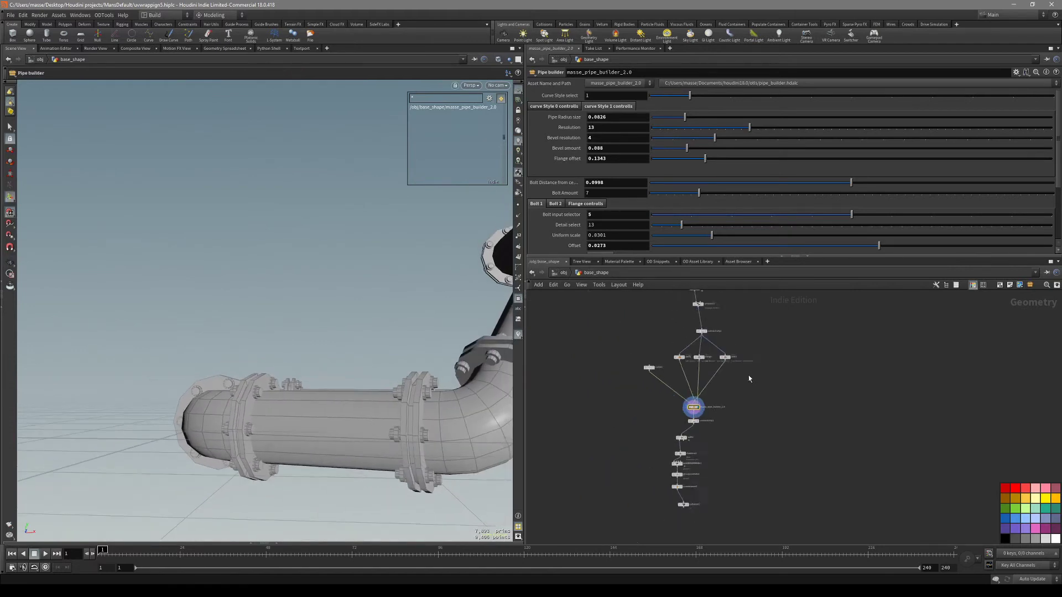
# Step: Display the object merge holding the bolts and flange and set its Transform to Into This Object
pyautogui.scroll(6, 691, 403)
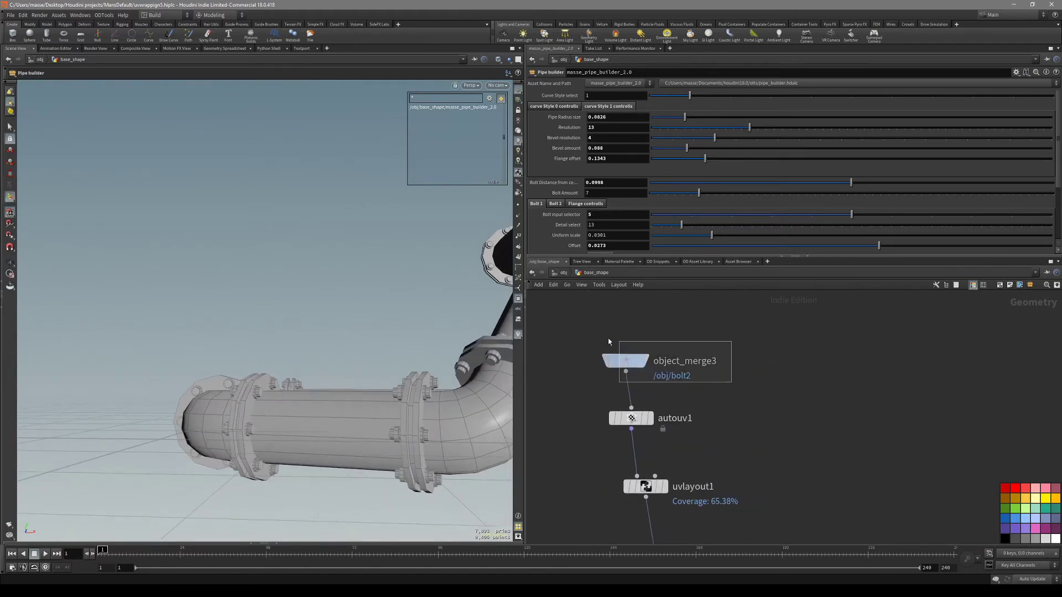
pyautogui.moveTo(608, 342); pyautogui.dragTo(601, 338)
pyautogui.press('r')
pyautogui.moveTo(430, 344)
pyautogui.keyDown('alt'); pyautogui.mouseDown()
pyautogui.moveTo(450, 334)
pyautogui.moveTo(456, 376)
pyautogui.moveTo(430, 361)
pyautogui.mouseUp(); pyautogui.keyUp('alt')
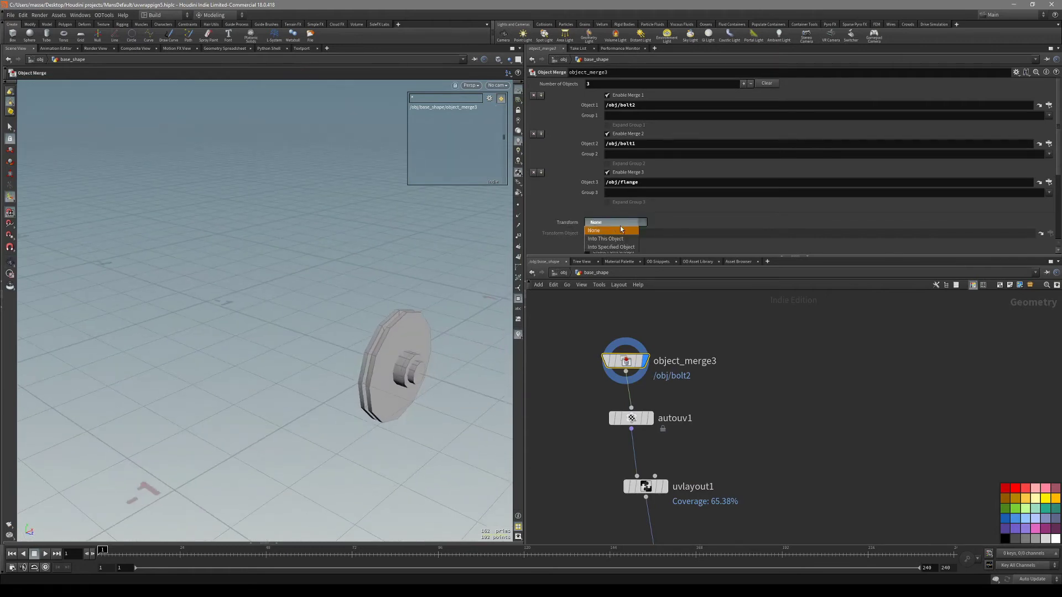
pyautogui.click(624, 240)
pyautogui.keyDown('alt'); pyautogui.moveTo(420, 384); pyautogui.dragTo(479, 373); pyautogui.keyUp('alt')
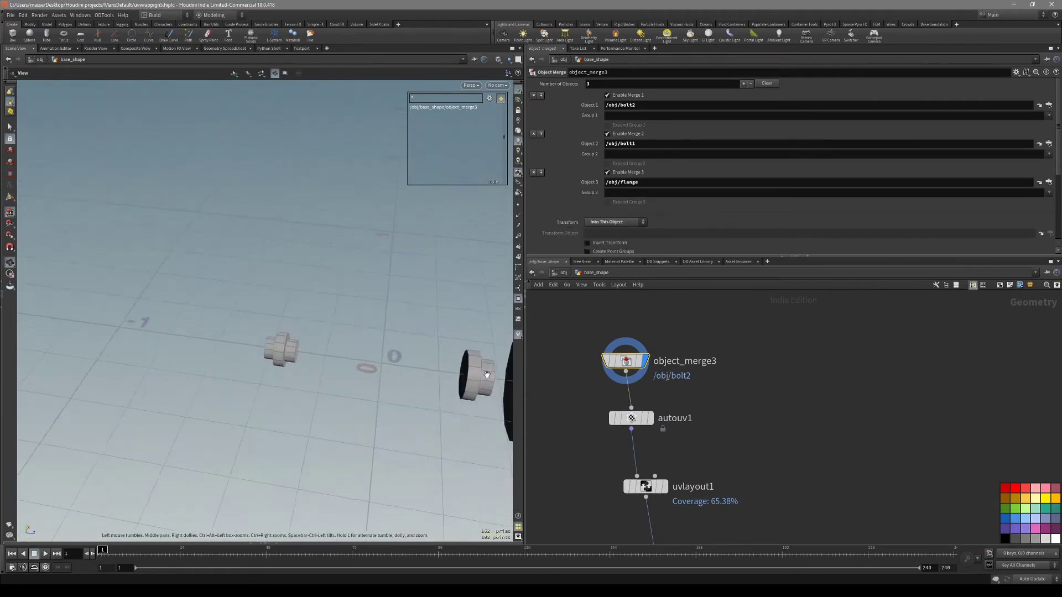
pyautogui.keyDown('alt'); pyautogui.moveTo(478, 373); pyautogui.dragTo(369, 344, button='middle'); pyautogui.keyUp('alt')
pyautogui.keyDown('alt'); pyautogui.moveTo(369, 344); pyautogui.dragTo(343, 346); pyautogui.keyUp('alt')
pyautogui.keyDown('alt'); pyautogui.moveTo(344, 347); pyautogui.dragTo(453, 352, button='right'); pyautogui.keyUp('alt')
pyautogui.moveTo(453, 352); pyautogui.dragTo(449, 387)
# Step: Add a PolyBevel node fed by the bolt and flange object merge, clear its Group value, and display it
pyautogui.moveTo(628, 372); pyautogui.dragTo(773, 383)
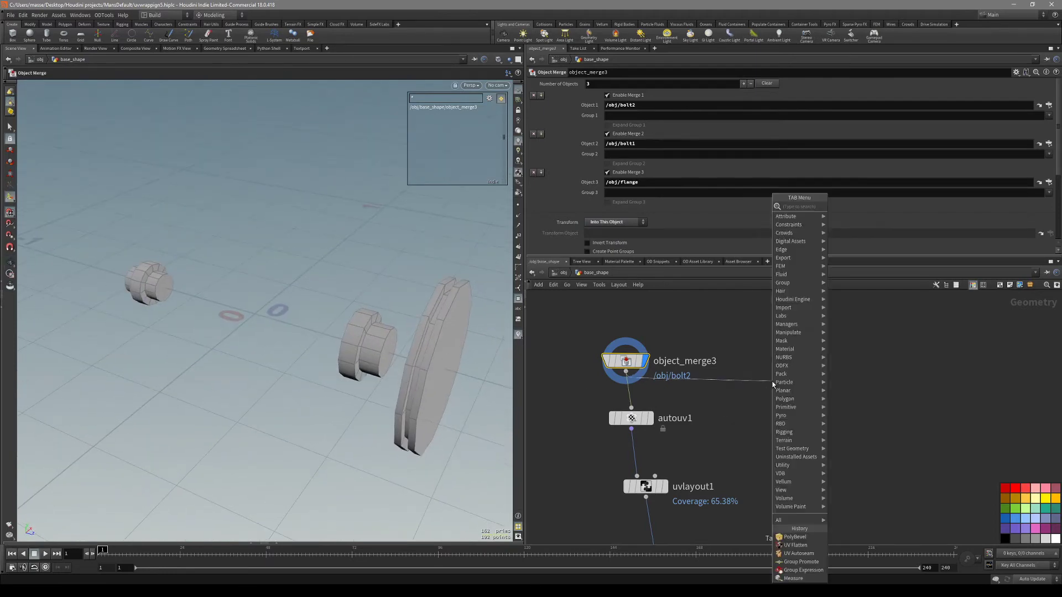
pyautogui.write('bev')
pyautogui.press('Return')
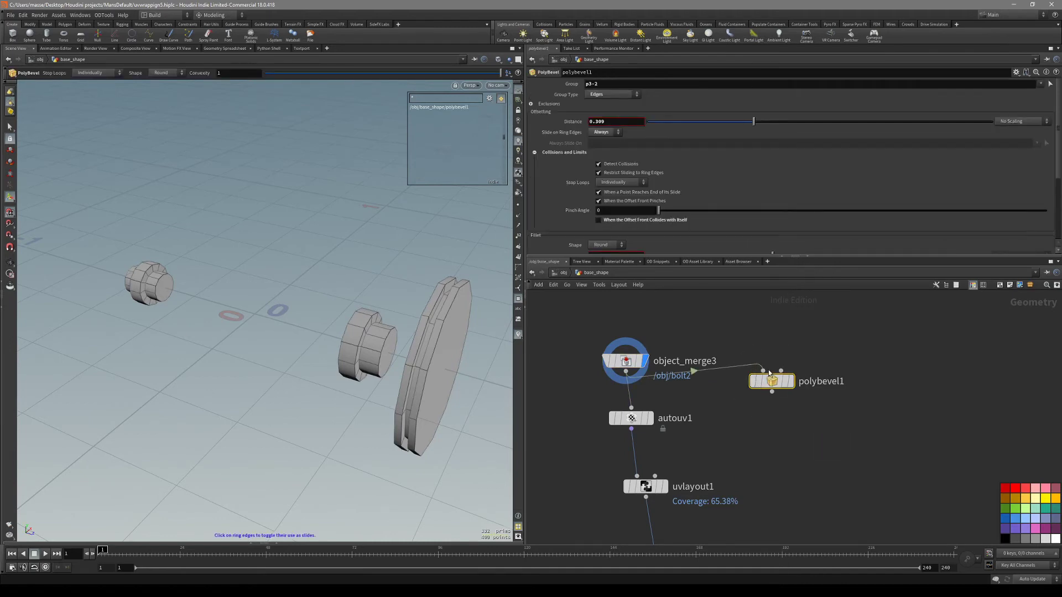
pyautogui.press('BackSpace')
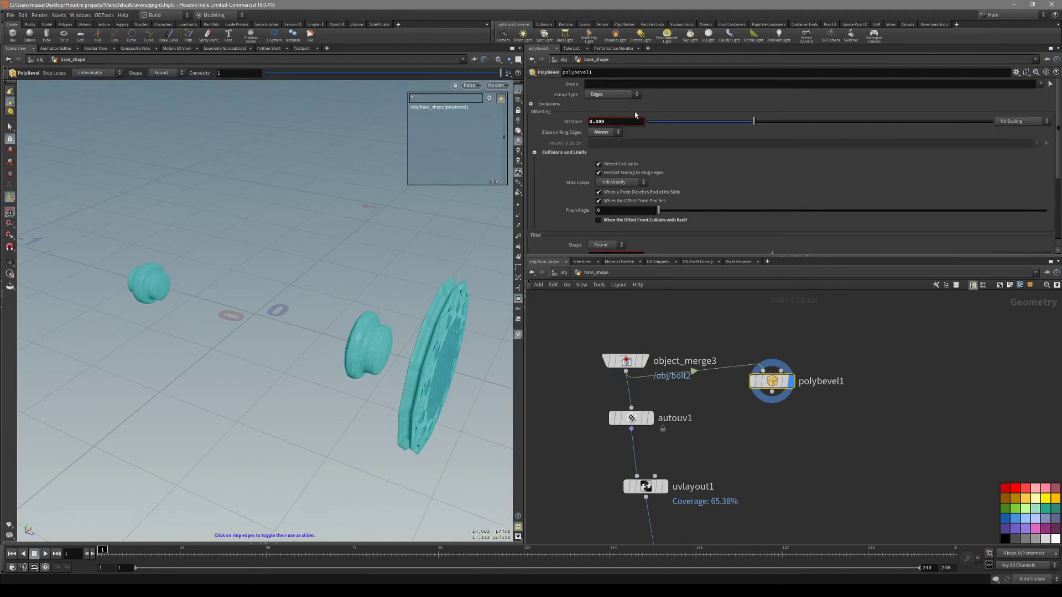
# Step: Turn on Ignore Flat Edges in the PolyBevel exclusions and set the Maximum Normal Angle to 45
pyautogui.click(545, 105)
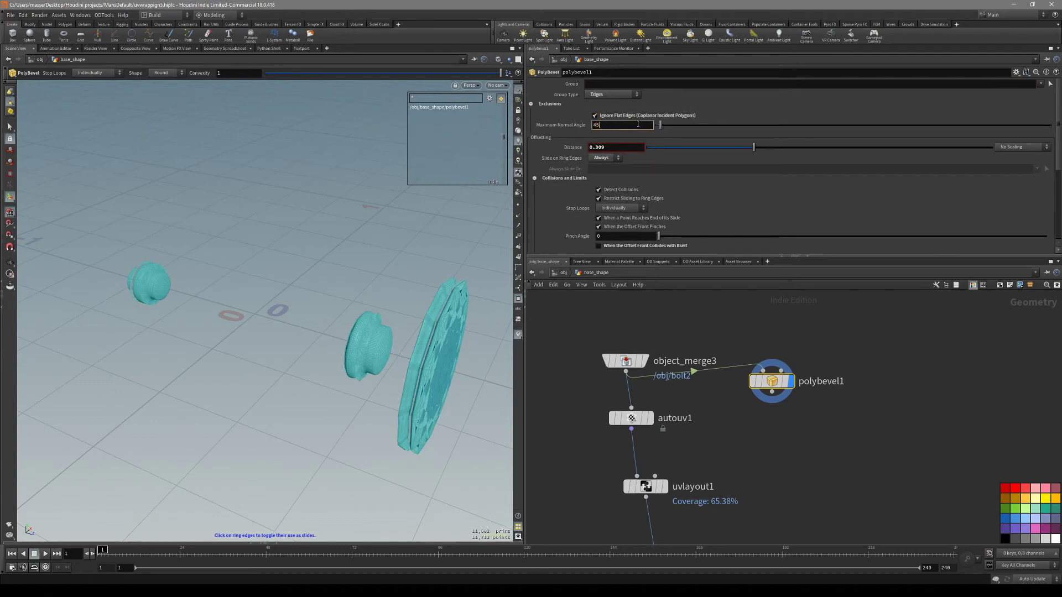
pyautogui.click(638, 123)
pyautogui.write('45')
pyautogui.press('Return')
# Step: Try lower Maximum Normal Angle values on the bolts and flange, and undo the change
pyautogui.keyDown('alt'); pyautogui.moveTo(433, 351); pyautogui.dragTo(397, 348); pyautogui.keyUp('alt')
pyautogui.scroll(3, 408, 335)
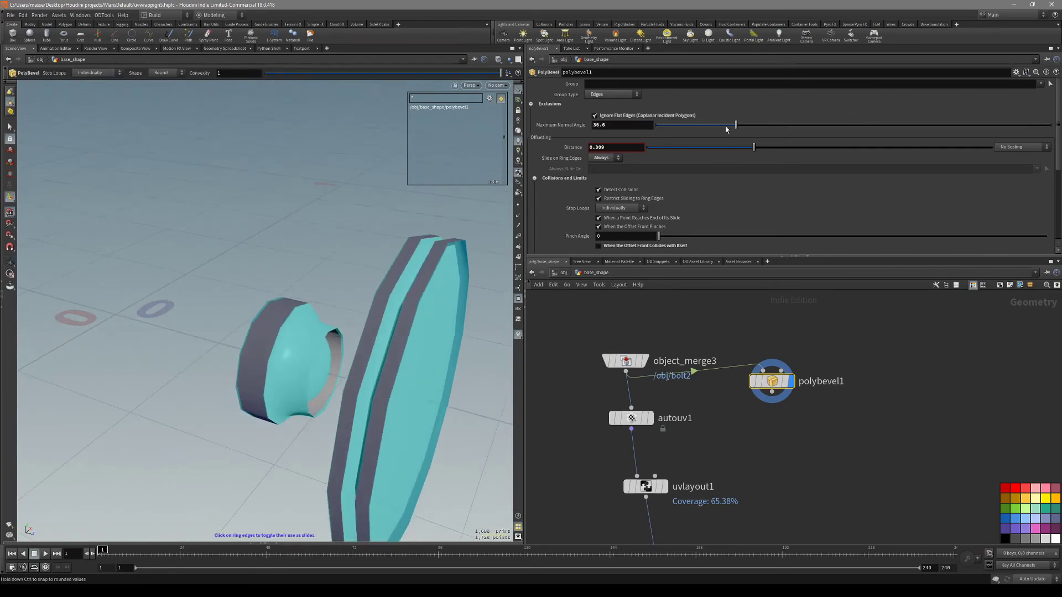
pyautogui.moveTo(726, 129); pyautogui.dragTo(674, 132)
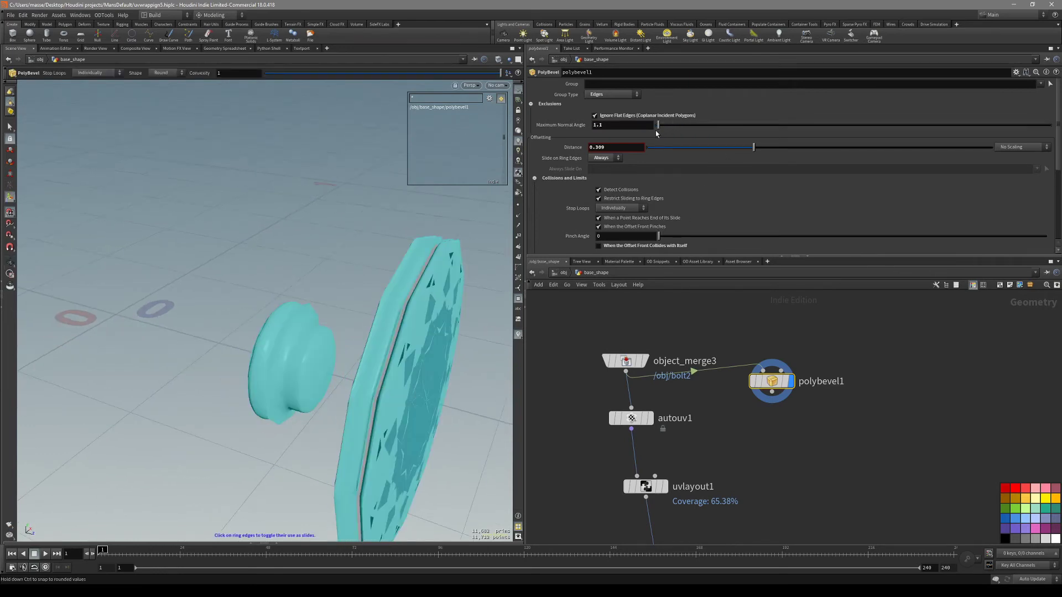
pyautogui.hotkey('ctrl', 'z')
# Step: Set the PolyBevel Distance to 0.004 and inspect the beveled edges on the bolts and flange
pyautogui.moveTo(667, 151); pyautogui.dragTo(653, 151)
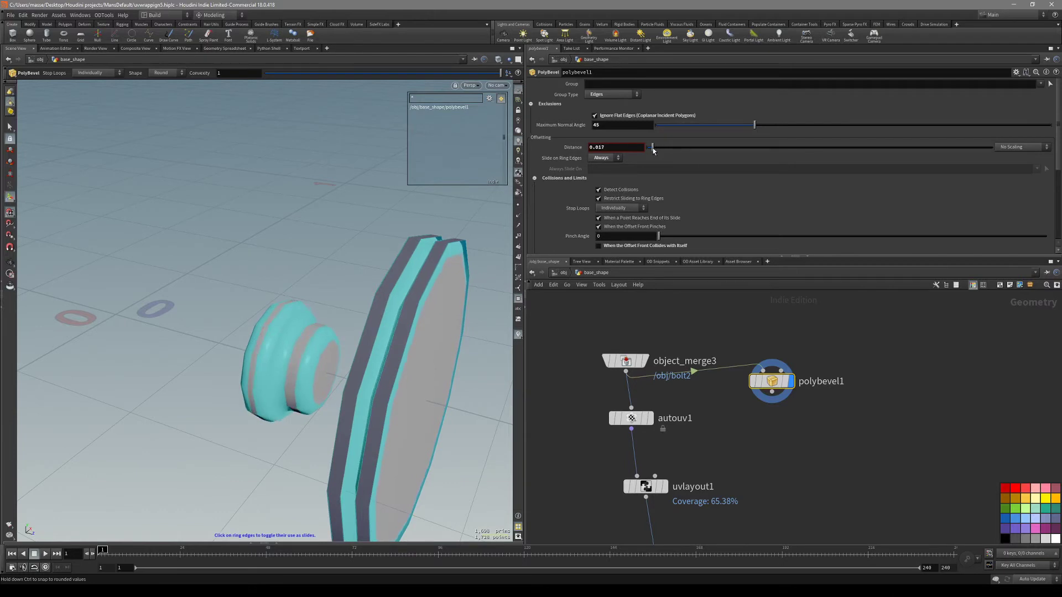
pyautogui.moveTo(622, 184); pyautogui.dragTo(560, 183, button='middle')
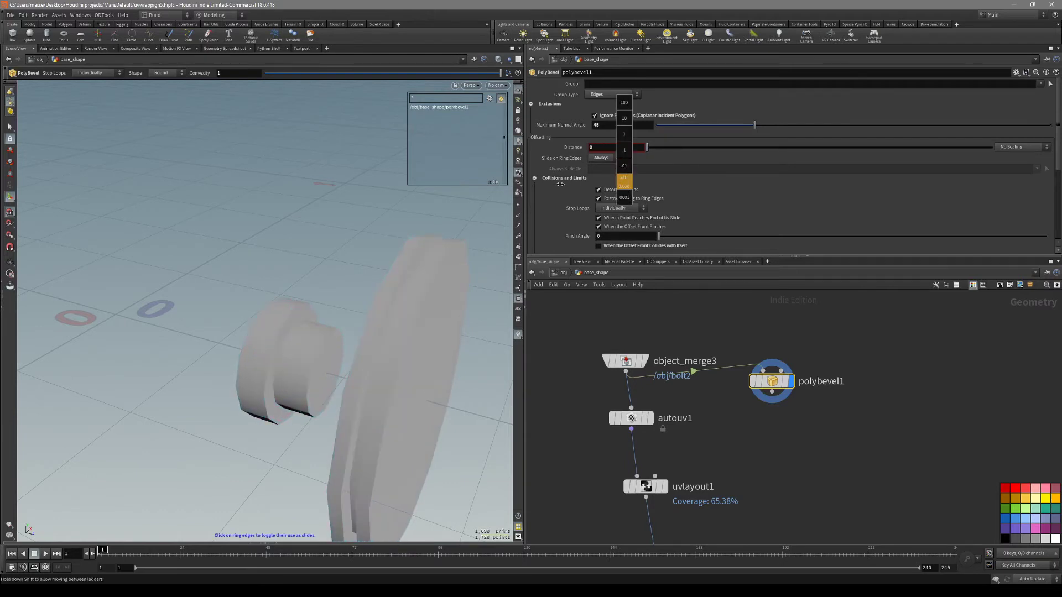
pyautogui.press('Escape')
pyautogui.moveTo(490, 222); pyautogui.dragTo(447, 299)
pyautogui.moveTo(241, 365); pyautogui.dragTo(447, 323)
pyautogui.scroll(-3, 657, 335)
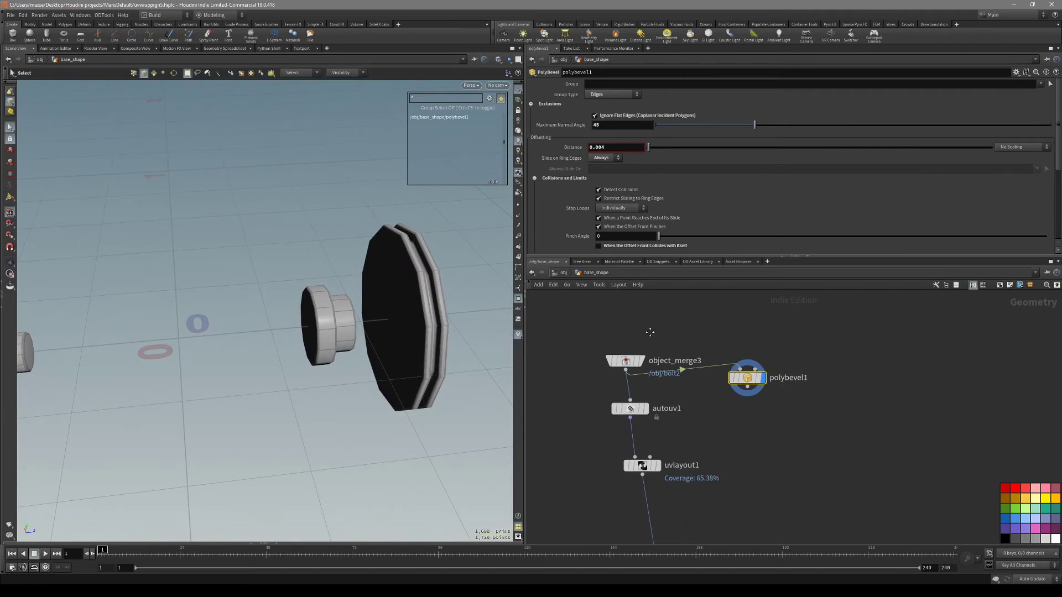
# Step: Display the UV Layout node's unbeveled bolts and flange and check how it feeds the connectivity node below
pyautogui.click(640, 475)
pyautogui.keyDown('alt'); pyautogui.moveTo(454, 394); pyautogui.dragTo(354, 365); pyautogui.keyUp('alt')
pyautogui.scroll(-1, 727, 462)
pyautogui.moveTo(727, 462); pyautogui.dragTo(714, 401, button='middle')
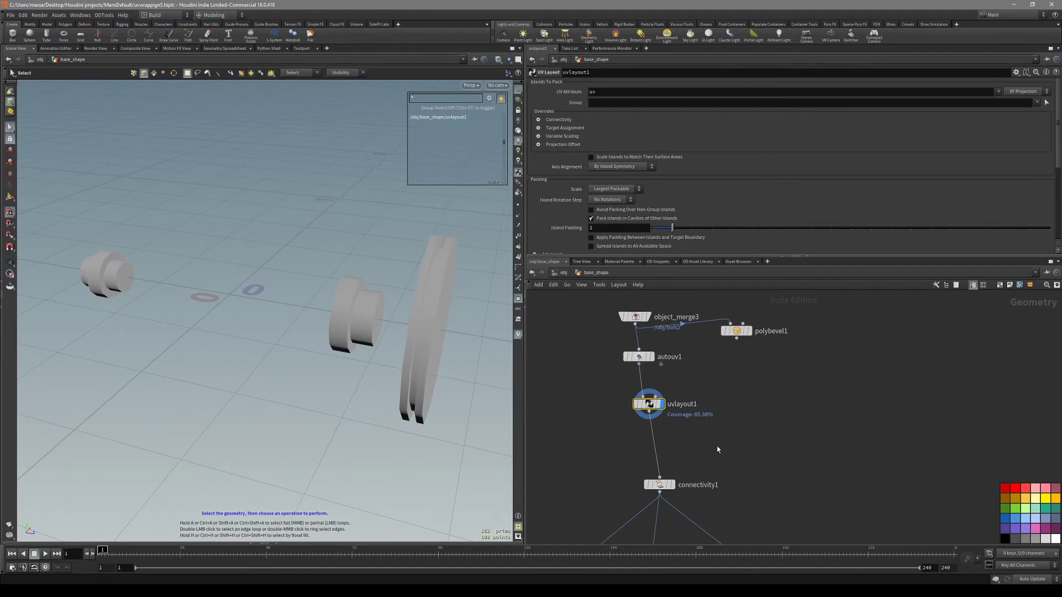
pyautogui.click(658, 486)
pyautogui.moveTo(734, 452); pyautogui.dragTo(714, 438, button='middle')
# Step: Merge the UV Layout output and the PolyBevel output with a new Merge node
pyautogui.moveTo(716, 359); pyautogui.dragTo(612, 407)
pyautogui.moveTo(666, 404); pyautogui.dragTo(650, 434, button='middle')
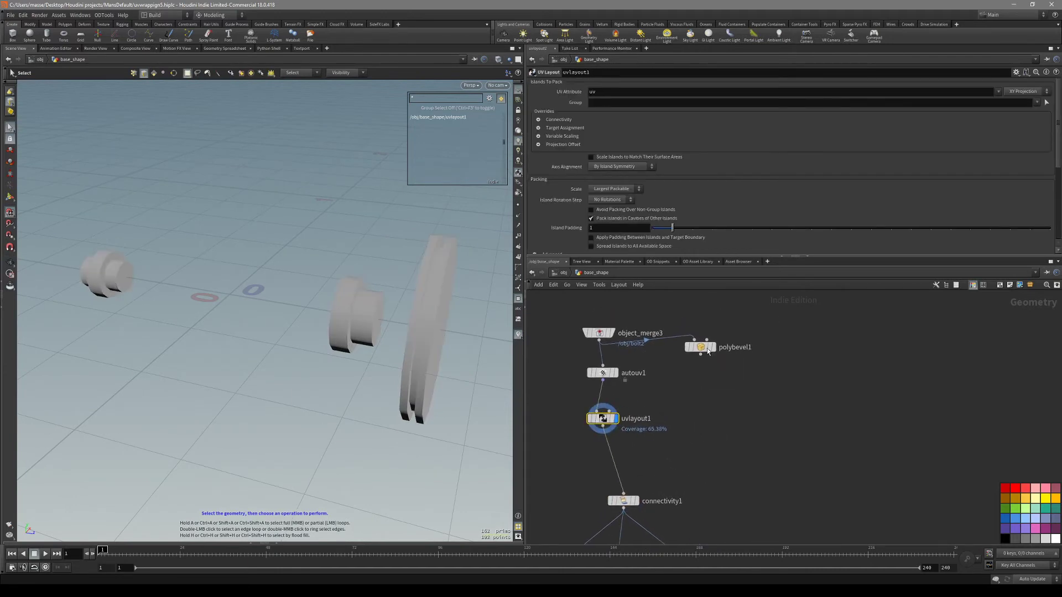
pyautogui.keyDown('shift'); pyautogui.click(745, 369); pyautogui.keyUp('shift')
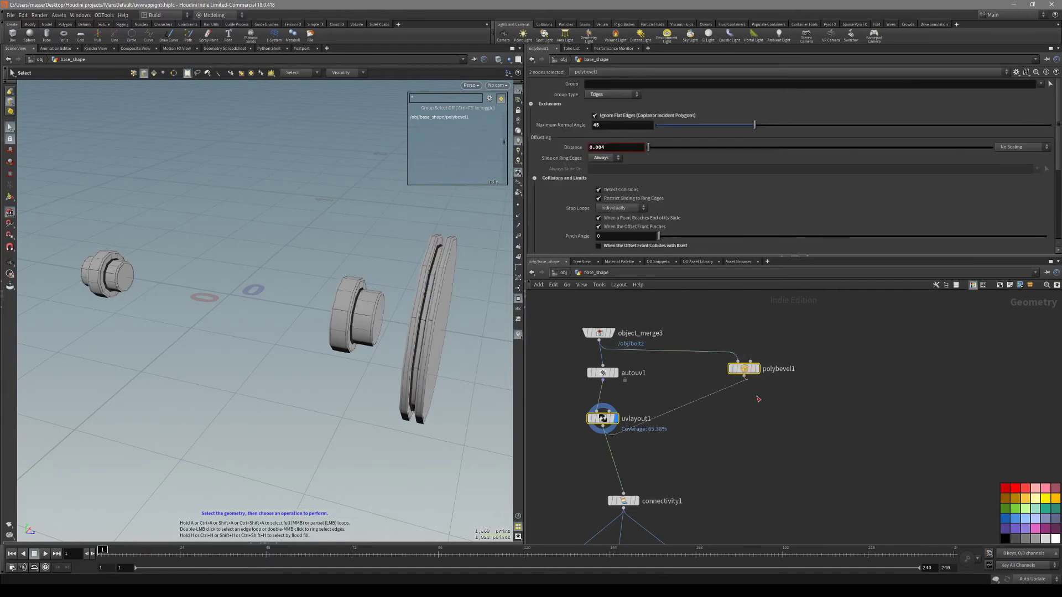
pyautogui.click(772, 425)
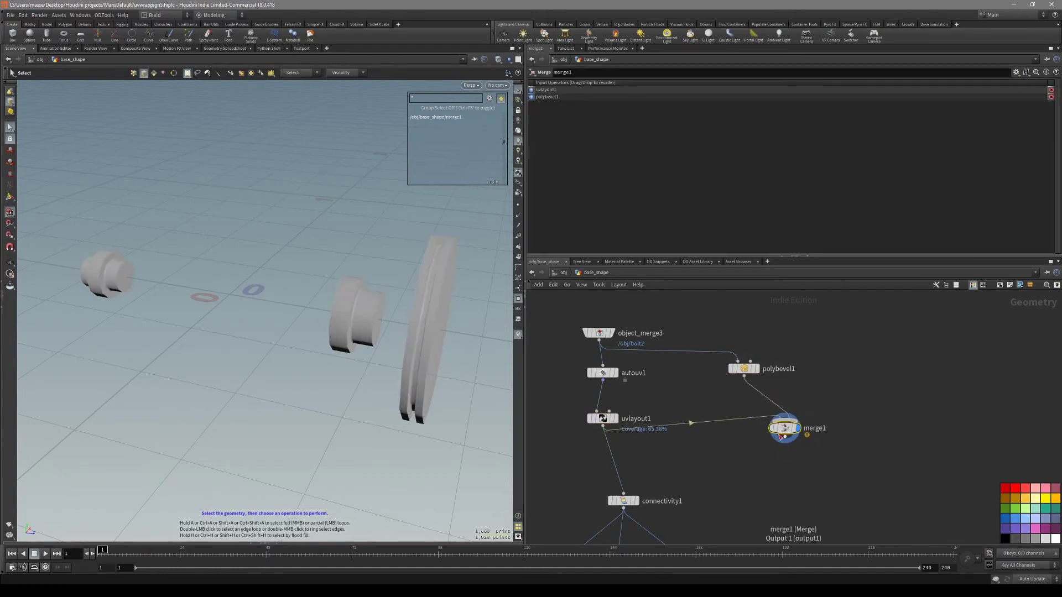
# Step: Move the Merge node lower in the network and display the PolyBevel result by itself in smooth shading
pyautogui.click(482, 396)
pyautogui.hotkey('shift', 'w')
pyautogui.moveTo(483, 396)
pyautogui.keyDown('alt'); pyautogui.mouseDown()
pyautogui.moveTo(401, 356)
pyautogui.moveTo(439, 335)
pyautogui.moveTo(500, 387)
pyautogui.mouseUp(); pyautogui.keyUp('alt')
pyautogui.hotkey('shift', 'w')
pyautogui.press('s')
pyautogui.moveTo(794, 450); pyautogui.dragTo(799, 473)
pyautogui.click(743, 368)
pyautogui.click(755, 368)
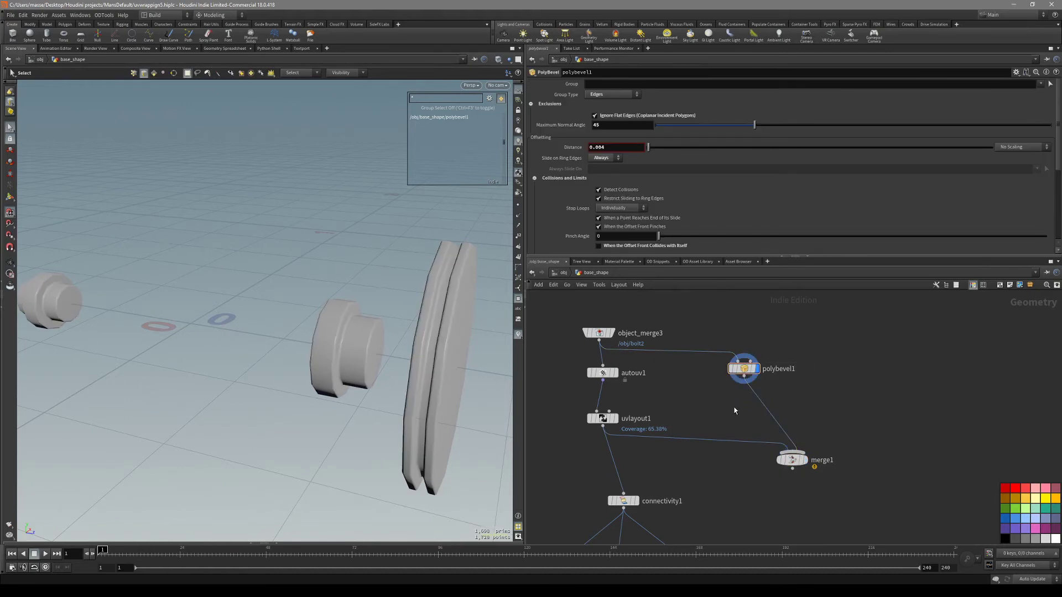
# Step: Display the Object Merge node that brings in the bolts and flange and set its Transform to None
pyautogui.scroll(-1, 713, 414)
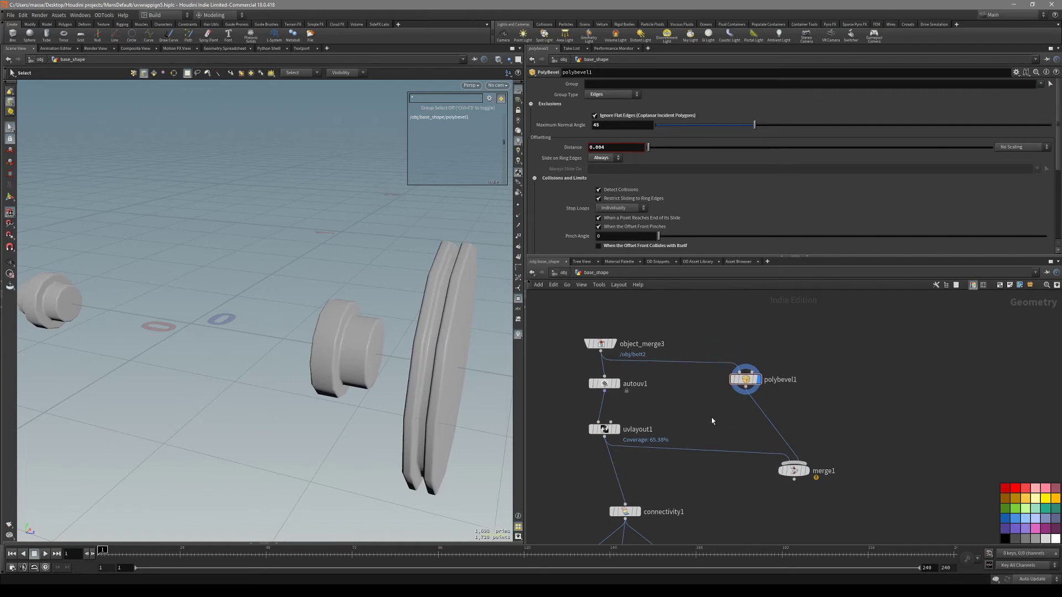
pyautogui.scroll(-3, 707, 418)
pyautogui.moveTo(369, 367)
pyautogui.keyDown('alt'); pyautogui.mouseDown()
pyautogui.moveTo(445, 375)
pyautogui.moveTo(448, 358)
pyautogui.moveTo(419, 374)
pyautogui.moveTo(397, 363)
pyautogui.moveTo(428, 374)
pyautogui.mouseUp(); pyautogui.keyUp('alt')
pyautogui.hotkey('shift', 'w')
pyautogui.press('s')
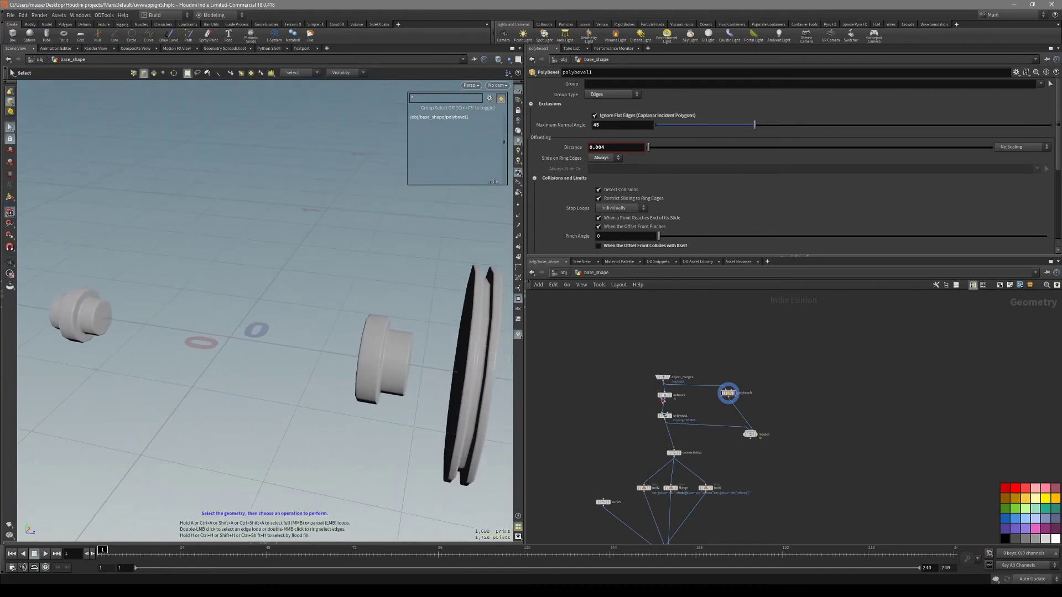
pyautogui.scroll(3, 675, 400)
pyautogui.click(657, 367)
pyautogui.press('r')
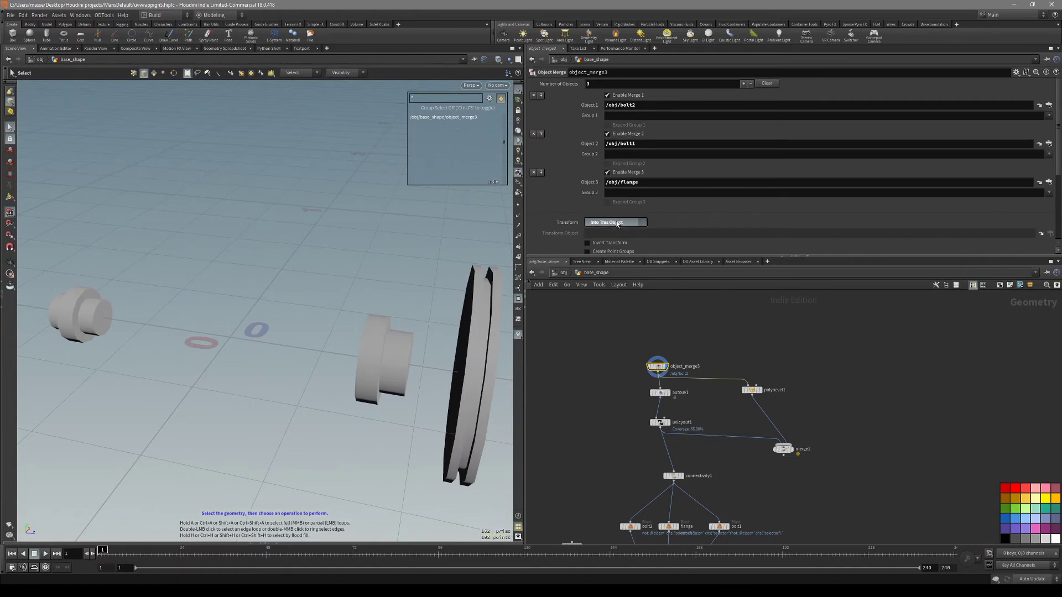
pyautogui.click(610, 234)
pyautogui.moveTo(276, 338)
pyautogui.keyDown('alt'); pyautogui.mouseDown()
pyautogui.moveTo(238, 335)
pyautogui.moveTo(316, 335)
pyautogui.moveTo(265, 337)
pyautogui.mouseUp(); pyautogui.keyUp('alt')
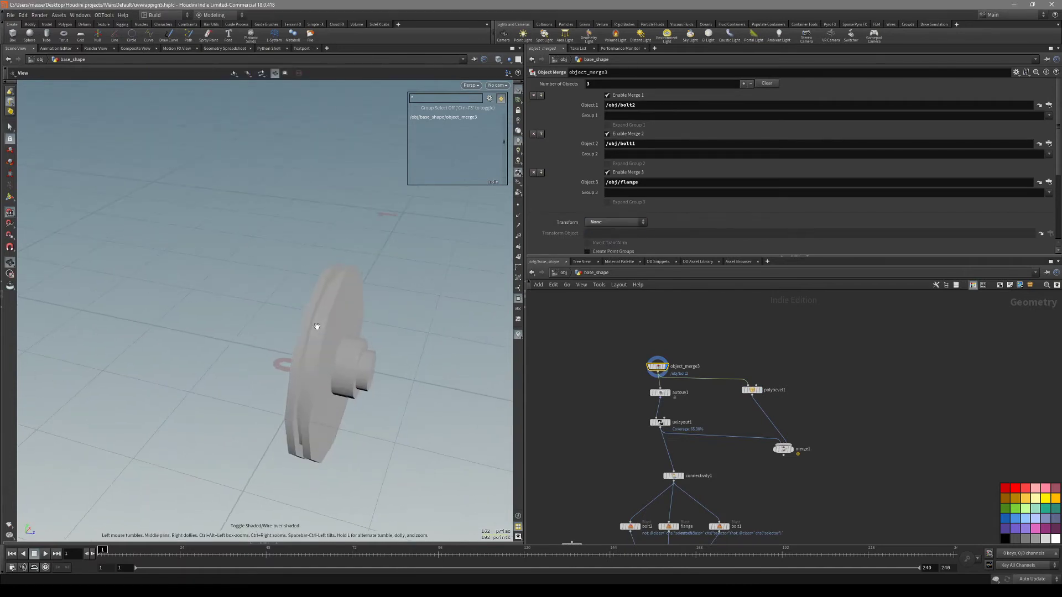
# Step: Display the PolyBevel, Merge and UV Layout results in turn to compare the beveled and unbeveled bolts and flange
pyautogui.moveTo(821, 448); pyautogui.dragTo(809, 421, button='middle')
pyautogui.click(740, 362)
pyautogui.press('r')
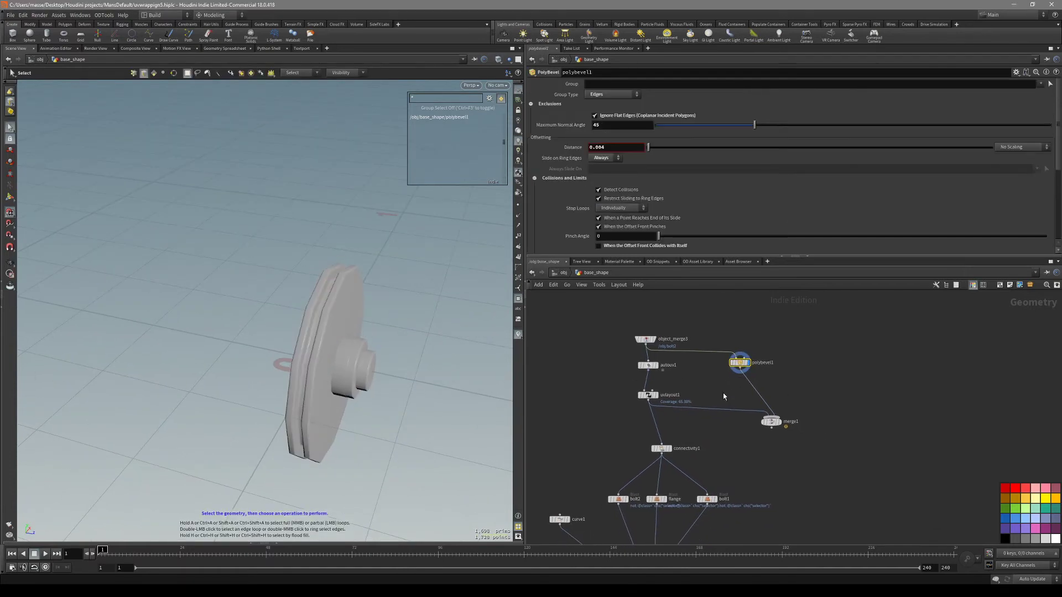
pyautogui.click(772, 422)
pyautogui.press('r')
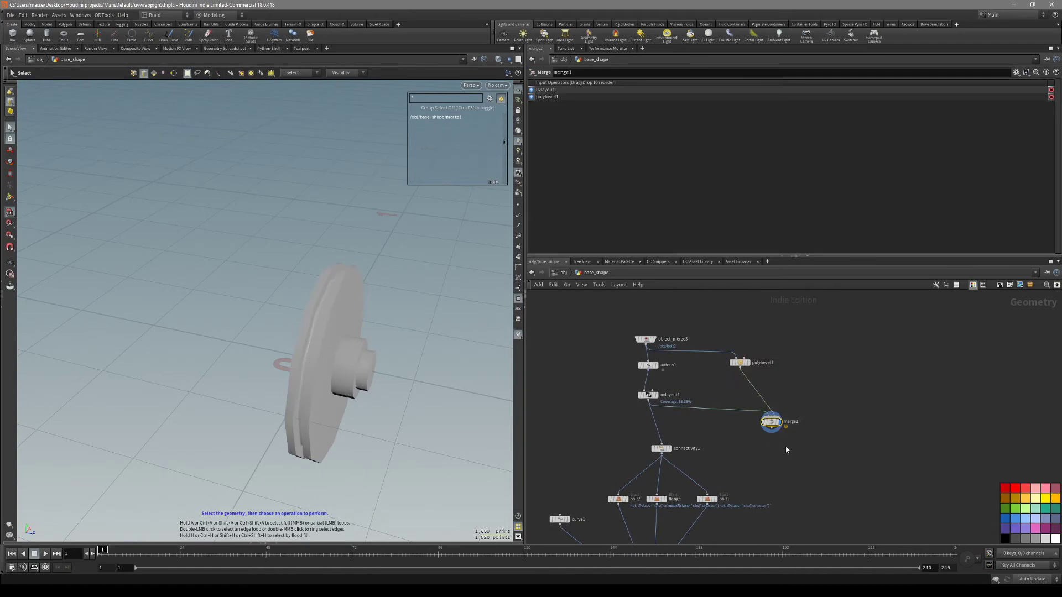
pyautogui.moveTo(785, 446); pyautogui.dragTo(787, 438, button='middle')
pyautogui.scroll(2, 672, 388)
pyautogui.click(645, 386)
pyautogui.press('r')
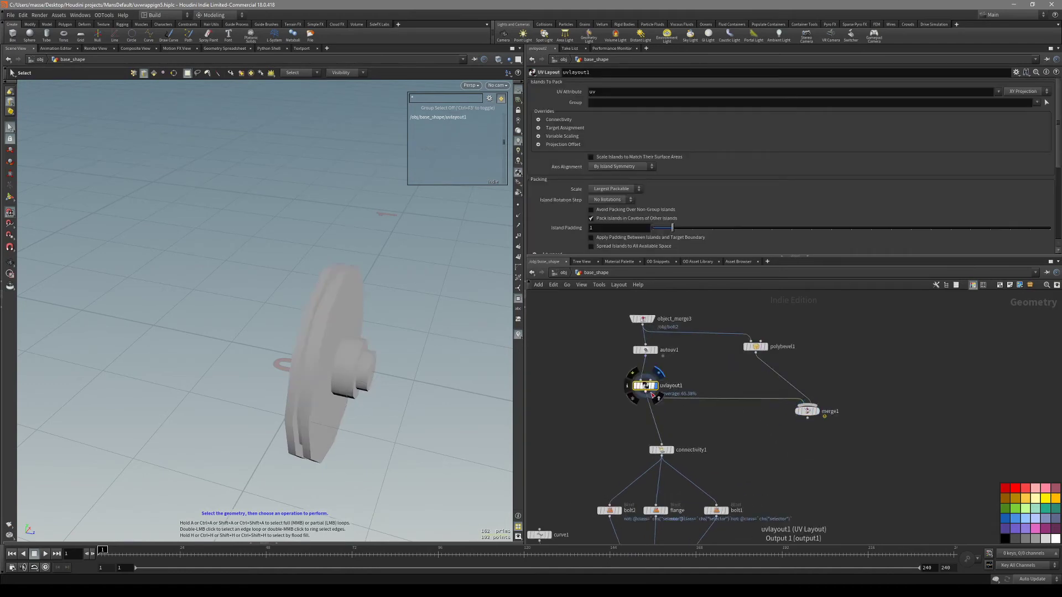
pyautogui.click(765, 344)
pyautogui.press('r')
# Step: Append an Exploded View node to the Merge output, display it and raise its Uniform Scale to 15.724
pyautogui.click(807, 410)
pyautogui.press('r')
pyautogui.press('Tab')
pyautogui.write('exp')
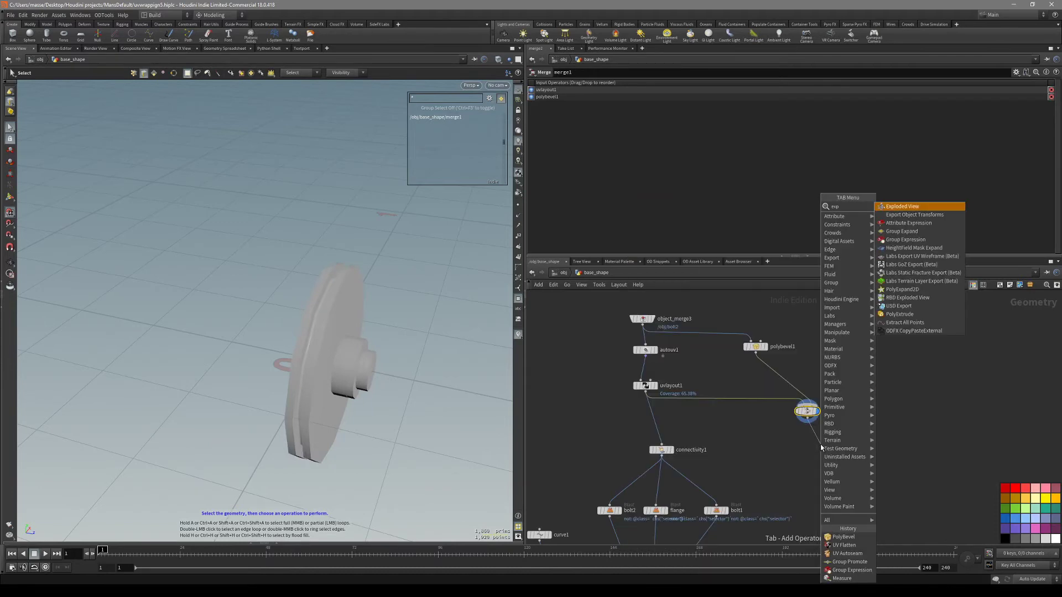
pyautogui.press('Return')
pyautogui.click(821, 448)
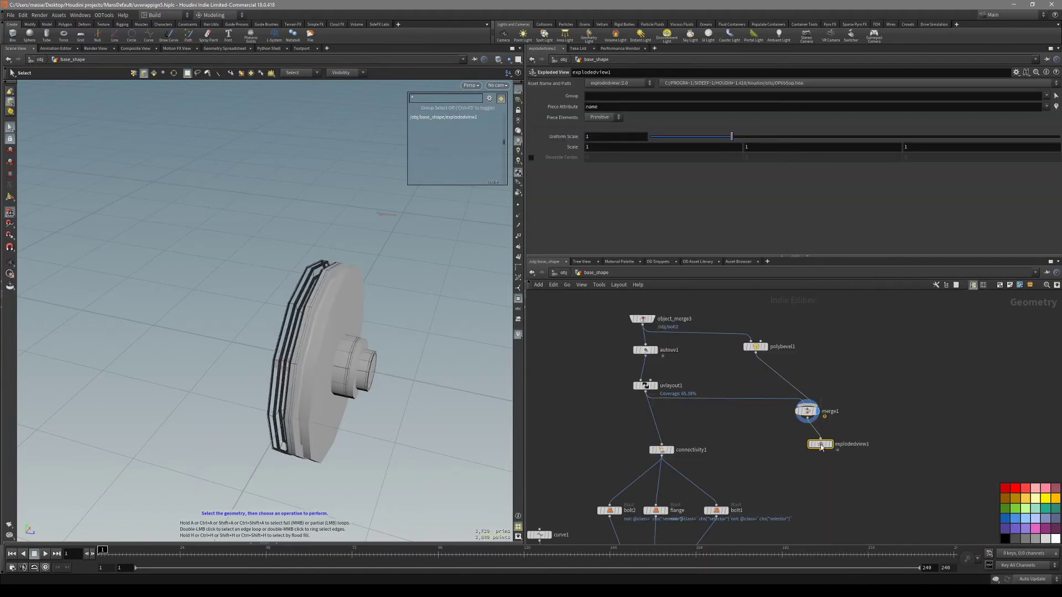
pyautogui.moveTo(773, 143); pyautogui.dragTo(1059, 138)
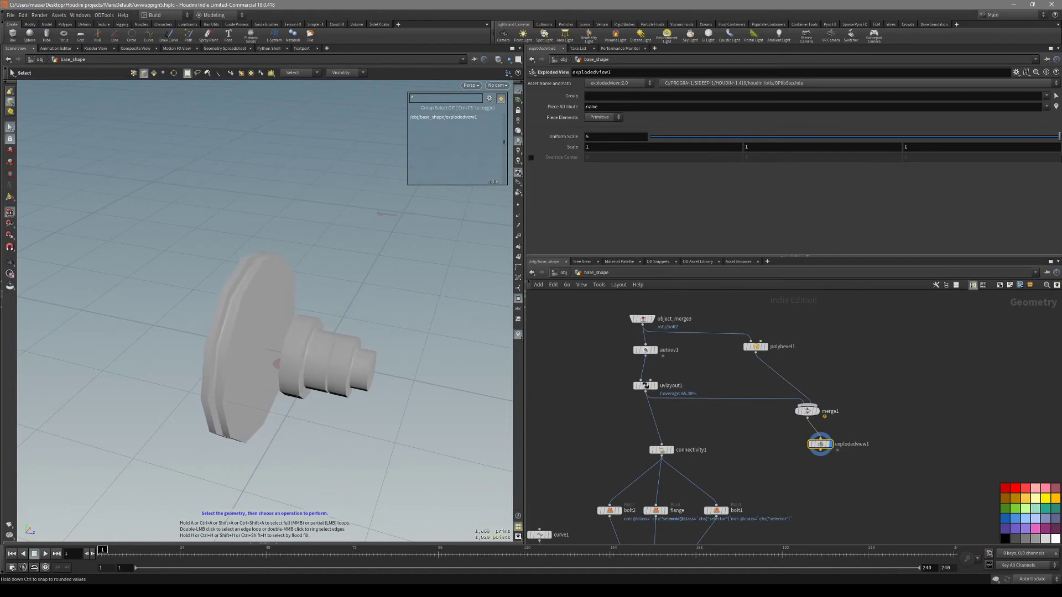
pyautogui.moveTo(613, 137); pyautogui.dragTo(1045, 155, button='middle')
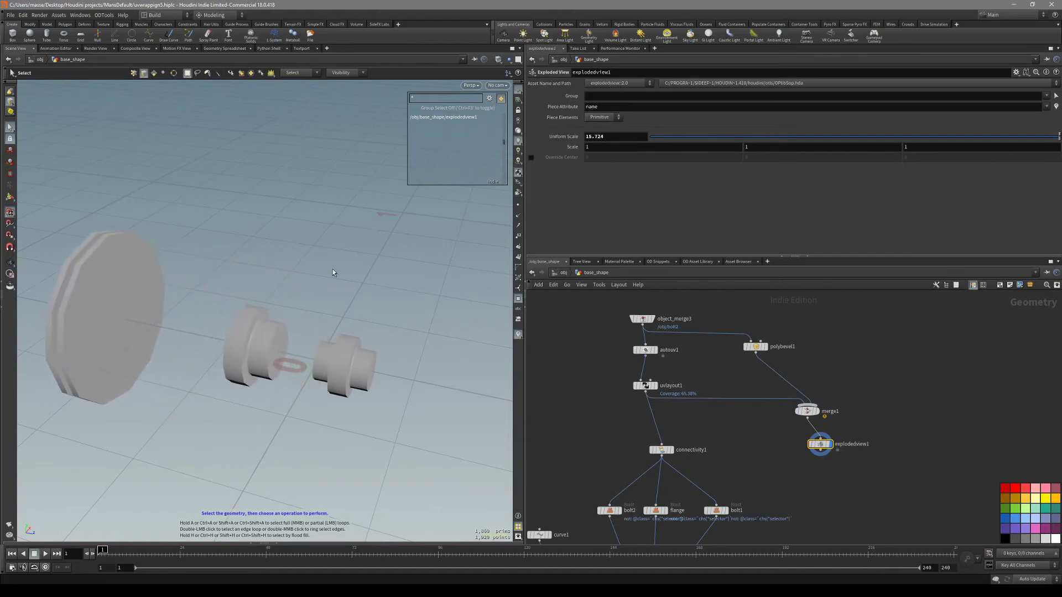
# Step: Inspect the exploded bolts and flange from several angles in shaded and wireframe-over-shaded display
pyautogui.press('space')
pyautogui.hotkey('shift', 'w')
pyautogui.moveTo(209, 367); pyautogui.dragTo(279, 335)
pyautogui.moveTo(278, 335); pyautogui.dragTo(398, 317, button='right')
pyautogui.hotkey('shift', 'w')
pyautogui.moveTo(398, 317); pyautogui.dragTo(308, 330)
pyautogui.hotkey('shift', 'w')
pyautogui.moveTo(308, 329); pyautogui.dragTo(379, 356, button='middle')
pyautogui.moveTo(159, 251); pyautogui.dragTo(183, 259)
pyautogui.press('s')
# Step: Compare the plain Merge result with the exploded result, then delete the Exploded View node
pyautogui.click(801, 411)
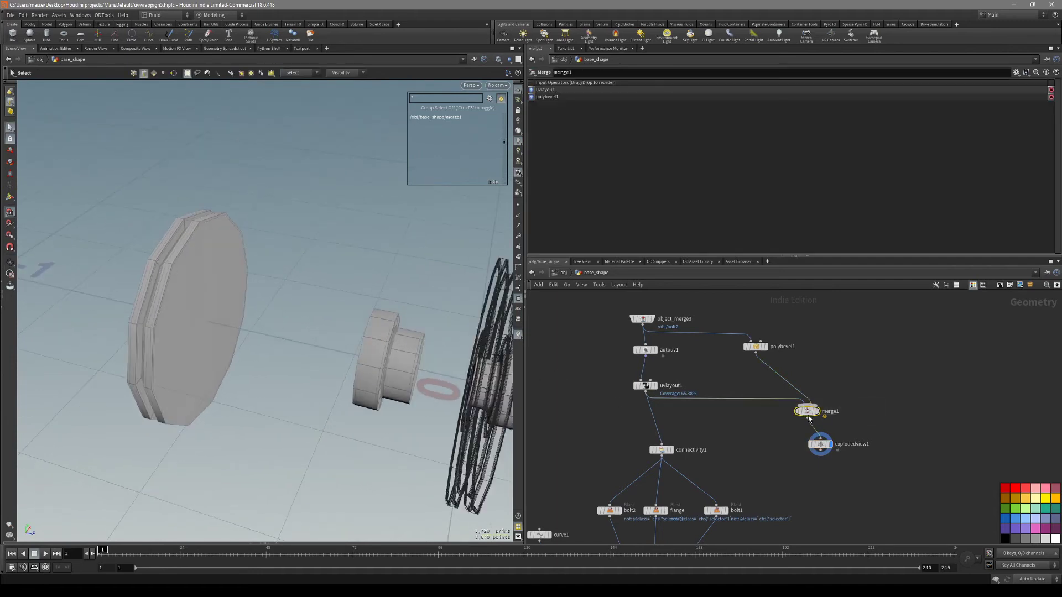
pyautogui.hotkey('shift', 'w')
pyautogui.moveTo(437, 418)
pyautogui.keyDown('alt'); pyautogui.mouseDown()
pyautogui.moveTo(332, 393)
pyautogui.moveTo(357, 386)
pyautogui.moveTo(345, 388)
pyautogui.moveTo(385, 356)
pyautogui.mouseUp(); pyautogui.keyUp('alt')
pyautogui.hotkey('shift', 'w')
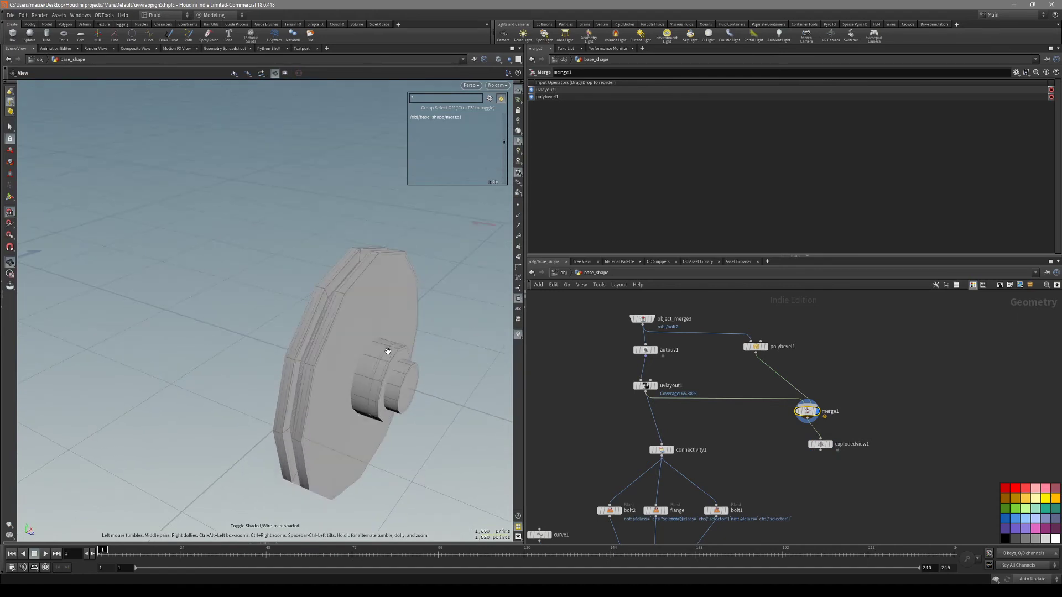
pyautogui.press('s')
pyautogui.click(818, 446)
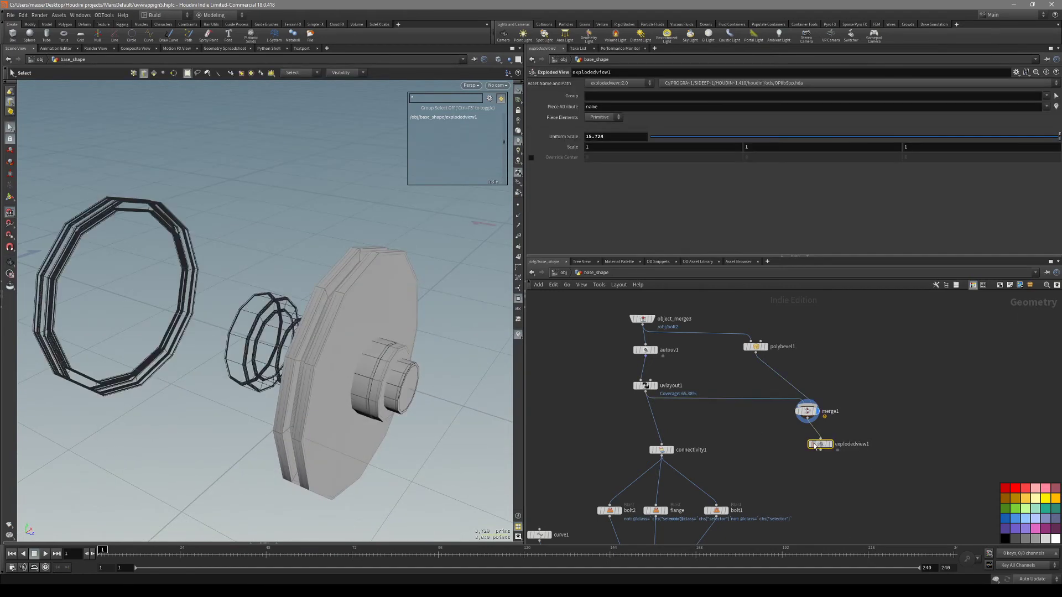
pyautogui.press('r')
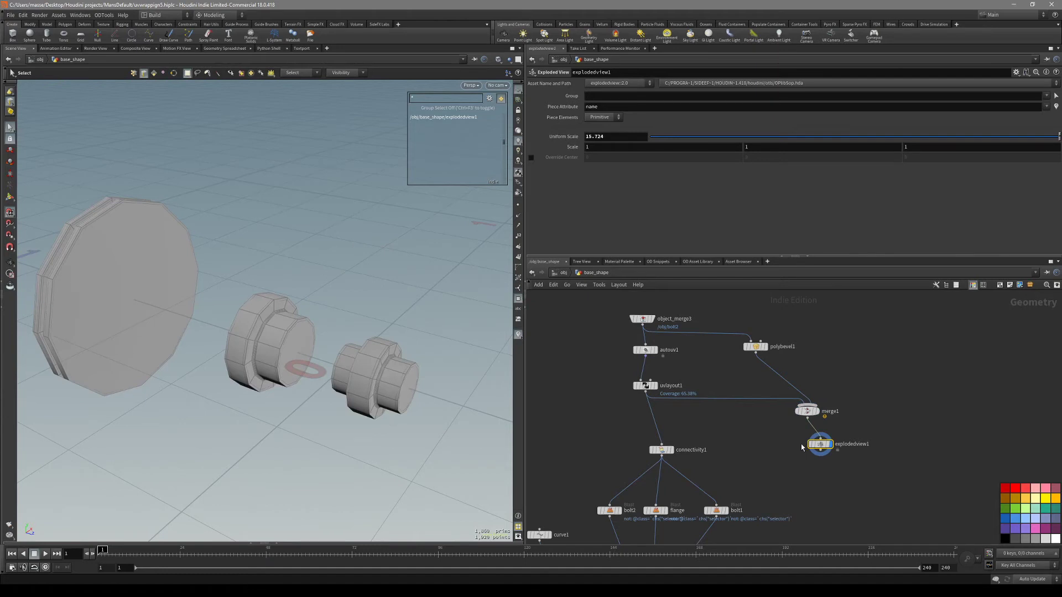
pyautogui.press('Delete')
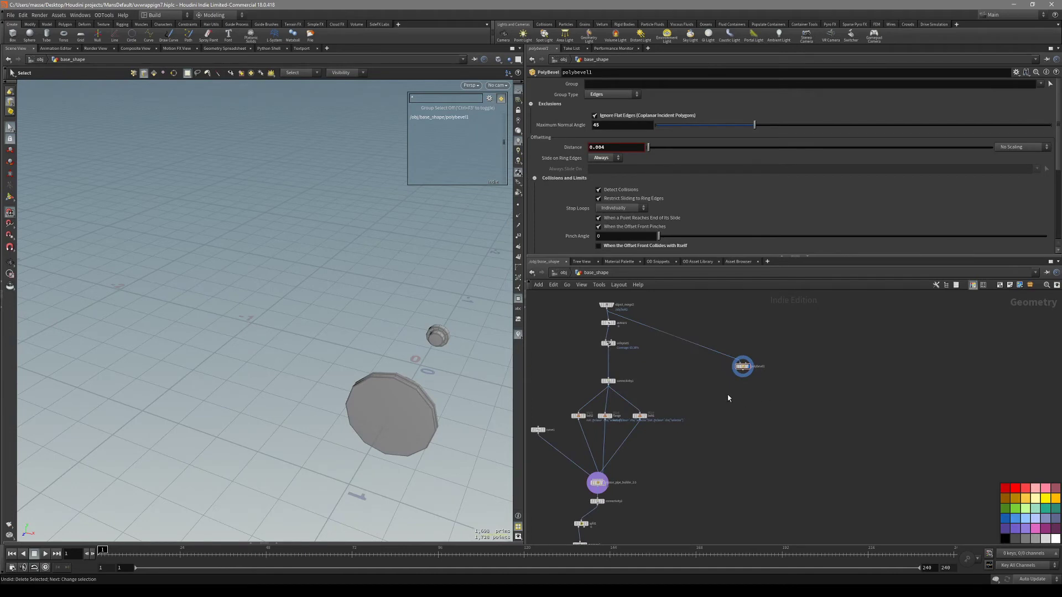
# Step: Check the PolyBevel branch beside the main chain and display the pipe's UV Flatten node at the chain's end
pyautogui.moveTo(725, 403); pyautogui.dragTo(699, 419, button='middle')
pyautogui.scroll(5, 716, 427)
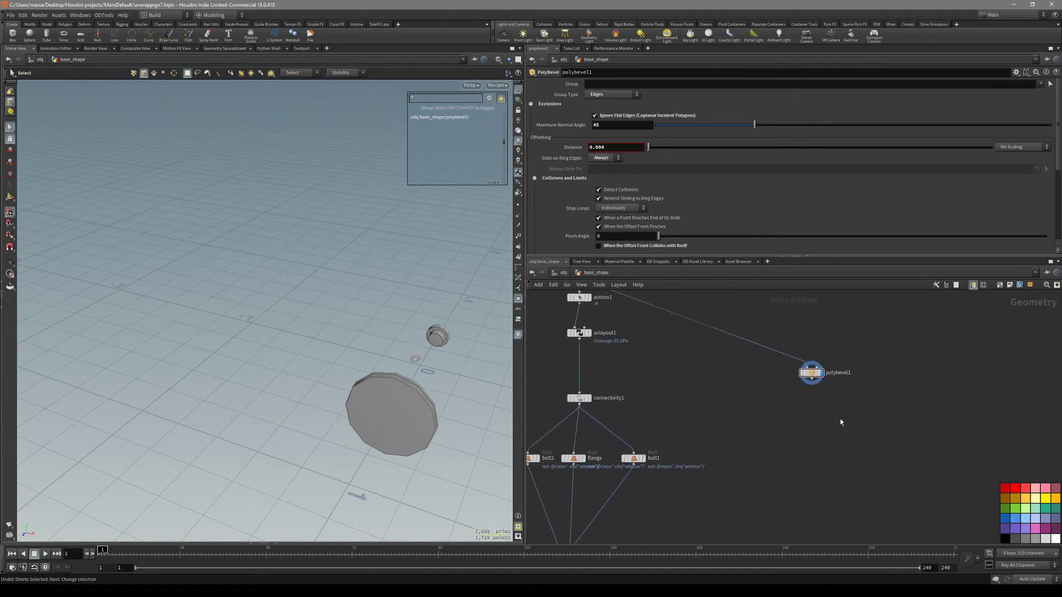
pyautogui.moveTo(841, 419); pyautogui.dragTo(803, 410, button='middle')
pyautogui.moveTo(718, 386); pyautogui.dragTo(735, 417, button='middle')
pyautogui.moveTo(646, 384); pyautogui.dragTo(668, 362, button='middle')
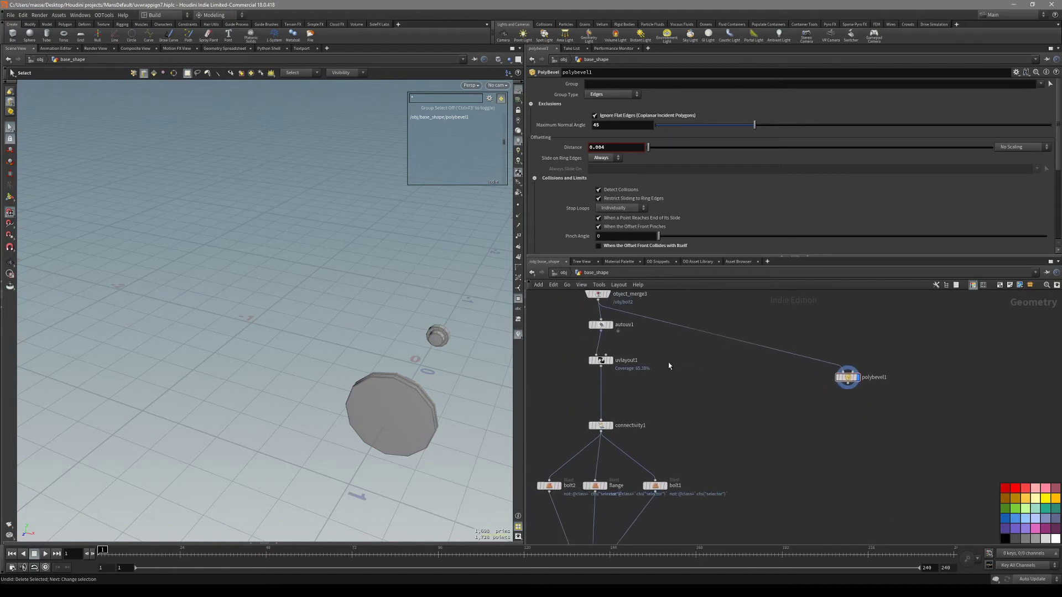
pyautogui.press('Escape')
pyautogui.moveTo(480, 376); pyautogui.dragTo(467, 395)
pyautogui.moveTo(641, 384); pyautogui.dragTo(719, 408, button='middle')
pyautogui.scroll(-4, 757, 457)
pyautogui.moveTo(739, 508); pyautogui.dragTo(734, 427, button='middle')
pyautogui.moveTo(699, 493); pyautogui.dragTo(743, 387, button='middle')
pyautogui.scroll(3, 703, 483)
pyautogui.click(660, 474)
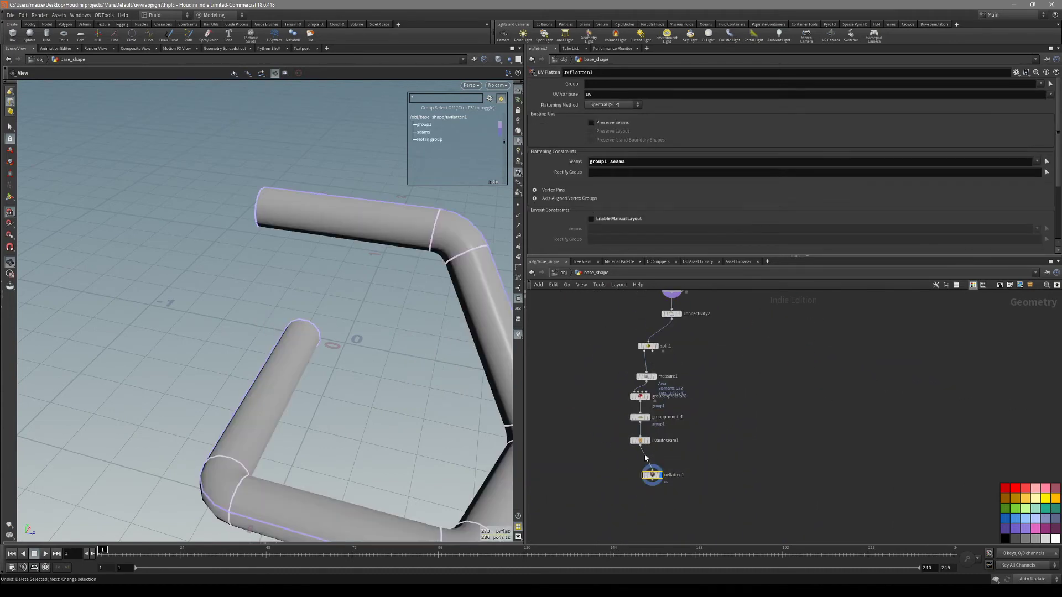
# Step: Examine the pipe's seams and edges in perspective and its flattened islands in the UV view
pyautogui.moveTo(360, 387); pyautogui.dragTo(391, 337)
pyautogui.press('s')
pyautogui.moveTo(429, 302)
pyautogui.mouseDown()
pyautogui.moveTo(417, 327)
pyautogui.moveTo(377, 321)
pyautogui.moveTo(349, 368)
pyautogui.moveTo(415, 386)
pyautogui.moveTo(381, 382)
pyautogui.mouseUp()
pyautogui.hotkey('shift', 'w')
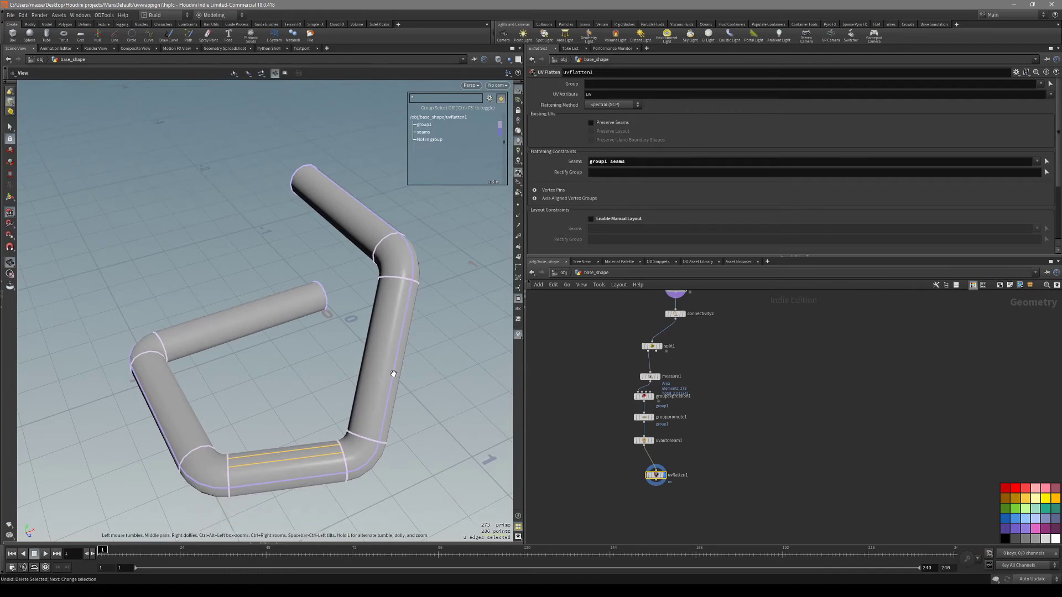
pyautogui.moveTo(388, 387)
pyautogui.keyDown('alt'); pyautogui.mouseDown()
pyautogui.moveTo(370, 384)
pyautogui.moveTo(422, 412)
pyautogui.mouseUp(); pyautogui.keyUp('alt')
pyautogui.hotkey('shift', 'w')
pyautogui.press('space')
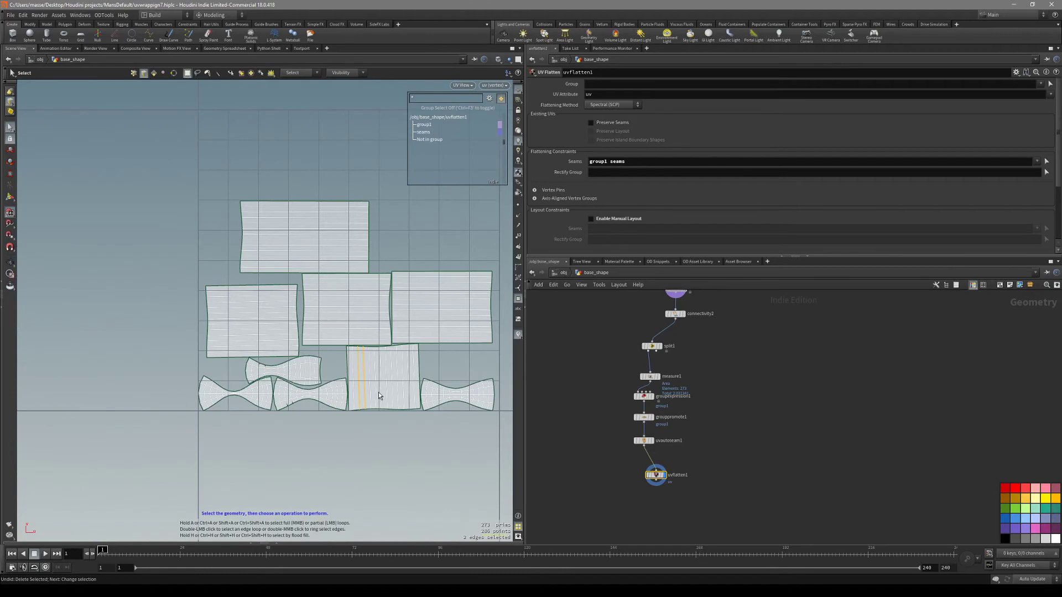
pyautogui.hotkey('space', '1')
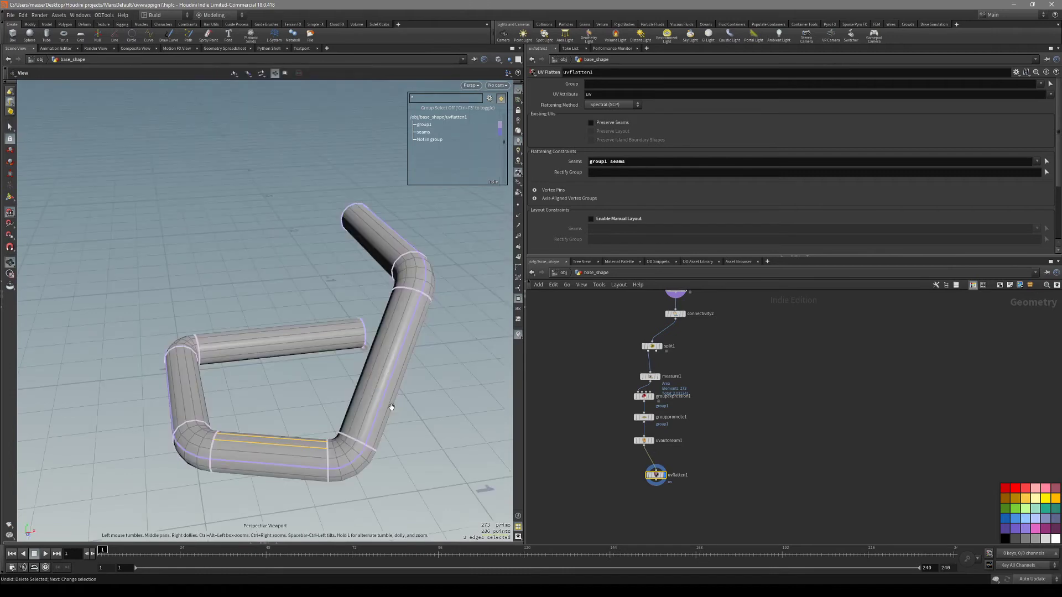
# Step: Route a wire from the pipe's UV Flatten output to a network dot beside the chain
pyautogui.click(656, 481)
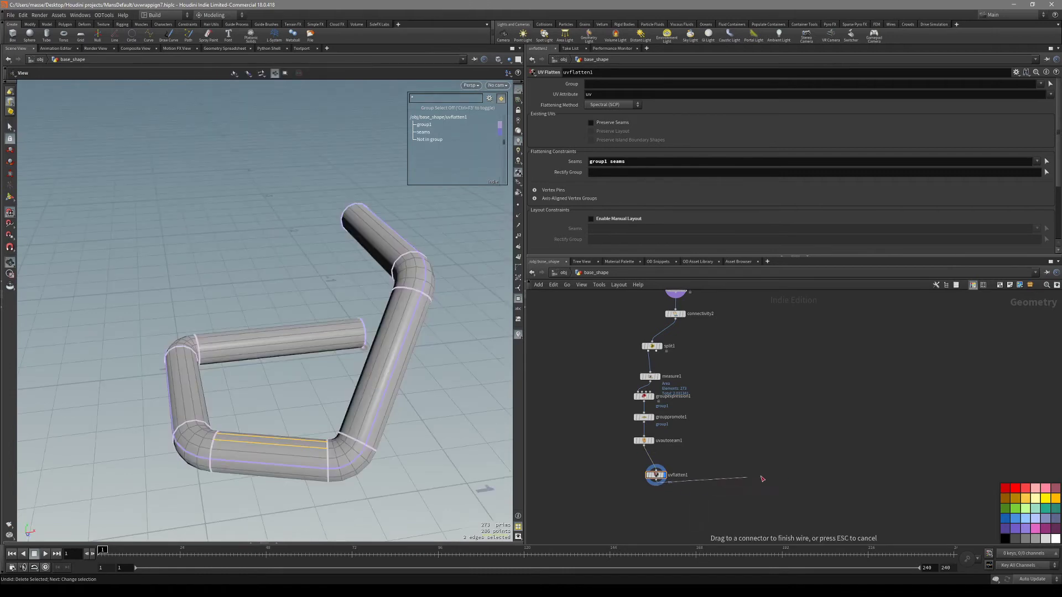
pyautogui.moveTo(798, 465); pyautogui.dragTo(741, 479, button='middle')
pyautogui.scroll(-2, 777, 423)
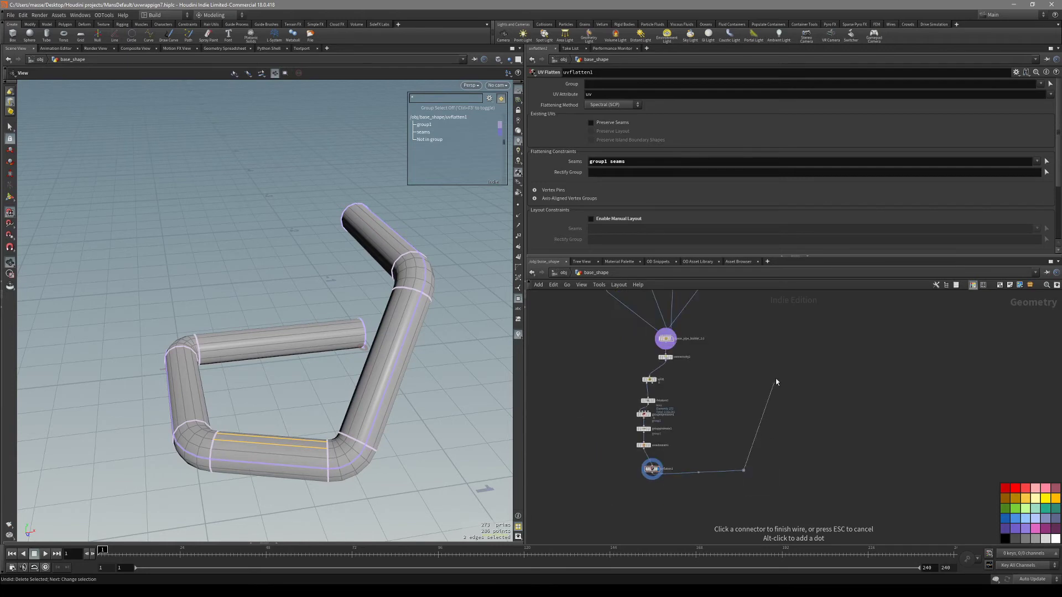
pyautogui.moveTo(772, 388); pyautogui.dragTo(703, 516, button='middle')
pyautogui.moveTo(722, 455); pyautogui.dragTo(722, 348, button='middle')
pyautogui.press('Escape')
pyautogui.moveTo(646, 457)
pyautogui.mouseDown(button='middle')
pyautogui.moveTo(622, 511)
pyautogui.moveTo(636, 470)
pyautogui.mouseUp(button='middle')
pyautogui.moveTo(705, 359); pyautogui.dragTo(697, 464, button='middle')
# Step: Add a Merge node, place it beneath the PolyBevel node and shift the UV Flatten wire's dot closer to it
pyautogui.press('Tab')
pyautogui.write('ME')
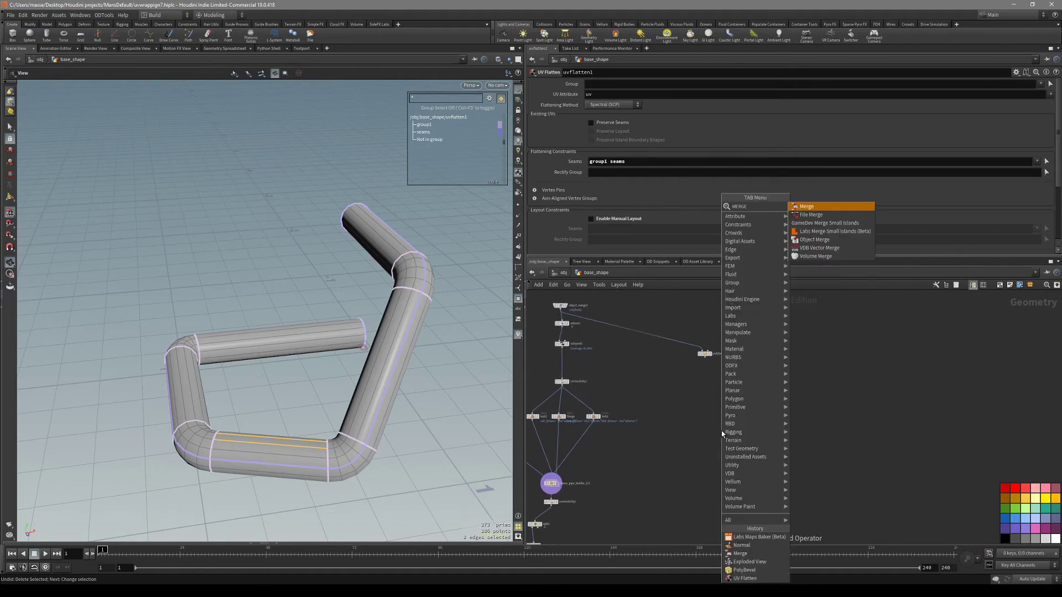
pyautogui.press('Return')
pyautogui.scroll(3, 713, 423)
pyautogui.scroll(-5, 712, 439)
pyautogui.moveTo(711, 439); pyautogui.dragTo(720, 350, button='middle')
pyautogui.scroll(4, 649, 474)
pyautogui.moveTo(641, 473); pyautogui.dragTo(664, 472)
pyautogui.click(731, 414)
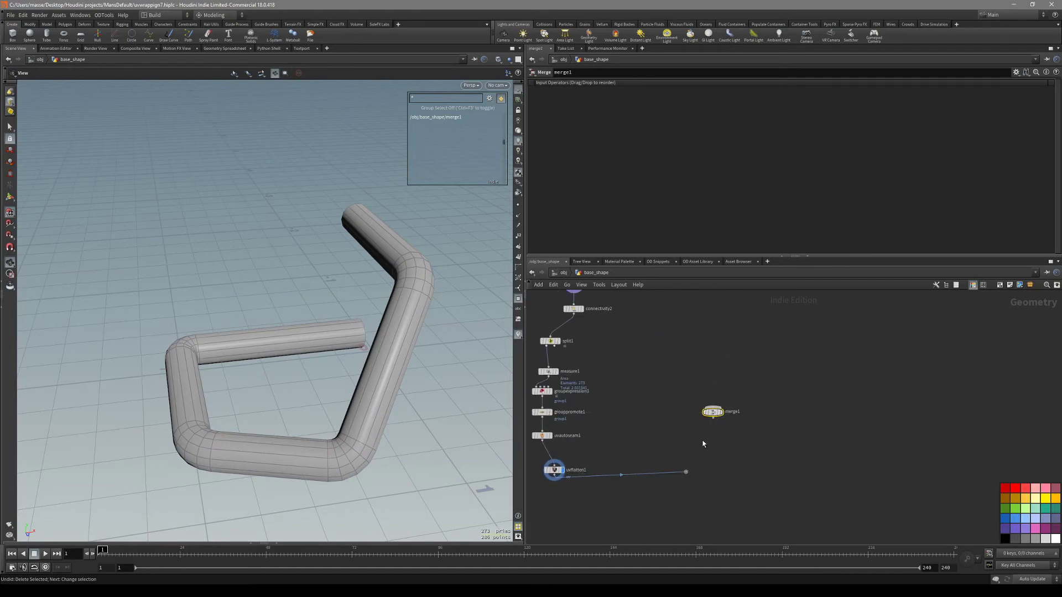
pyautogui.scroll(-3, 759, 387)
pyautogui.moveTo(760, 389); pyautogui.dragTo(740, 432, button='middle')
pyautogui.moveTo(715, 443); pyautogui.dragTo(755, 324)
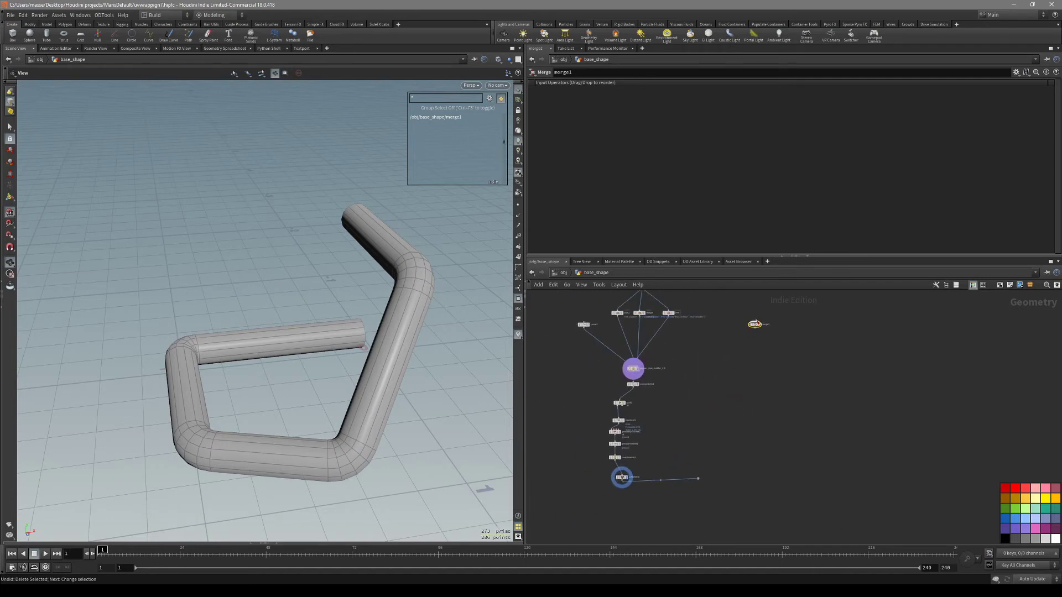
pyautogui.moveTo(755, 323); pyautogui.dragTo(698, 450, button='middle')
pyautogui.scroll(3, 701, 439)
pyautogui.scroll(2, 710, 382)
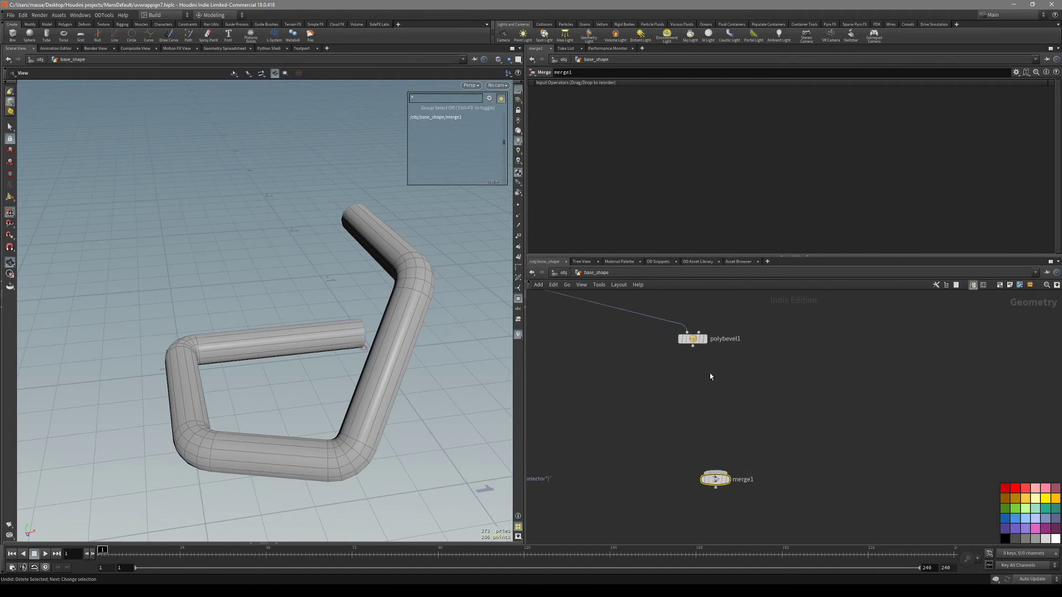
# Step: Connect the PolyBevel output and the UV Flatten dot to the Merge node, move it lower and display the combined result
pyautogui.click(692, 346)
pyautogui.click(725, 467)
pyautogui.scroll(-3, 757, 477)
pyautogui.moveTo(759, 482); pyautogui.dragTo(664, 537, button='middle')
pyautogui.click(680, 495)
pyautogui.click(681, 494)
pyautogui.scroll(-2, 718, 414)
pyautogui.click(709, 437)
pyautogui.moveTo(718, 422); pyautogui.dragTo(695, 509)
pyautogui.moveTo(696, 509); pyautogui.dragTo(708, 390, button='middle')
pyautogui.moveTo(695, 355); pyautogui.dragTo(694, 463)
pyautogui.press('r')
pyautogui.keyDown('alt'); pyautogui.moveTo(420, 412); pyautogui.dragTo(348, 412); pyautogui.keyUp('alt')
pyautogui.press('s')
# Step: Insert a Normal node between the PolyBevel and Merge nodes and display it
pyautogui.press('Tab')
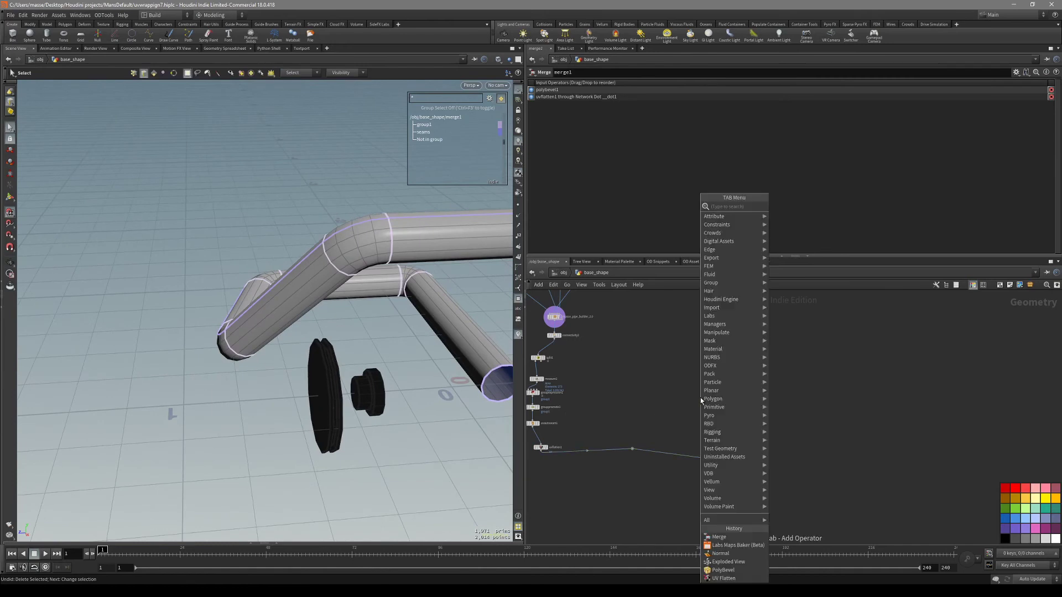
pyautogui.write('normal')
pyautogui.press('Return')
pyautogui.click(700, 397)
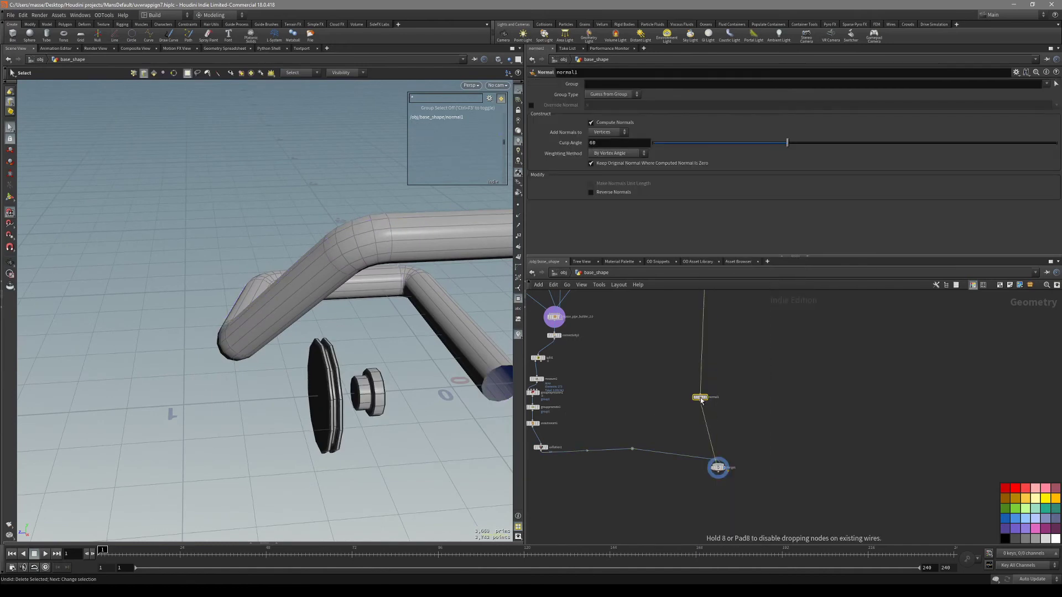
pyautogui.press('r')
# Step: Display the Merge result and inspect the smooth-shaded pipe, bolts and flange from several sides
pyautogui.click(717, 468)
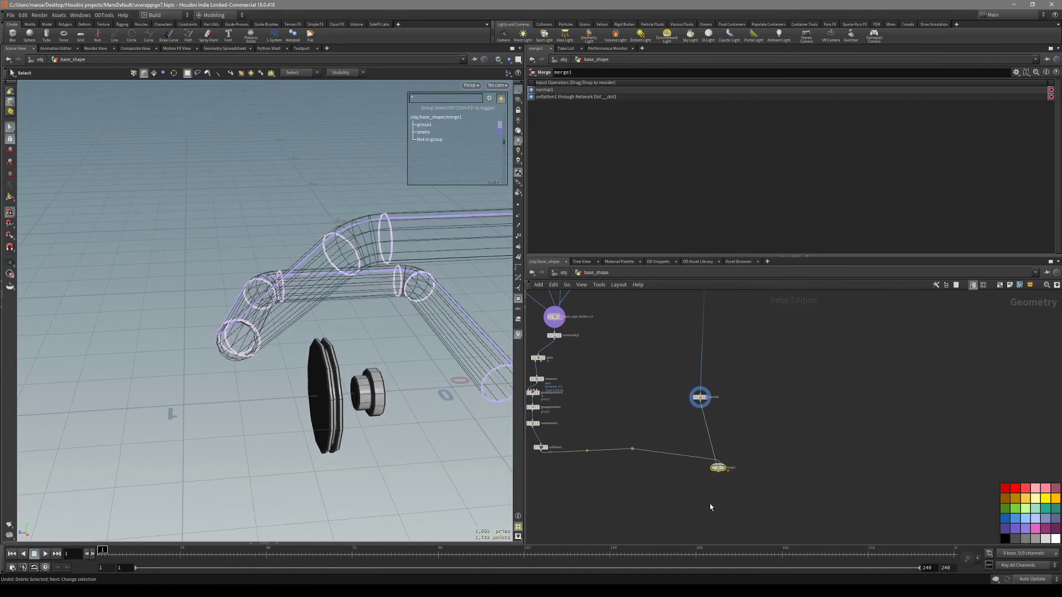
pyautogui.press('r')
pyautogui.moveTo(347, 367)
pyautogui.keyDown('alt'); pyautogui.mouseDown()
pyautogui.moveTo(383, 370)
pyautogui.moveTo(413, 388)
pyautogui.moveTo(411, 379)
pyautogui.moveTo(405, 395)
pyautogui.moveTo(391, 372)
pyautogui.mouseUp(); pyautogui.keyUp('alt')
pyautogui.hotkey('shift', 'w')
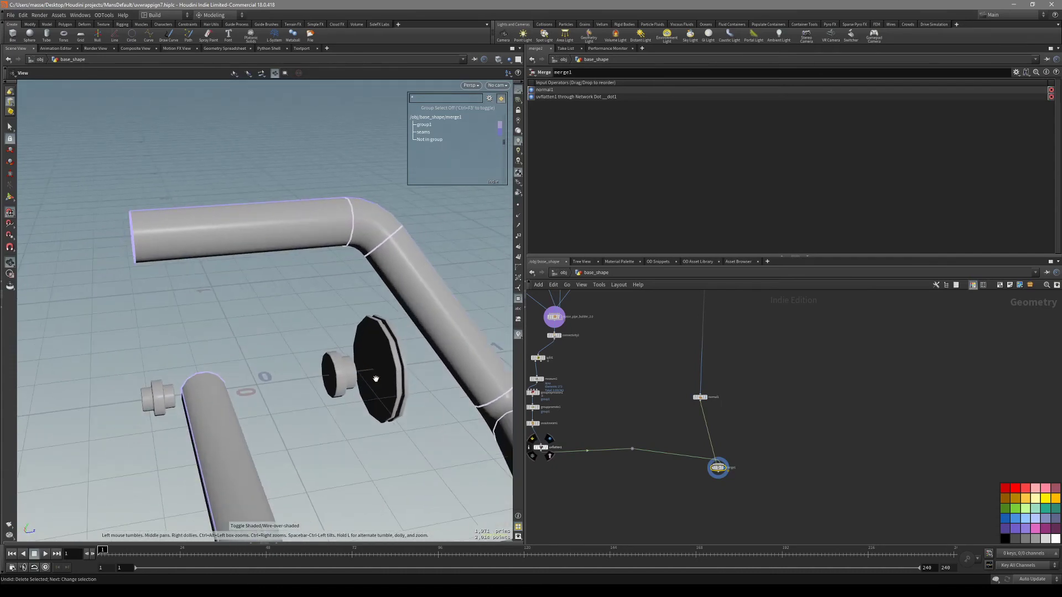
pyautogui.keyDown('alt'); pyautogui.moveTo(199, 430); pyautogui.dragTo(270, 396, button='middle'); pyautogui.keyUp('alt')
pyautogui.moveTo(270, 396); pyautogui.dragTo(403, 398)
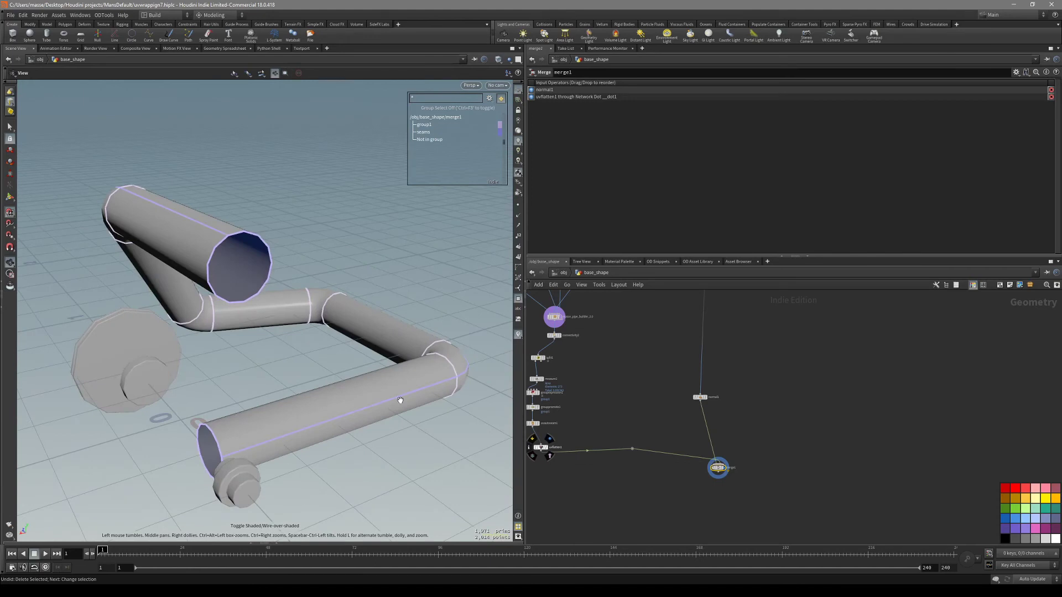
pyautogui.press('s')
# Step: Rearrange the end of the PolyBevel branch and rename the Merge node to HIGH
pyautogui.moveTo(723, 401); pyautogui.dragTo(690, 447, button='middle')
pyautogui.scroll(1, 690, 448)
pyautogui.moveTo(685, 449); pyautogui.dragTo(739, 460)
pyautogui.moveTo(746, 501); pyautogui.dragTo(760, 462, button='middle')
pyautogui.click(716, 488)
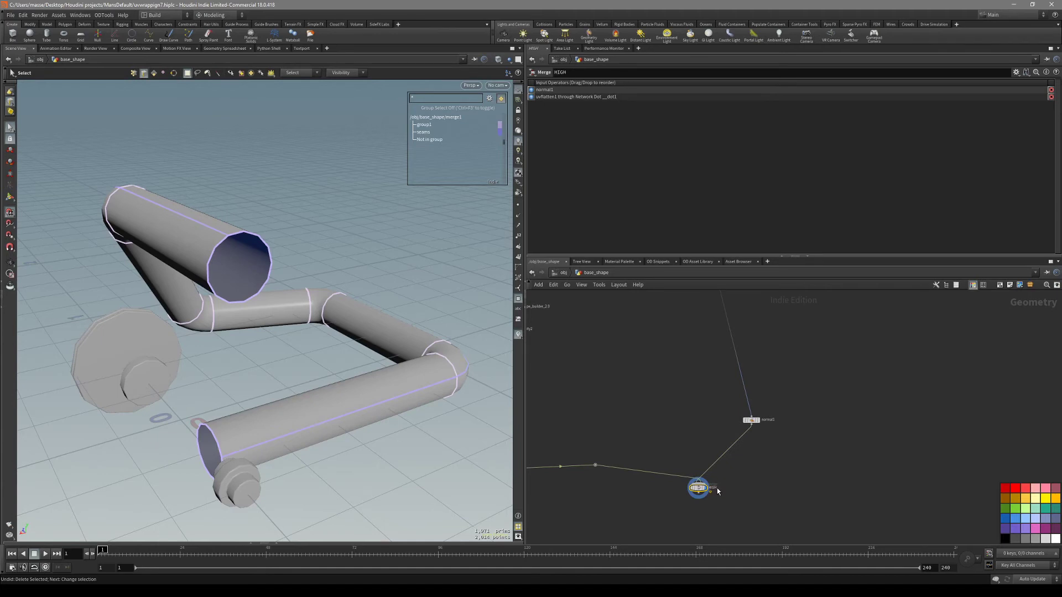
# Step: Display the UV Layout node, examine the bolt and flange UV islands in the UV view, and return to perspective
pyautogui.scroll(-4, 691, 425)
pyautogui.moveTo(658, 324); pyautogui.dragTo(659, 397, button='middle')
pyautogui.scroll(4, 658, 408)
pyautogui.moveTo(654, 434); pyautogui.dragTo(699, 499, button='middle')
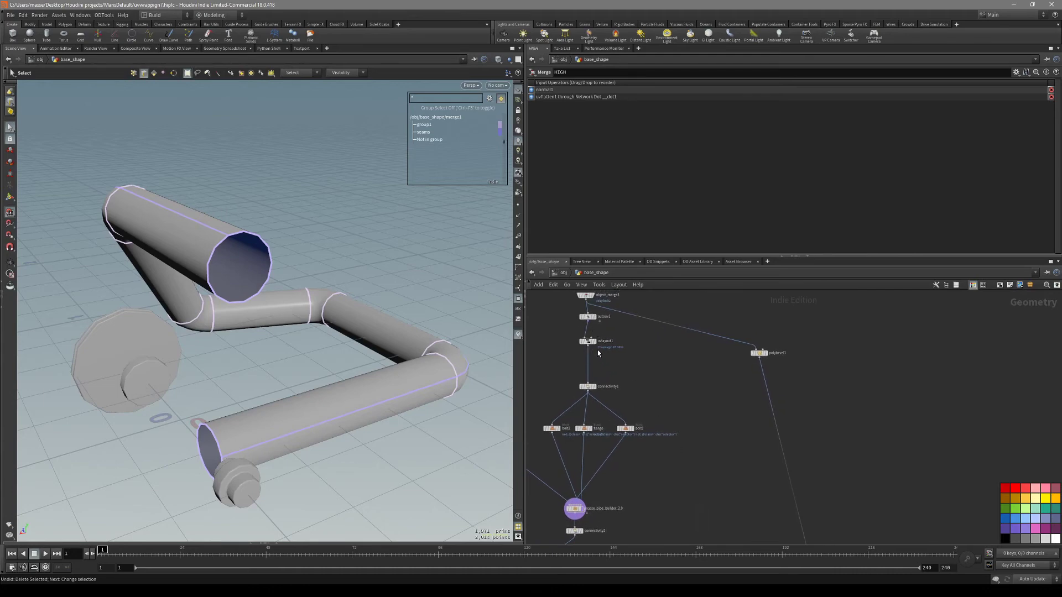
pyautogui.scroll(4, 587, 343)
pyautogui.click(584, 339)
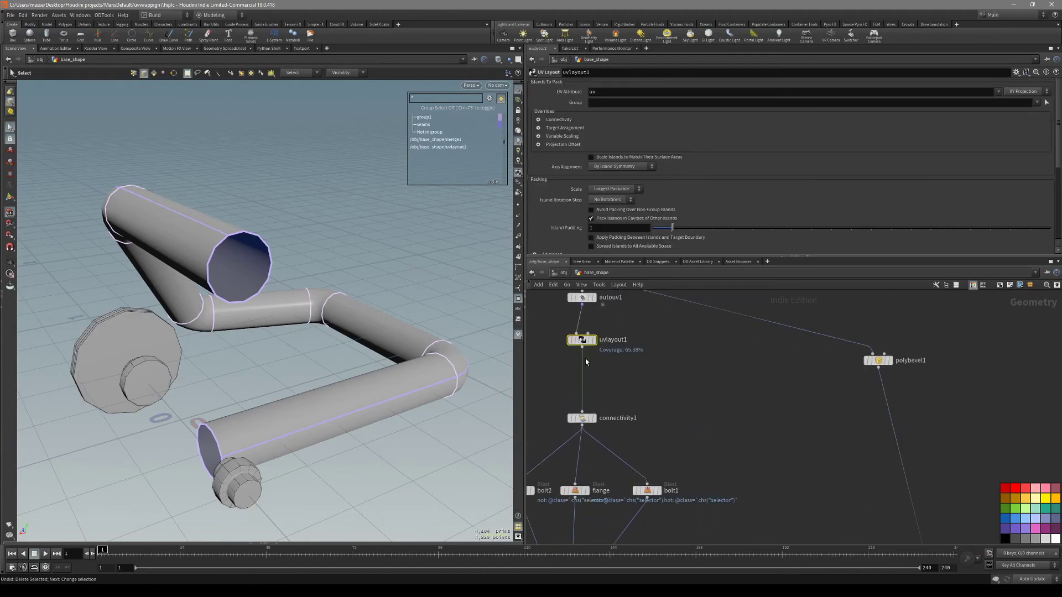
pyautogui.hotkey('space', '5')
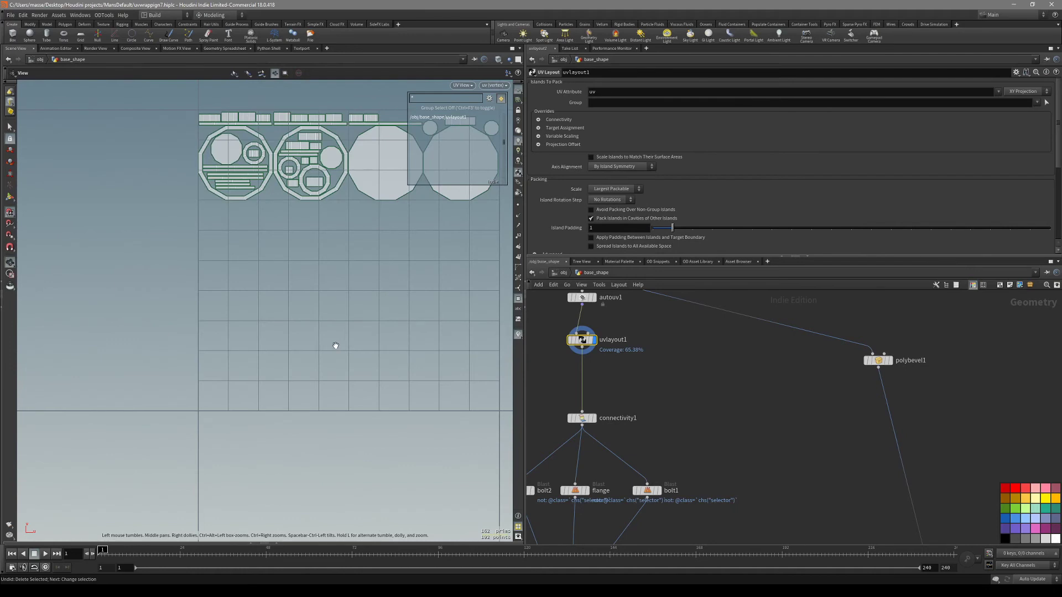
pyautogui.hotkey('space', '1')
# Step: Add a second Merge node beside the pipe builder branch and connect the UV Layout output to it
pyautogui.scroll(-3, 695, 509)
pyautogui.moveTo(695, 509); pyautogui.dragTo(695, 295, button='middle')
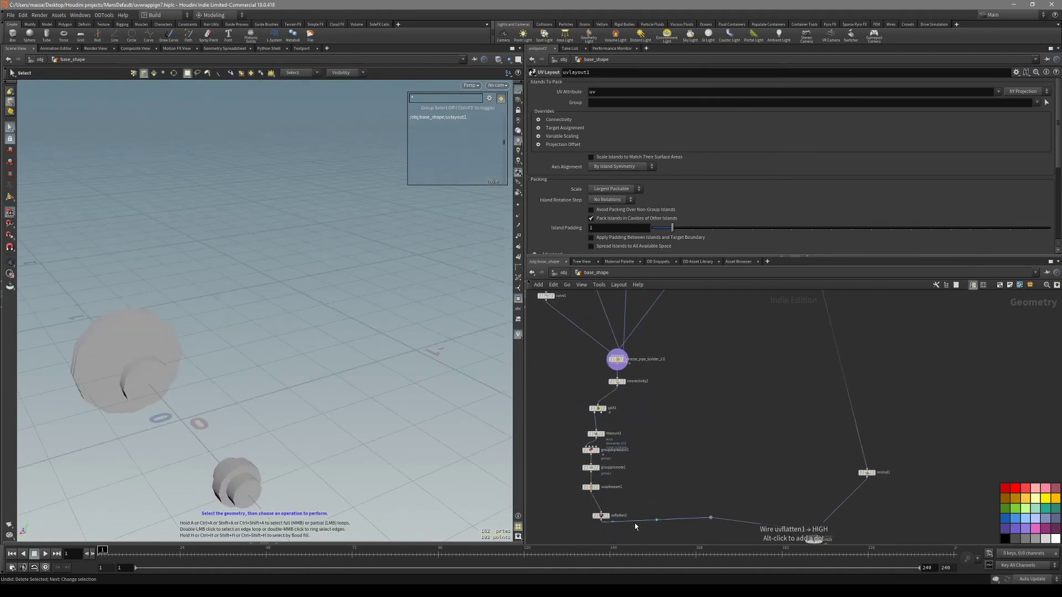
pyautogui.moveTo(721, 380); pyautogui.dragTo(713, 439, button='middle')
pyautogui.press('Tab')
pyautogui.write('mer')
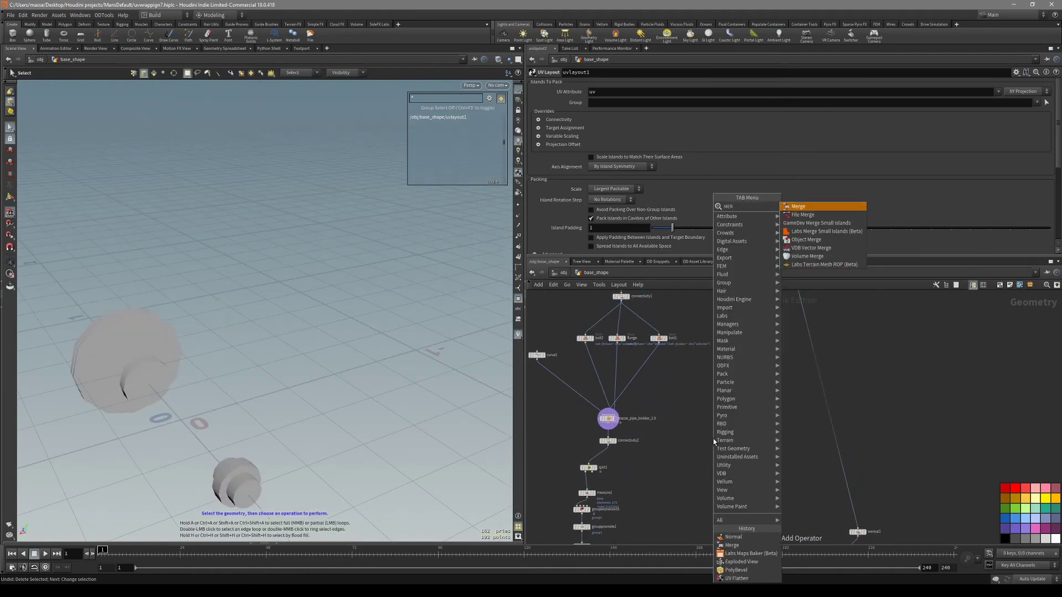
pyautogui.press('Return')
pyautogui.click(712, 439)
pyautogui.scroll(-2, 723, 347)
pyautogui.moveTo(723, 347)
pyautogui.mouseDown(button='middle')
pyautogui.moveTo(715, 418)
pyautogui.moveTo(742, 351)
pyautogui.mouseUp(button='middle')
pyautogui.scroll(3, 676, 359)
pyautogui.click(619, 360)
pyautogui.click(724, 477)
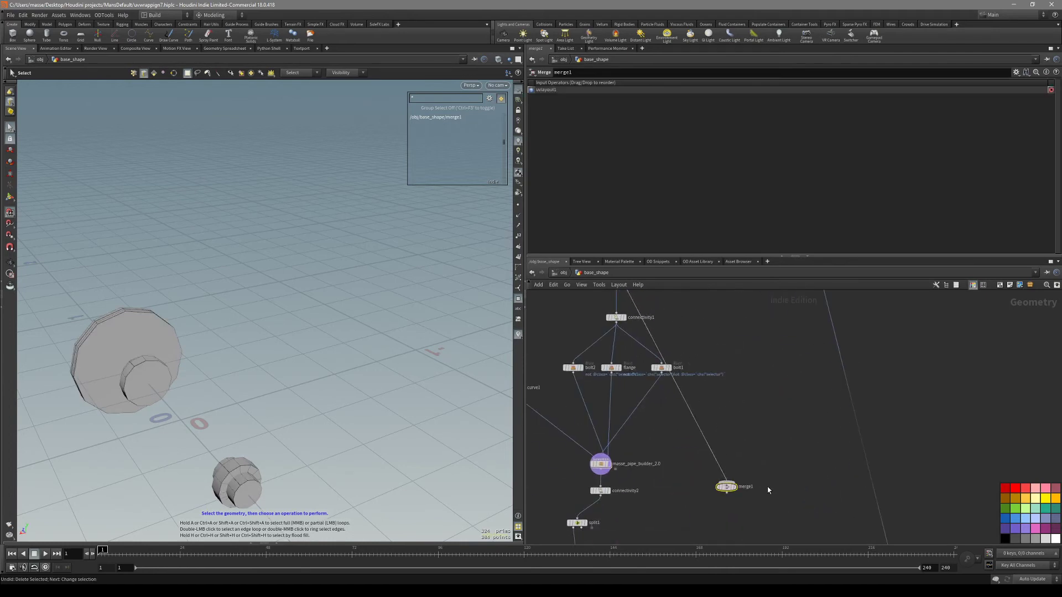
# Step: Connect the UV Flatten output to the new Merge node and place it beside the HIGH node
pyautogui.moveTo(767, 486); pyautogui.dragTo(769, 388, button='middle')
pyautogui.moveTo(734, 469); pyautogui.dragTo(741, 375, button='middle')
pyautogui.click(591, 467)
pyautogui.click(734, 291)
pyautogui.moveTo(768, 323); pyautogui.dragTo(756, 368, button='middle')
pyautogui.moveTo(725, 343); pyautogui.dragTo(754, 445)
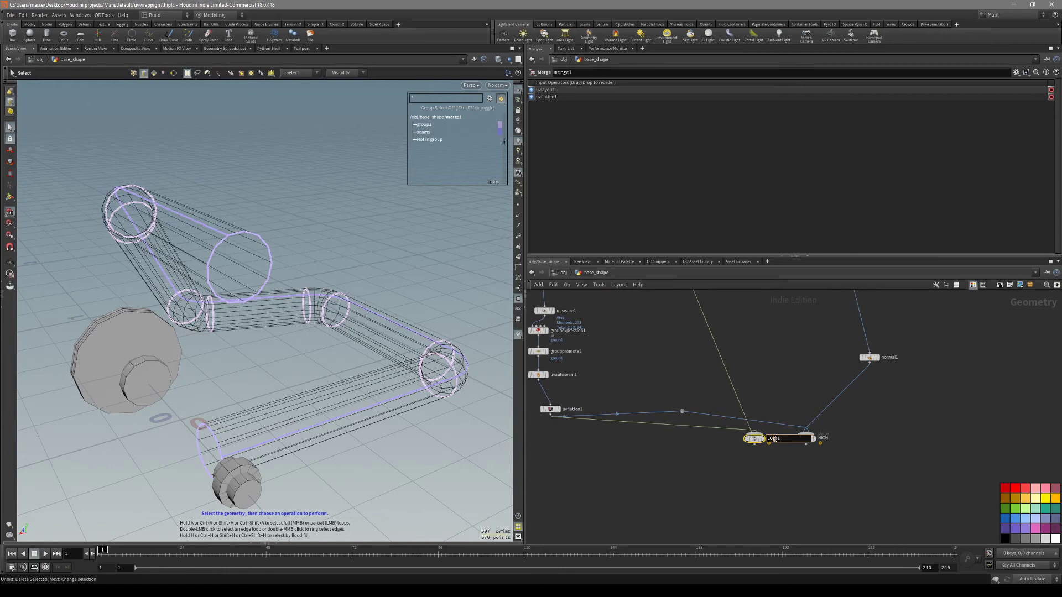
# Step: Rename the new Merge node to LOW
pyautogui.press('Return')
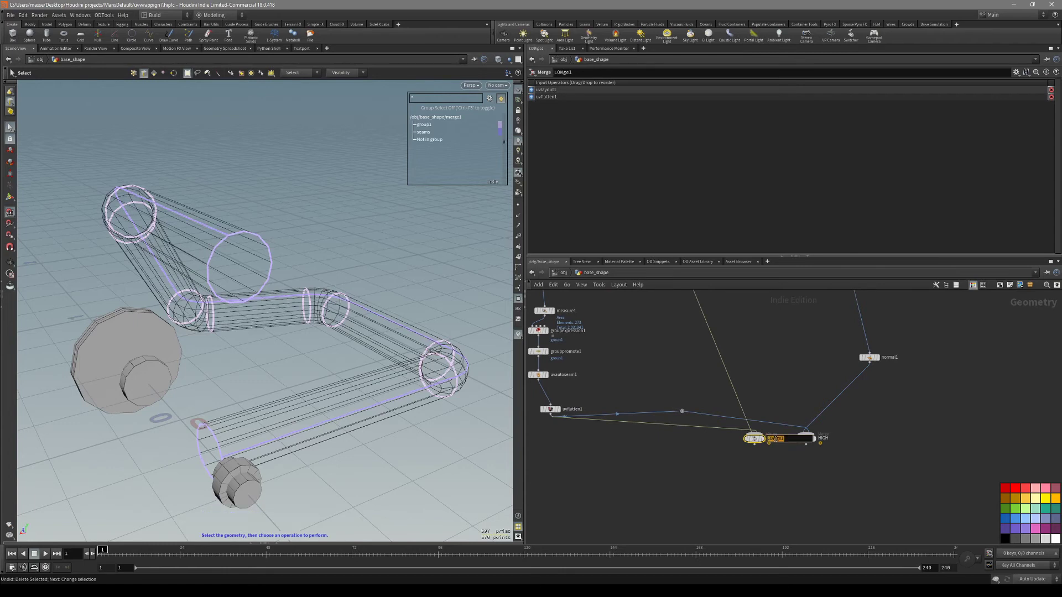
pyautogui.write('LOW')
pyautogui.press('Return')
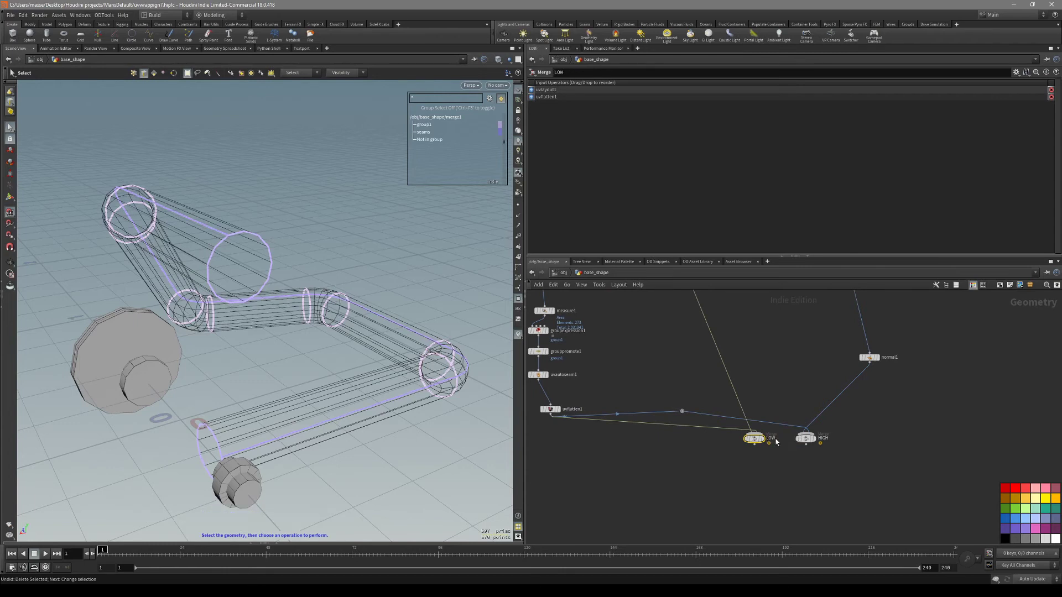
# Step: Route the UV Layout wire to LOW through a network dot placed between the UV and PolyBevel branches
pyautogui.scroll(-5, 754, 396)
pyautogui.moveTo(753, 390); pyautogui.dragTo(719, 524, button='middle')
pyautogui.scroll(2, 696, 422)
pyautogui.moveTo(670, 455)
pyautogui.keyDown('alt'); pyautogui.mouseDown()
pyautogui.moveTo(696, 441)
pyautogui.moveTo(713, 390)
pyautogui.moveTo(724, 401)
pyautogui.mouseUp(); pyautogui.keyUp('alt')
pyautogui.click(712, 387)
pyautogui.press('y')
pyautogui.hotkey('ctrl', 'z')
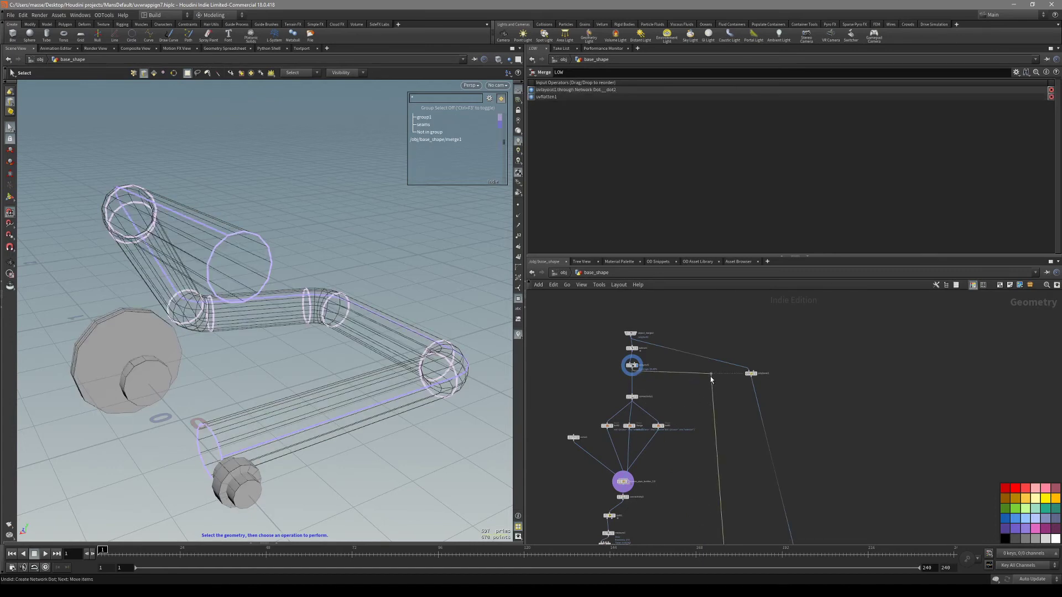
# Step: Display the LOW merge and examine the shading of its pipe, bolts and flange from another angle
pyautogui.scroll(-1, 740, 411)
pyautogui.moveTo(738, 420); pyautogui.dragTo(727, 372, button='middle')
pyautogui.moveTo(733, 528); pyautogui.dragTo(716, 473, button='middle')
pyautogui.scroll(6, 715, 485)
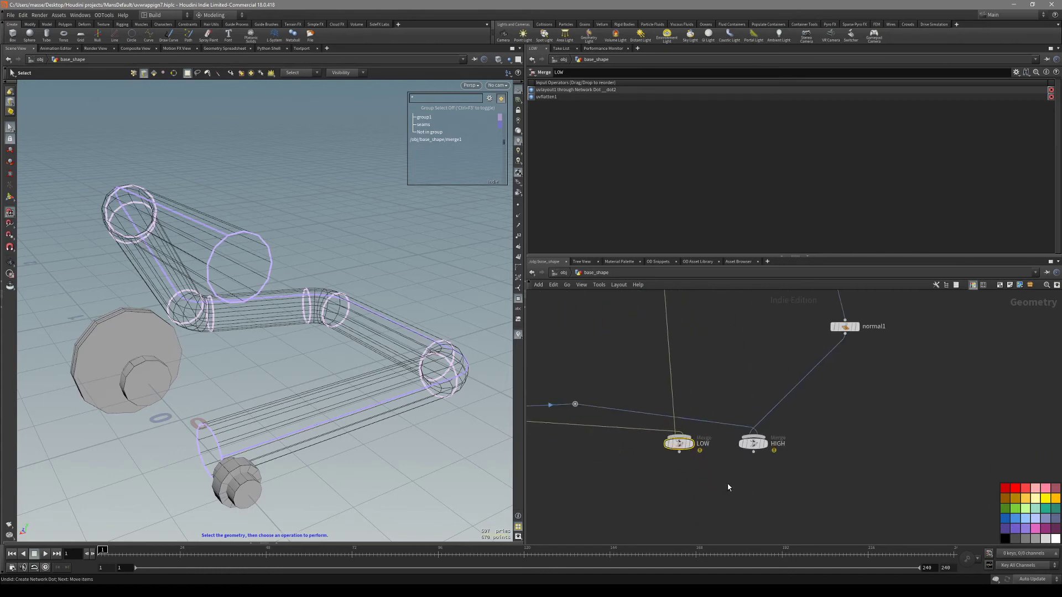
pyautogui.click(752, 447)
pyautogui.press('r')
pyautogui.click(676, 444)
pyautogui.press('r')
pyautogui.moveTo(715, 522); pyautogui.dragTo(725, 487, button='middle')
pyautogui.rightClick(725, 483)
pyautogui.click(616, 466)
pyautogui.keyDown('alt'); pyautogui.moveTo(221, 371); pyautogui.dragTo(278, 401); pyautogui.keyUp('alt')
pyautogui.press('s')
# Step: Try to insert a Normal node into the dotted wire just above LOW
pyautogui.press('Tab')
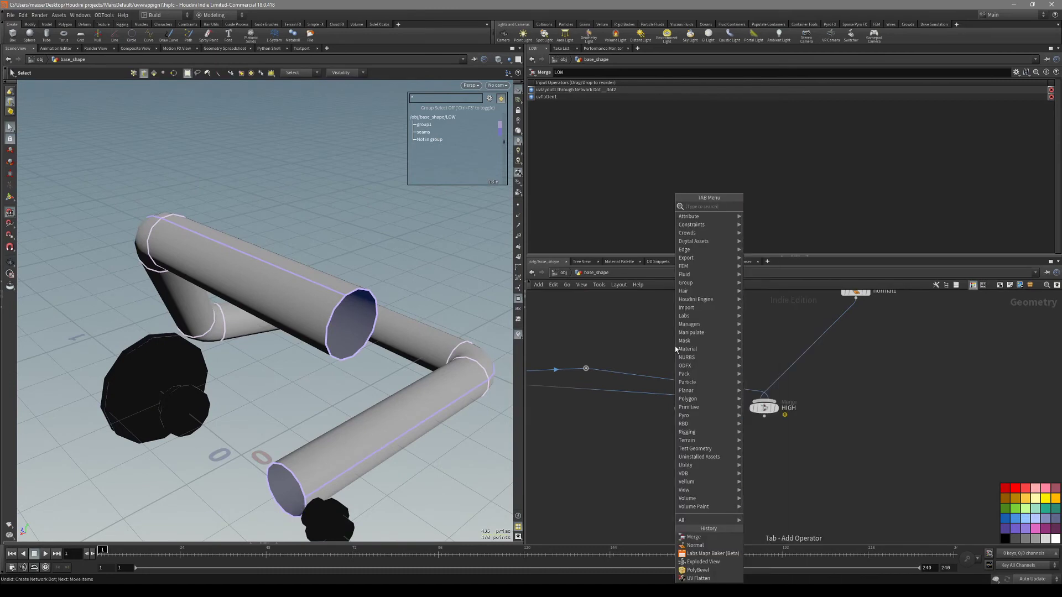
pyautogui.write('normal')
pyautogui.press('Return')
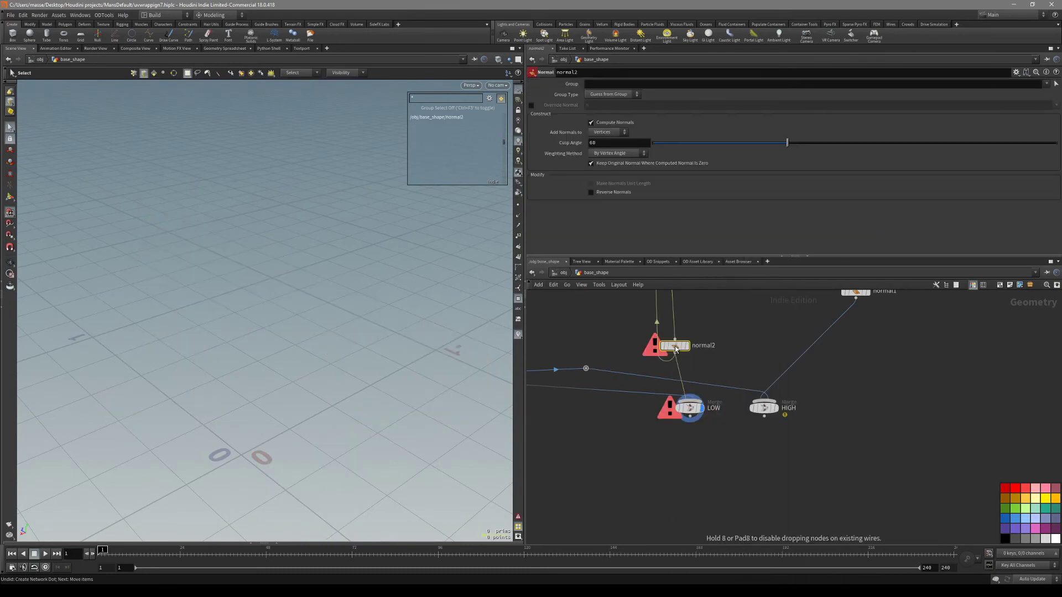
pyautogui.hotkey('ctrl', 'z')
# Step: Add a Normal node above LOW and feed it from the UV Layout output
pyautogui.scroll(-3, 679, 430)
pyautogui.press('Tab')
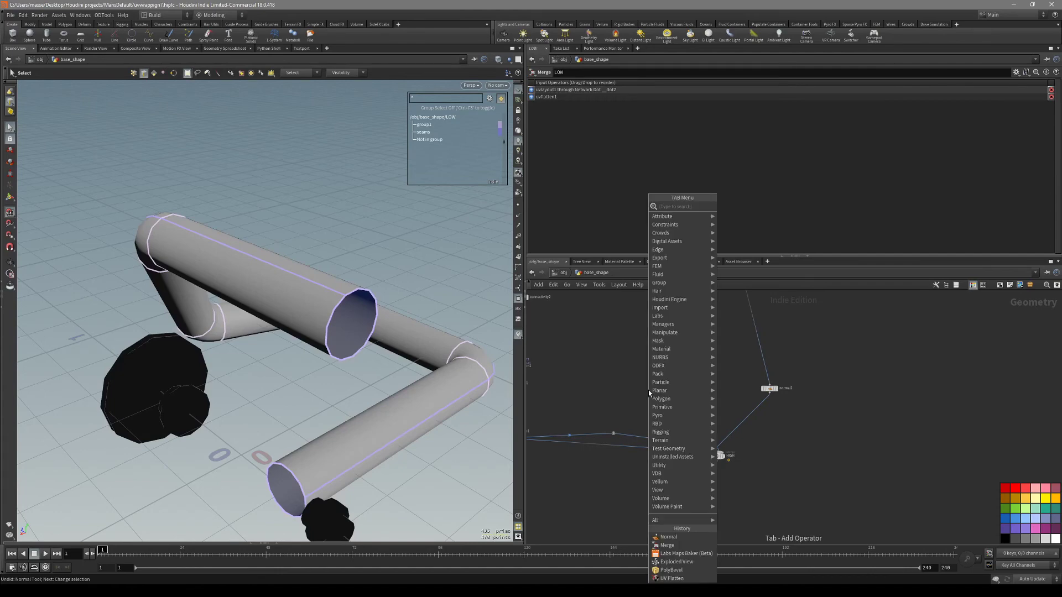
pyautogui.write('normal')
pyautogui.press('Return')
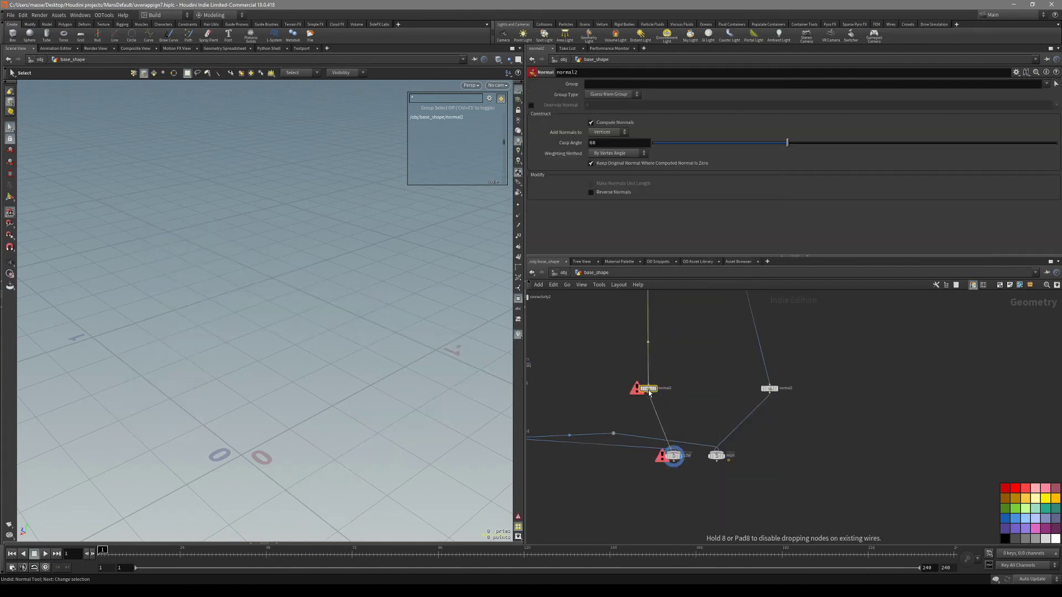
pyautogui.scroll(-5, 695, 376)
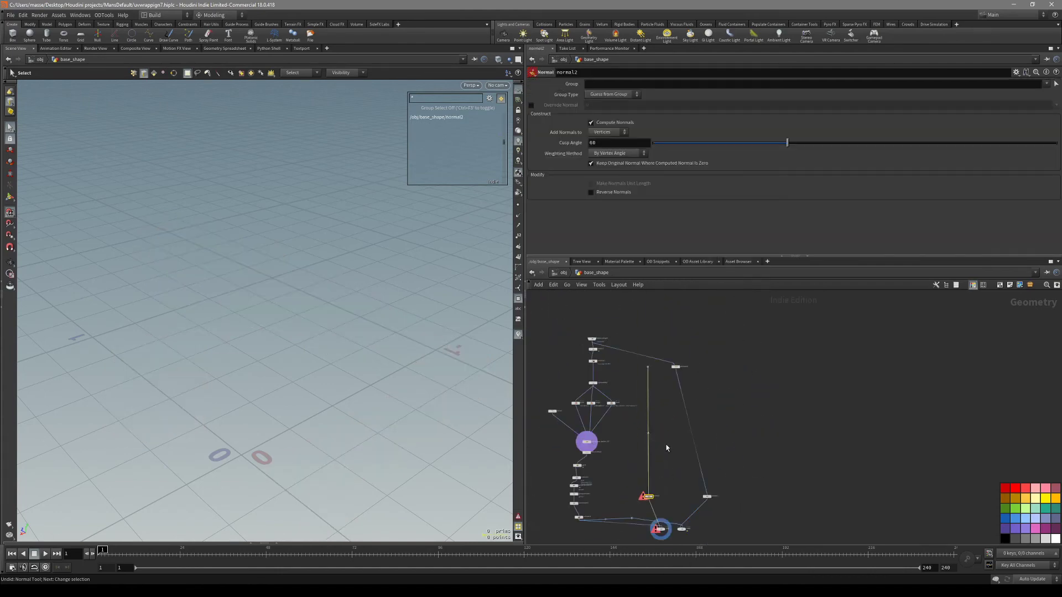
pyautogui.scroll(4, 617, 368)
pyautogui.click(570, 365)
pyautogui.click(678, 368)
# Step: Compare the HIGH and LOW merges by displaying each in turn, finishing on LOW
pyautogui.moveTo(713, 529); pyautogui.dragTo(704, 352, button='middle')
pyautogui.moveTo(667, 472); pyautogui.dragTo(673, 429, button='middle')
pyautogui.click(734, 515)
pyautogui.click(743, 480)
pyautogui.click(755, 481)
pyautogui.click(704, 480)
pyautogui.click(712, 480)
pyautogui.moveTo(684, 502); pyautogui.dragTo(676, 460, button='middle')
# Step: Add a Labs Maps Baker node below the LOW and HIGH merges
pyautogui.press('Tab')
pyautogui.write('bak')
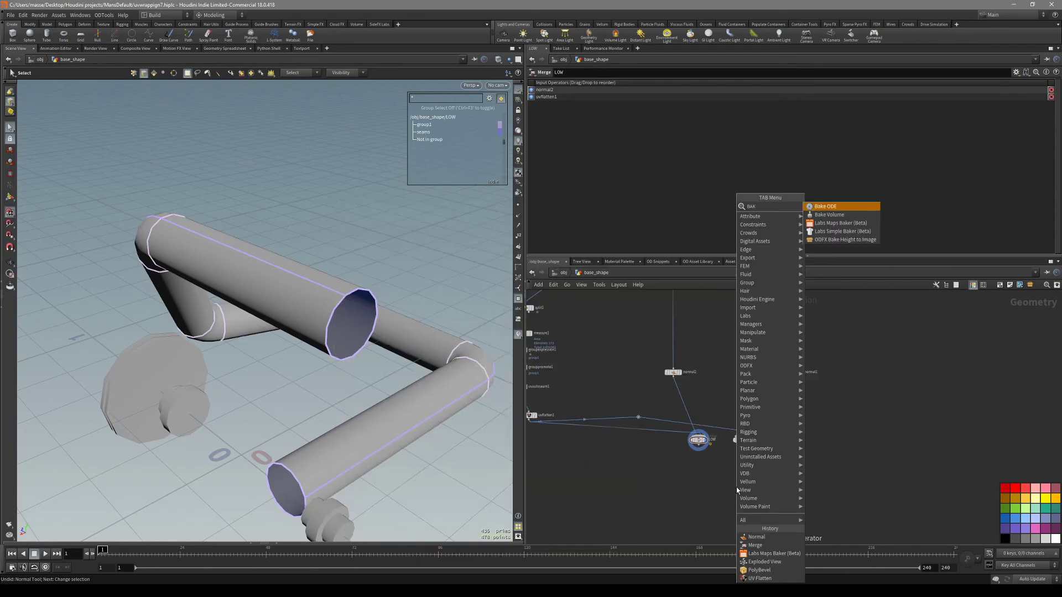
pyautogui.write('e')
pyautogui.press('Down')
pyautogui.press('Down')
pyautogui.press('Return')
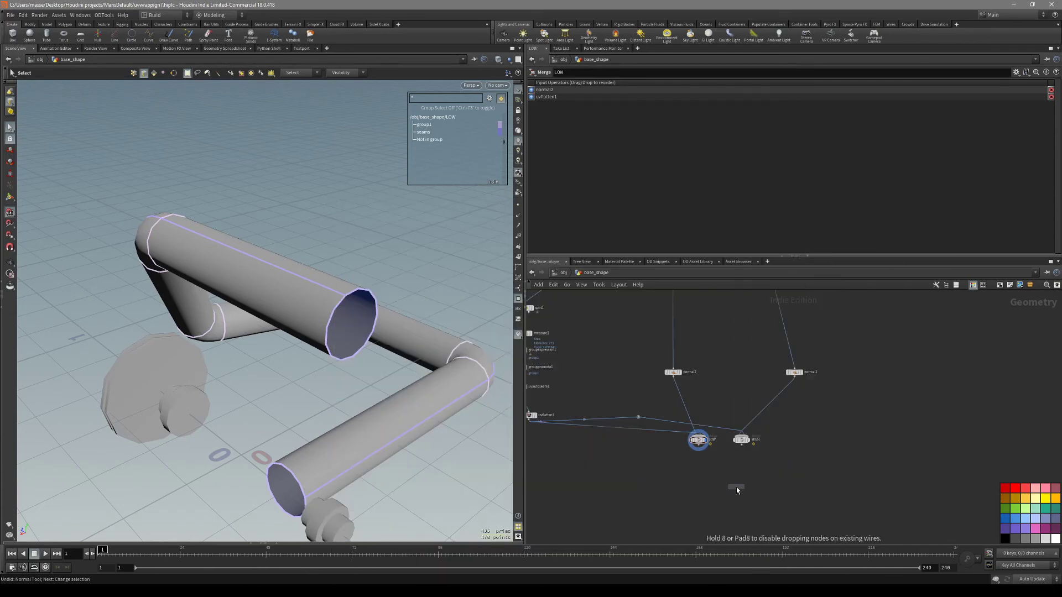
pyautogui.click(736, 490)
pyautogui.scroll(5, 719, 470)
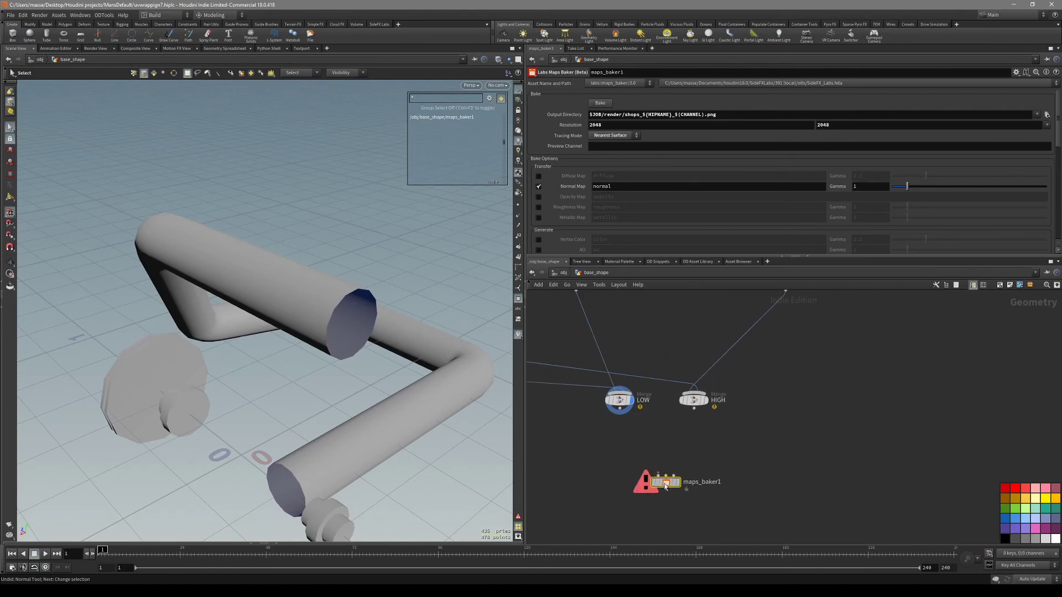
# Step: Connect LOW to the Maps Baker's first input and HIGH to its second, and display the baker
pyautogui.moveTo(690, 399); pyautogui.dragTo(648, 496)
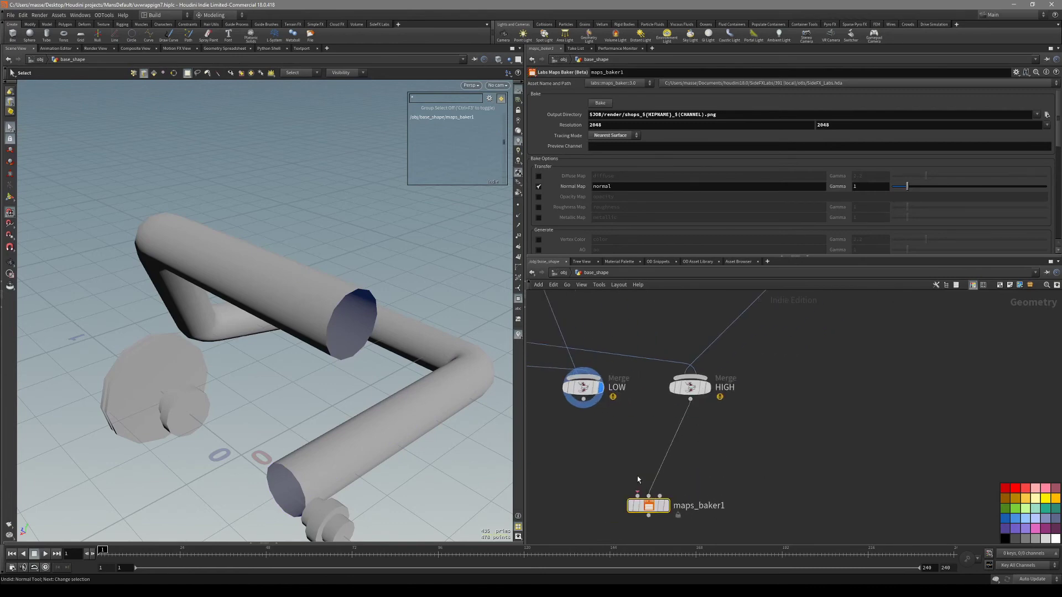
pyautogui.moveTo(578, 402); pyautogui.dragTo(637, 496)
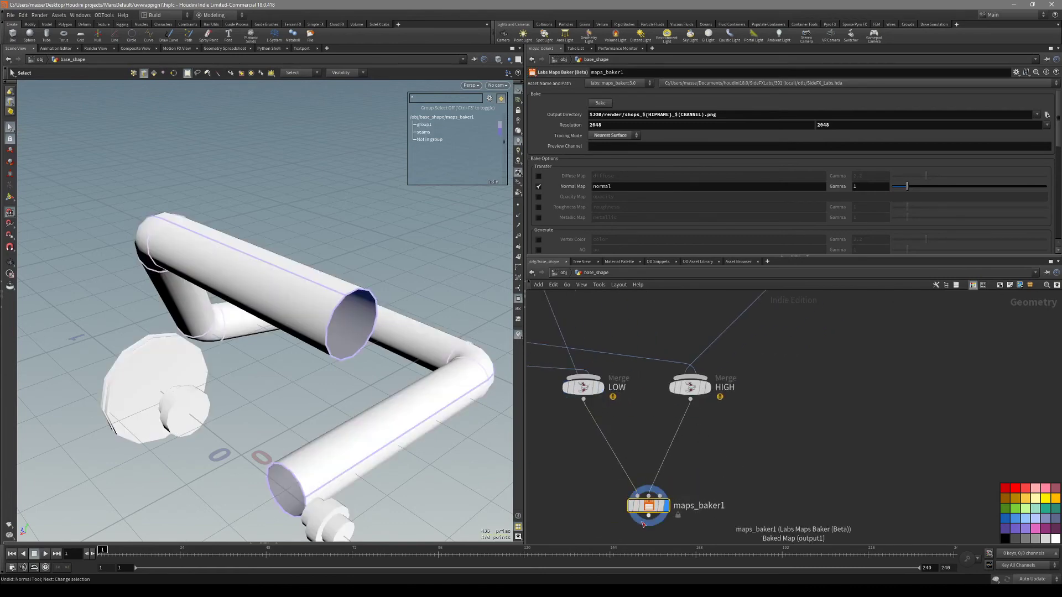
pyautogui.press('Escape')
pyautogui.moveTo(294, 356); pyautogui.dragTo(221, 450)
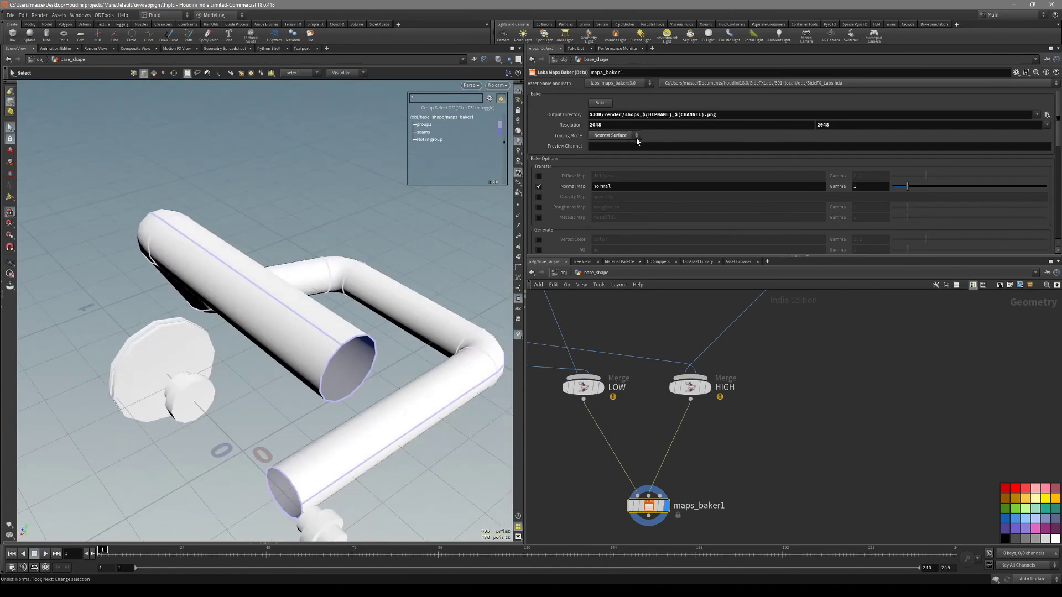
# Step: Turn on Tangent Normal Flip Y in the Maps Baker's advanced settings and bake the normal map
pyautogui.scroll(-5, 641, 161)
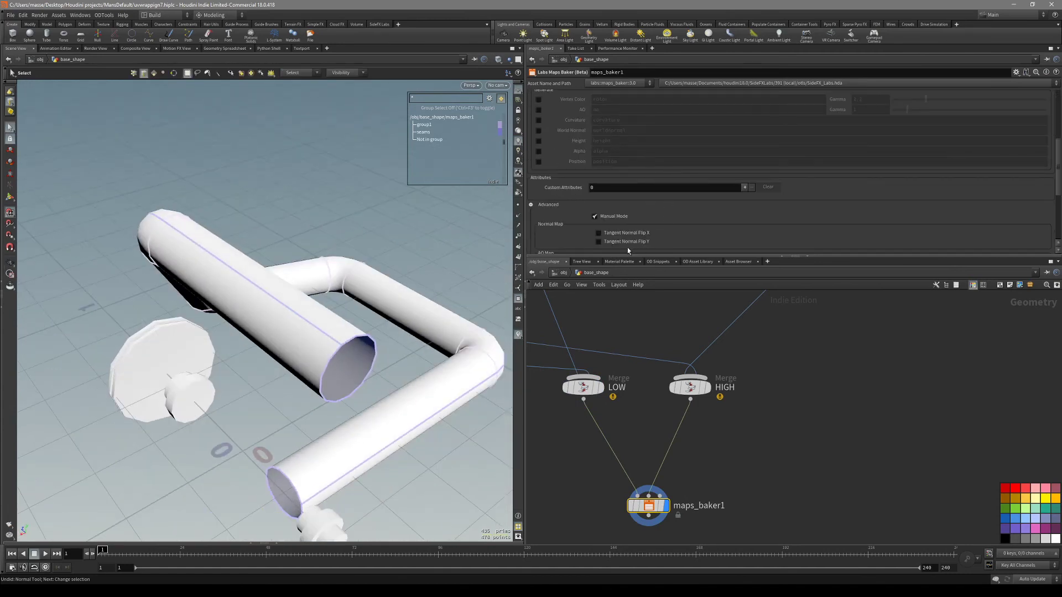
pyautogui.scroll(5, 675, 217)
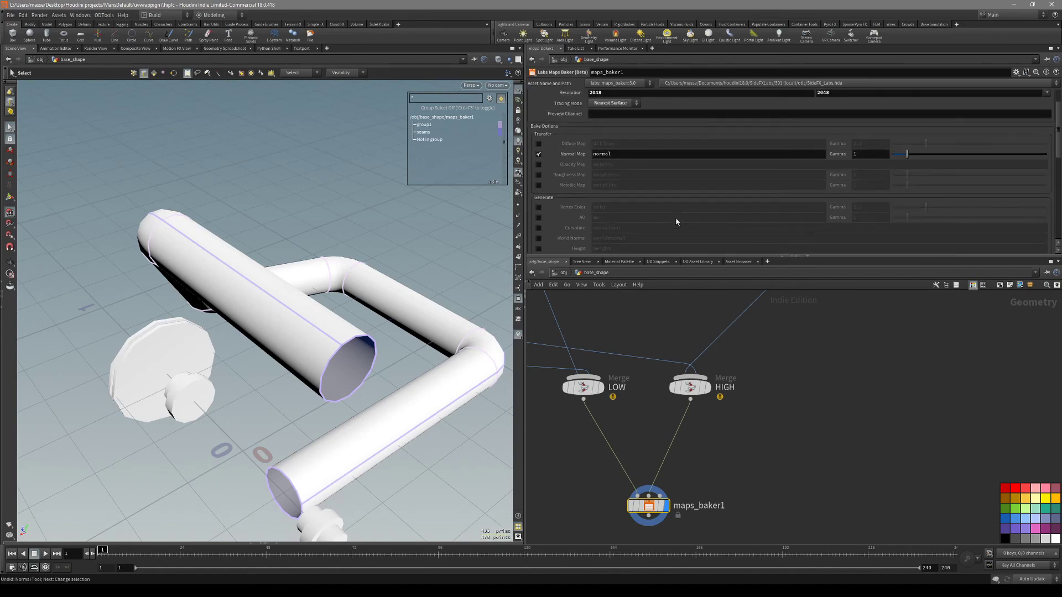
pyautogui.scroll(2, 658, 159)
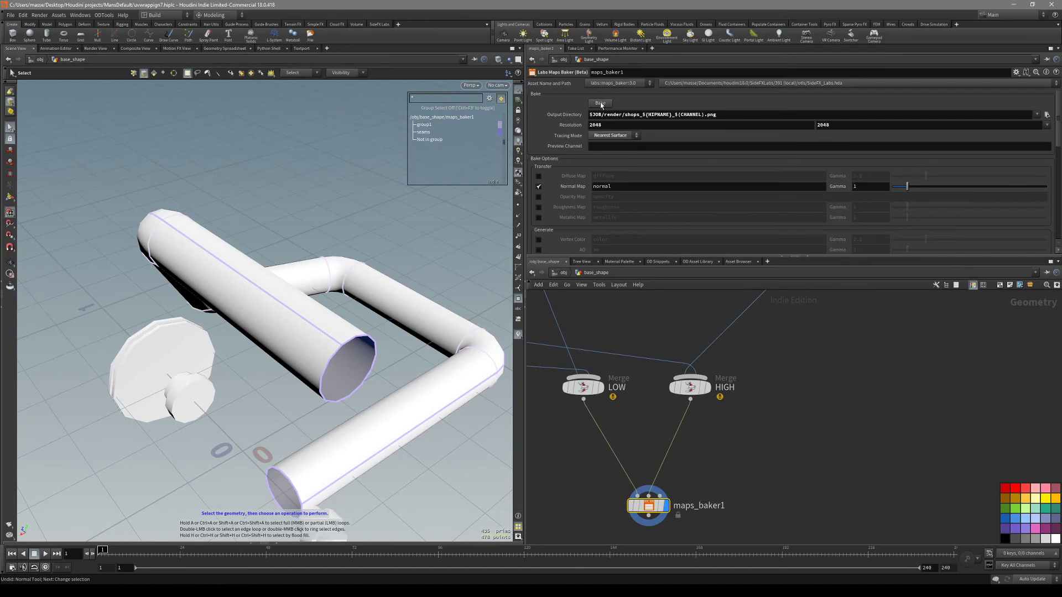
pyautogui.scroll(-10, 702, 231)
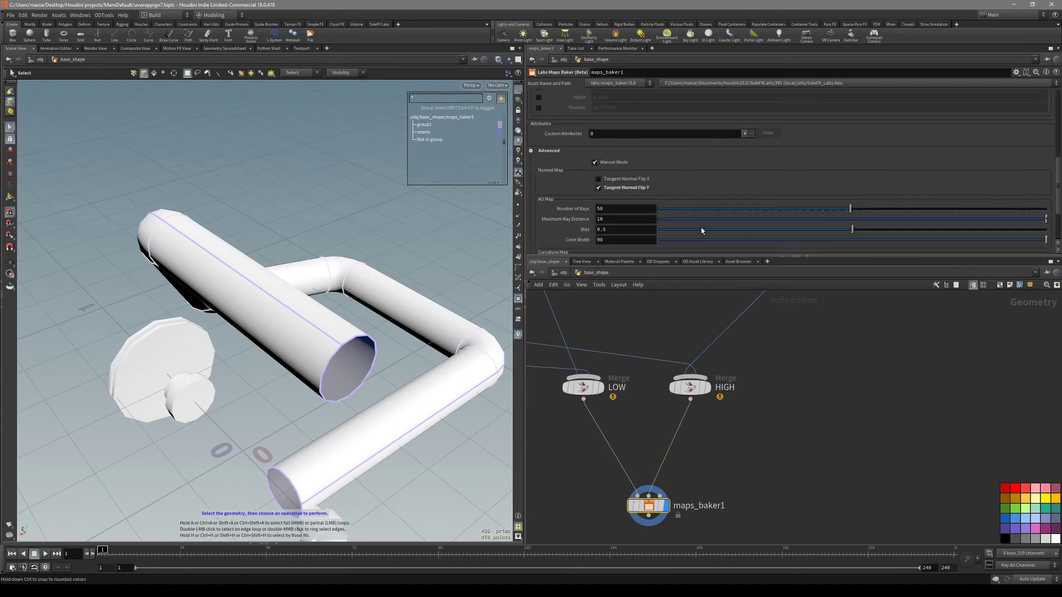
pyautogui.scroll(10, 696, 221)
pyautogui.click(609, 105)
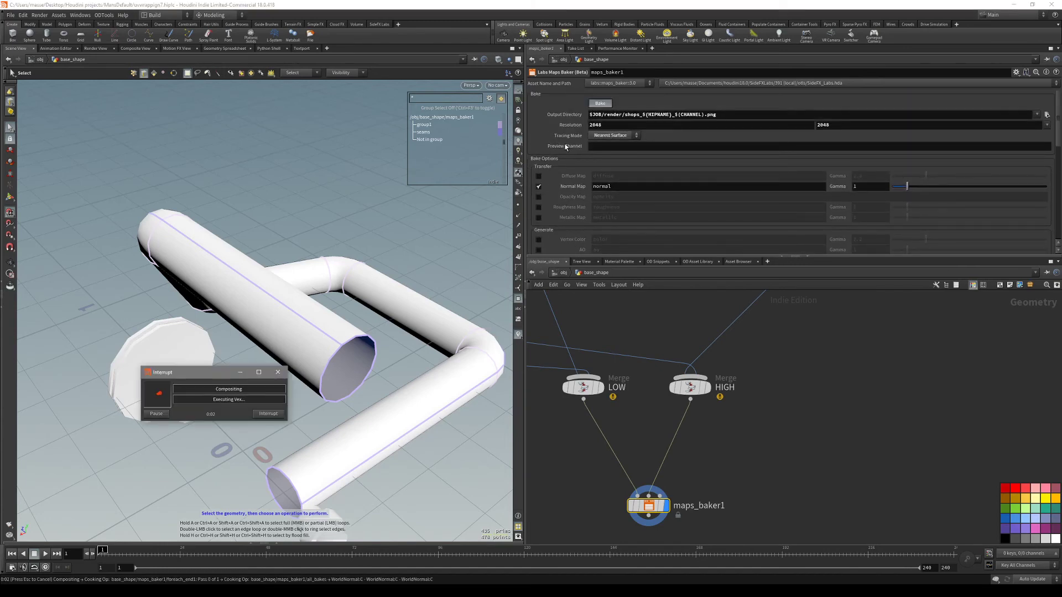
# Step: Inspect the flange and bolt on the Maps Baker output up close
pyautogui.keyDown('alt'); pyautogui.moveTo(265, 271); pyautogui.dragTo(465, 265); pyautogui.keyUp('alt')
pyautogui.keyDown('alt'); pyautogui.moveTo(464, 266); pyautogui.dragTo(324, 327, button='right'); pyautogui.keyUp('alt')
pyautogui.keyDown('alt'); pyautogui.moveTo(324, 327); pyautogui.dragTo(453, 323); pyautogui.keyUp('alt')
pyautogui.moveTo(453, 323); pyautogui.dragTo(208, 310, button='right')
pyautogui.moveTo(208, 310); pyautogui.dragTo(347, 329)
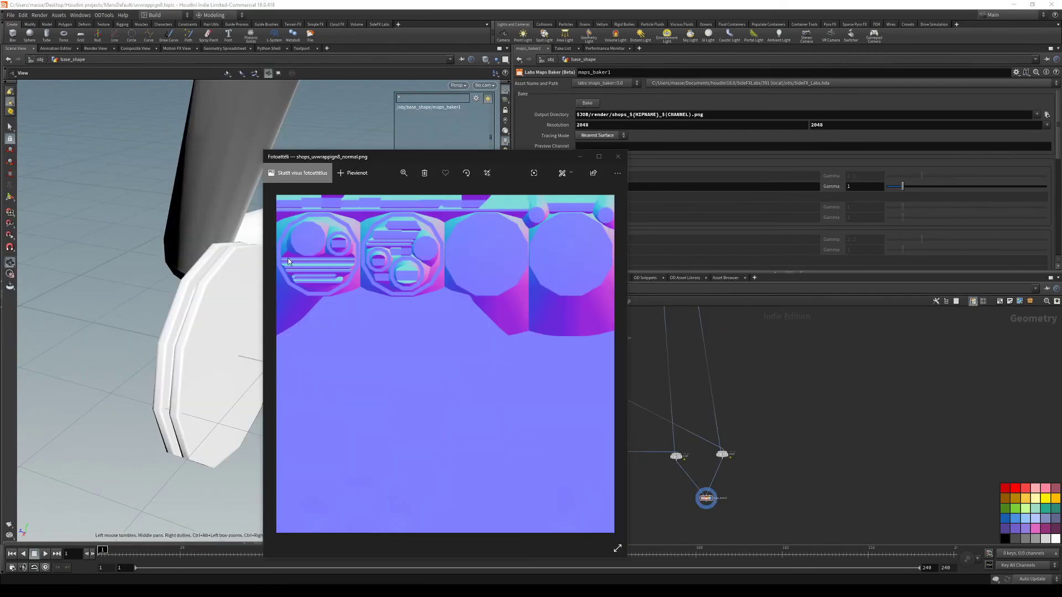
# Step: Examine the flange and bolt islands in the baked normal map image and close it
pyautogui.moveTo(394, 160); pyautogui.dragTo(432, 180)
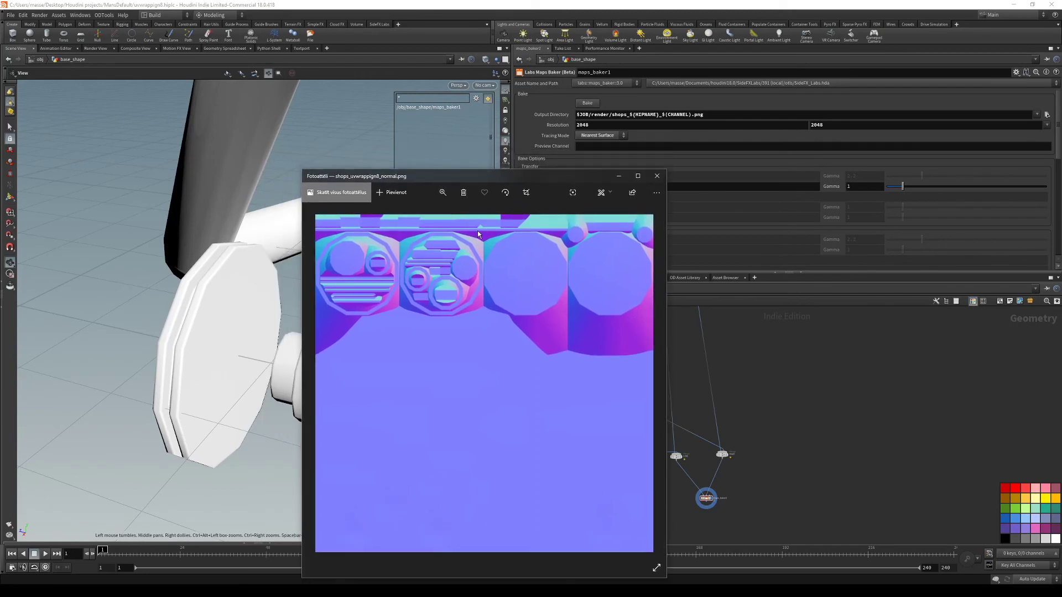
pyautogui.scroll(3, 424, 260)
pyautogui.moveTo(430, 263); pyautogui.dragTo(499, 327)
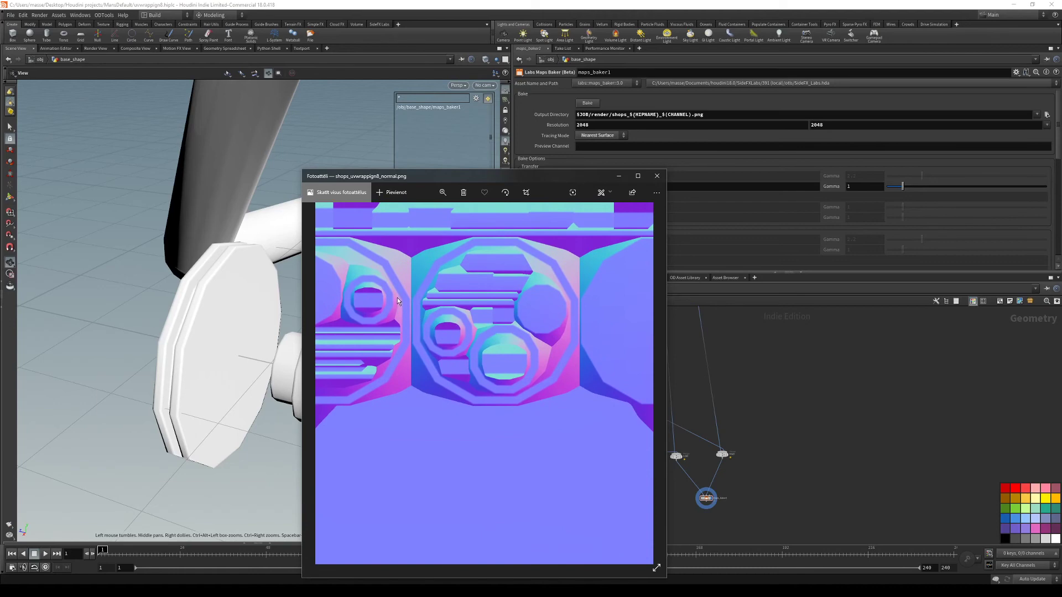
pyautogui.moveTo(397, 297); pyautogui.dragTo(438, 287)
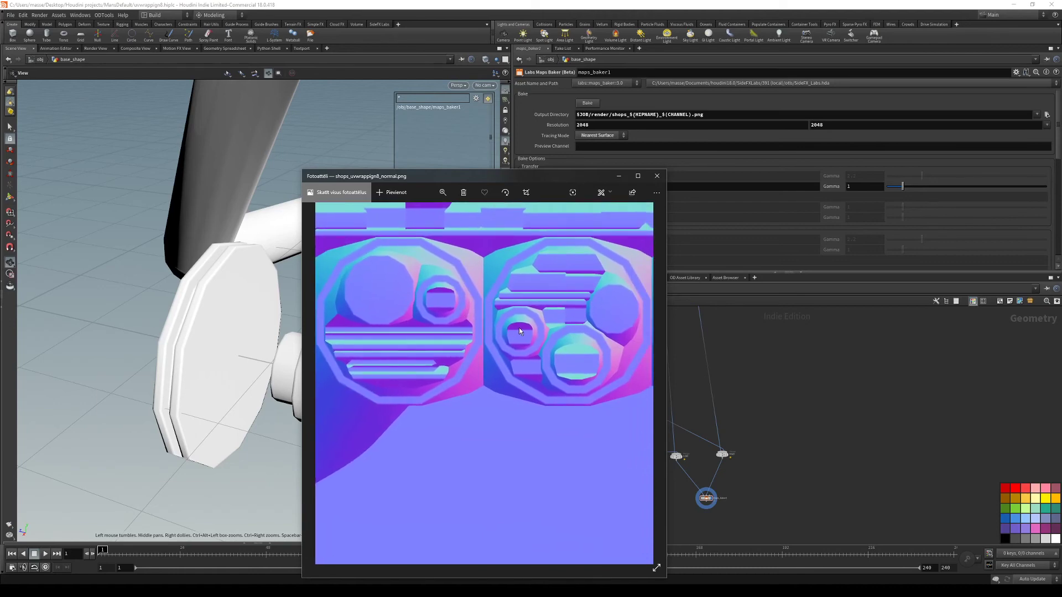
pyautogui.scroll(-3, 531, 328)
pyautogui.scroll(3, 507, 310)
pyautogui.scroll(-4, 497, 319)
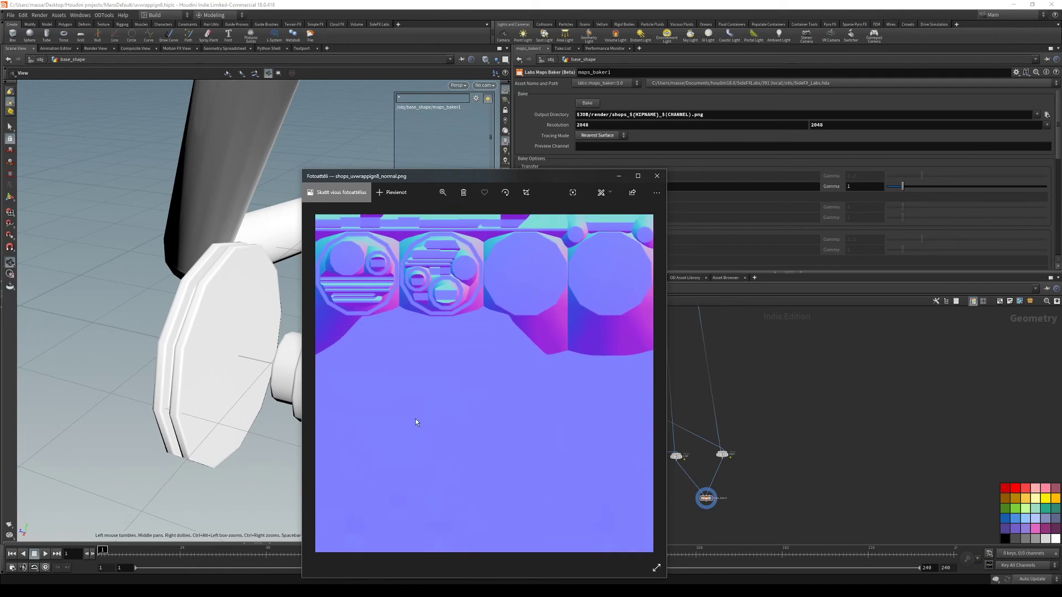
pyautogui.click(660, 177)
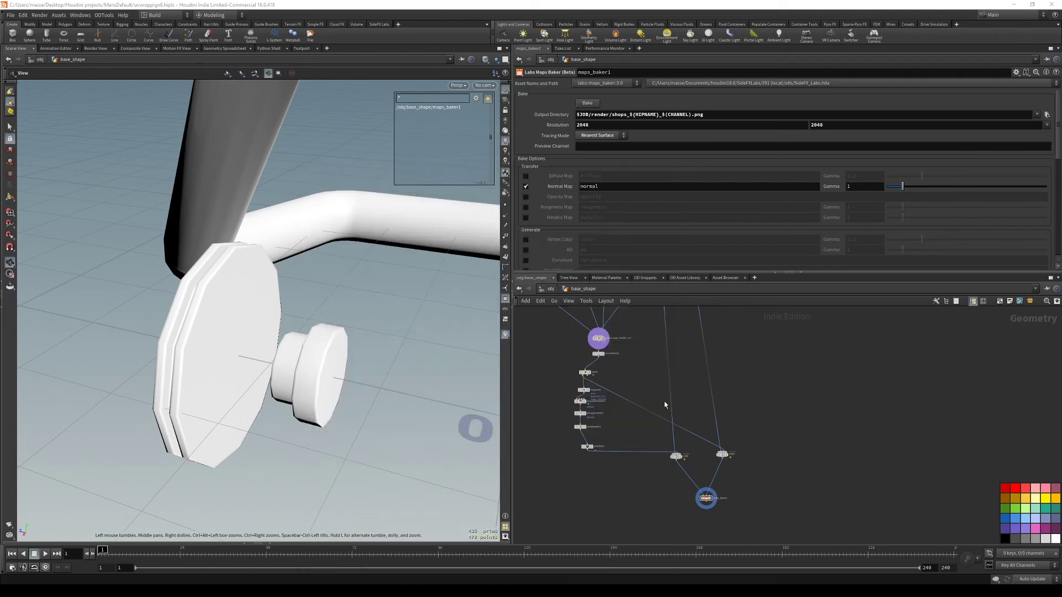
# Step: Select the UV Flatten node and examine the wiring from the Split node down to LOW and HIGH
pyautogui.scroll(5, 644, 394)
pyautogui.moveTo(642, 327); pyautogui.dragTo(547, 476)
pyautogui.moveTo(641, 352); pyautogui.dragTo(625, 384, button='middle')
pyautogui.scroll(-2, 628, 377)
pyautogui.click(627, 376)
pyautogui.scroll(4, 620, 390)
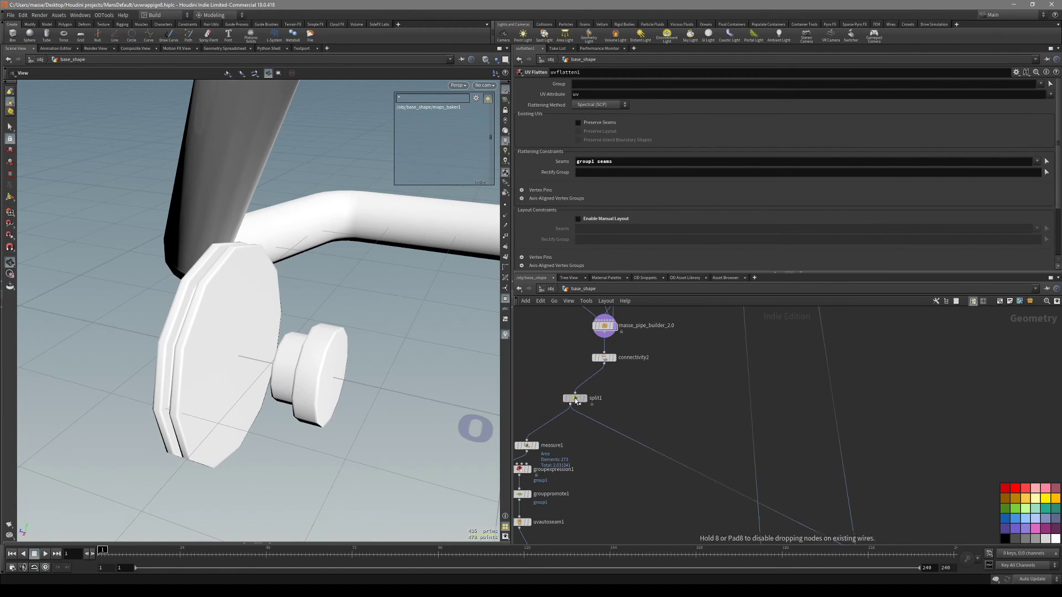
pyautogui.scroll(-5, 608, 431)
pyautogui.scroll(2, 614, 446)
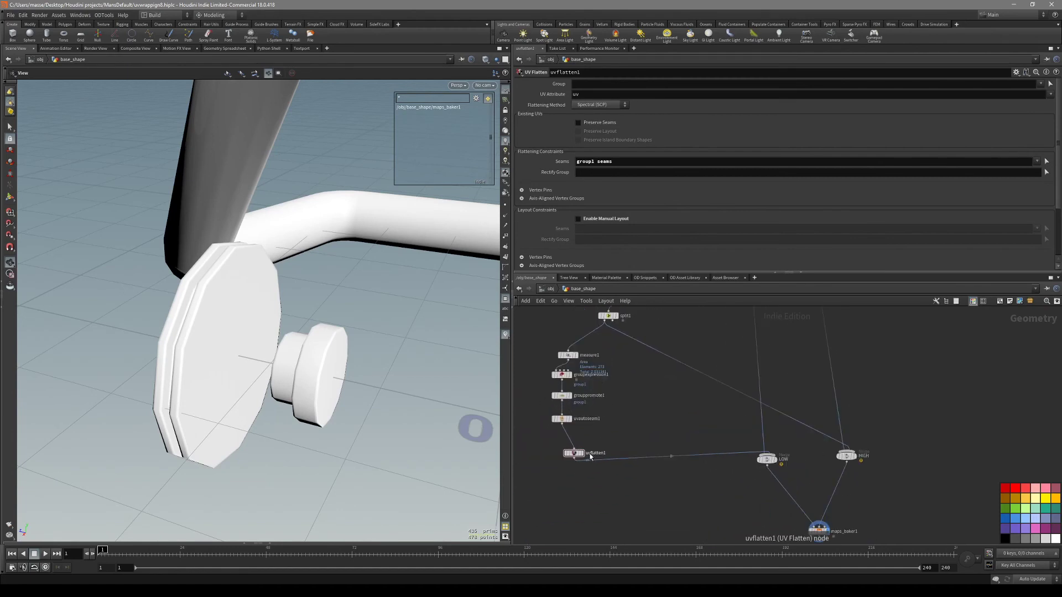
# Step: Add a Merge node below the UV Flatten node and wire the UV Flatten output into it
pyautogui.press('Tab')
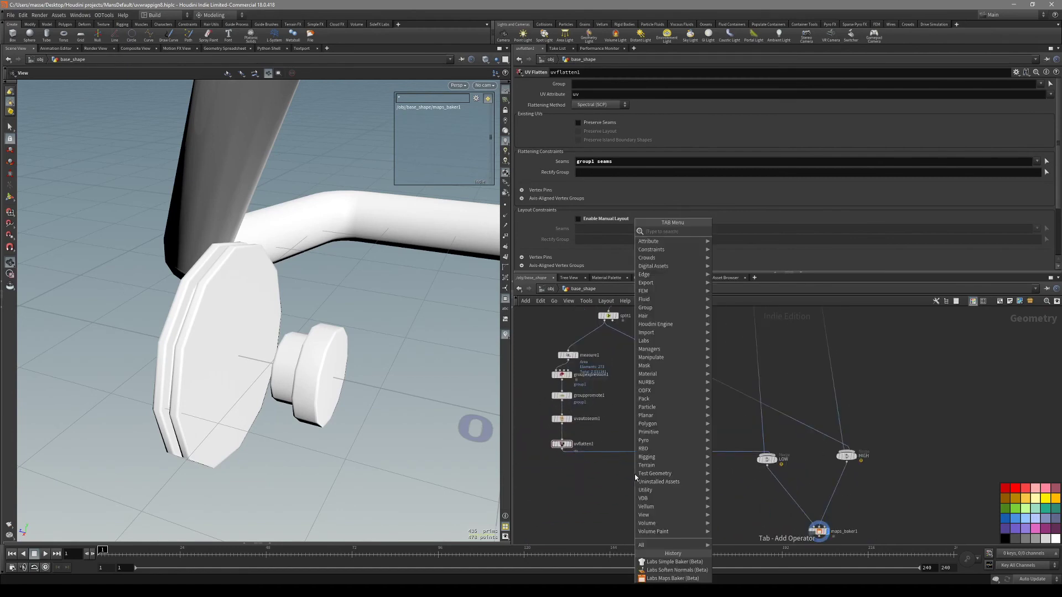
pyautogui.write('merge')
pyautogui.press('Return')
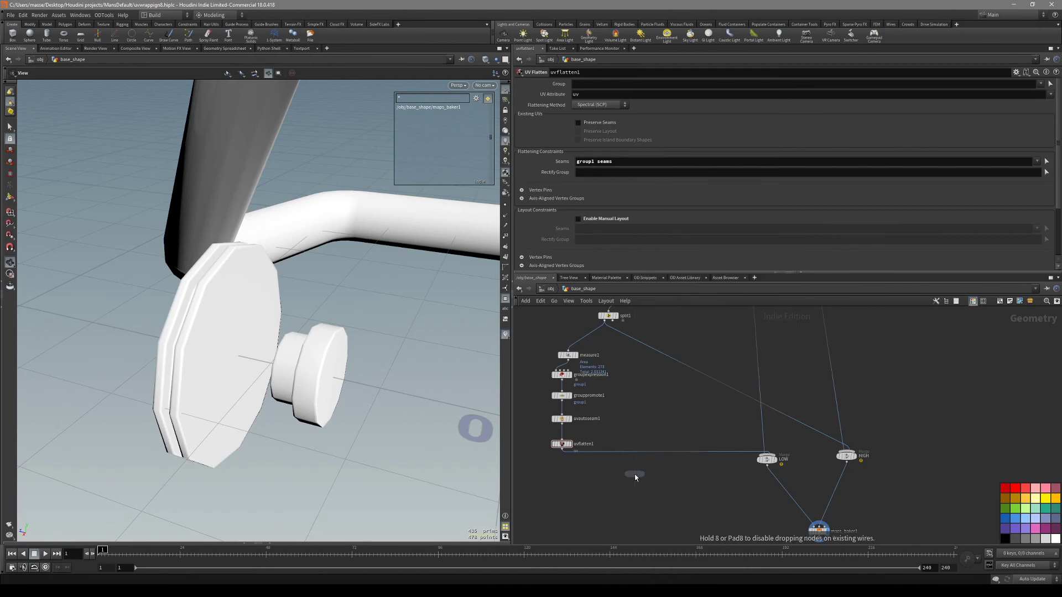
pyautogui.click(635, 476)
pyautogui.scroll(2, 620, 479)
pyautogui.moveTo(539, 438); pyautogui.dragTo(637, 466)
# Step: Wire the Split node's second, non-selected geometry output into the new merge and display the complete pipe with flanges and bolts
pyautogui.click(545, 428)
pyautogui.moveTo(380, 346); pyautogui.dragTo(401, 310)
pyautogui.scroll(-3, 649, 367)
pyautogui.scroll(3, 641, 364)
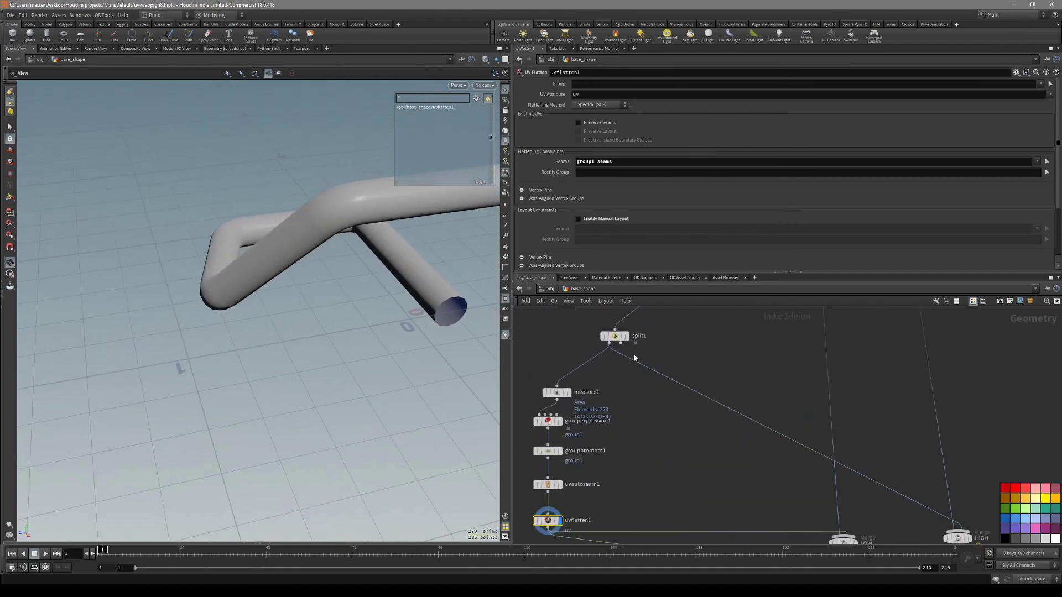
pyautogui.click(611, 338)
pyautogui.moveTo(672, 326); pyautogui.dragTo(631, 380, button='middle')
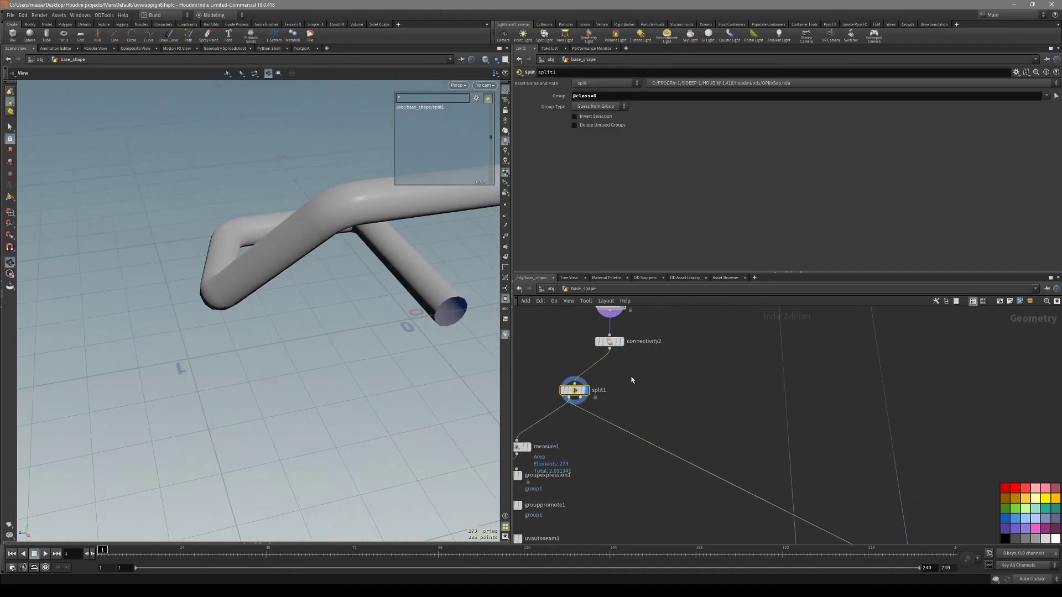
pyautogui.scroll(3, 583, 389)
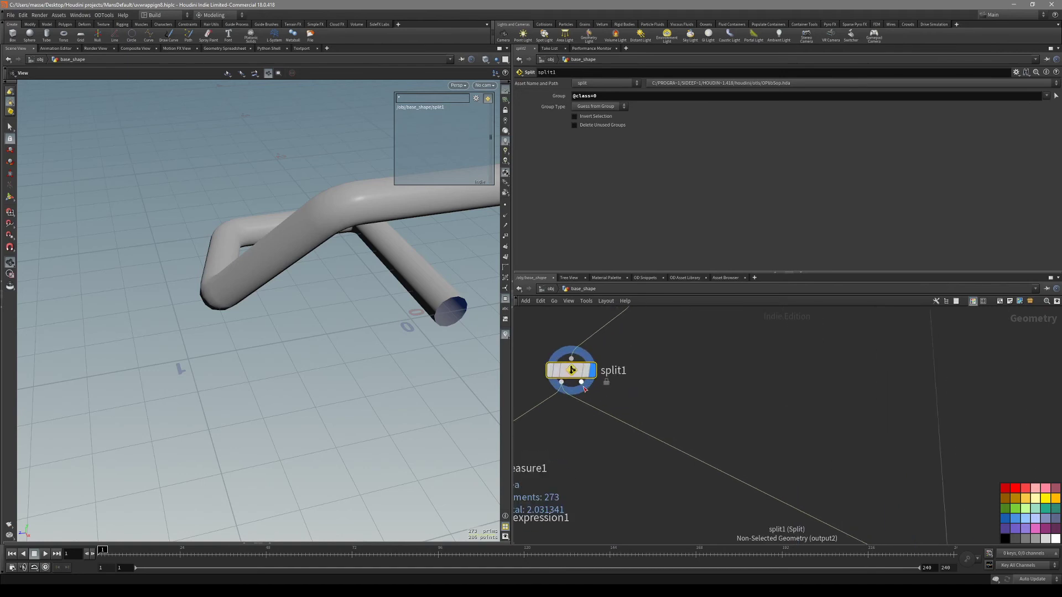
pyautogui.moveTo(612, 493); pyautogui.dragTo(639, 387, button='middle')
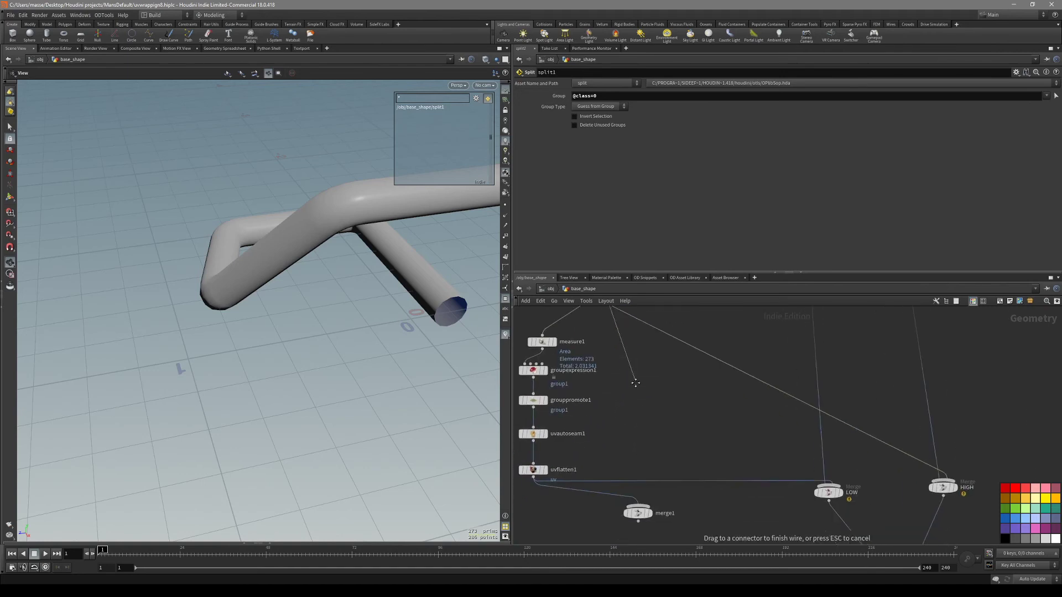
pyautogui.moveTo(621, 452); pyautogui.dragTo(640, 380, button='middle')
pyautogui.scroll(3, 648, 395)
pyautogui.click(670, 470)
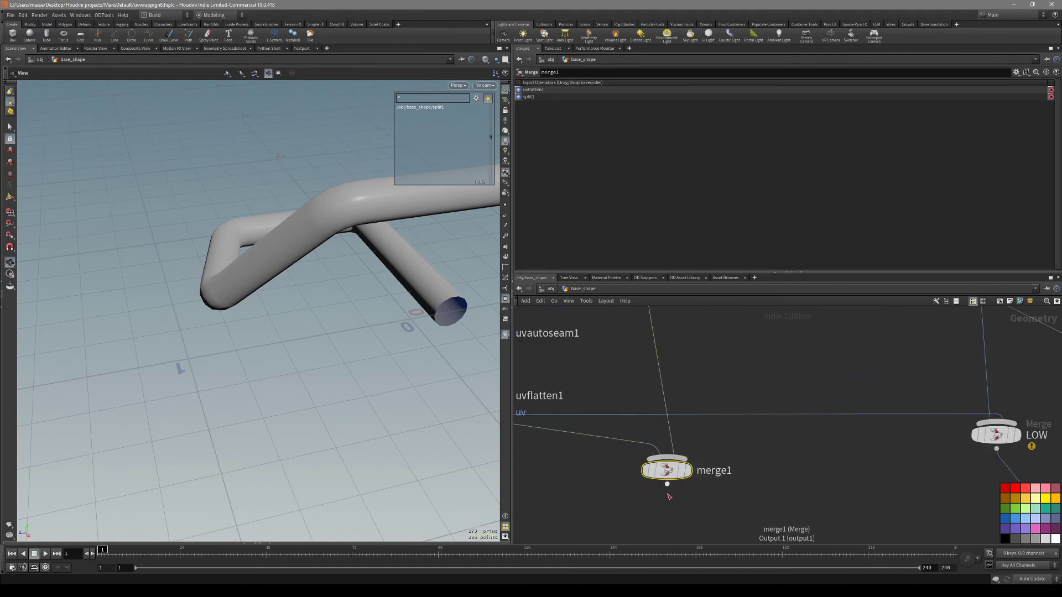
pyautogui.moveTo(358, 296); pyautogui.dragTo(277, 421)
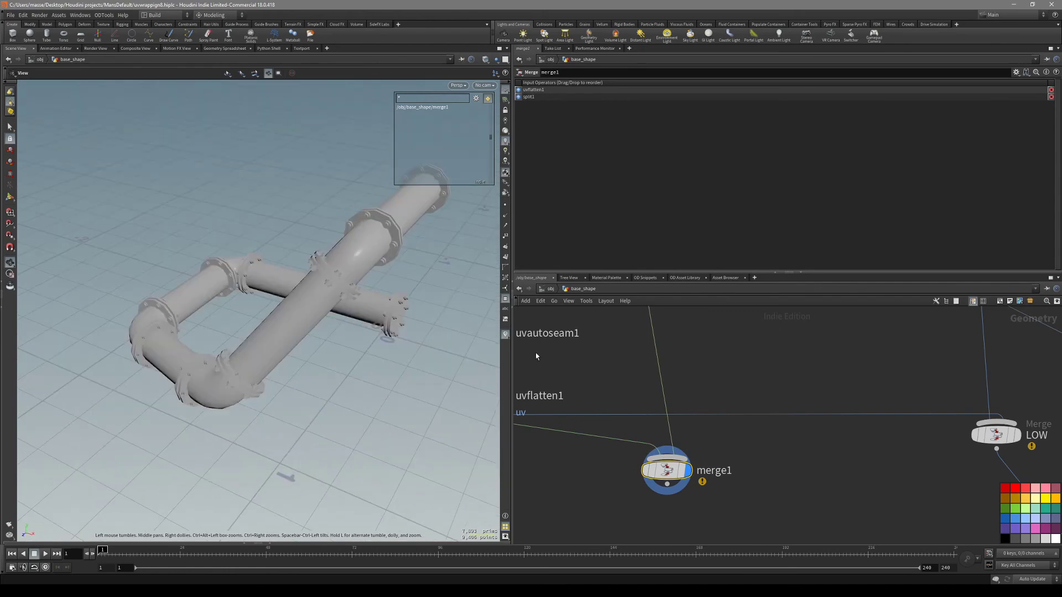
# Step: Examine the merged pipe, flange and bolt islands in the UV view and return to the perspective view
pyautogui.scroll(-3, 629, 453)
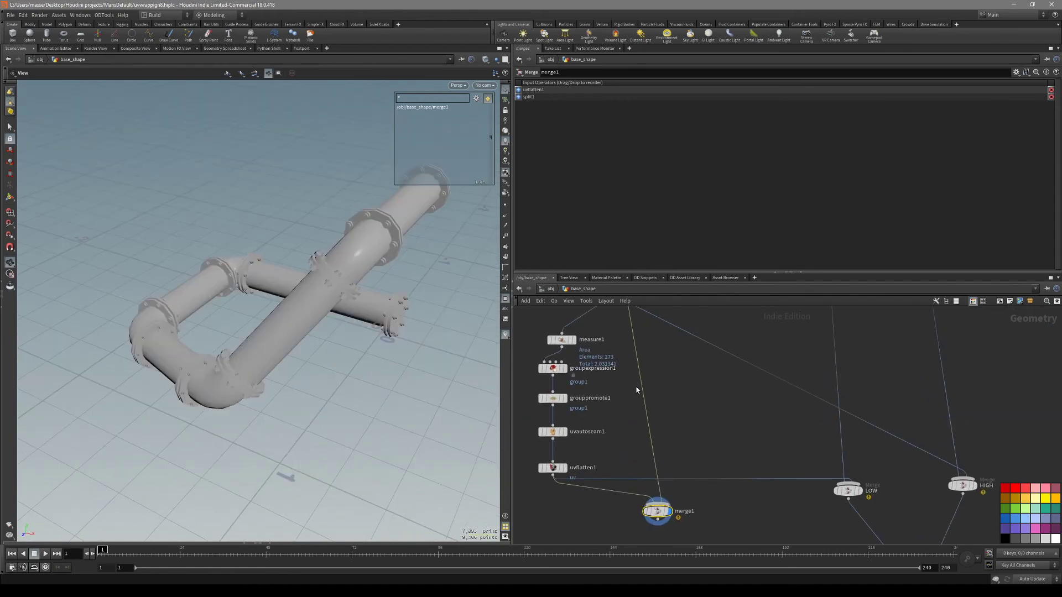
pyautogui.hotkey('space', '5')
pyautogui.moveTo(333, 305); pyautogui.dragTo(321, 329, button='middle')
pyautogui.scroll(-3, 310, 372)
pyautogui.scroll(2, 359, 379)
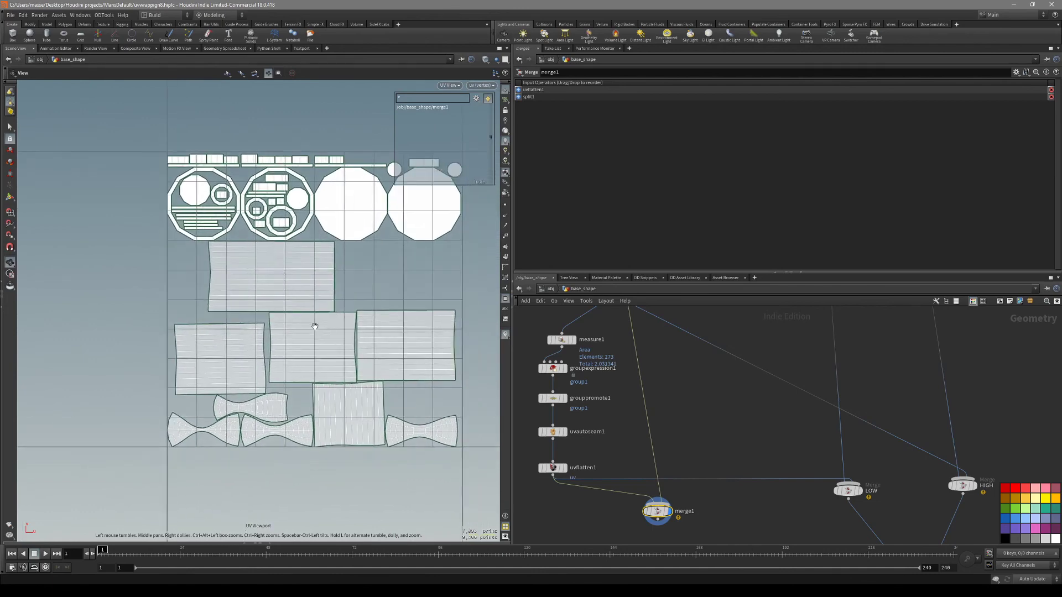
pyautogui.moveTo(321, 329); pyautogui.dragTo(336, 318, button='right')
pyautogui.hotkey('space', '1')
pyautogui.moveTo(336, 319); pyautogui.dragTo(392, 354)
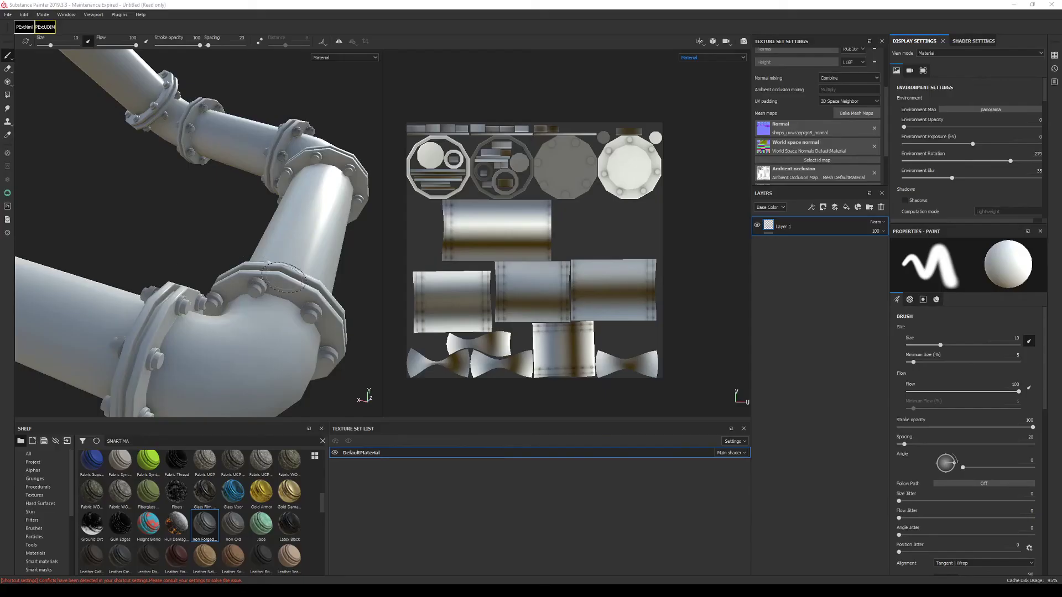
# Step: Switch to Substance Painter, look over the pipe and its mesh maps, and apply the Iron Forged Old smart material
pyautogui.keyDown('alt'); pyautogui.moveTo(282, 282); pyautogui.dragTo(240, 321); pyautogui.keyUp('alt')
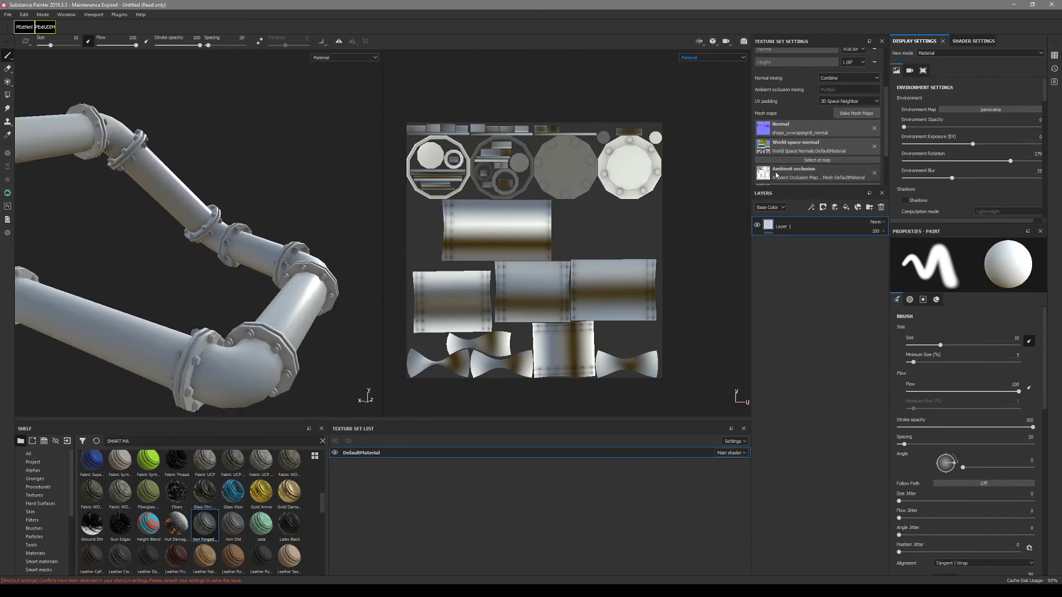
pyautogui.scroll(-2, 775, 175)
pyautogui.scroll(-1, 797, 168)
pyautogui.scroll(-1, 797, 168)
pyautogui.keyDown('alt'); pyautogui.moveTo(255, 365); pyautogui.dragTo(232, 482); pyautogui.keyUp('alt')
pyautogui.moveTo(229, 370); pyautogui.dragTo(388, 280)
pyautogui.scroll(3, 275, 338)
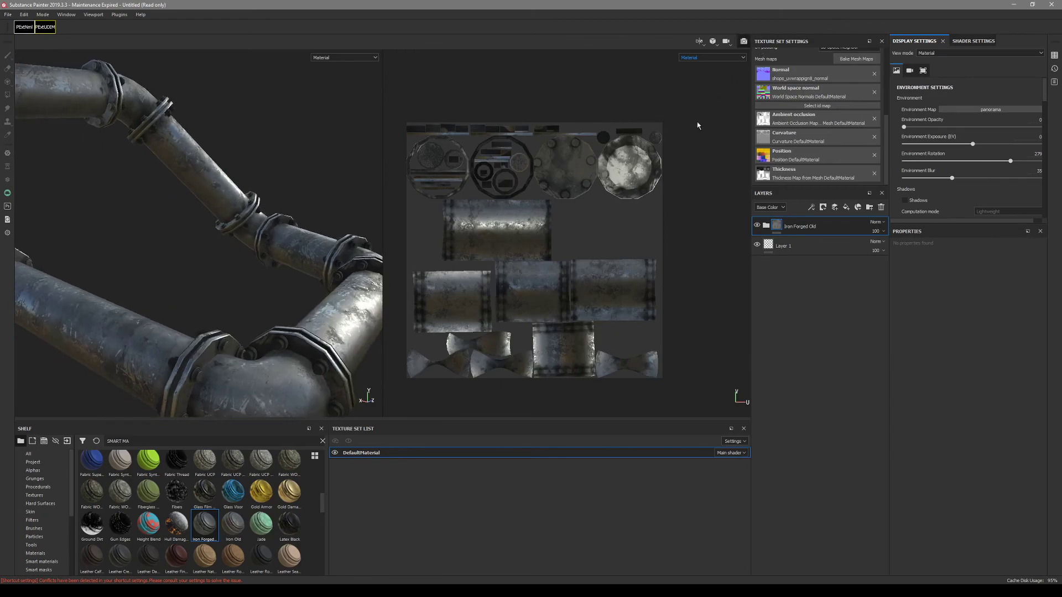
# Step: Render the textured pipe with Iray, inspect it from several angles and return to painting mode
pyautogui.press('F10')
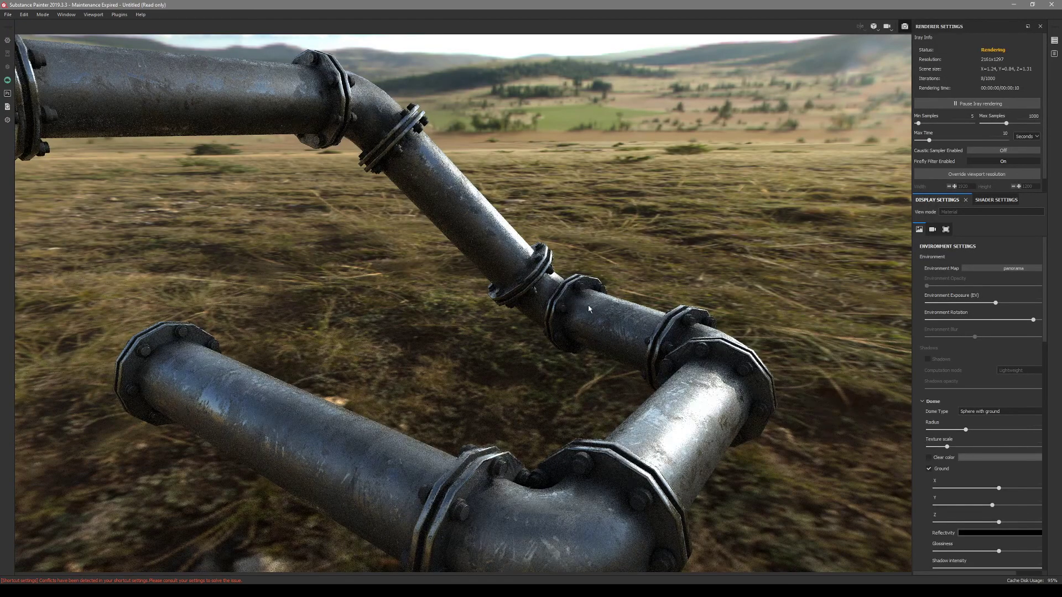
pyautogui.keyDown('alt'); pyautogui.moveTo(588, 309); pyautogui.dragTo(274, 315); pyautogui.keyUp('alt')
pyautogui.keyDown('alt'); pyautogui.moveTo(460, 285); pyautogui.dragTo(483, 281, button='middle'); pyautogui.keyUp('alt')
pyautogui.scroll(-3, 481, 282)
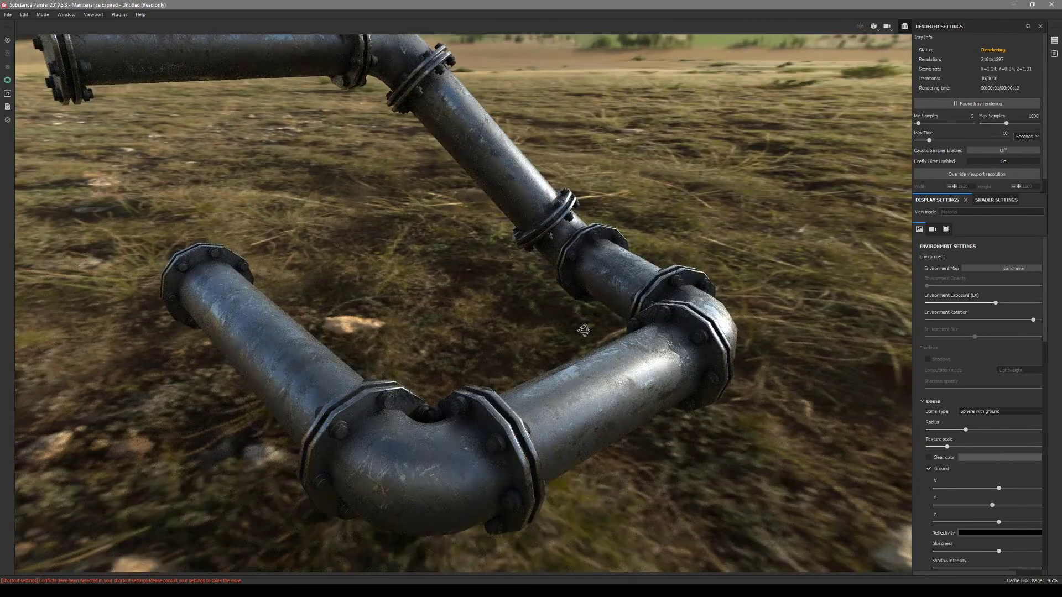
pyautogui.scroll(2, 584, 330)
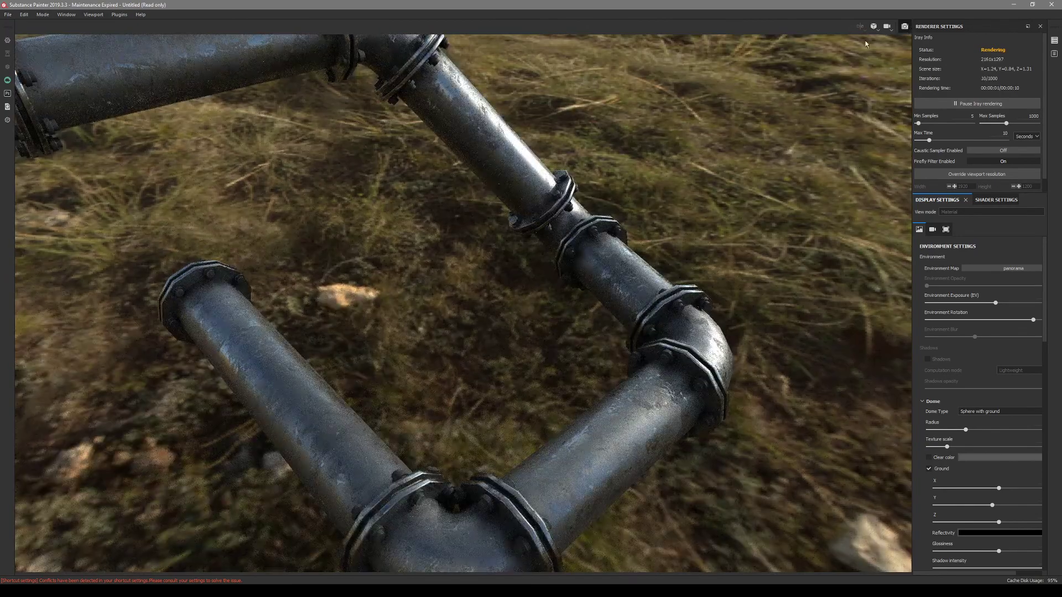
pyautogui.click(905, 26)
# Step: Examine the texture set's size and channel settings and view the textured pipe from another angle
pyautogui.scroll(5, 785, 71)
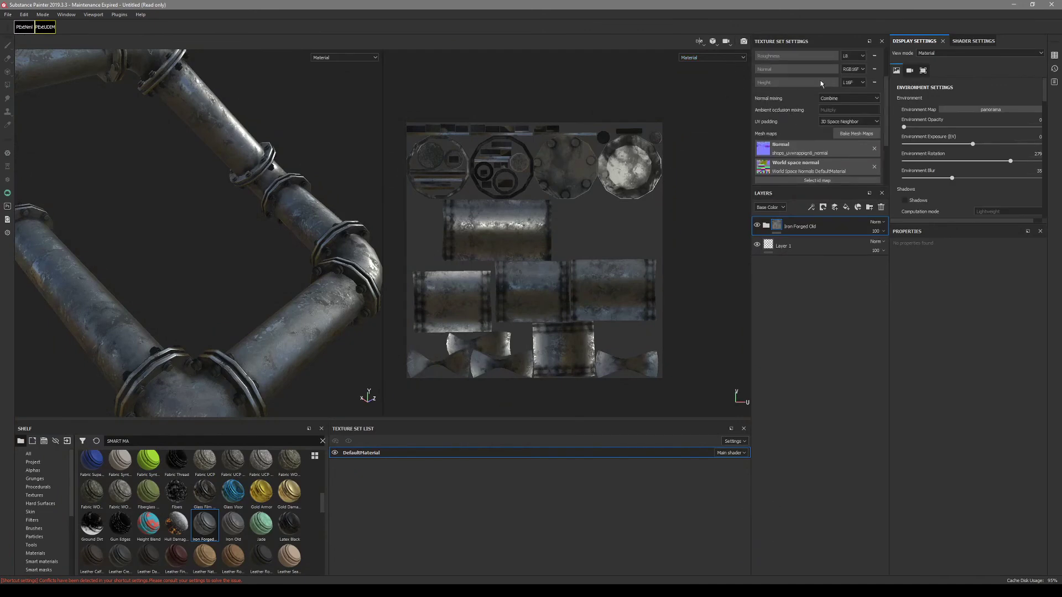
pyautogui.click(793, 81)
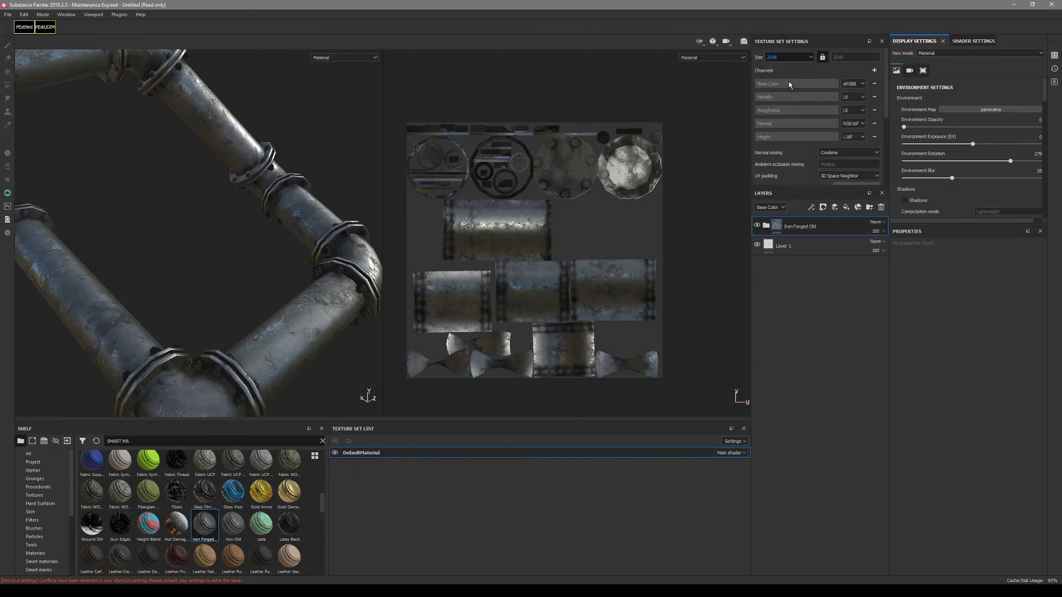
pyautogui.moveTo(325, 290)
pyautogui.keyDown('alt'); pyautogui.mouseDown()
pyautogui.moveTo(115, 248)
pyautogui.moveTo(202, 303)
pyautogui.moveTo(294, 254)
pyautogui.moveTo(131, 296)
pyautogui.moveTo(193, 277)
pyautogui.mouseUp(); pyautogui.keyUp('alt')
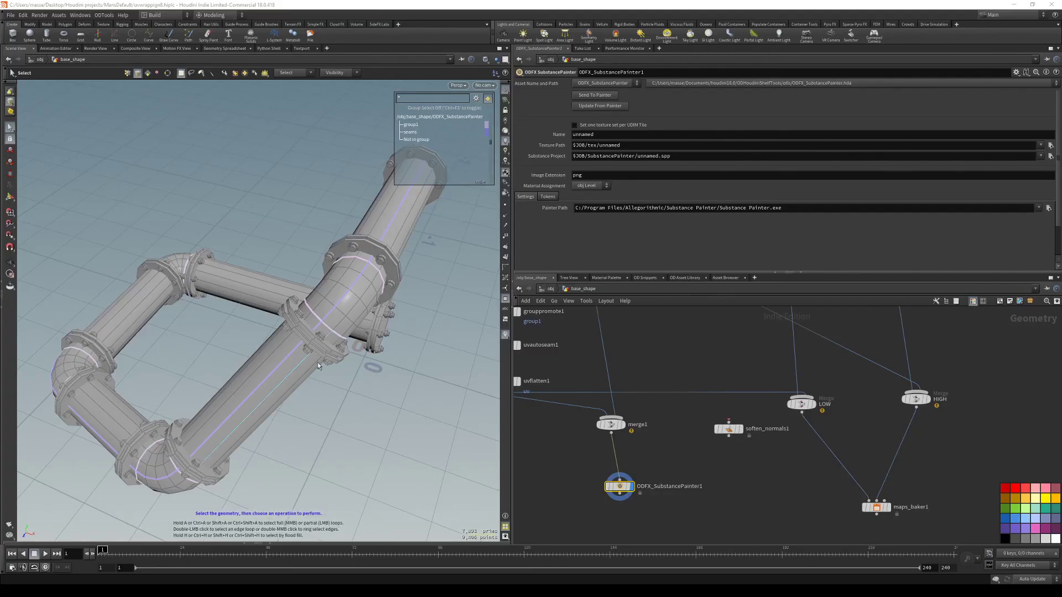
# Step: Switch to Houdini, check the Split node's pipe, and display the curve that feeds the pipe builder
pyautogui.keyDown('alt'); pyautogui.moveTo(318, 366); pyautogui.dragTo(360, 332); pyautogui.keyUp('alt')
pyautogui.scroll(-4, 678, 372)
pyautogui.moveTo(664, 355); pyautogui.dragTo(677, 468, button='middle')
pyautogui.moveTo(673, 410); pyautogui.dragTo(690, 472, button='middle')
pyautogui.scroll(4, 706, 411)
pyautogui.scroll(2, 652, 442)
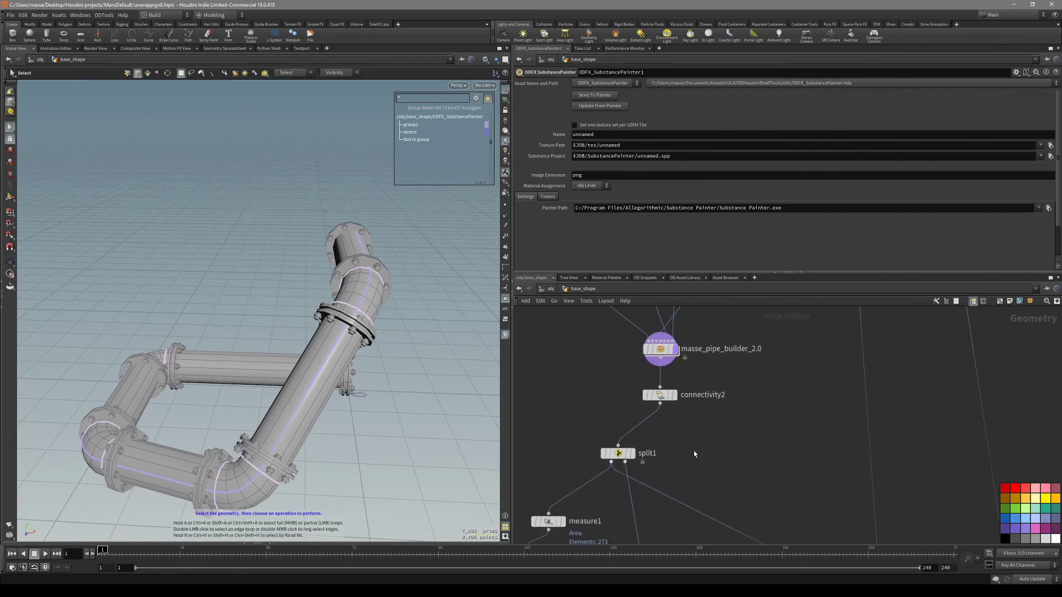
pyautogui.click(610, 469)
pyautogui.scroll(-3, 689, 452)
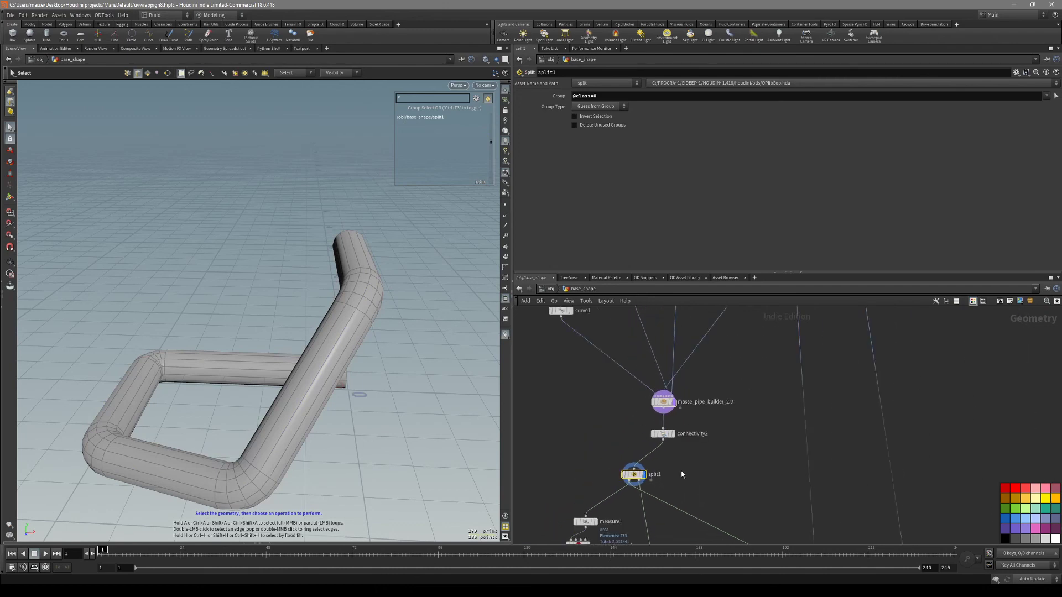
pyautogui.click(603, 348)
pyautogui.moveTo(396, 368); pyautogui.dragTo(242, 419)
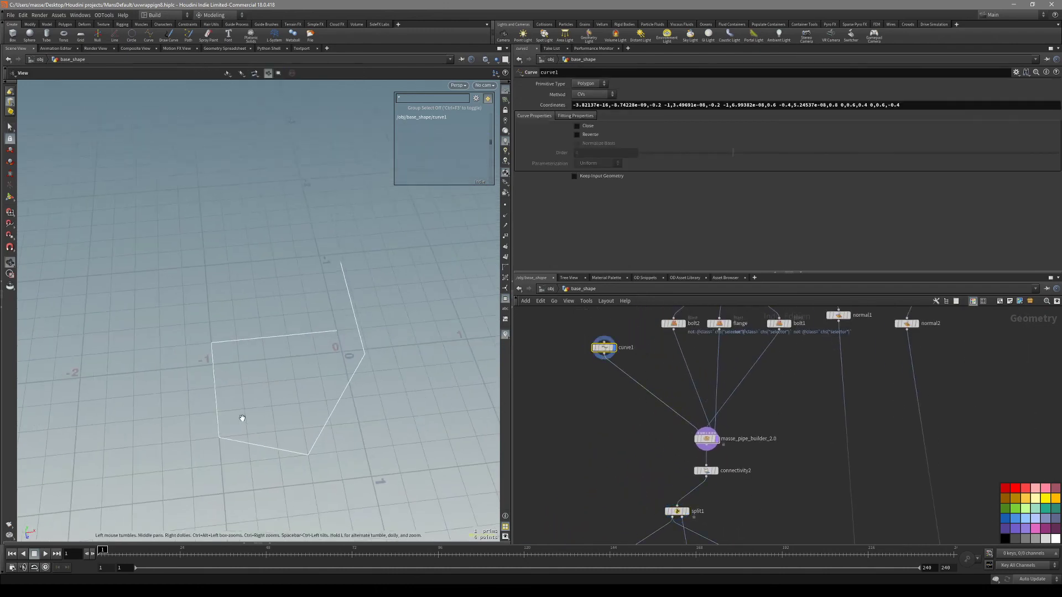
pyautogui.keyDown('alt'); pyautogui.moveTo(345, 418); pyautogui.dragTo(327, 383, button='middle'); pyautogui.keyUp('alt')
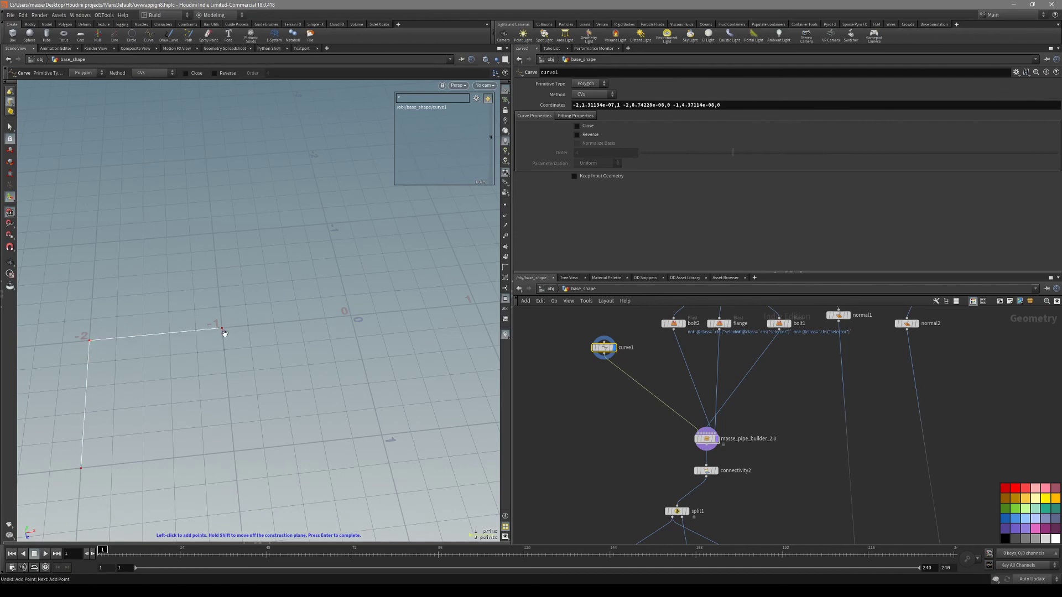
# Step: Extend the redrawn three-point curve with two raised points in the side view, finish it and return to perspective
pyautogui.hotkey('space', '4')
pyautogui.scroll(-5, 253, 323)
pyautogui.moveTo(390, 177); pyautogui.dragTo(400, 252, button='middle')
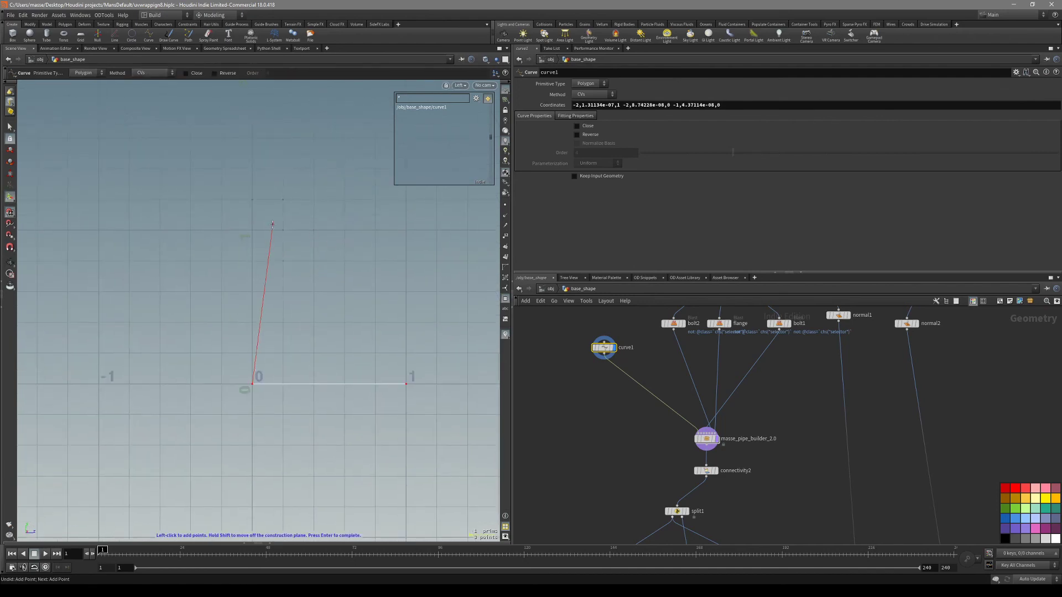
pyautogui.keyDown('alt'); pyautogui.moveTo(437, 218); pyautogui.dragTo(377, 308, button='middle'); pyautogui.keyUp('alt')
pyautogui.click(350, 275)
pyautogui.press('Return')
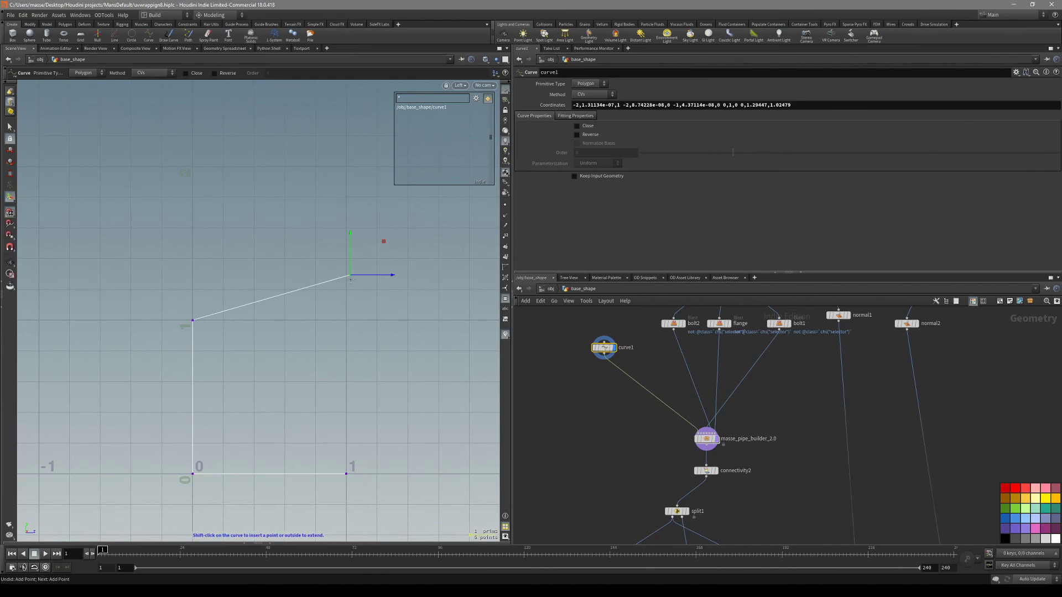
pyautogui.hotkey('space', '1')
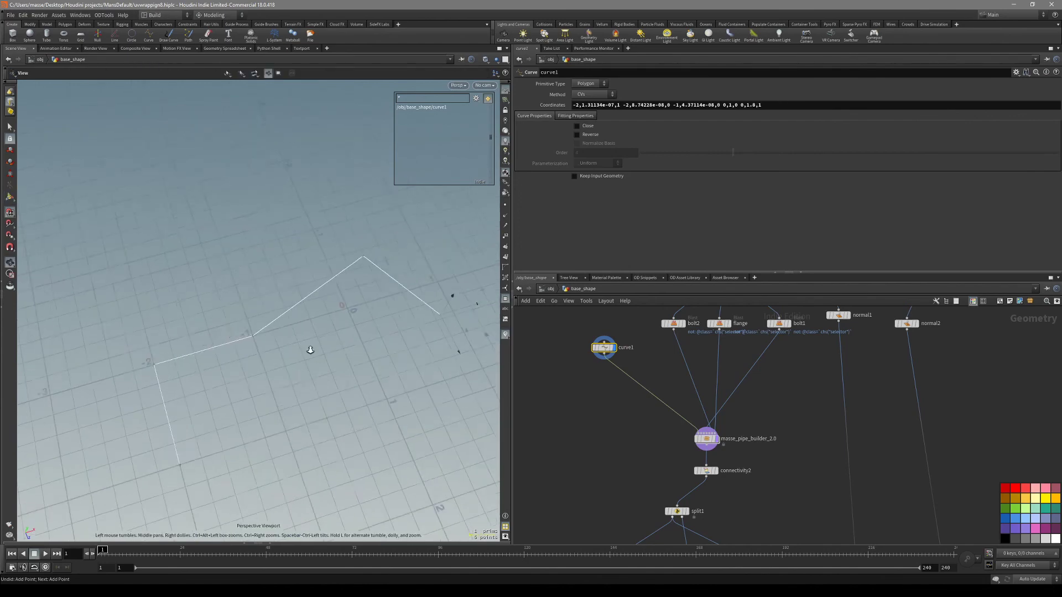
pyautogui.moveTo(356, 291); pyautogui.dragTo(407, 258)
# Step: Display the masse_pipe_builder_2.0 result on the redrawn curve and go down to the merge
pyautogui.click(716, 439)
pyautogui.keyDown('alt'); pyautogui.moveTo(332, 310); pyautogui.dragTo(352, 278); pyautogui.keyUp('alt')
pyautogui.scroll(-3, 591, 409)
pyautogui.moveTo(591, 408); pyautogui.dragTo(563, 270, button='middle')
pyautogui.scroll(4, 661, 442)
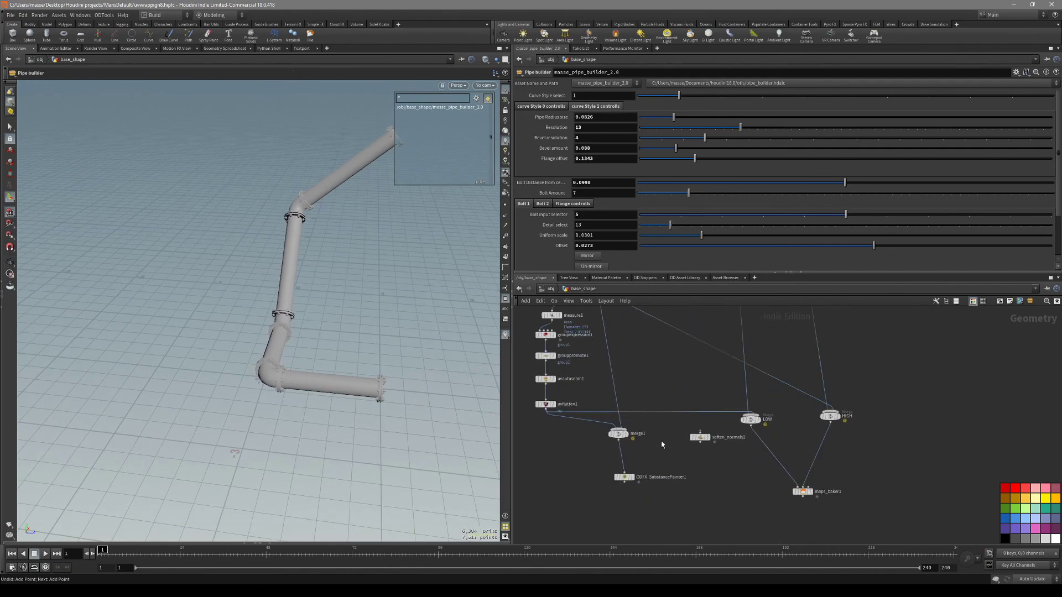
# Step: Display the pipe and flange merge and examine its layout in the UV view
pyautogui.click(611, 430)
pyautogui.hotkey('space', '5')
pyautogui.moveTo(366, 330); pyautogui.dragTo(369, 331, button='middle')
pyautogui.moveTo(299, 413); pyautogui.dragTo(356, 398, button='right')
pyautogui.moveTo(356, 398); pyautogui.dragTo(336, 412, button='middle')
pyautogui.moveTo(337, 412); pyautogui.dragTo(297, 432, button='right')
pyautogui.moveTo(297, 431); pyautogui.dragTo(342, 368, button='middle')
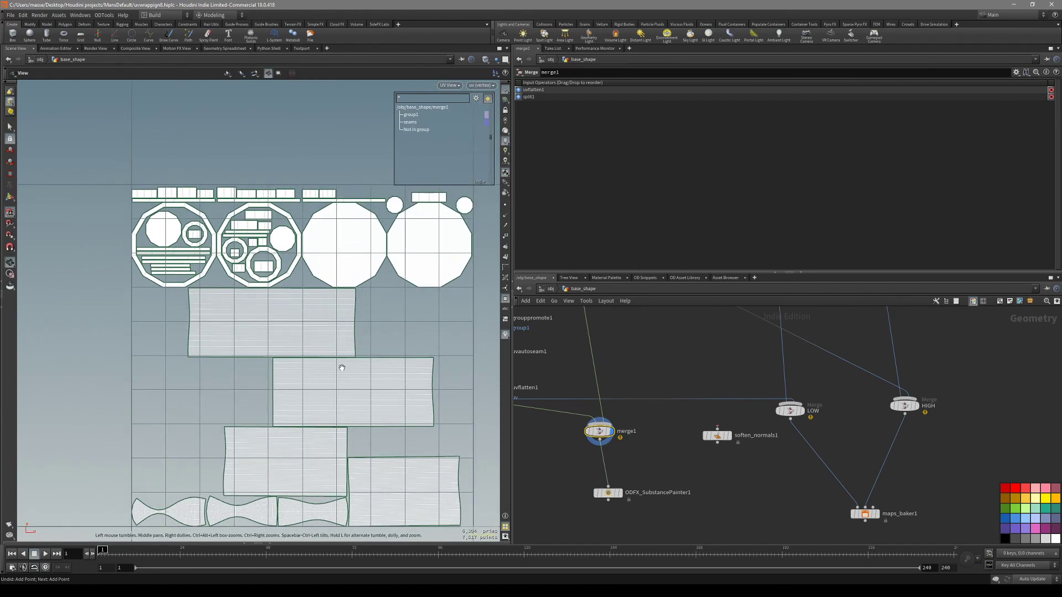
# Step: Return to the perspective view and inspect the merged pipe's bend, flanges and bolts up close
pyautogui.hotkey('space', '1')
pyautogui.moveTo(341, 365); pyautogui.dragTo(354, 349)
pyautogui.moveTo(355, 270); pyautogui.dragTo(383, 313, button='middle')
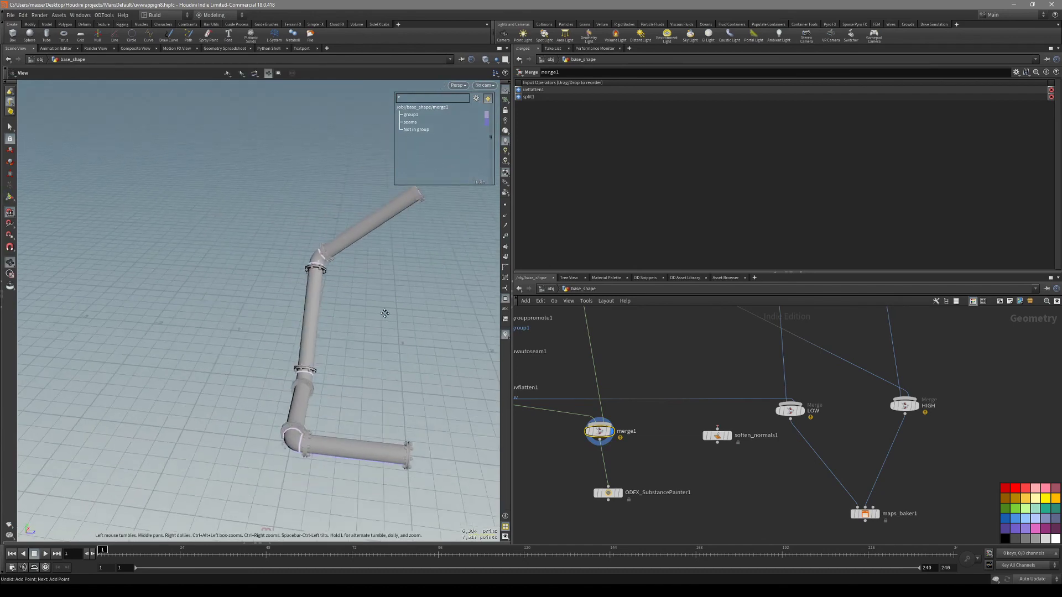
pyautogui.moveTo(383, 313); pyautogui.dragTo(657, 217, button='right')
pyautogui.moveTo(310, 326); pyautogui.dragTo(210, 354)
pyautogui.scroll(5, 294, 330)
pyautogui.scroll(-4, 559, 376)
# Step: Review the object merge that brings in bolt2, bolt1 and flange, and check its connection down to the pipe builder
pyautogui.moveTo(609, 341); pyautogui.dragTo(649, 538, button='middle')
pyautogui.scroll(3, 625, 369)
pyautogui.moveTo(633, 359); pyautogui.dragTo(638, 440, button='middle')
pyautogui.scroll(3, 664, 349)
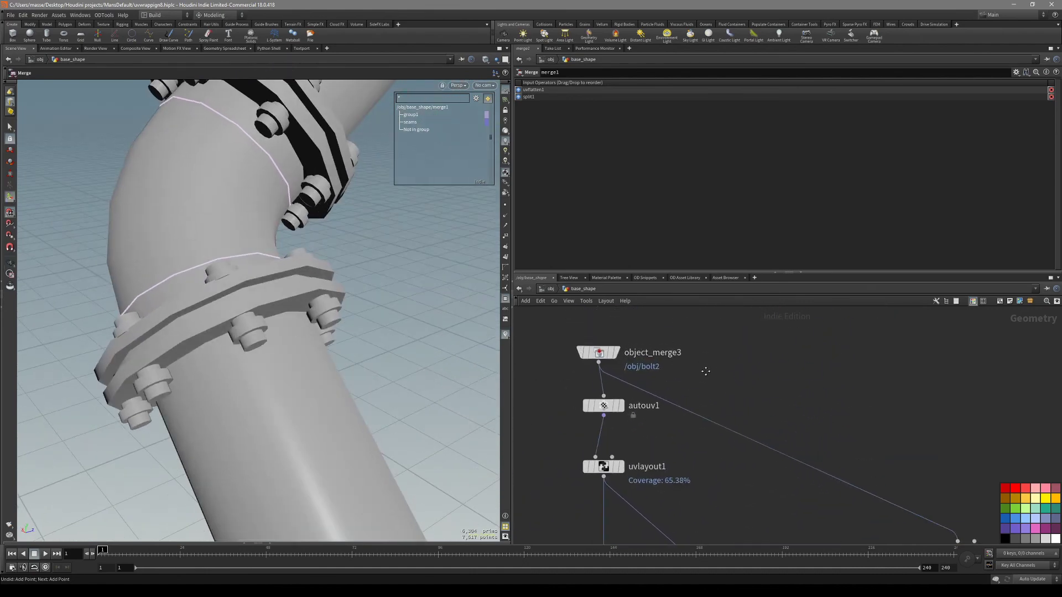
pyautogui.click(610, 362)
pyautogui.scroll(-2, 578, 393)
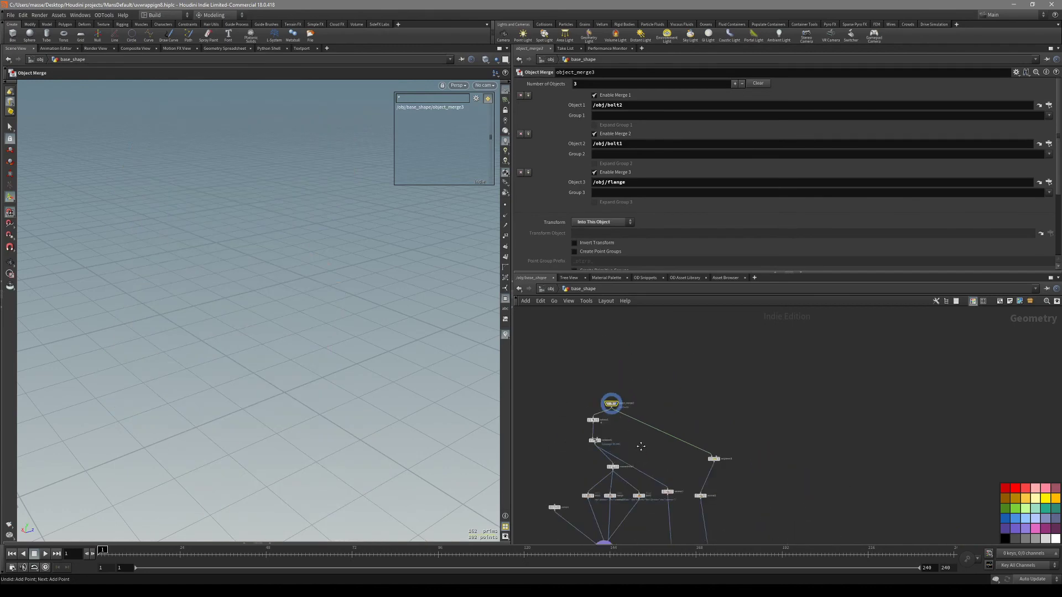
pyautogui.click(613, 445)
pyautogui.scroll(2, 594, 369)
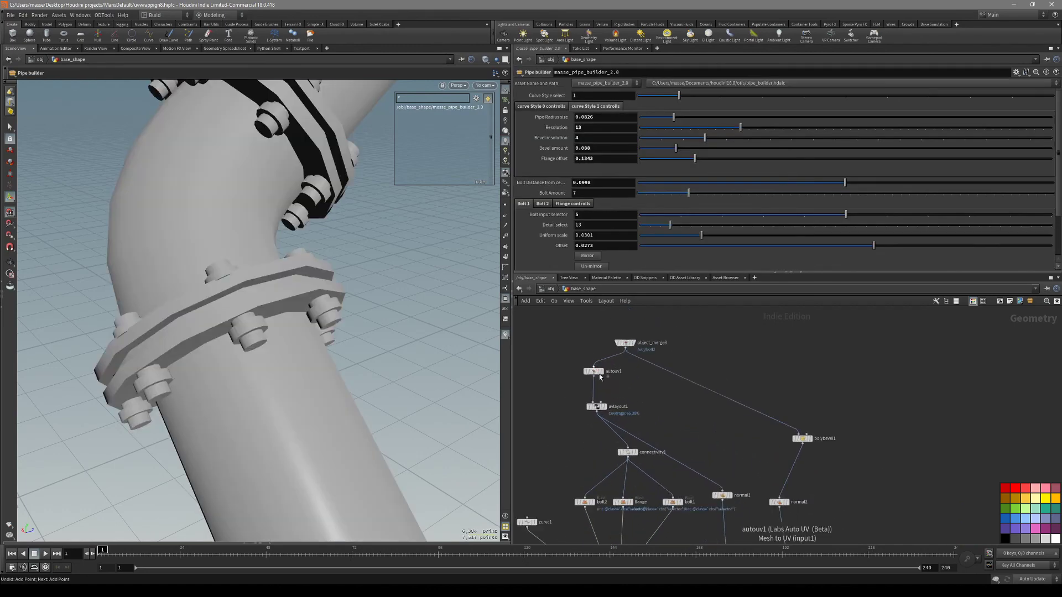
# Step: Select the UV Layout node and examine the bolt and flange islands in the UV view
pyautogui.click(598, 407)
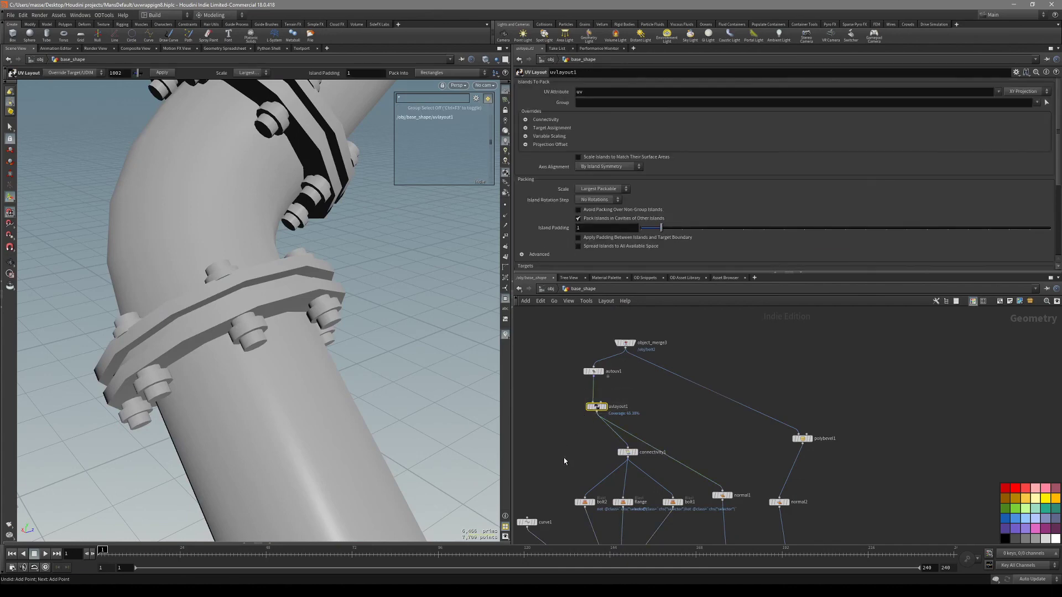
pyautogui.scroll(-1, 563, 456)
pyautogui.moveTo(525, 485); pyautogui.dragTo(547, 394, button='middle')
pyautogui.press('Return')
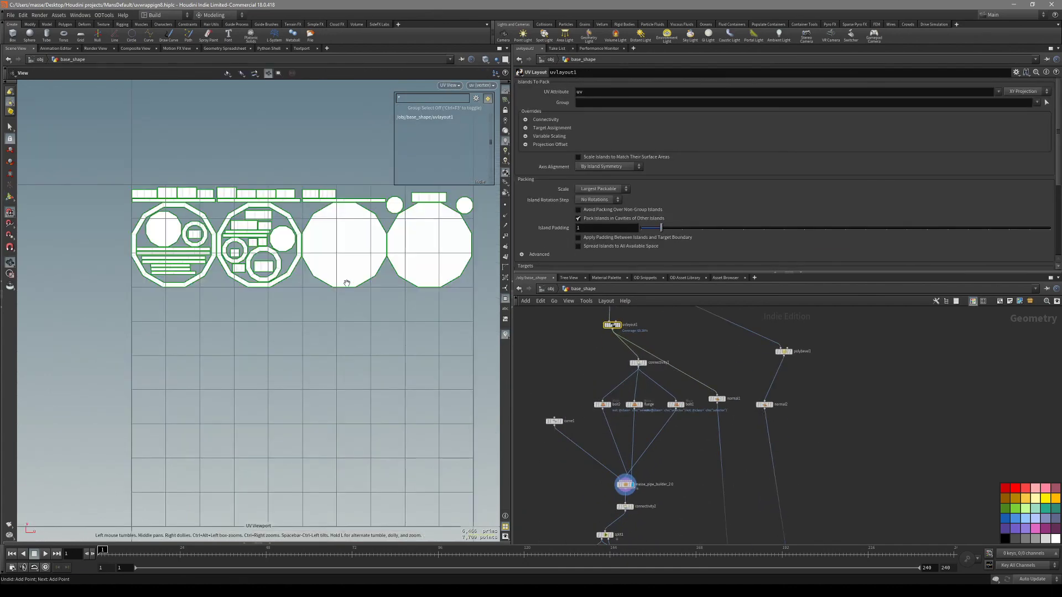
pyautogui.moveTo(565, 350); pyautogui.dragTo(543, 393, button='middle')
pyautogui.scroll(1, 575, 409)
pyautogui.moveTo(649, 515); pyautogui.dragTo(634, 422, button='middle')
# Step: Display the pipe builder in perspective and examine the pipe geometry with wire-over-shaded display switched on and off
pyautogui.click(587, 446)
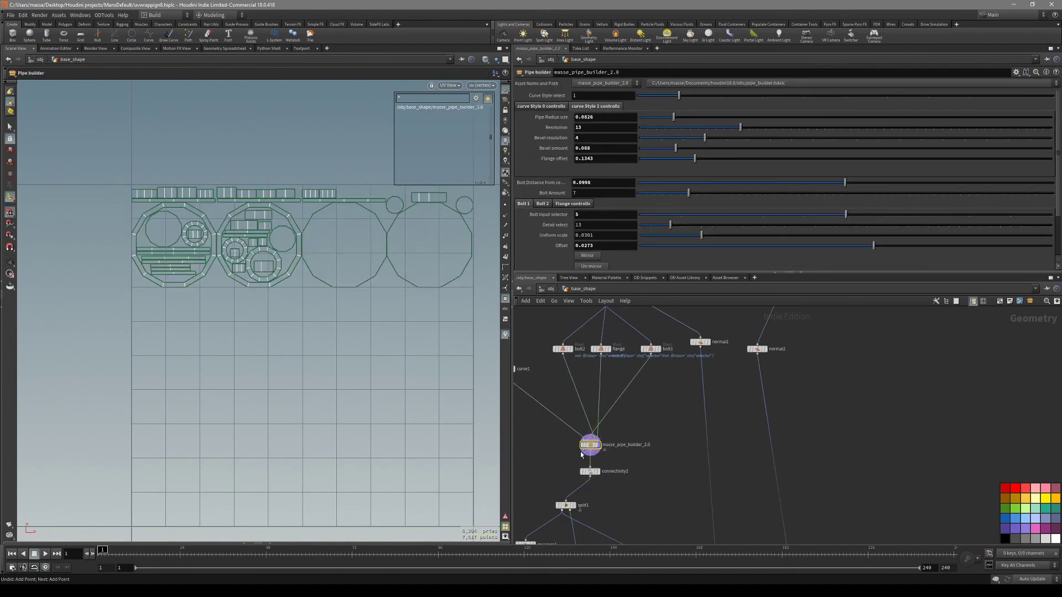
pyautogui.hotkey('space', '1')
pyautogui.click(597, 444)
pyautogui.moveTo(249, 287)
pyautogui.keyDown('alt'); pyautogui.mouseDown(button='right')
pyautogui.moveTo(202, 309)
pyautogui.moveTo(287, 315)
pyautogui.moveTo(297, 362)
pyautogui.mouseUp(button='right'); pyautogui.keyUp('alt')
pyautogui.hotkey('shift', 'w')
pyautogui.moveTo(297, 362); pyautogui.dragTo(410, 419)
pyautogui.moveTo(410, 419); pyautogui.dragTo(358, 406, button='middle')
pyautogui.moveTo(358, 406); pyautogui.dragTo(294, 378)
pyautogui.moveTo(431, 426); pyautogui.dragTo(327, 416, button='middle')
pyautogui.hotkey('shift', 'w')
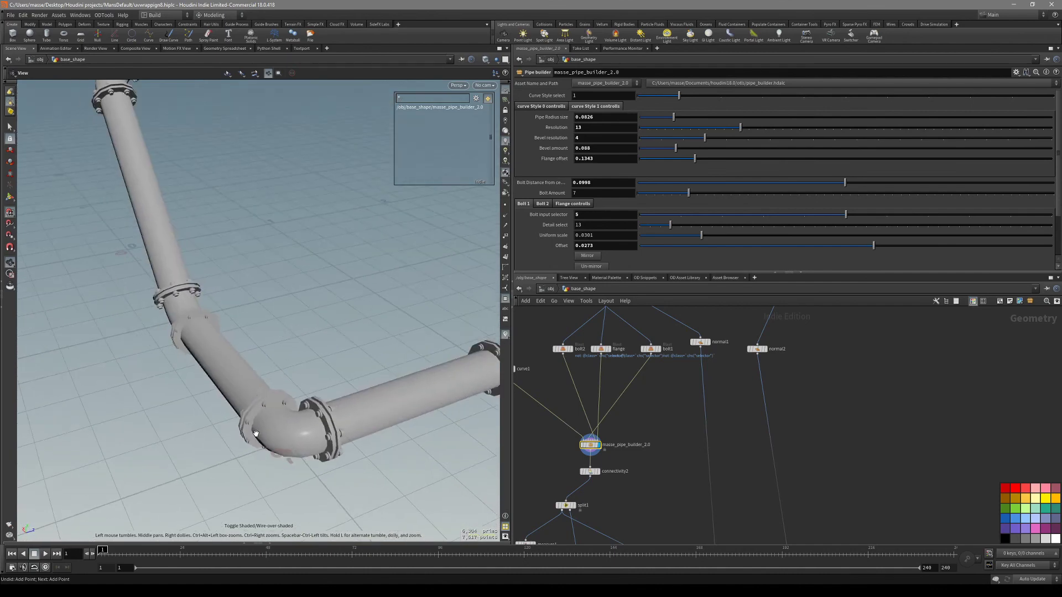
pyautogui.hotkey('shift', 'w')
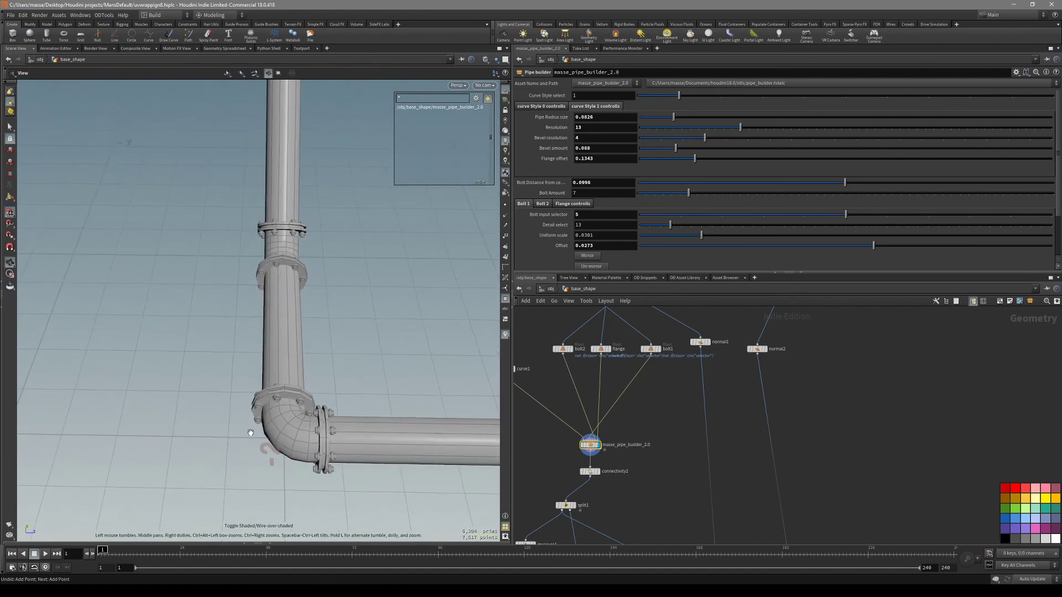